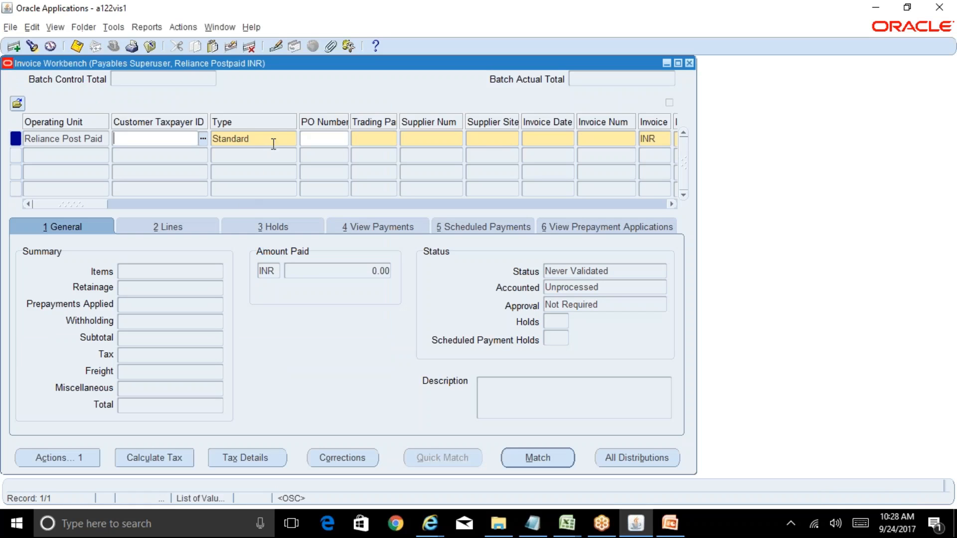
Step: Review the available invoice types for the new Reliance Post Paid invoice and choose Standard
click(284, 142)
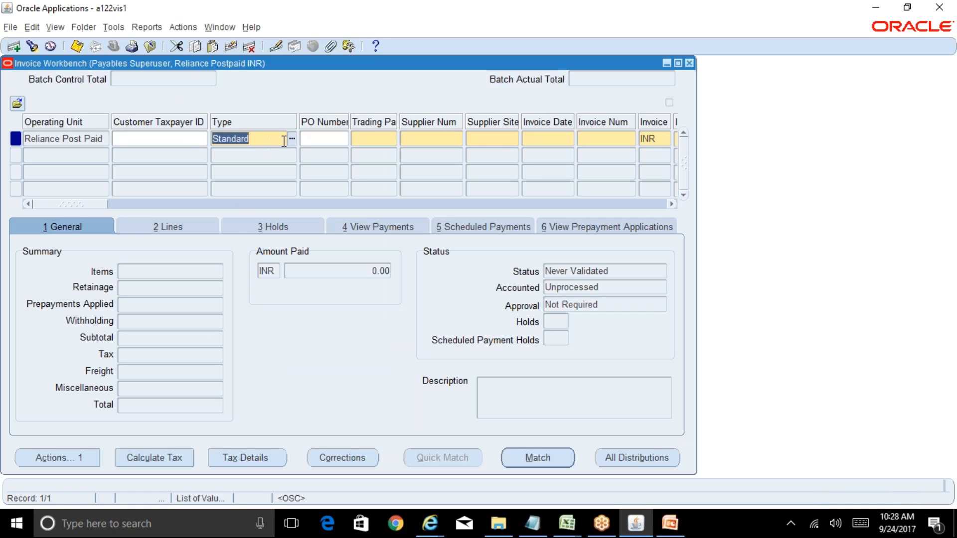
click(291, 140)
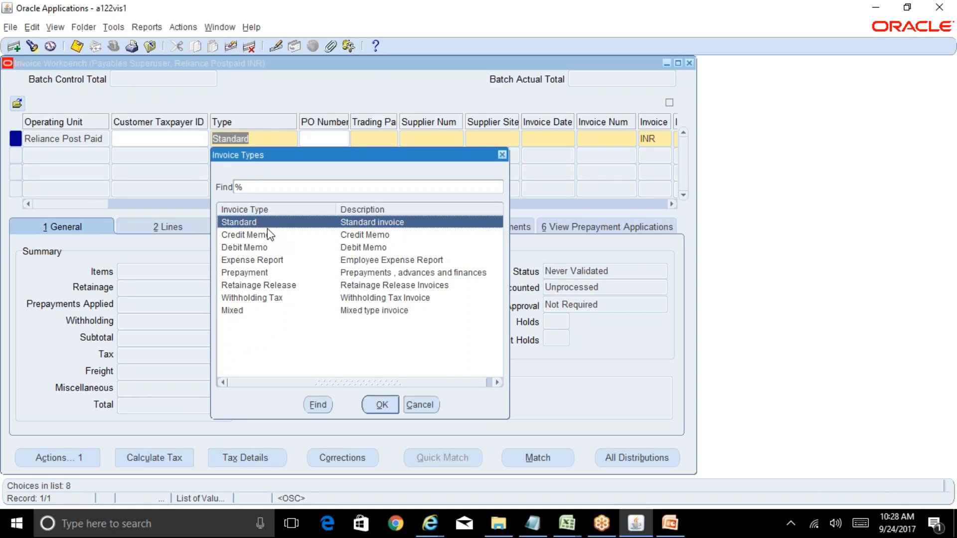
key(Return)
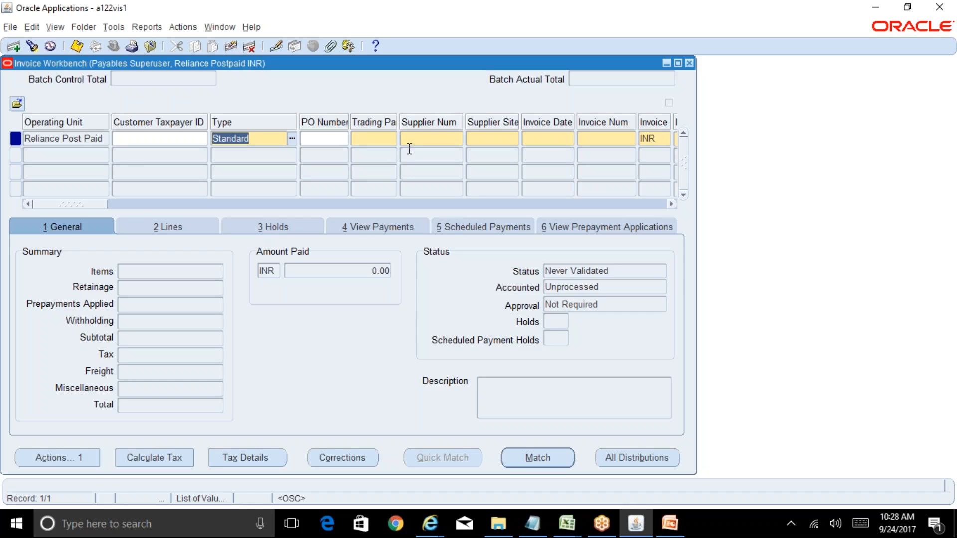
click(103, 141)
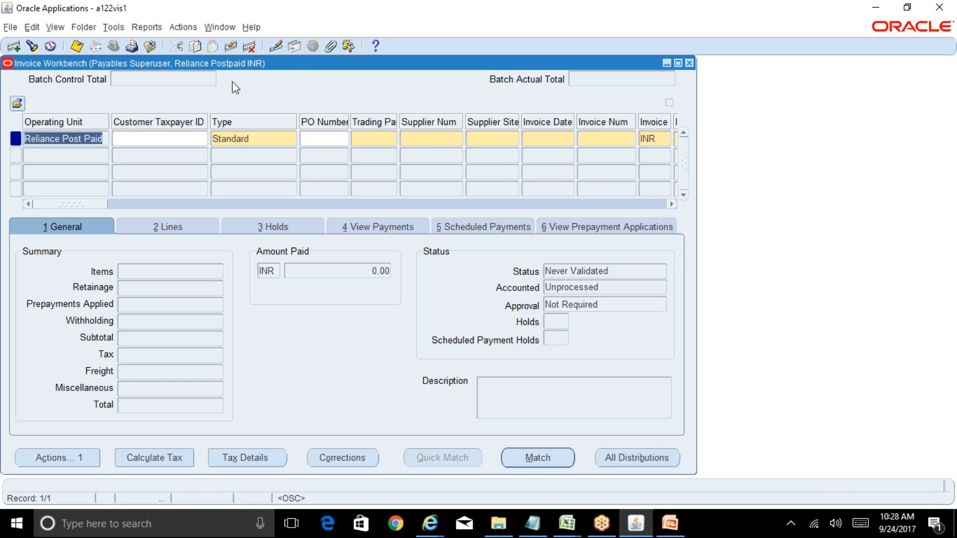
Step: Move the Invoice Workbench clear of the Navigator, view the Reliance Group Org Structure slide in PowerPoint, and return to the invoice's operating unit
drag(293, 63, 449, 97)
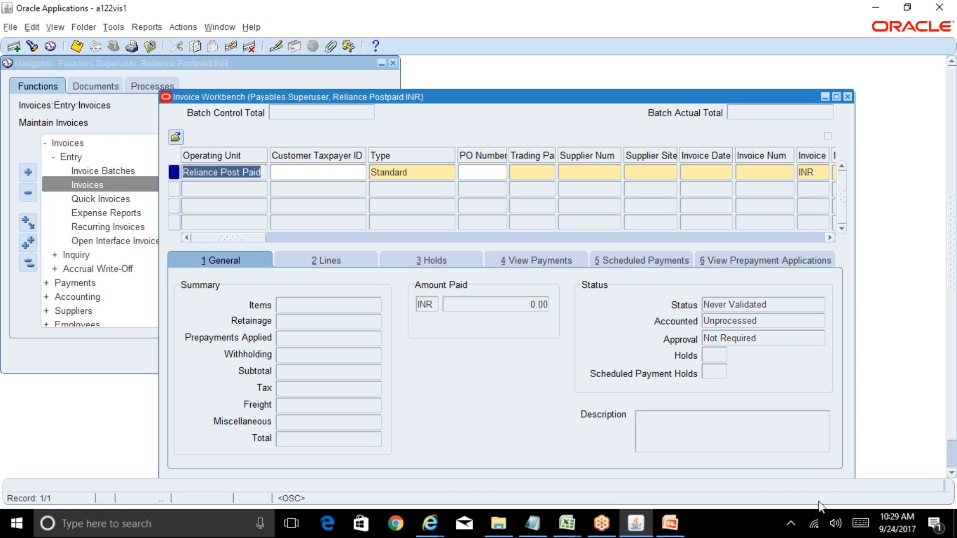
click(670, 524)
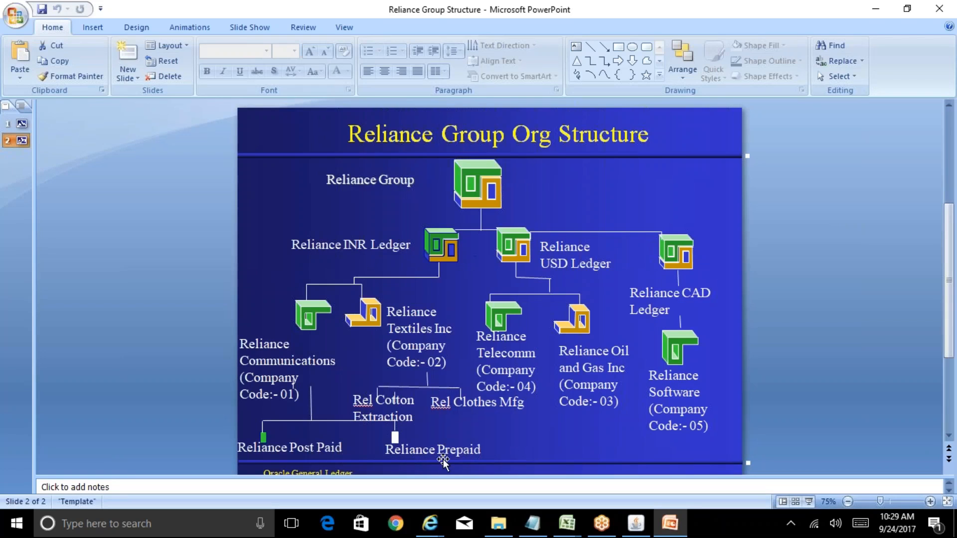
click(636, 525)
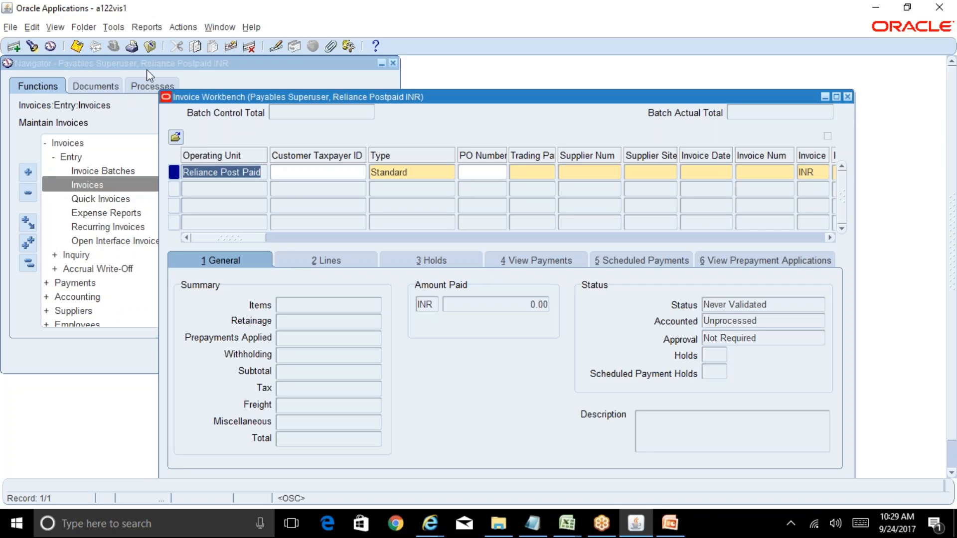
click(262, 172)
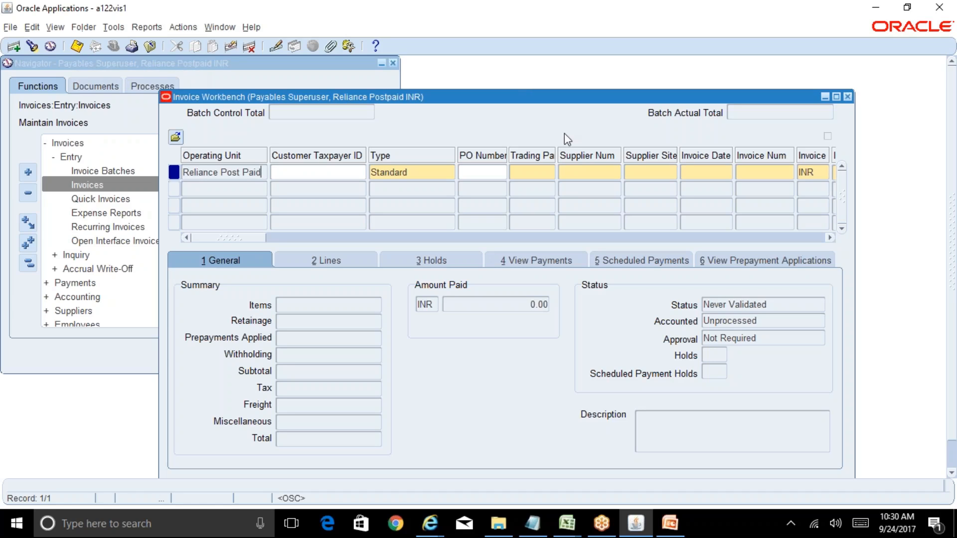
click(534, 172)
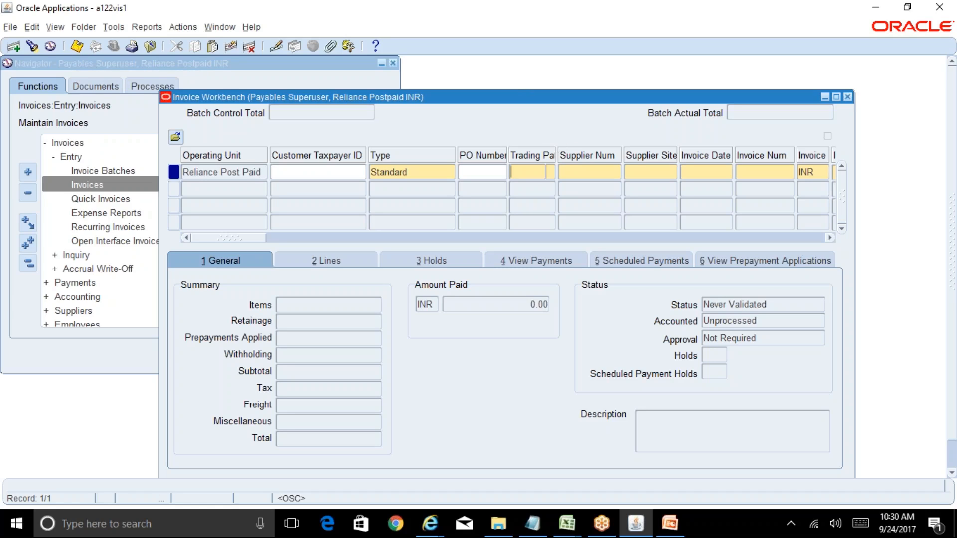
click(550, 172)
text(ABC%VE)
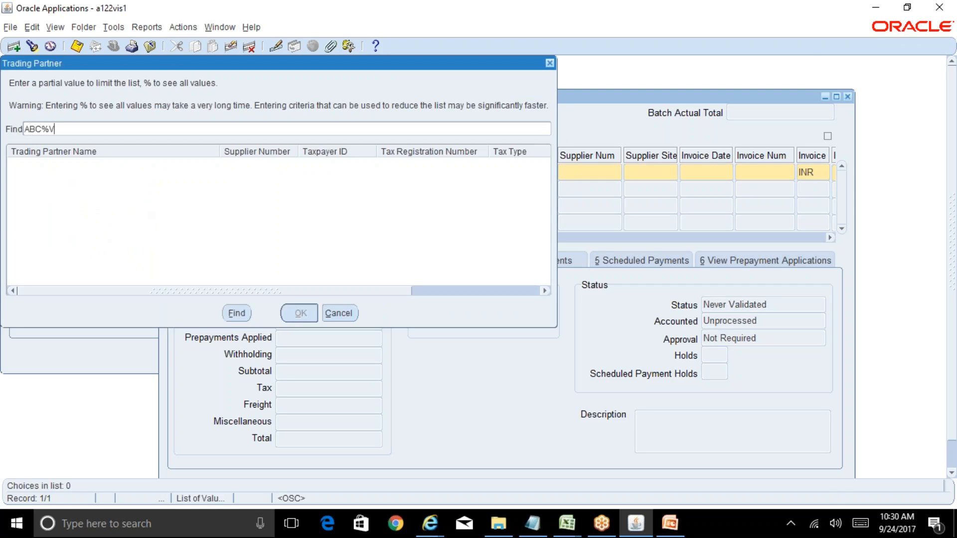
key(BackSpace)
key(BackSpace)
key(BackSpace)
key(BackSpace)
key(BackSpace)
key(BackSpace)
text(%)
key(Return)
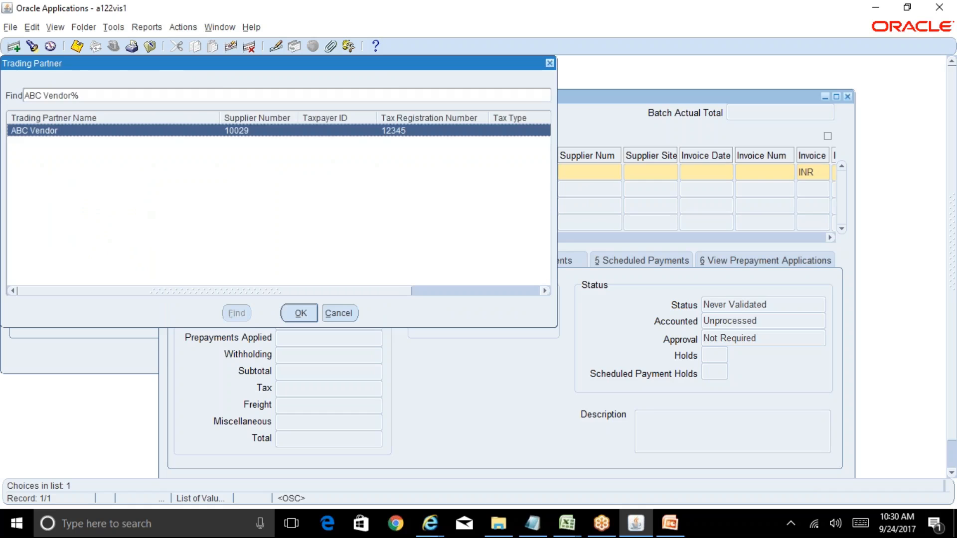
click(339, 315)
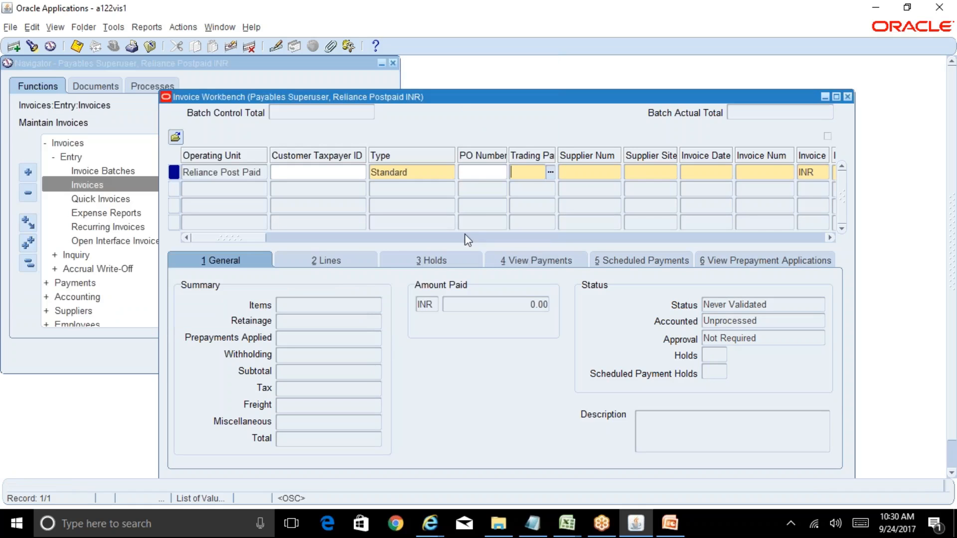
Step: Look up ABC Vendor and assign it as the invoice's trading partner
click(551, 175)
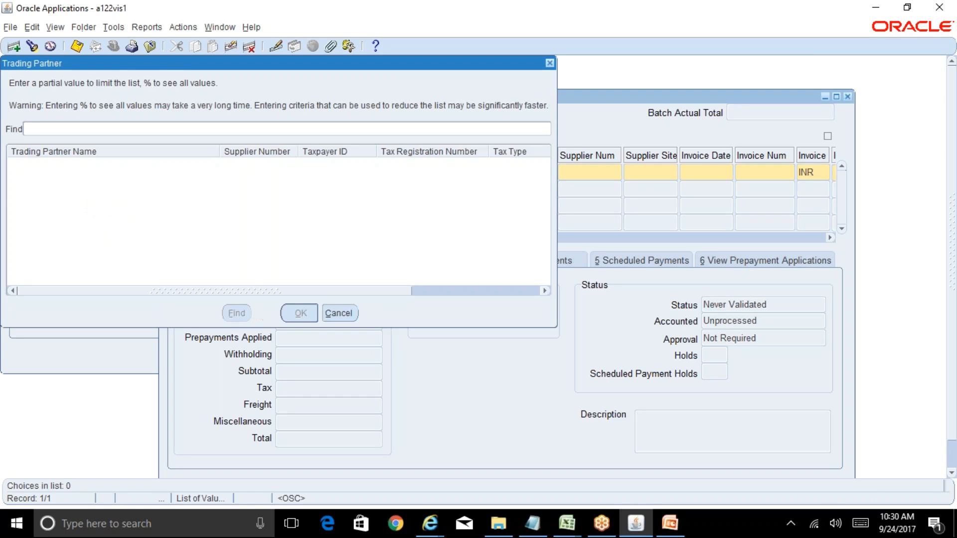
text(%)
key(Return)
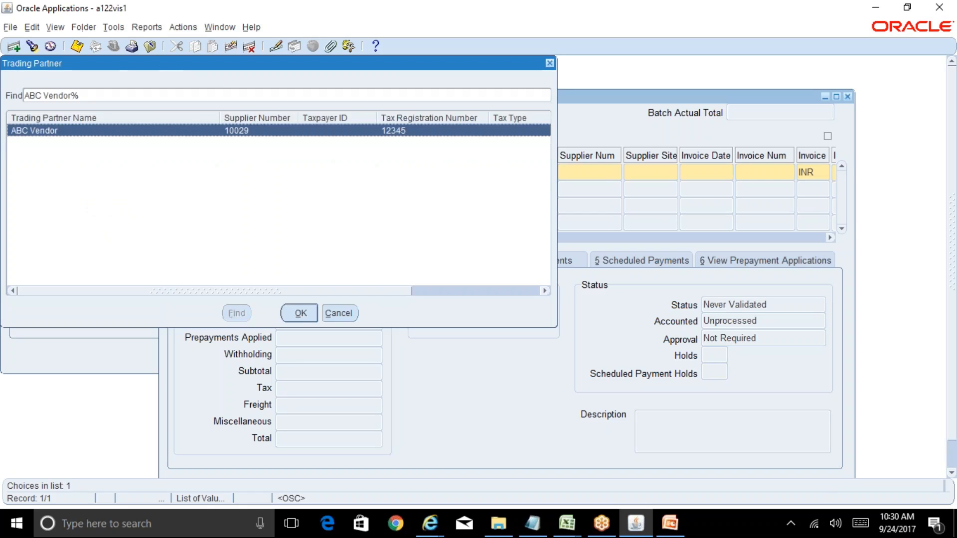
click(299, 314)
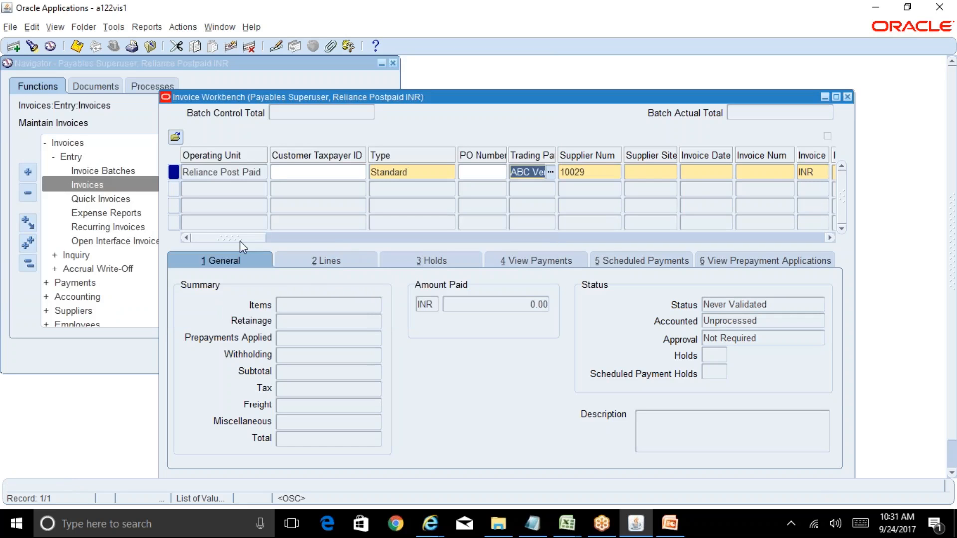
Step: Check which supplier sites are available for ABC Vendor on the invoice, and close the list without choosing one
drag(241, 240, 256, 237)
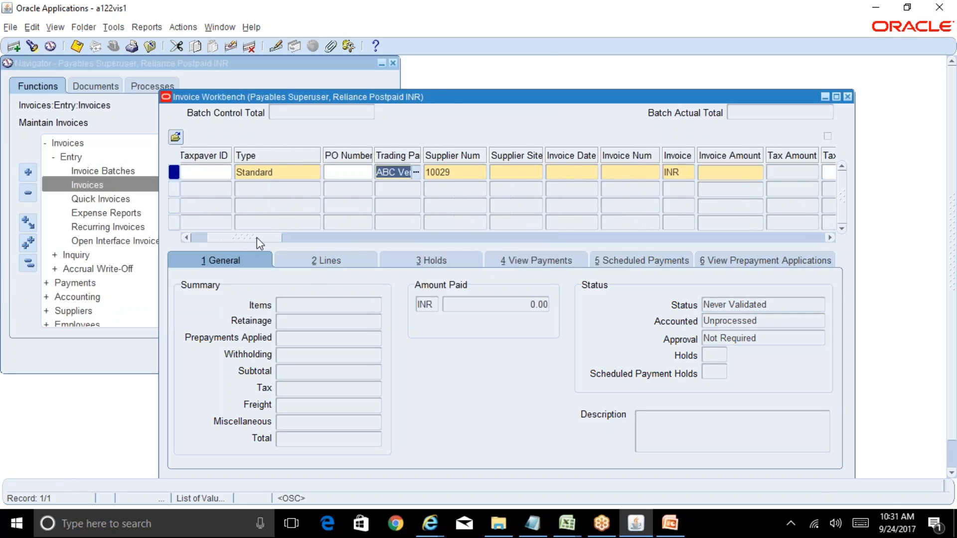
click(460, 173)
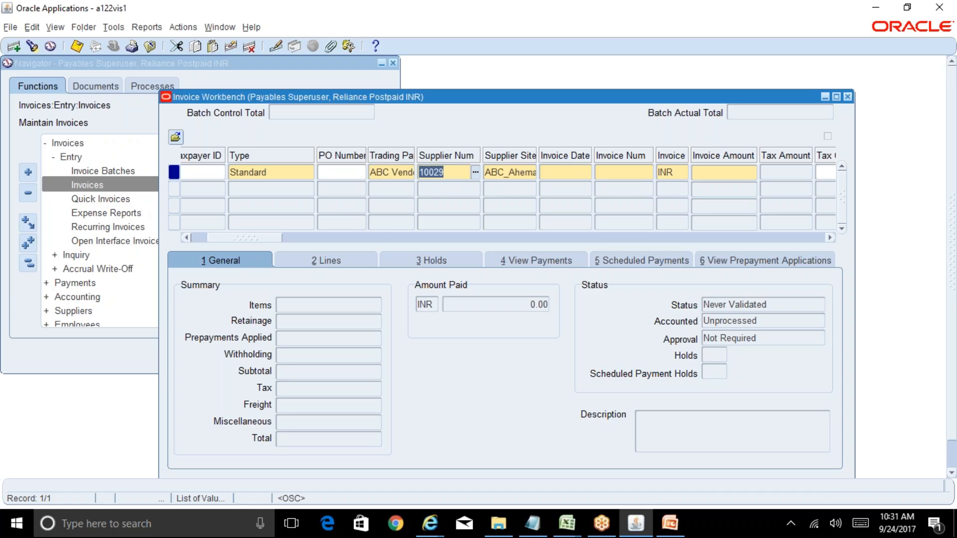
click(524, 172)
click(531, 173)
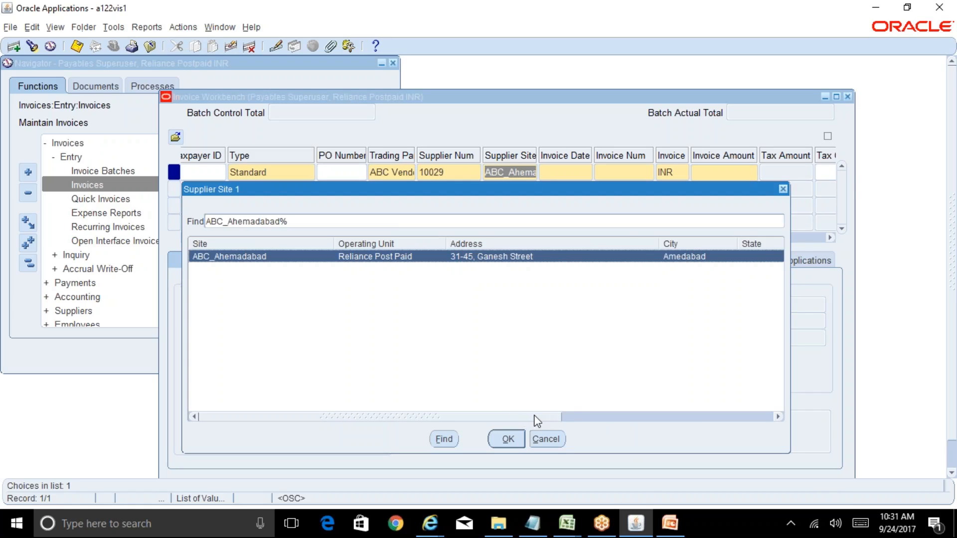
mouse_move(533, 417)
mouse_down()
mouse_move(648, 415)
mouse_move(523, 428)
mouse_up()
drag(477, 420, 445, 438)
click(552, 438)
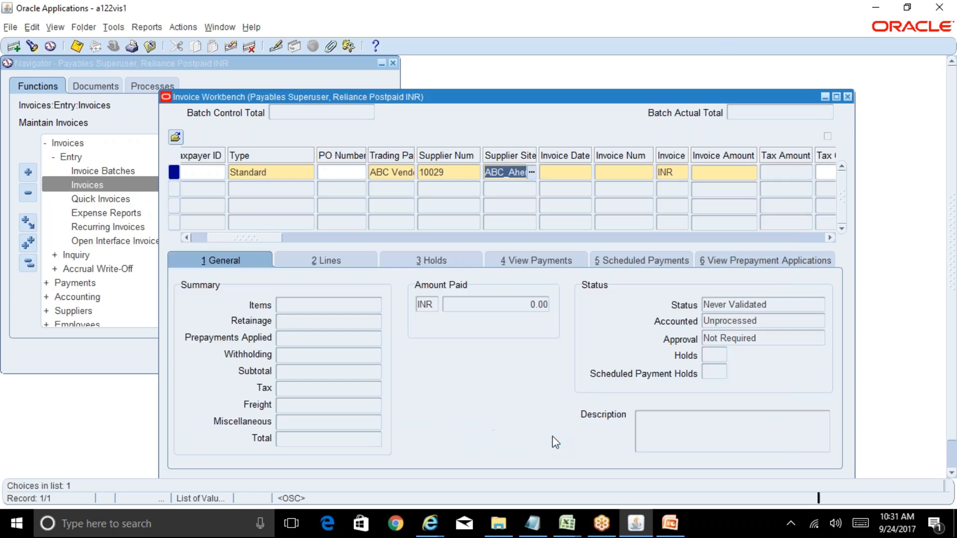
Step: Close the Invoice Workbench, discarding the unsaved invoice, and add Invoices to the Top Ten List
click(848, 98)
click(496, 305)
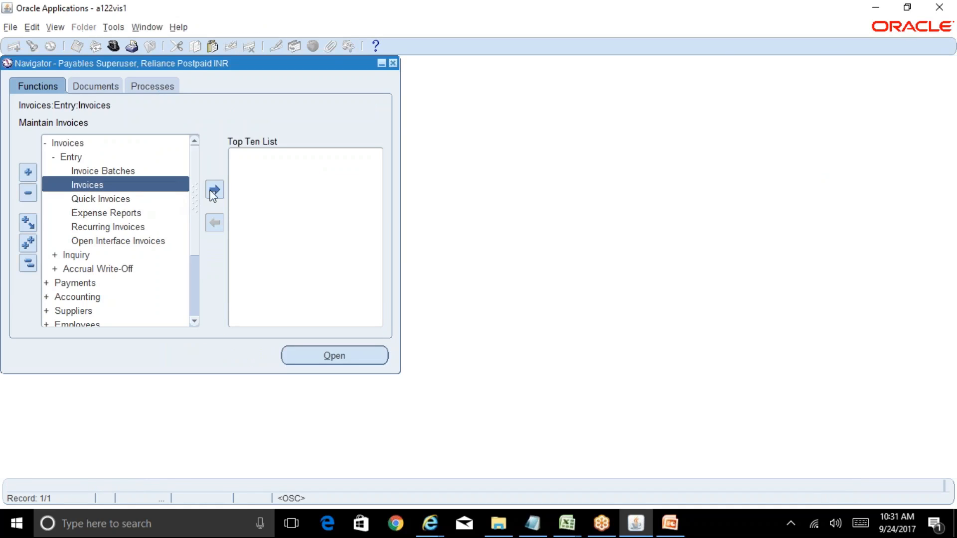
click(214, 190)
Step: Add the Suppliers Entry function to the Top Ten List and open it
click(28, 263)
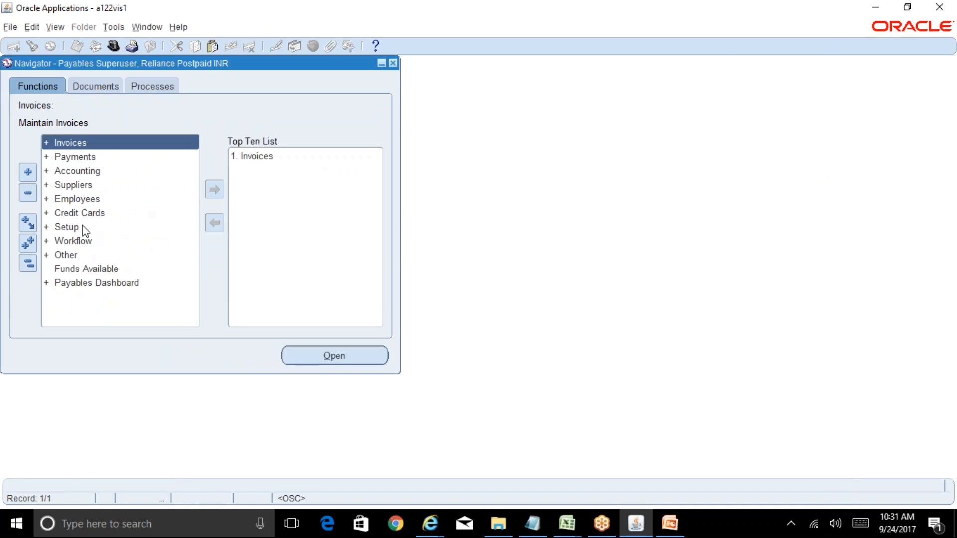
double_click(65, 185)
click(70, 198)
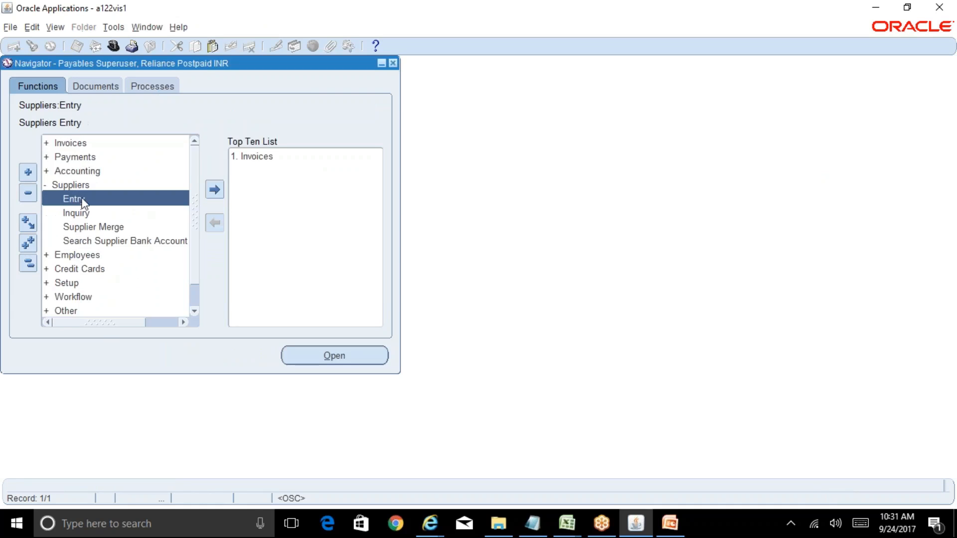
click(214, 189)
click(259, 171)
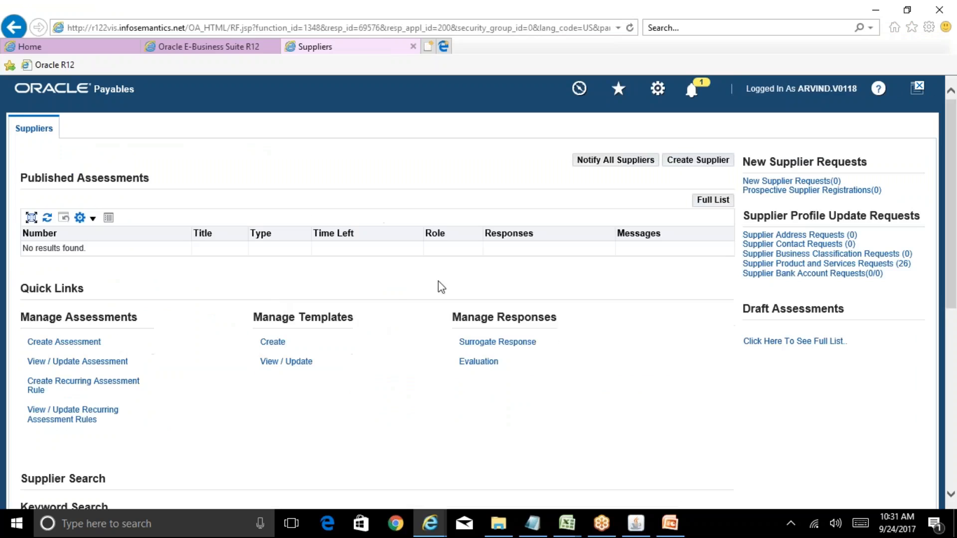
Step: Search the suppliers for ABC Vendor and open its record for updating
scroll(956, 148, down, 7)
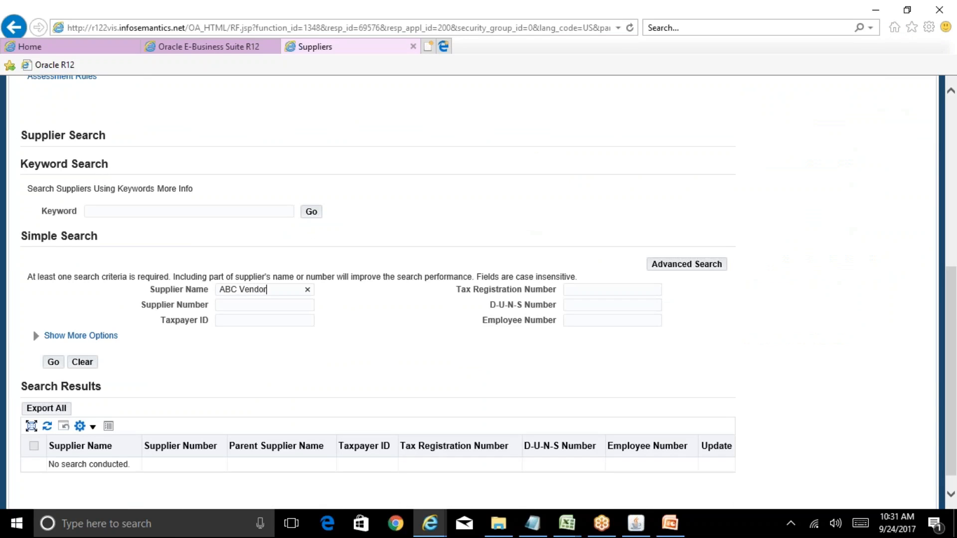
click(53, 362)
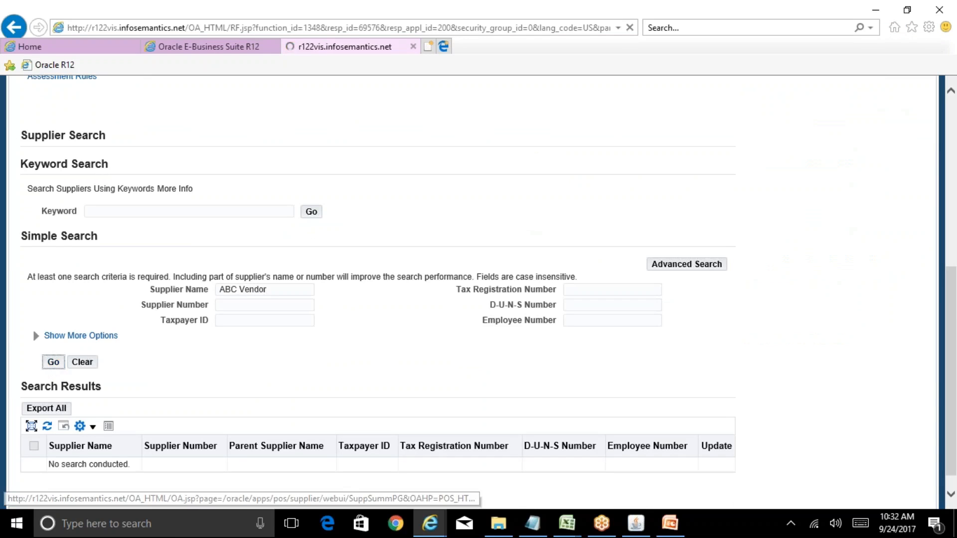
scroll(955, 279, down, 3)
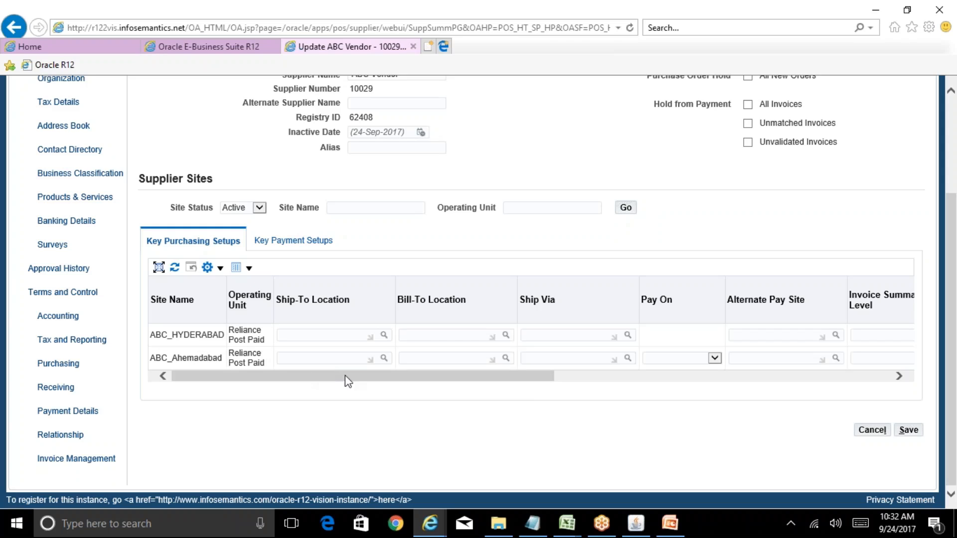
Step: Examine the Key Purchasing Setups and Key Payment Setups of ABC Vendor's supplier sites
drag(345, 375, 688, 378)
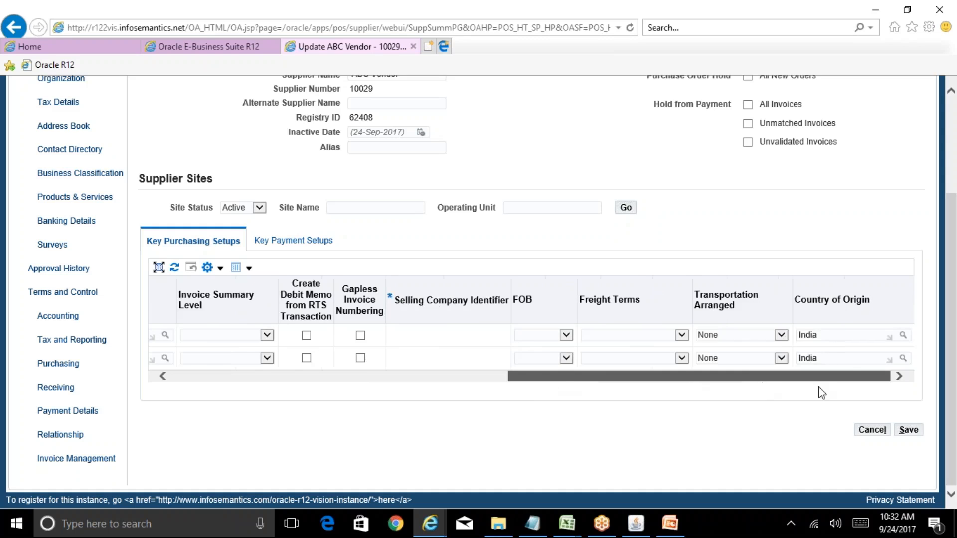
drag(819, 387, 301, 420)
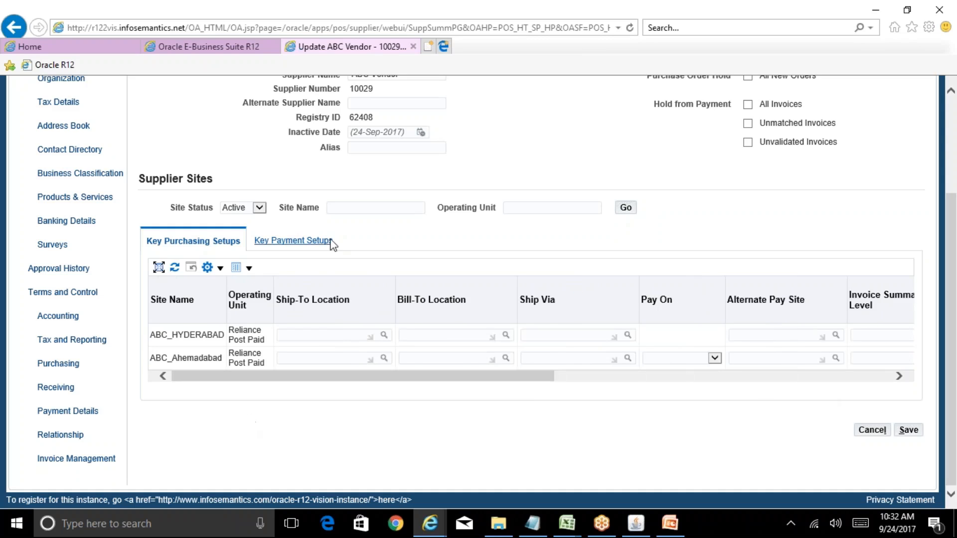
click(331, 241)
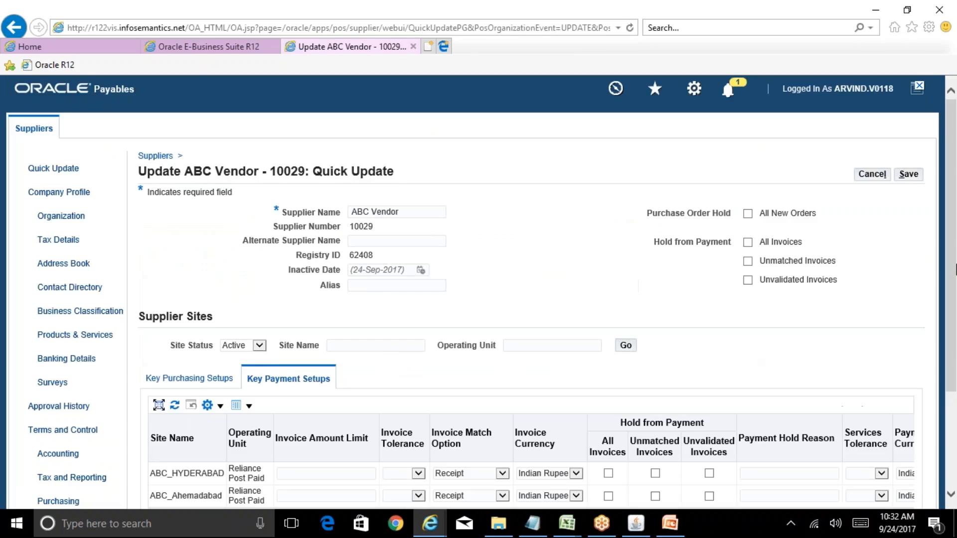
scroll(955, 231, down, 3)
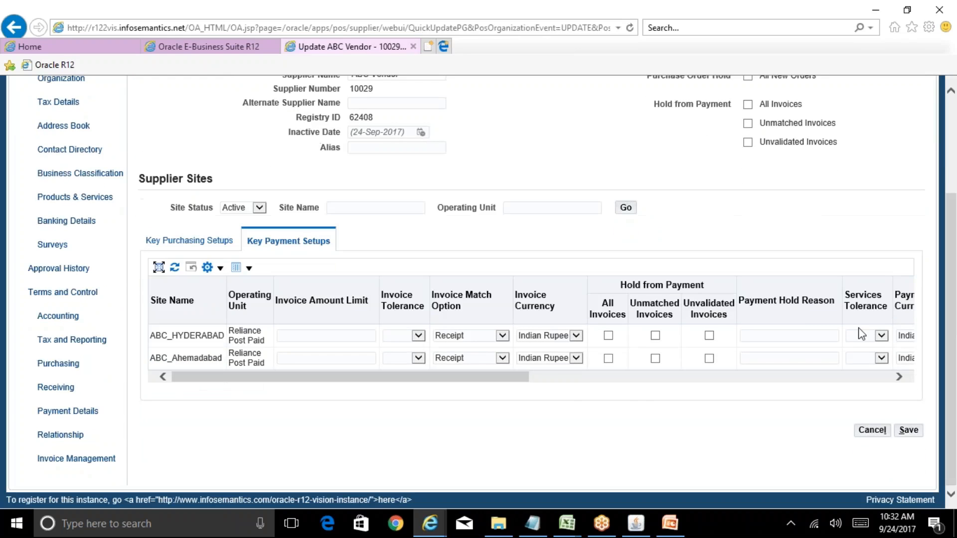
drag(507, 376, 455, 402)
mouse_move(952, 305)
mouse_down()
mouse_move(951, 254)
mouse_move(952, 311)
mouse_up()
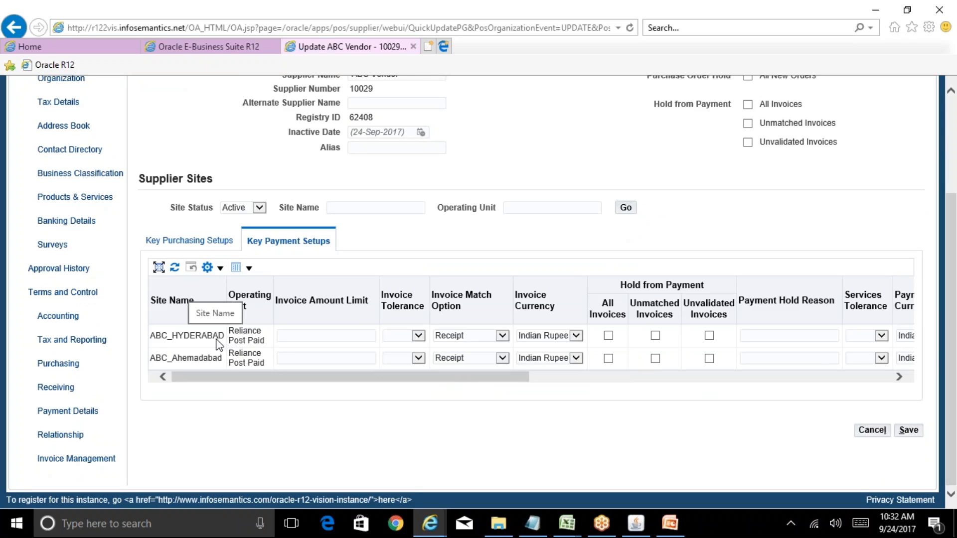
Step: In ABC Vendor's address book, enable the Purchasing and Pay uses for the ABC_HYDERABAD site and apply the change
click(61, 130)
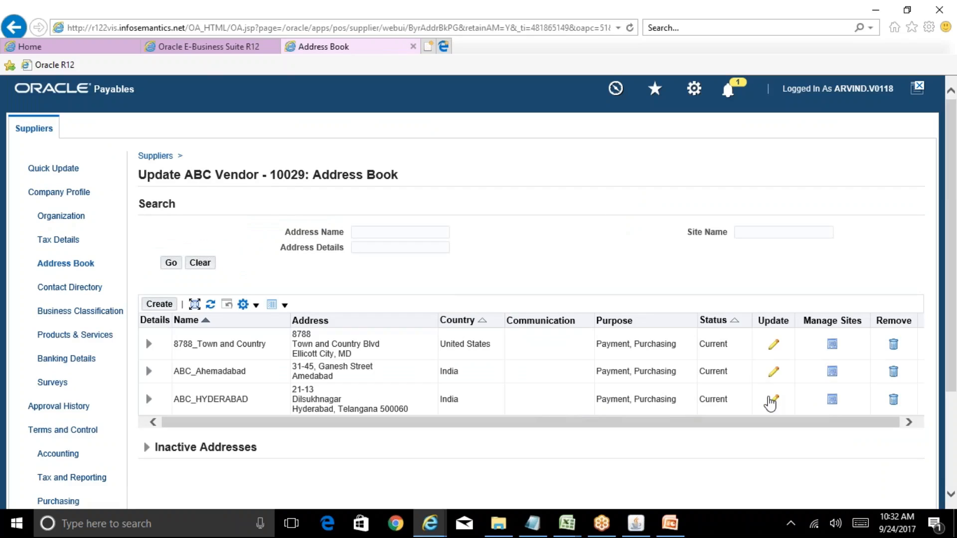
click(832, 400)
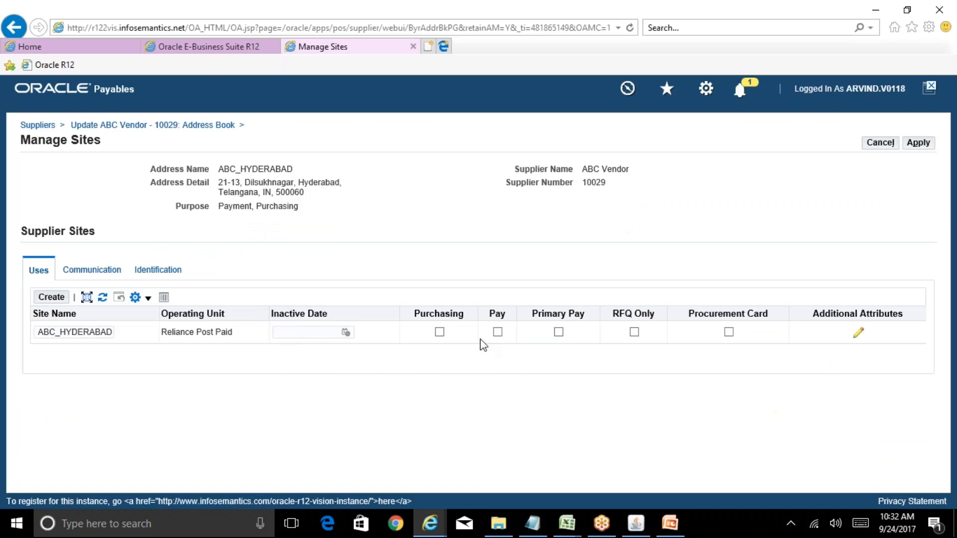
click(440, 332)
click(498, 332)
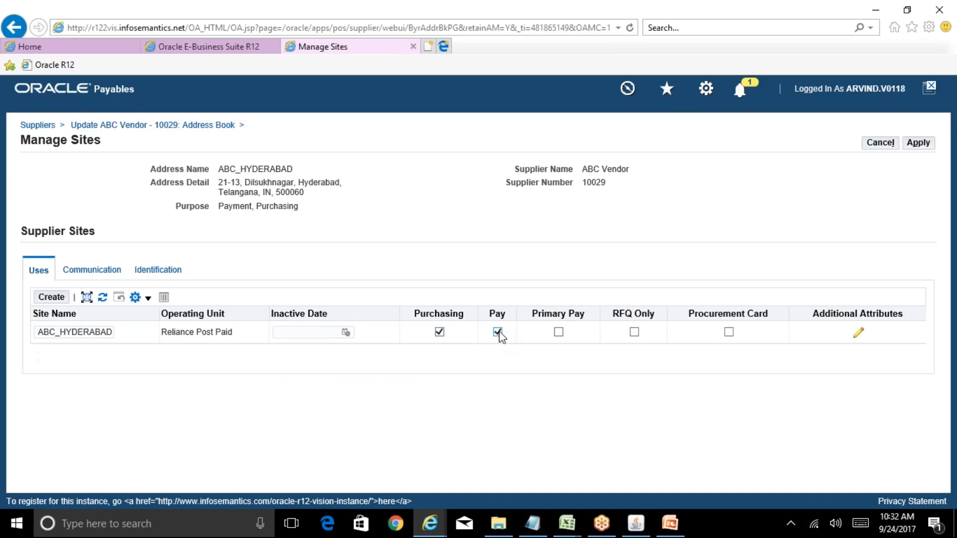
click(924, 145)
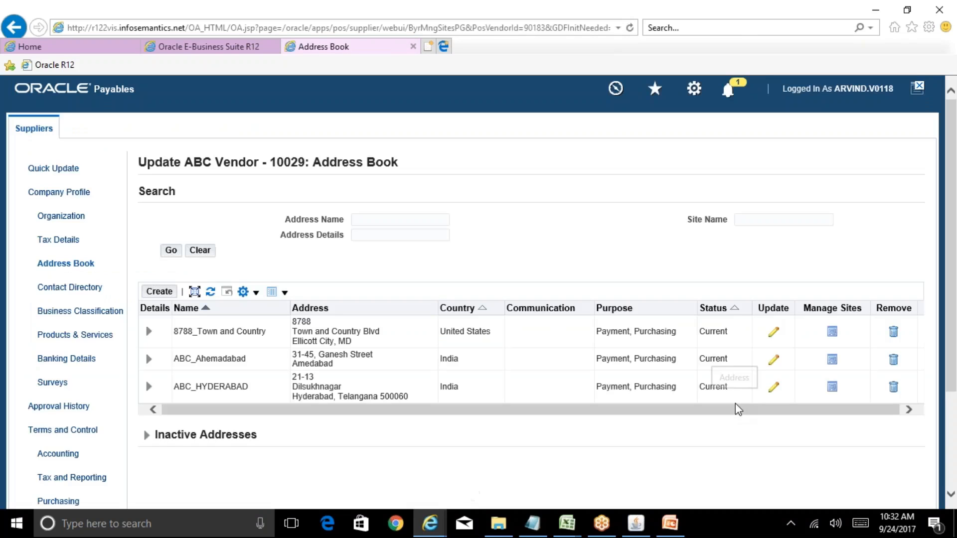
Step: Enable the Purchasing and Pay uses for the ABC_Ahemadabad site, apply the change, and check the same uses on the ABC_HYDERABAD site
click(833, 361)
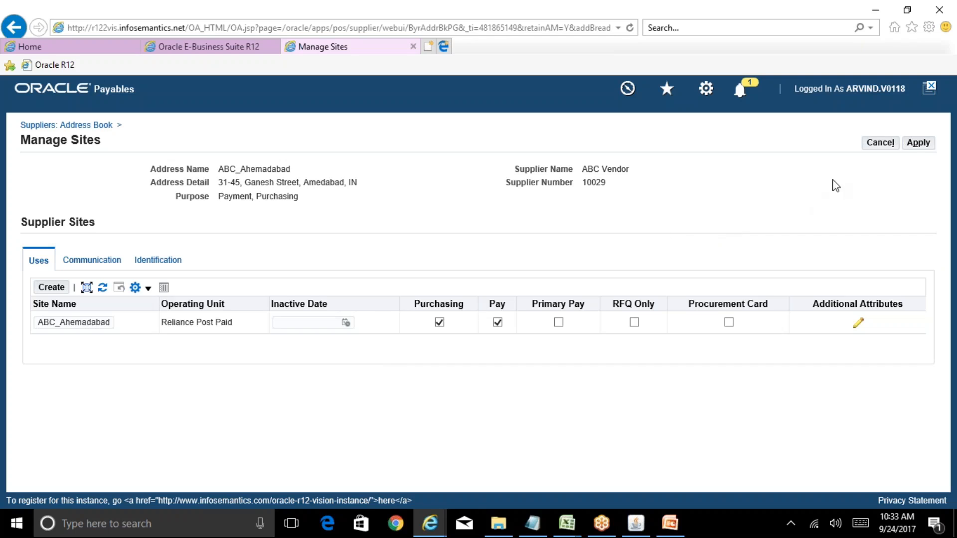
click(924, 148)
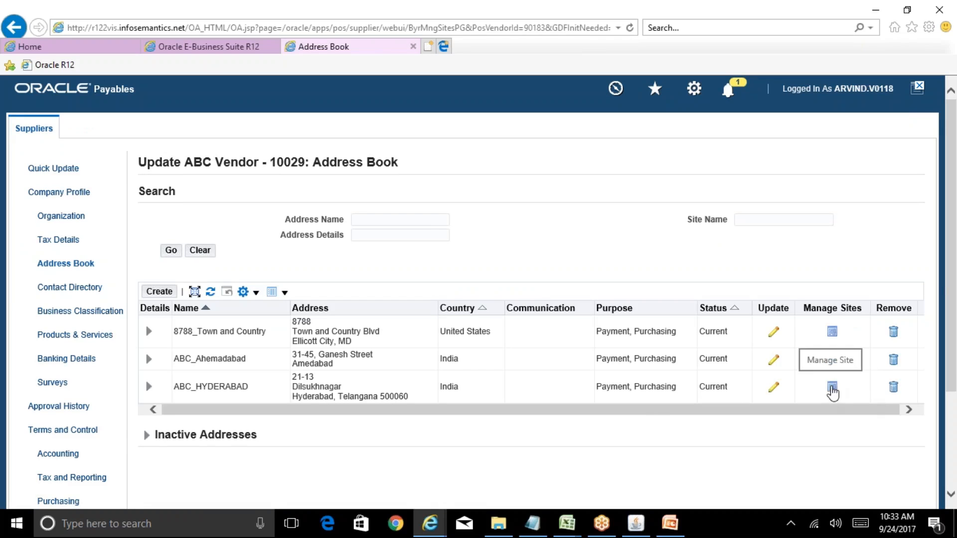
click(831, 387)
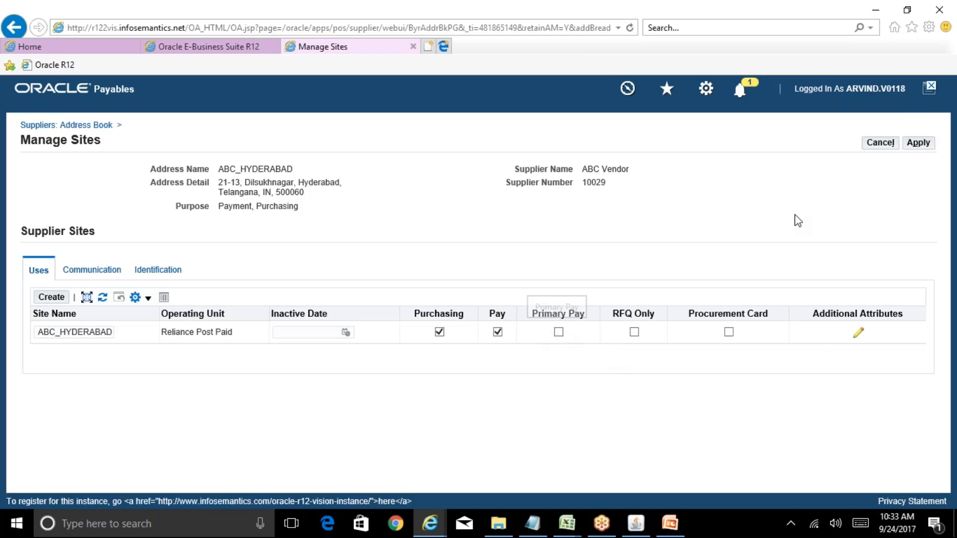
click(880, 145)
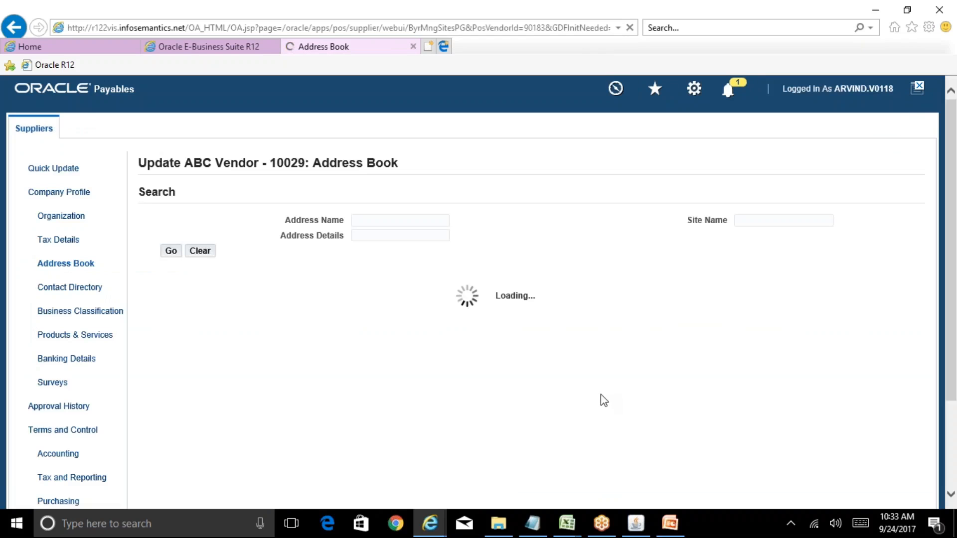
Step: Switch to Oracle Applications, start an invoice for ABC Vendor, examine the supplier sites offered, and close the form without choosing one
click(636, 524)
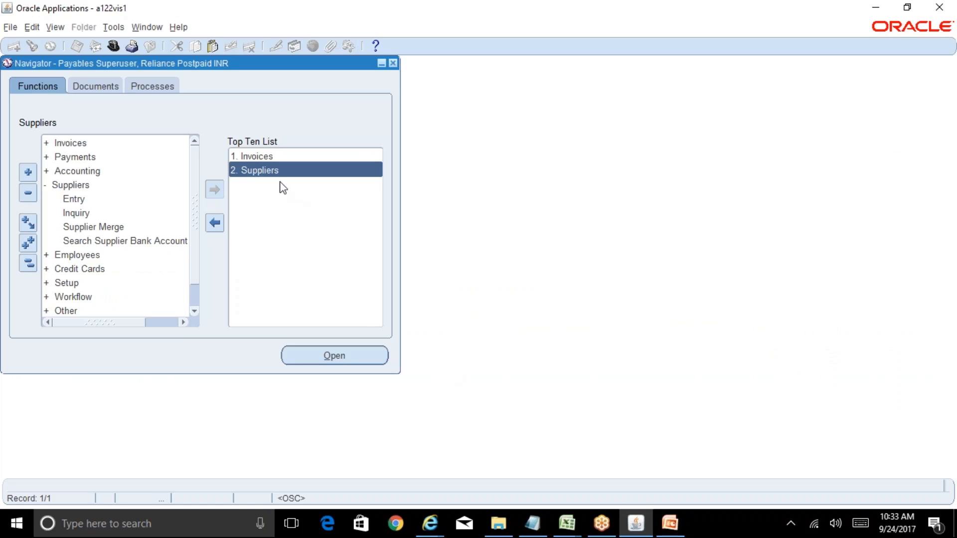
double_click(294, 156)
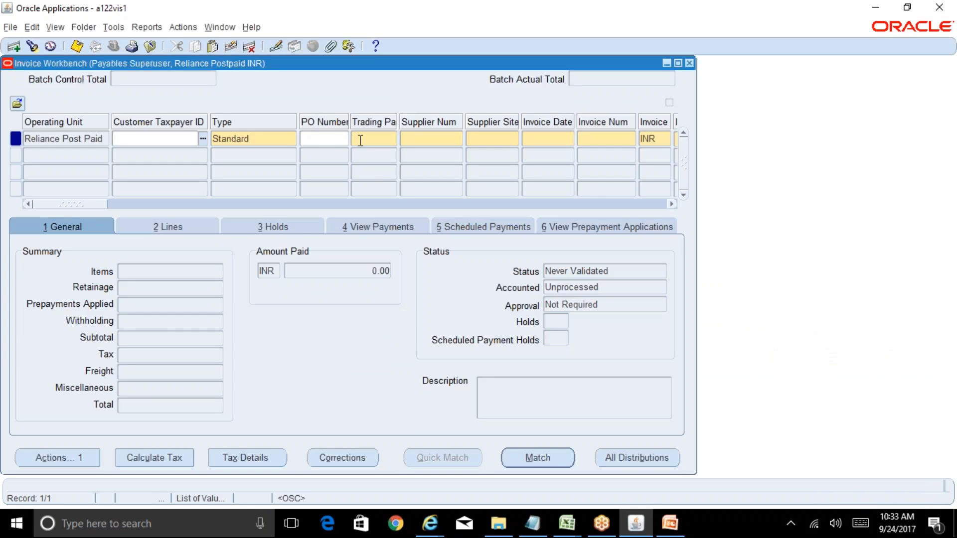
click(355, 139)
key(Tab)
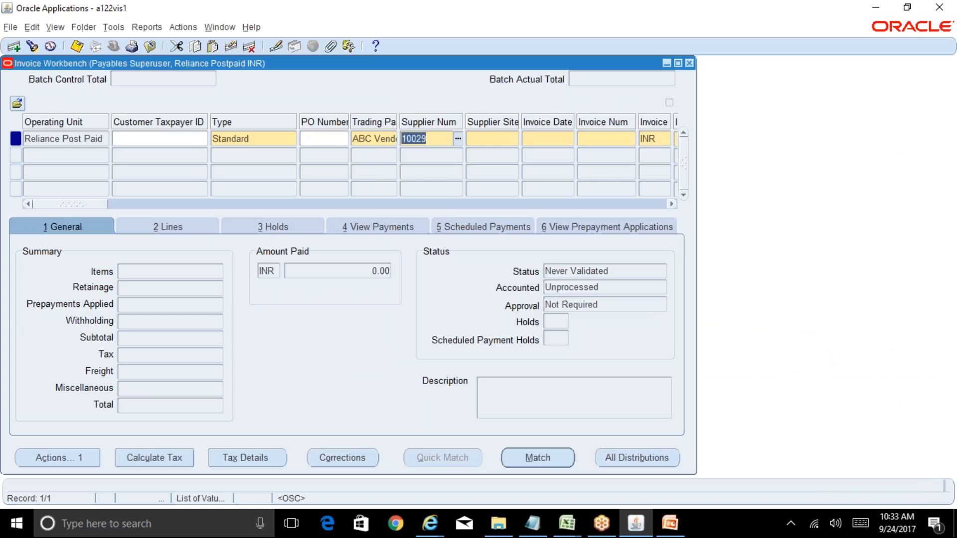
key(Tab)
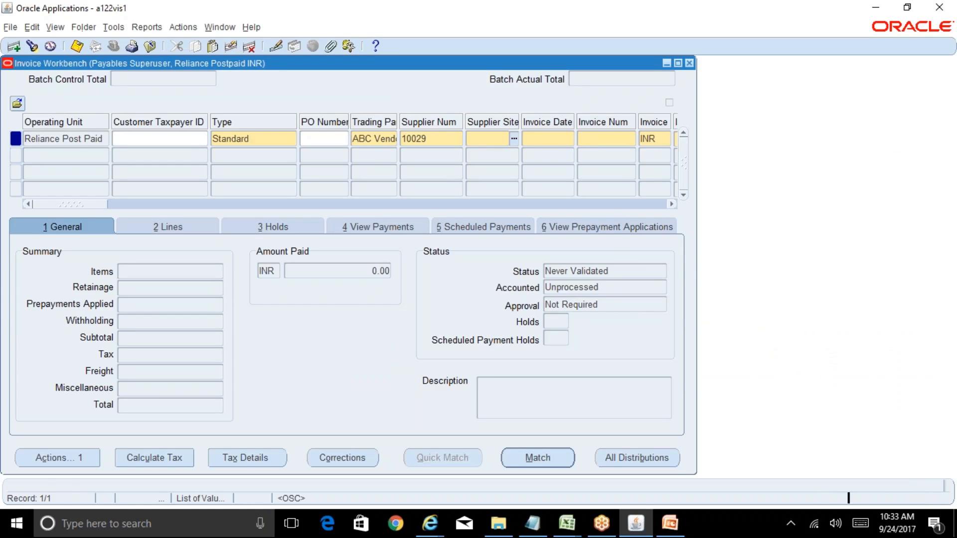
key(Tab)
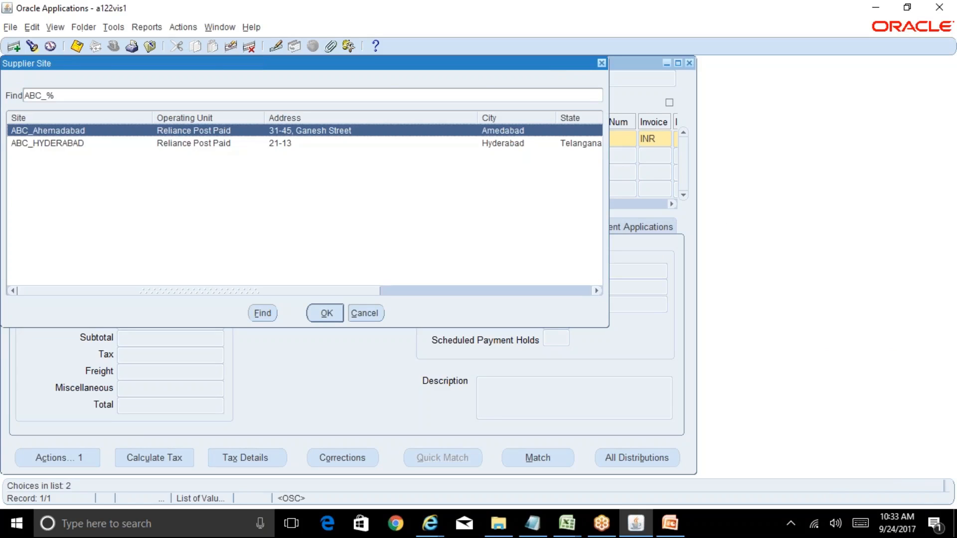
drag(316, 295, 254, 275)
click(366, 319)
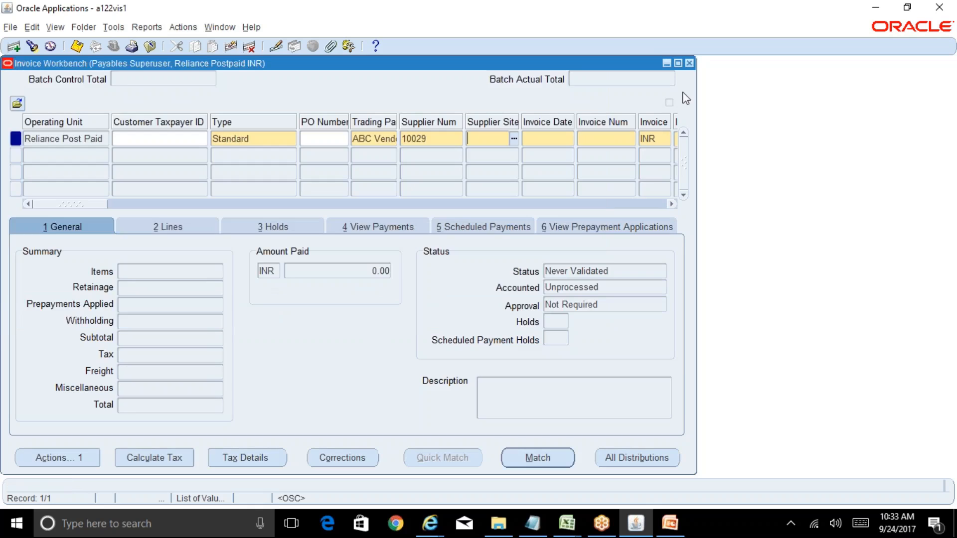
click(689, 63)
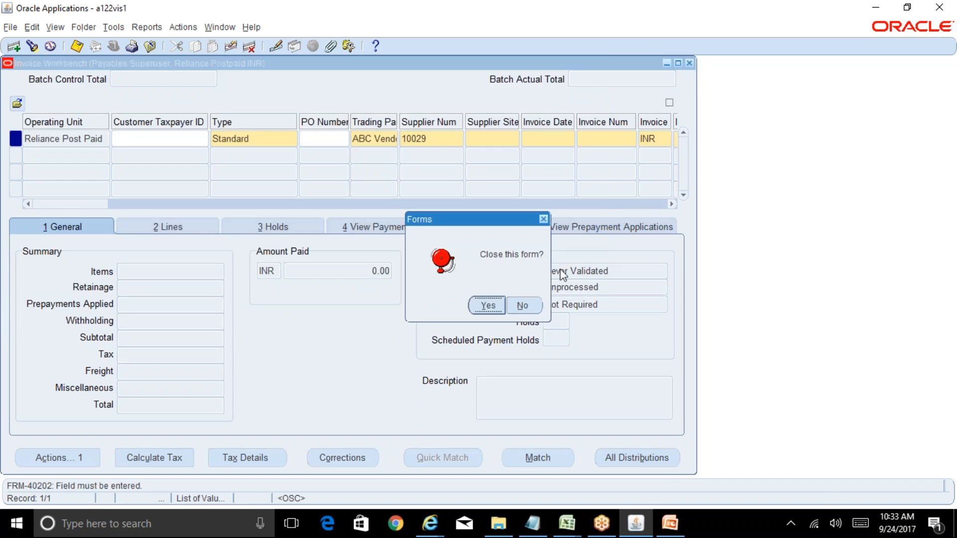
click(488, 306)
Step: Switch back to the browser's Address Book and examine the site name and uses of ABC_Ahemadabad, leaving without applying changes
mouse_move(429, 523)
click(557, 474)
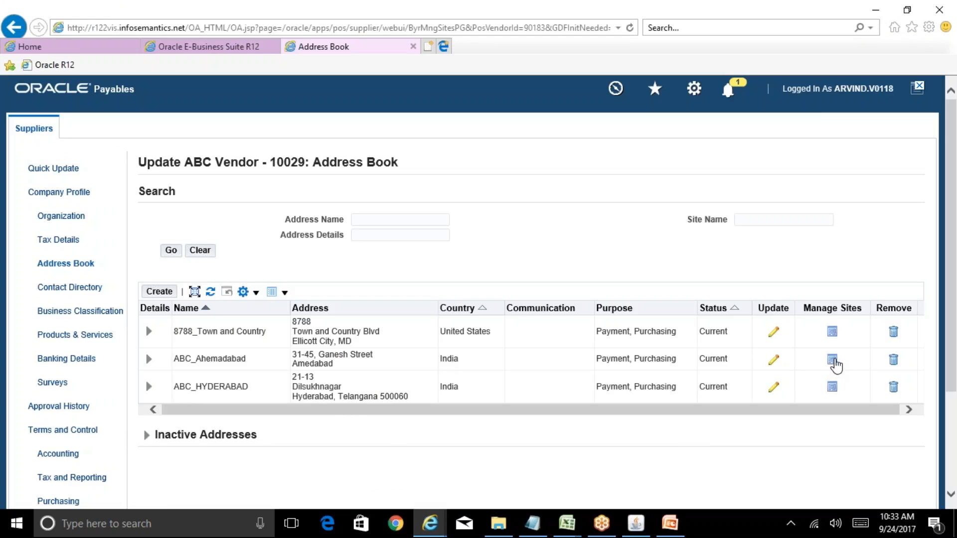
click(833, 360)
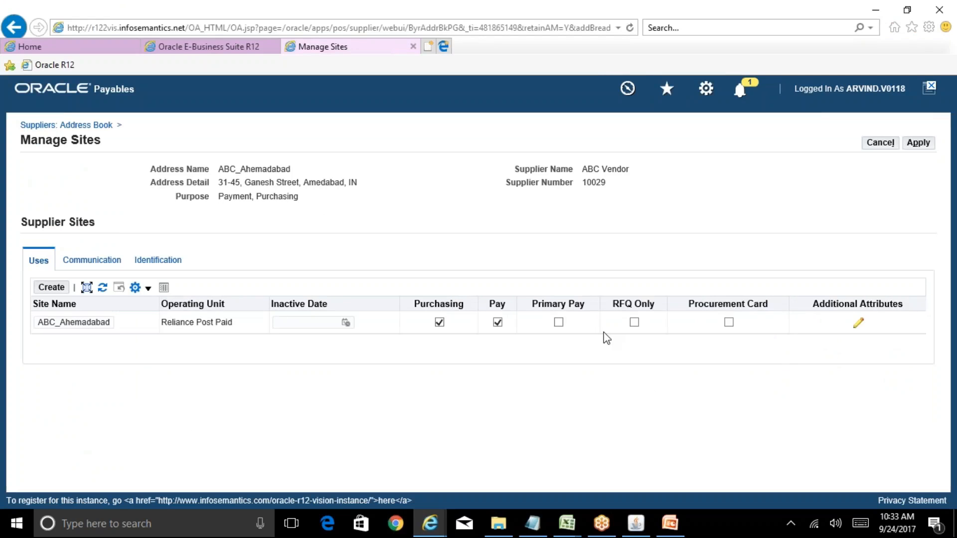
click(78, 322)
drag(66, 322, 103, 322)
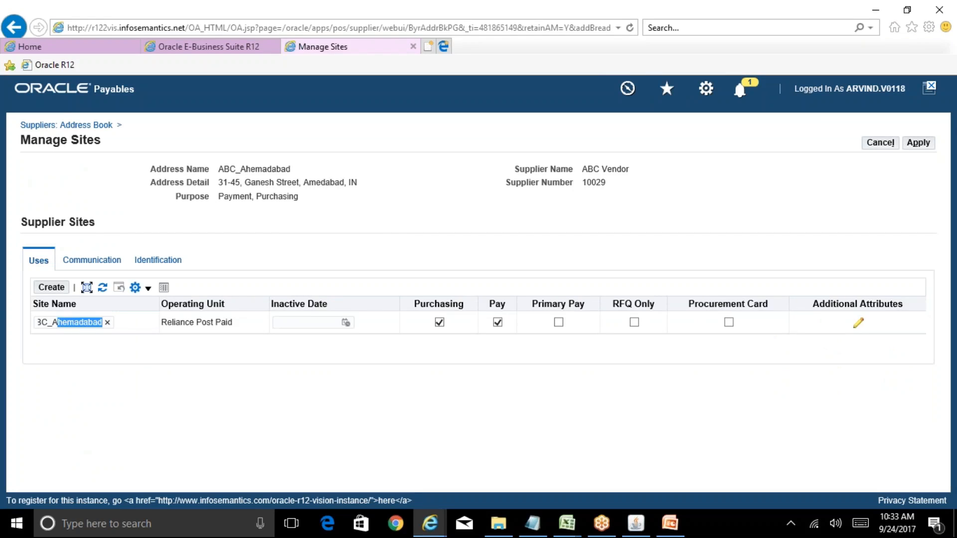
click(421, 375)
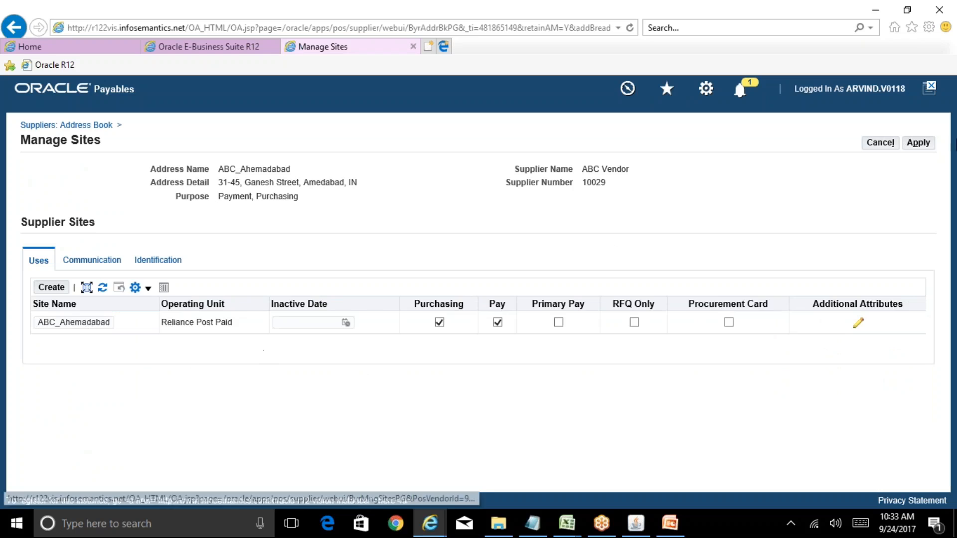
click(879, 143)
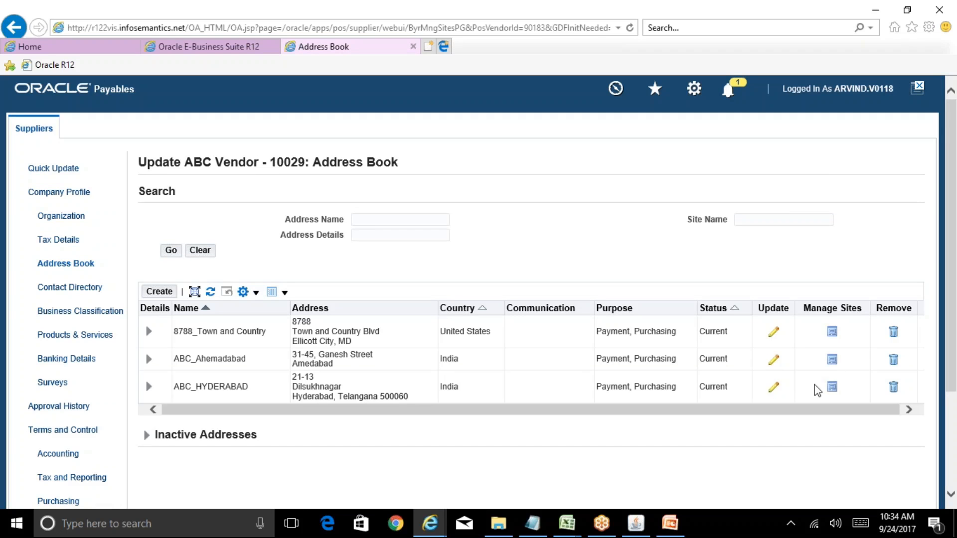
Step: Try to rename the ABC_HYDERABAD supplier site as ABC_Hyderabad on its Manage Sites page
click(830, 387)
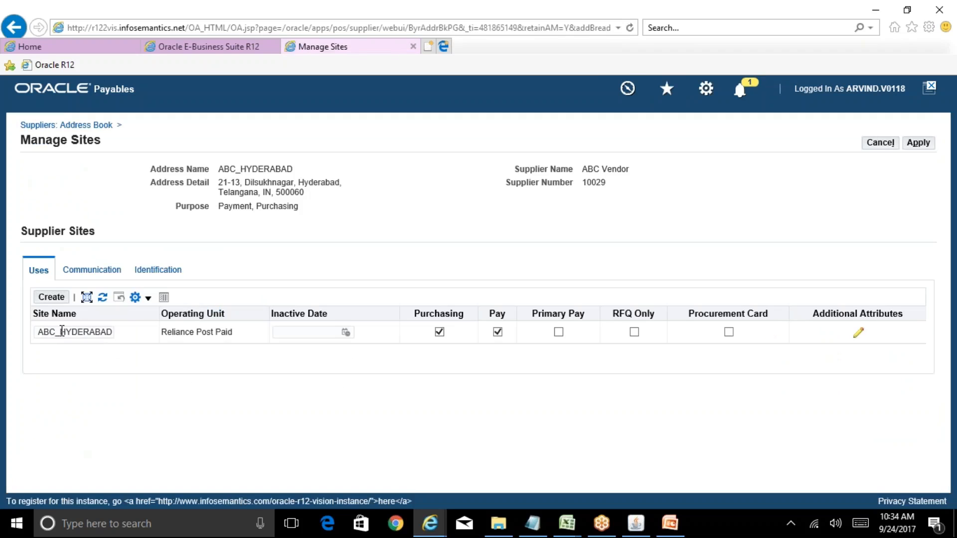
drag(63, 331, 114, 332)
text(Hyderabad)
click(920, 143)
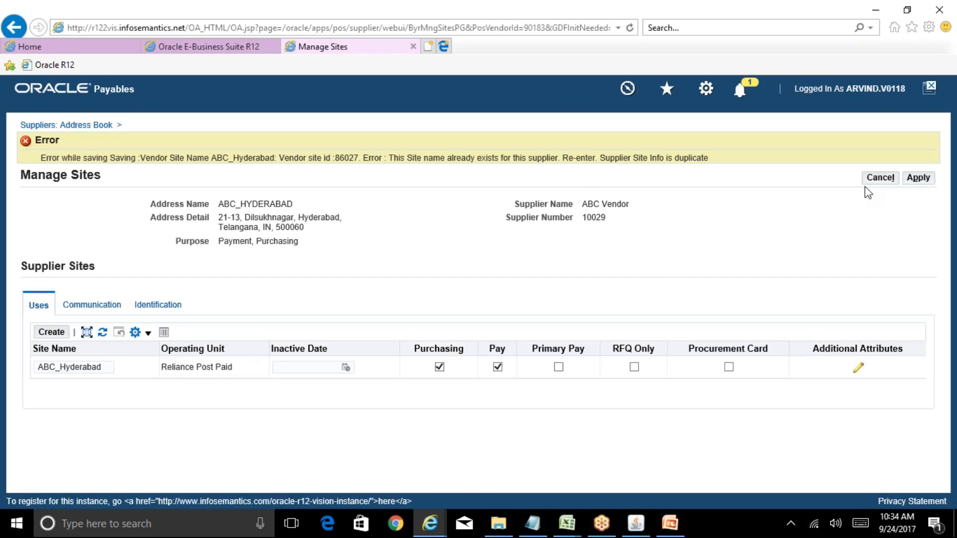
click(878, 178)
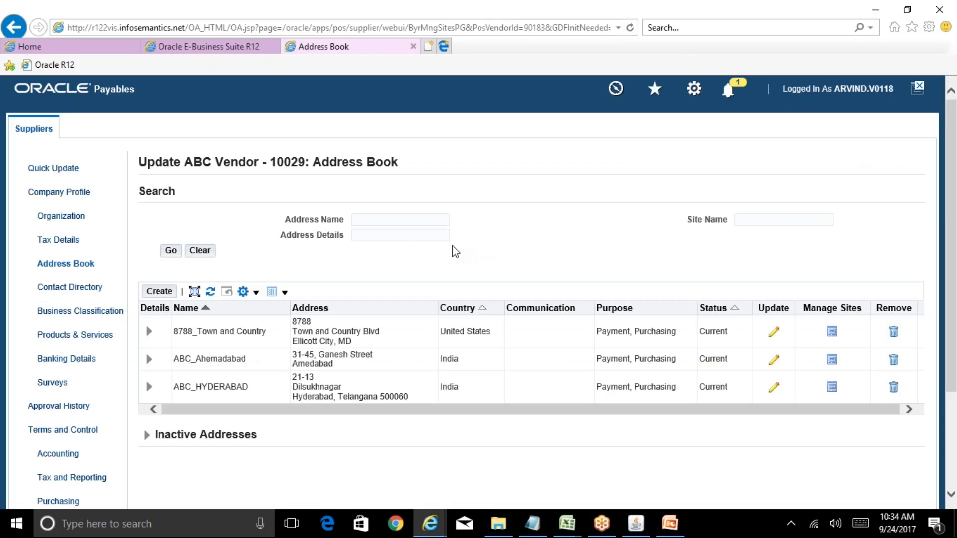
Step: Update the ABC_HYDERABAD address in the address book, changing its address name to ABC_Hyderabad, and apply the change
click(75, 265)
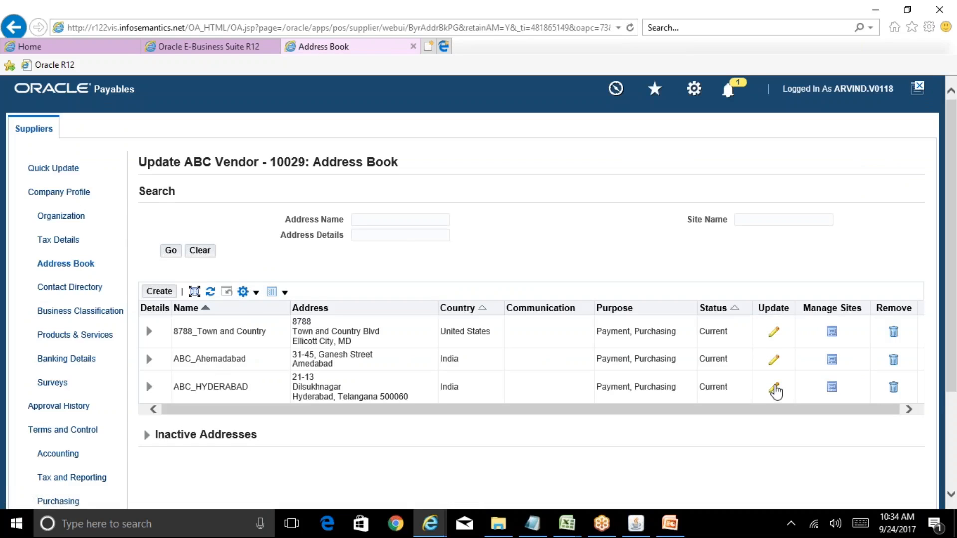
click(774, 388)
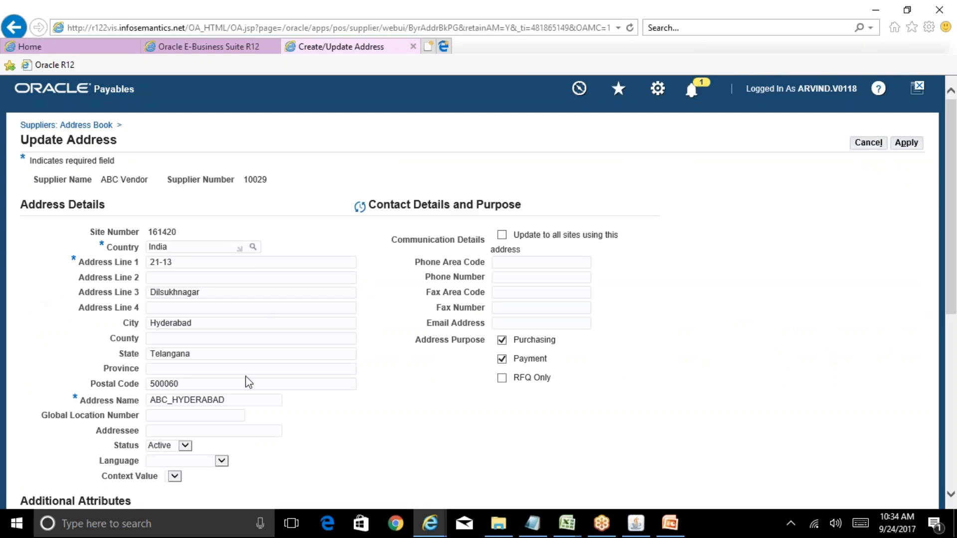
click(231, 403)
key(BackSpace)
key(BackSpace)
key(BackSpace)
key(BackSpace)
key(BackSpace)
key(BackSpace)
key(BackSpace)
text(yderabad)
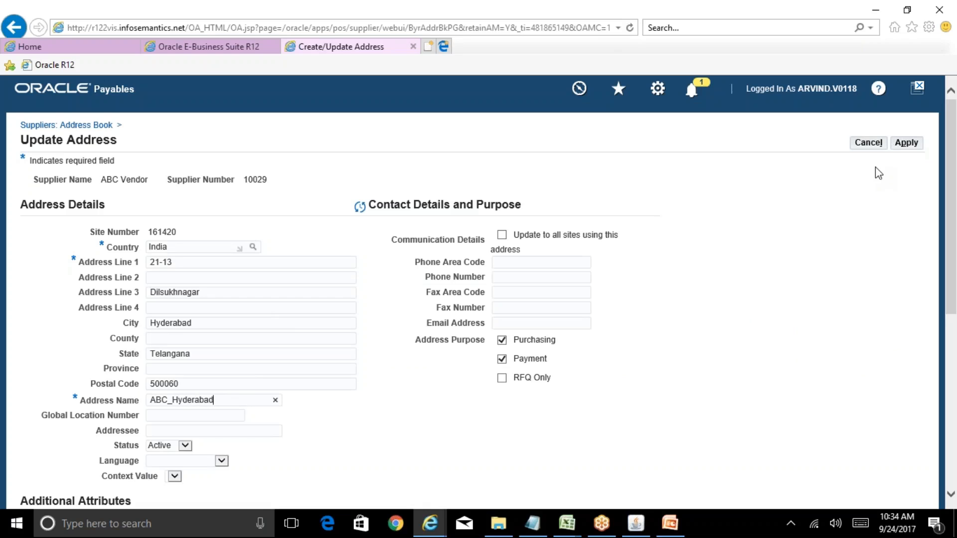
click(912, 148)
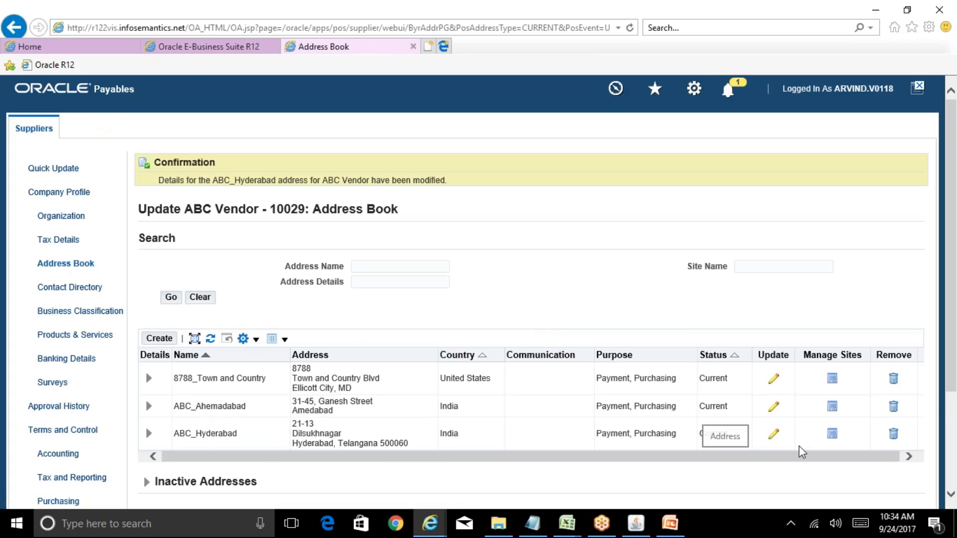
Step: Set the state to Gujarat and the postal code to 400050 for the ABC_Ahemadabad address and apply the update
click(775, 407)
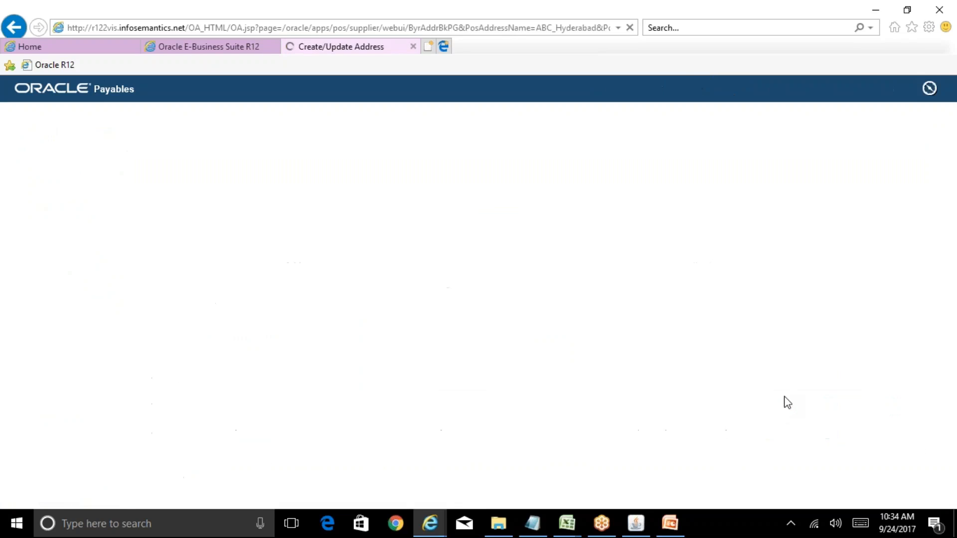
scroll(412, 292, down, 3)
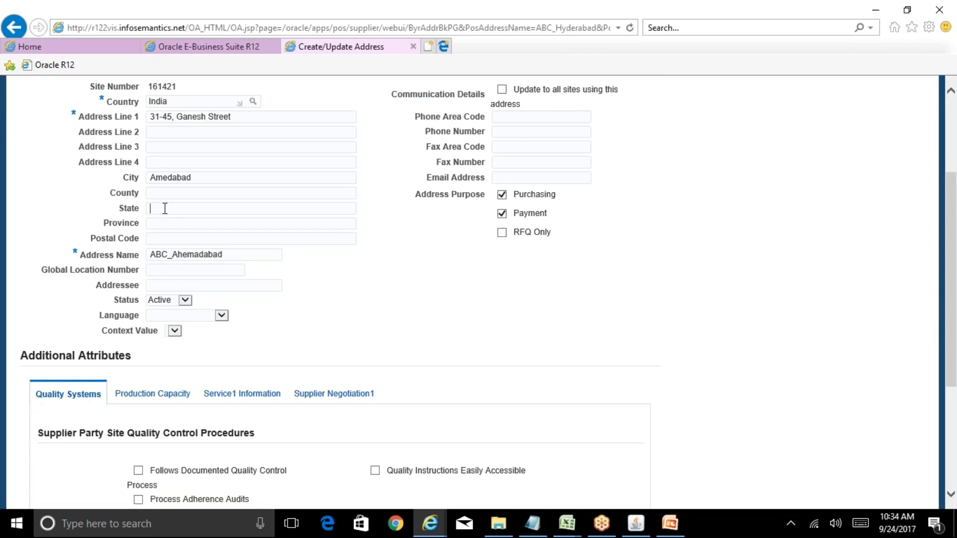
text(Gujarat)
click(176, 239)
text(40)
key(BackSpace)
text(00050)
drag(955, 216, 955, 142)
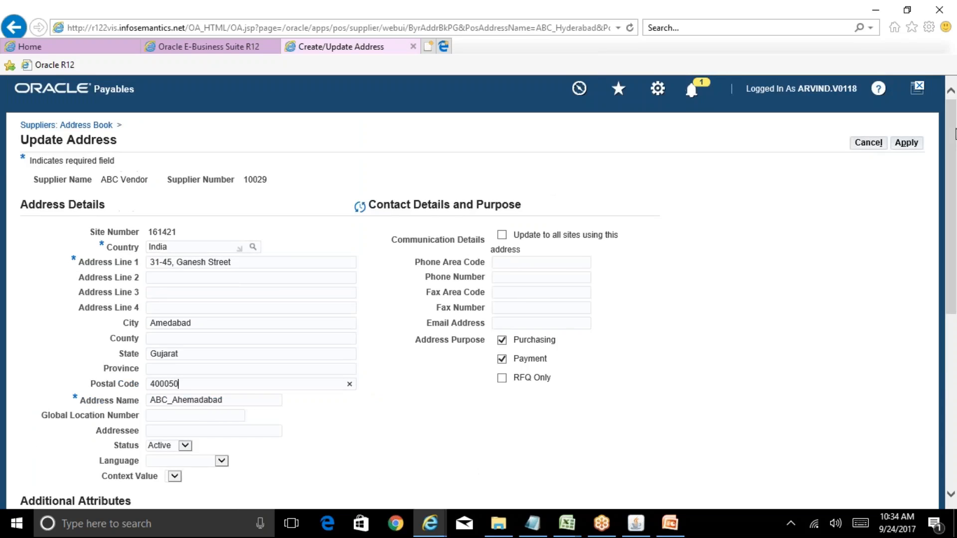
click(906, 143)
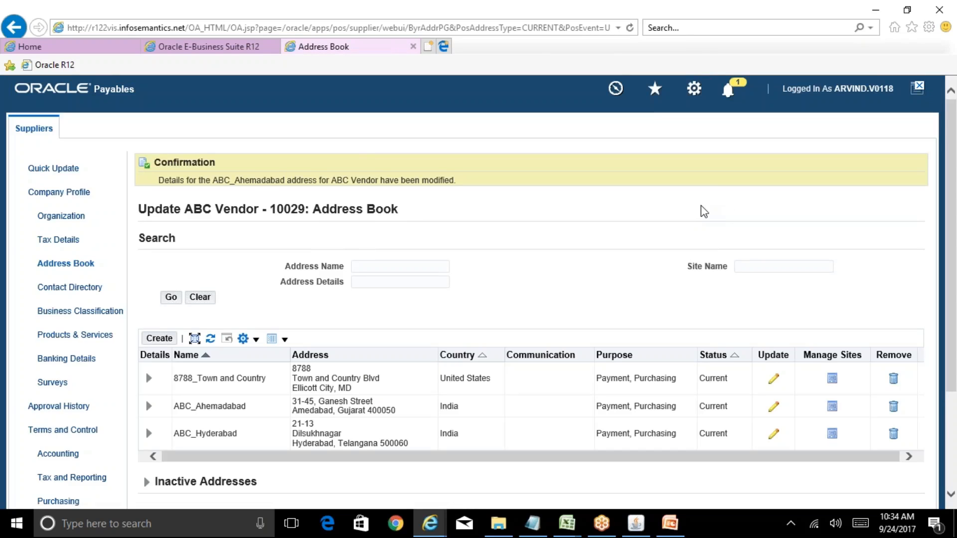
Step: Switch to Oracle Applications, open Invoices from the Top Ten List, and enter ABC Vendor as the trading partner of a standard invoice
click(636, 524)
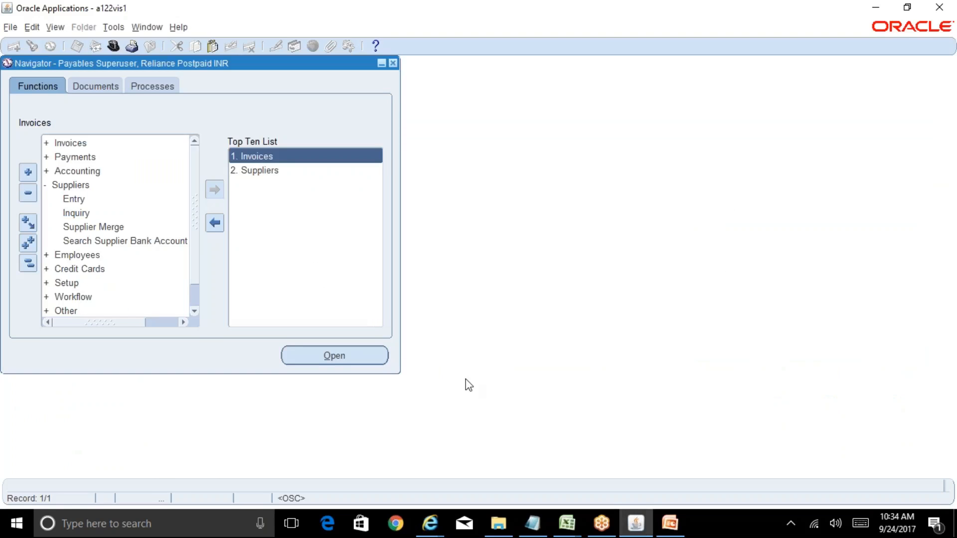
double_click(267, 157)
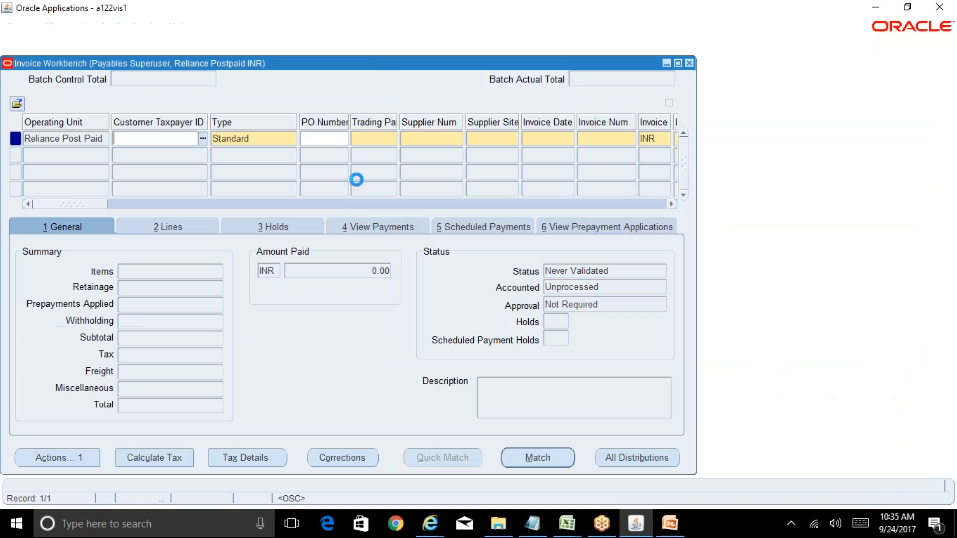
click(369, 139)
text(ab)
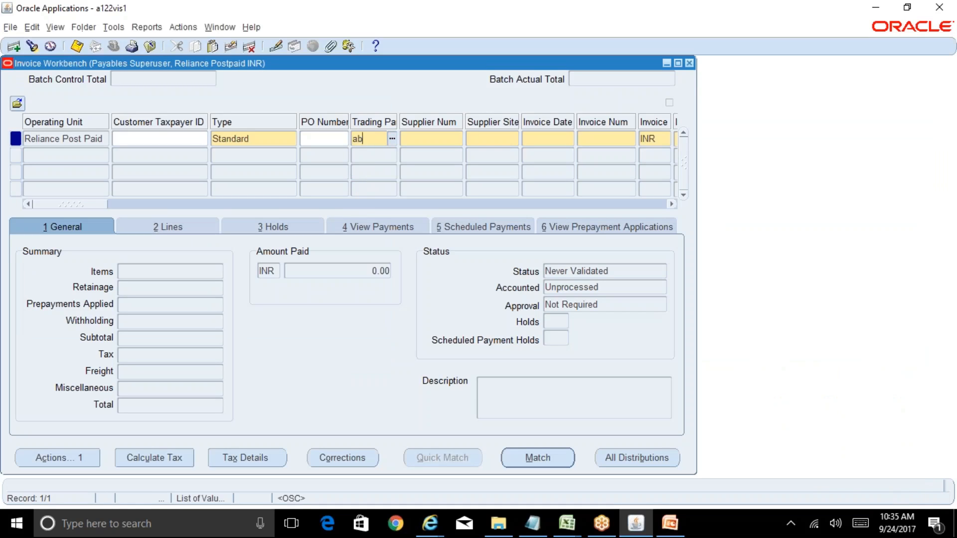
text(c)
key(Tab)
Step: Choose ABC_Ahemadabad as the invoice's supplier site and go to the invoice date
key(Tab)
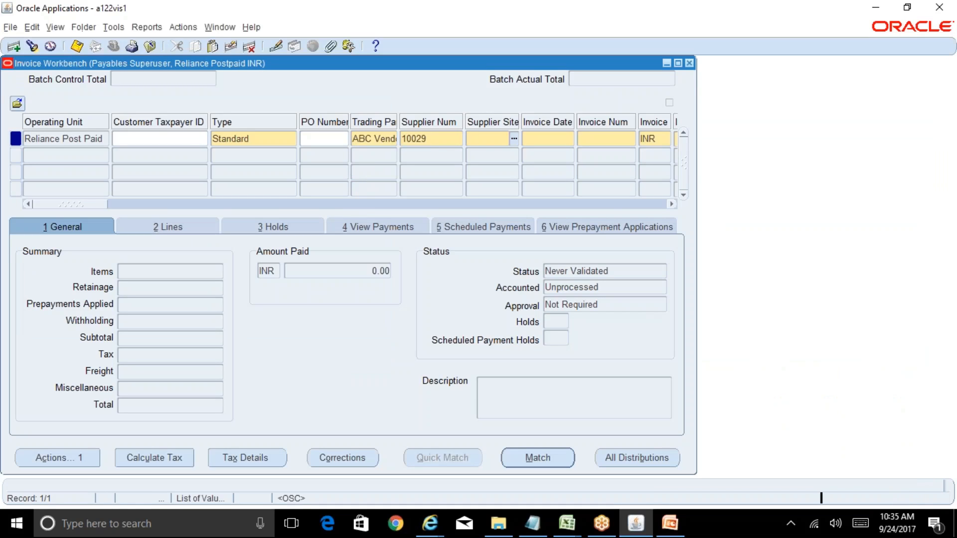
key(Tab)
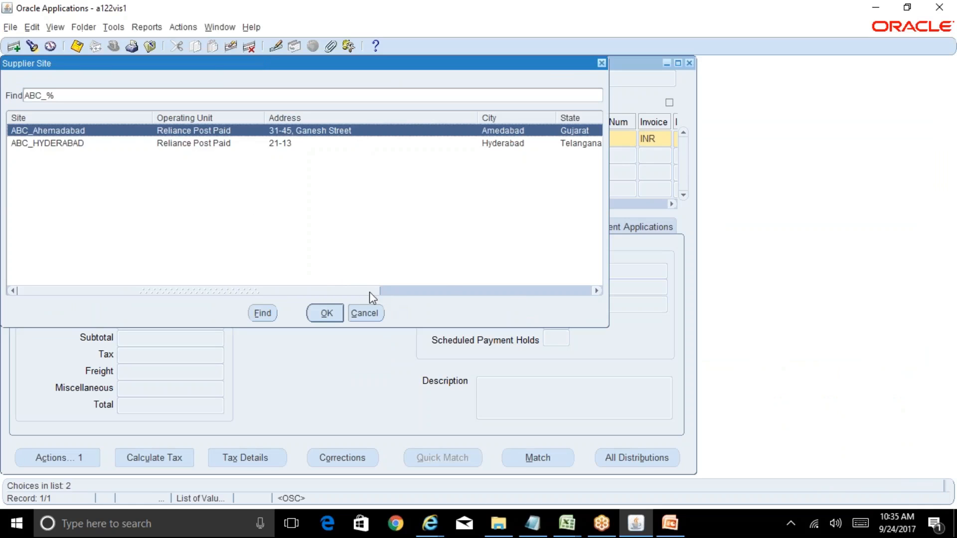
drag(370, 292, 293, 301)
click(322, 313)
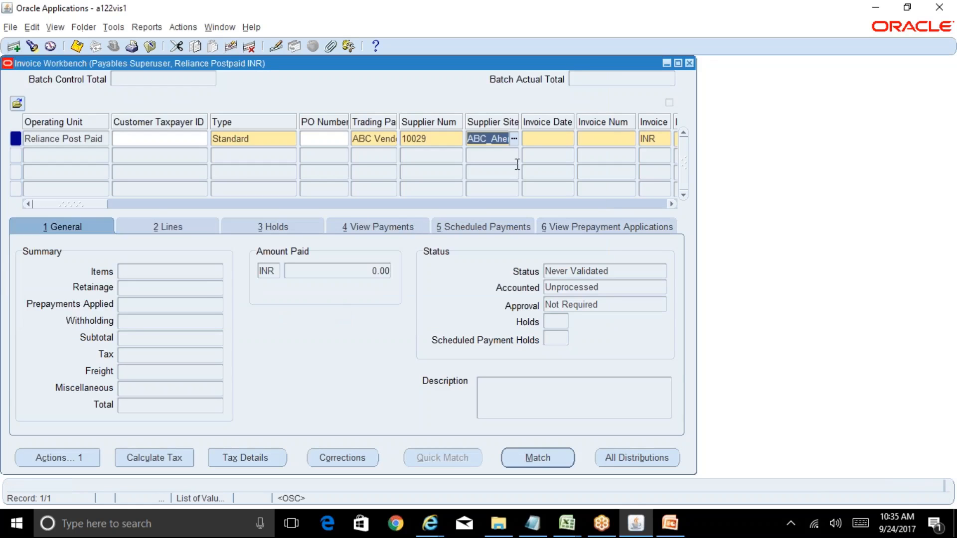
click(559, 138)
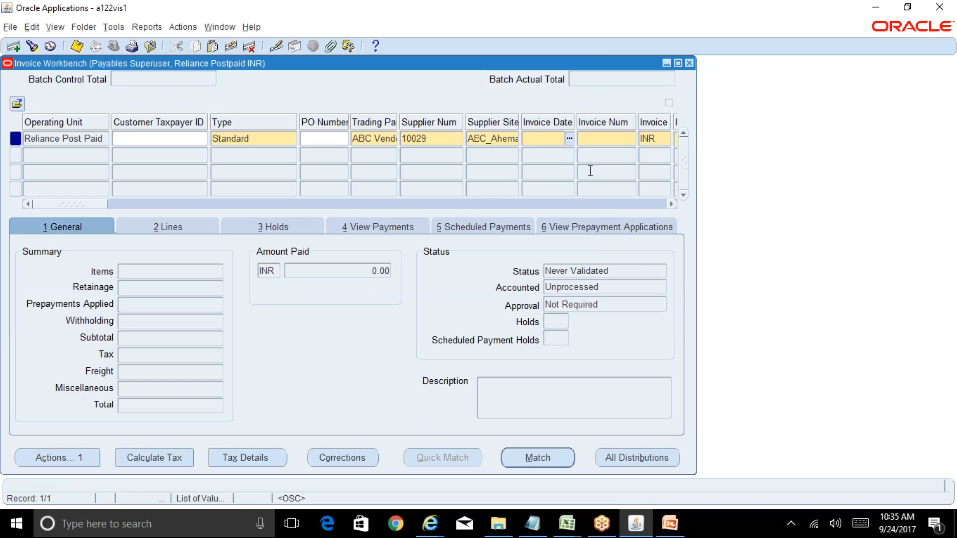
Step: Try to set the invoice date to 24-SEP-17
text(24-SEP-17)
key(Tab)
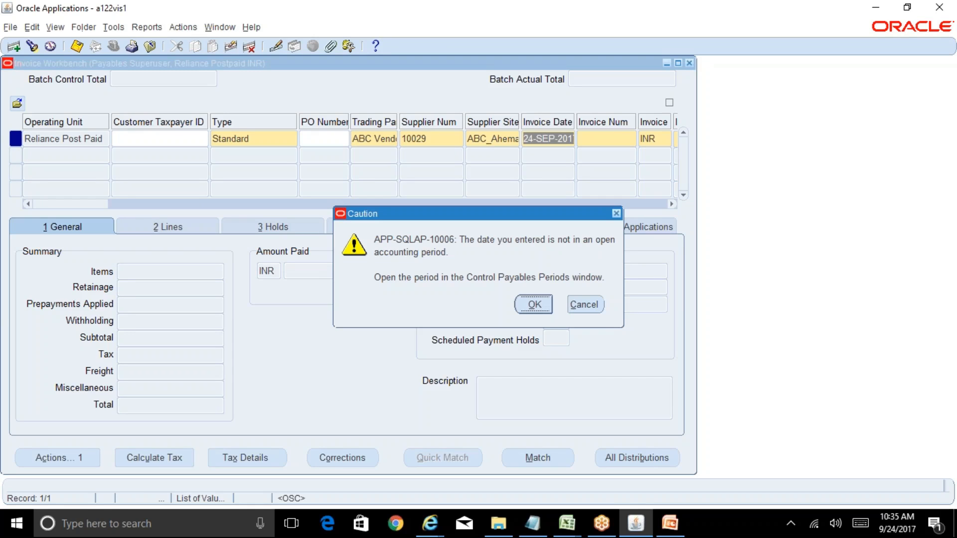
click(578, 304)
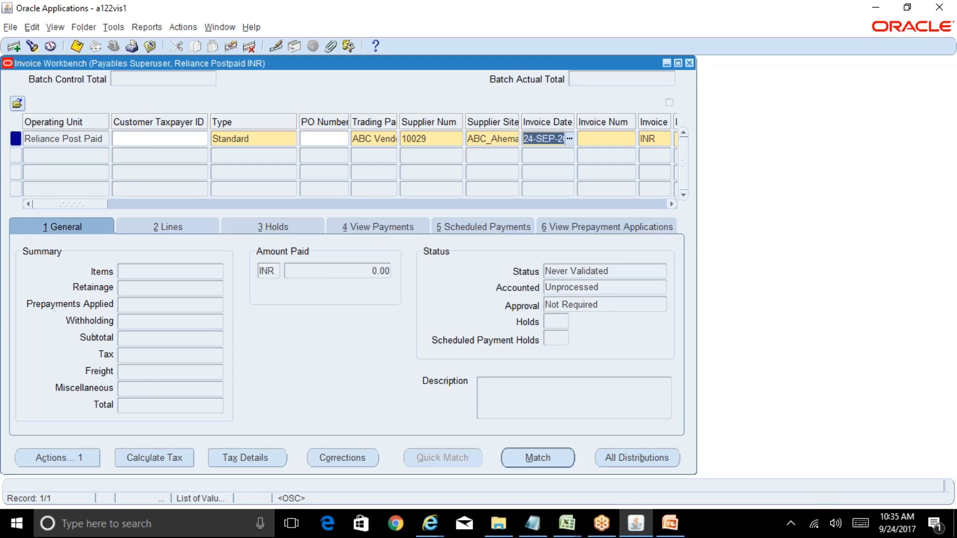
Step: Close the Invoice Workbench without keeping the entry and open Control Payables Periods under Accounting
click(689, 63)
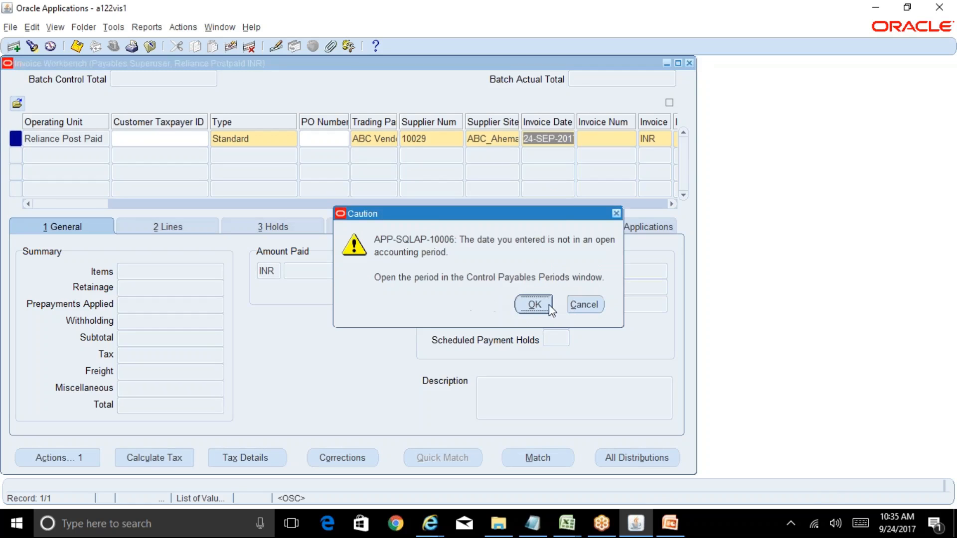
click(549, 304)
click(492, 306)
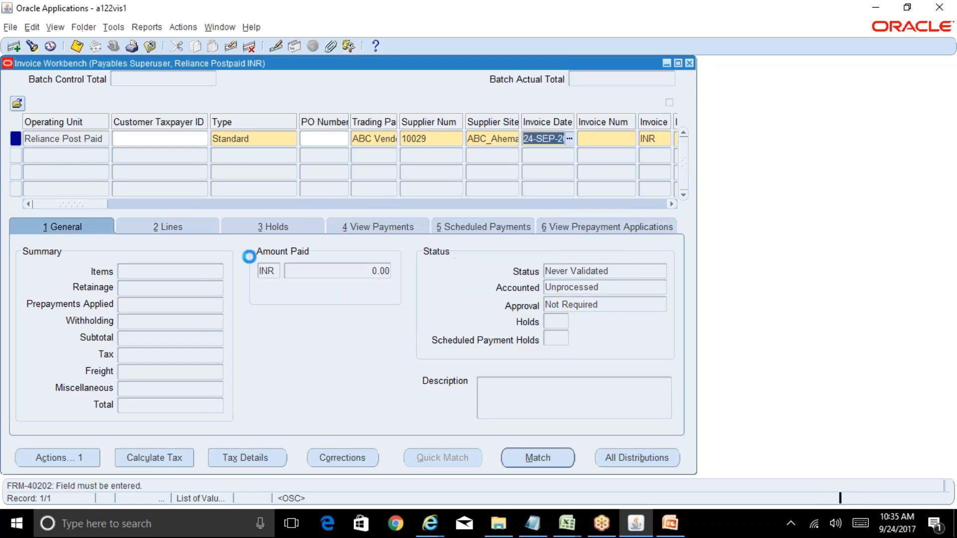
click(29, 263)
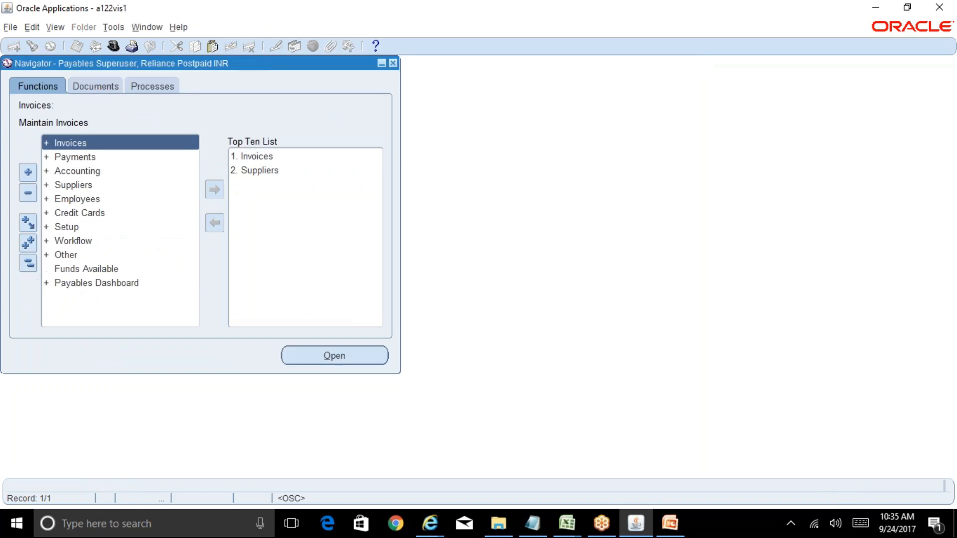
double_click(74, 171)
double_click(121, 185)
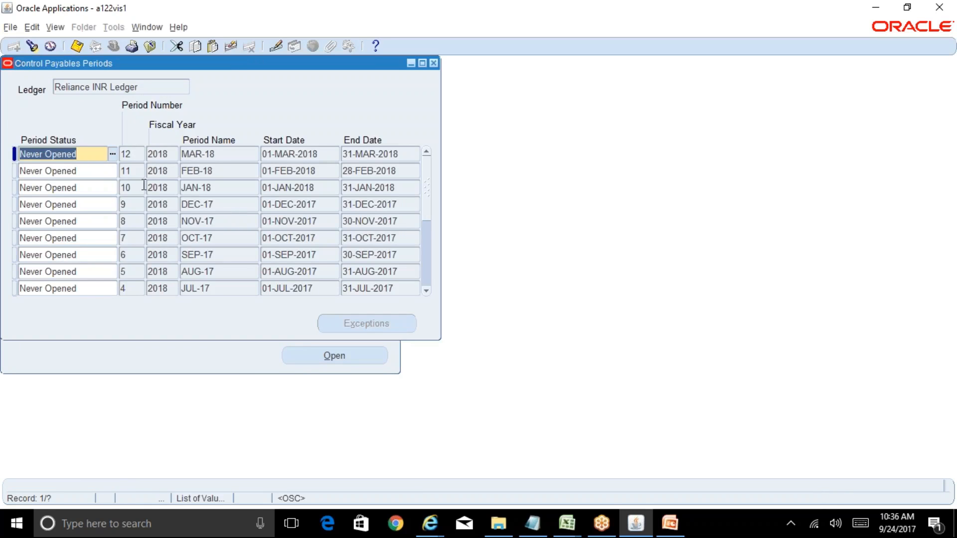
Step: Set the SEP-17 payables period's status to Open, save the change and close the periods window
click(428, 276)
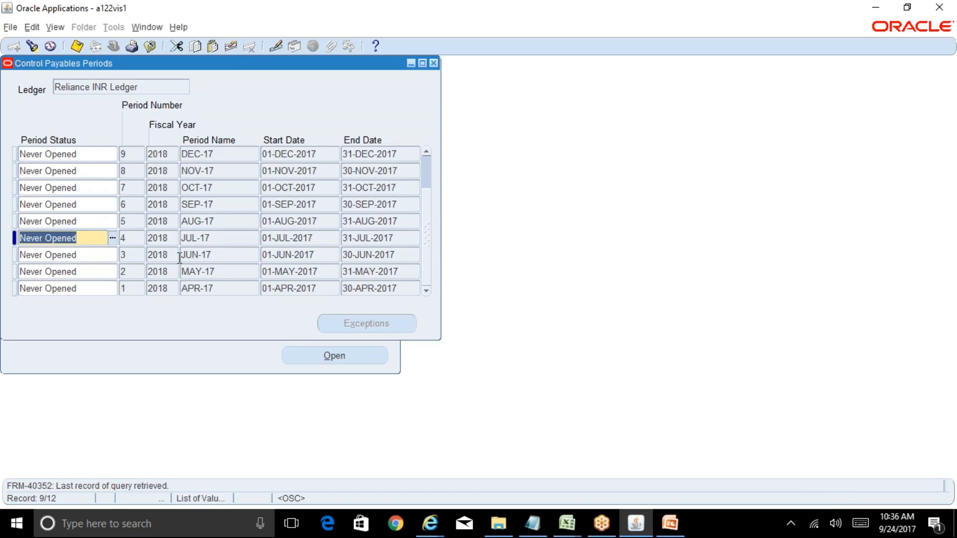
click(99, 205)
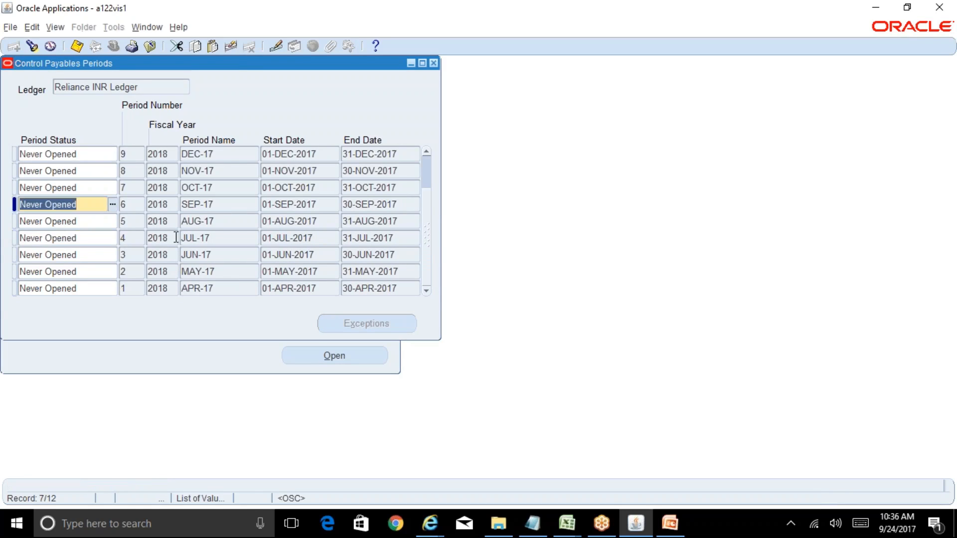
text(Open)
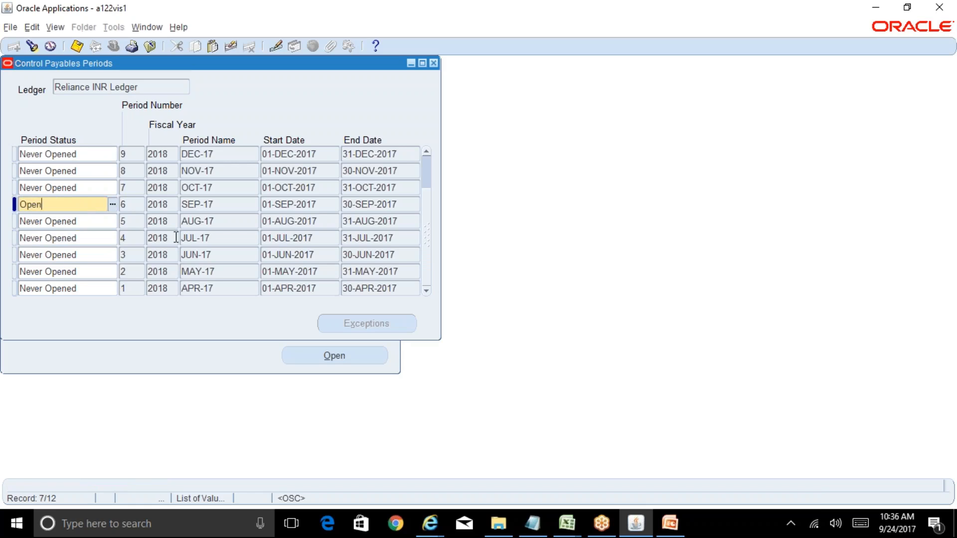
key(ctrl+s)
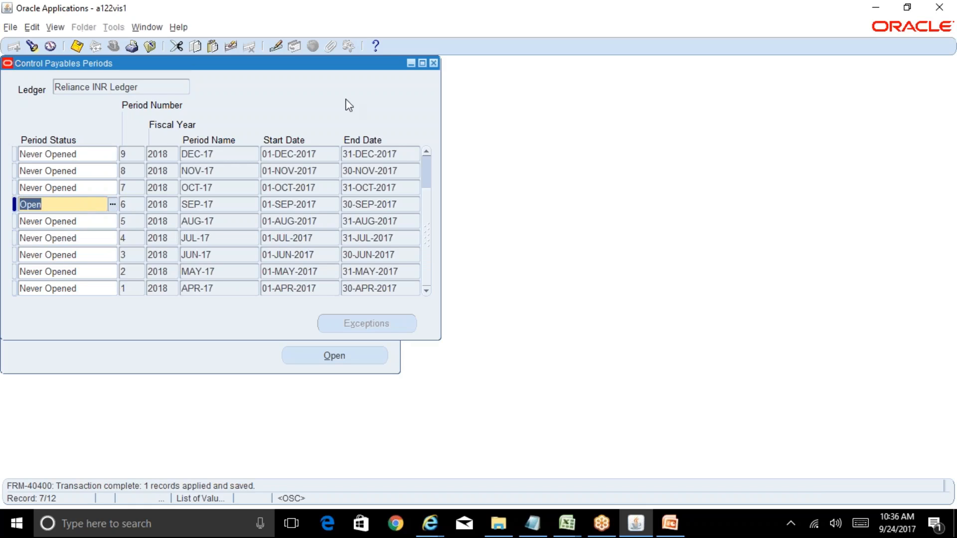
click(434, 63)
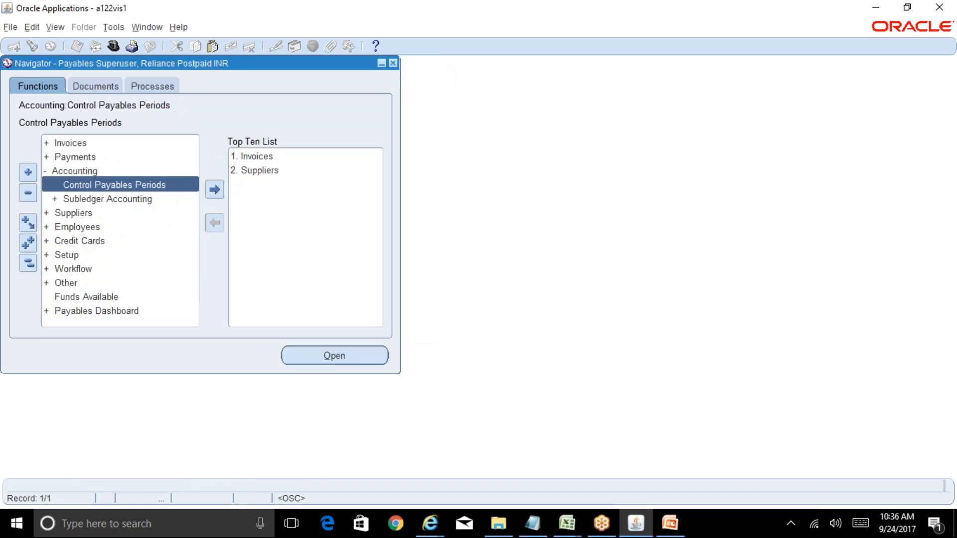
Step: Reopen Invoices from the Top Ten List and enter ABC Vendor as the trading partner of a new standard invoice
double_click(278, 156)
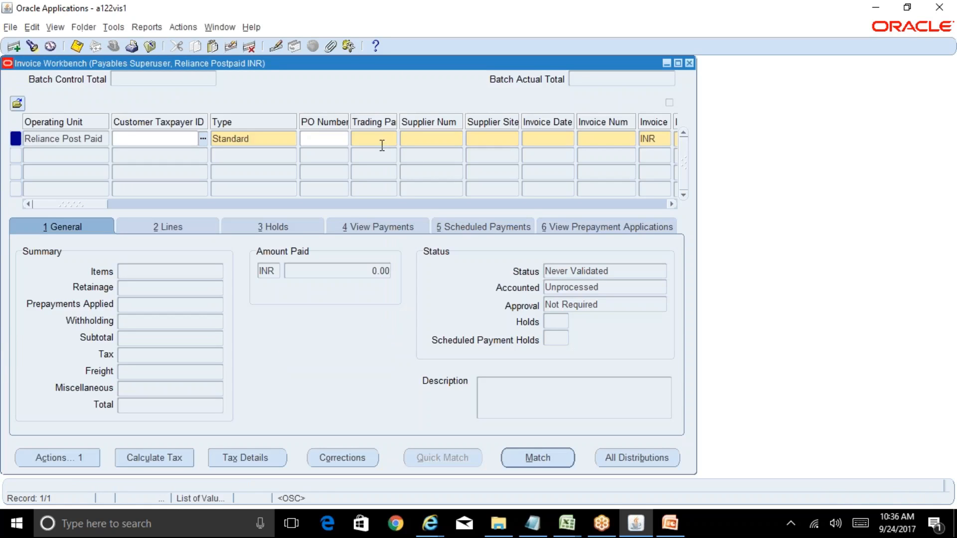
click(382, 145)
text(abc ve)
key(Tab)
key(Tab)
Step: Choose ABC_Ahemadabad as the supplier site and set the invoice date to 24-SEP-17
key(ctrl+l)
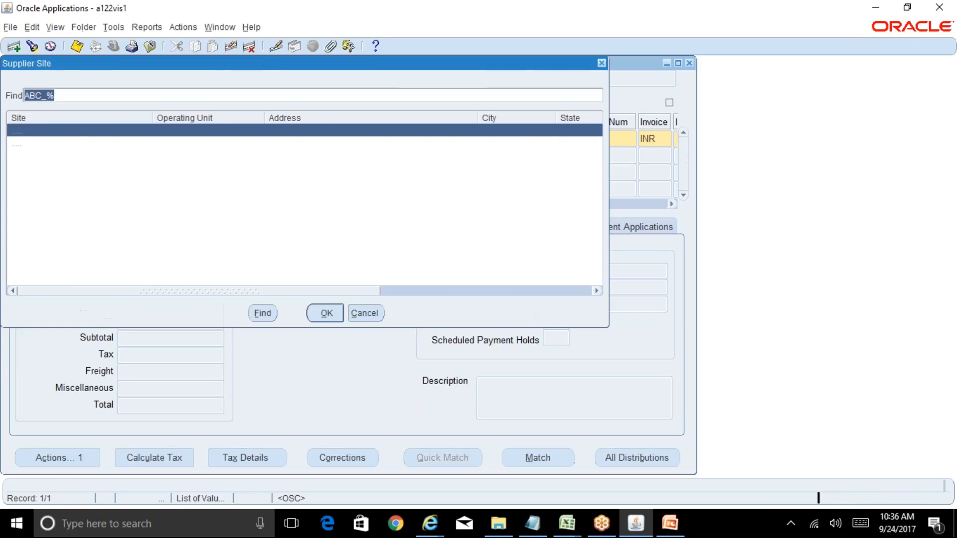
key(Return)
key(Tab)
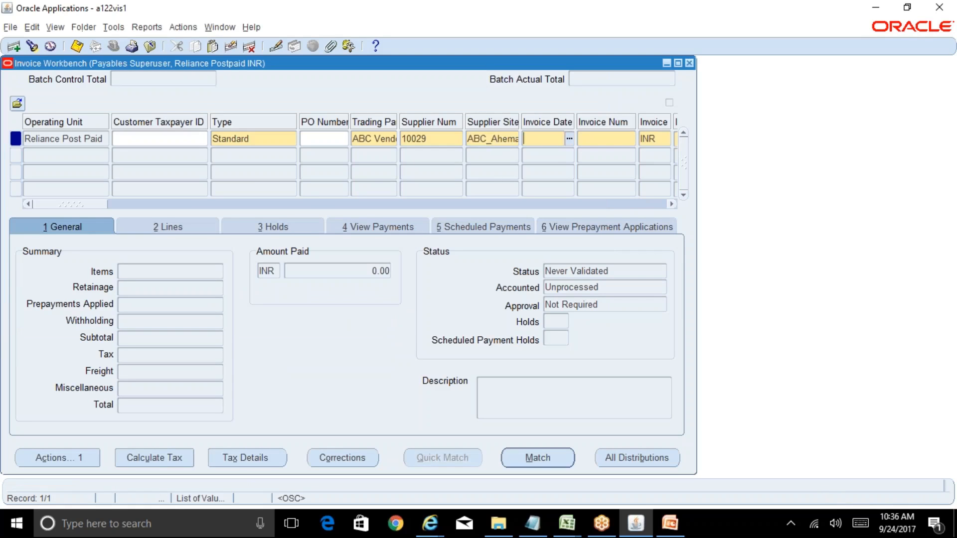
text(24-SEP-17)
key(Tab)
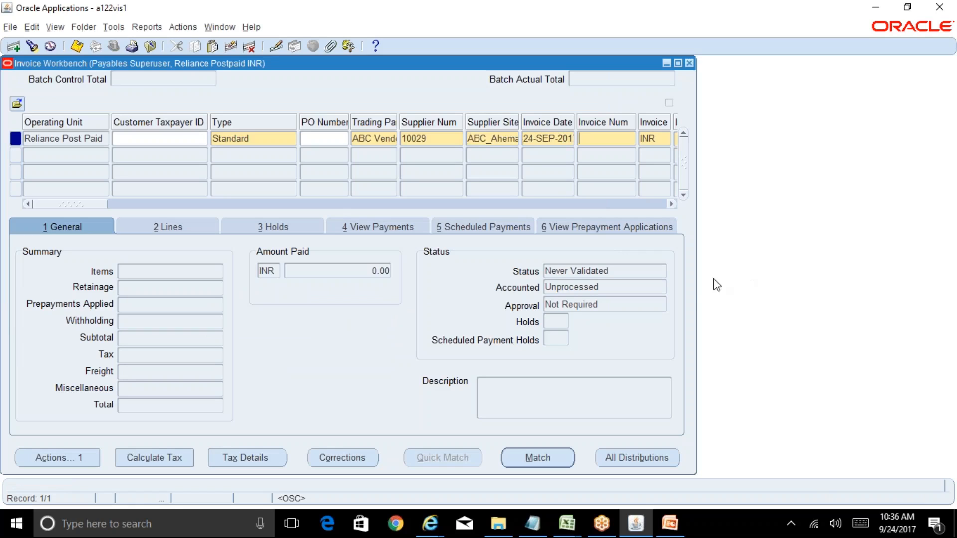
Step: Widen the Invoice Workbench to show more columns and enter ABC100 as the invoice number
drag(698, 289, 821, 314)
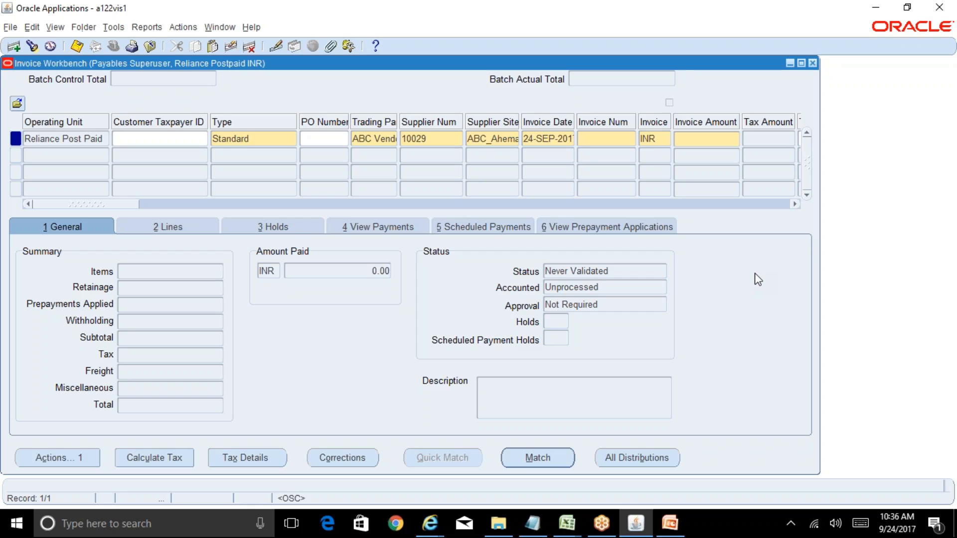
text(ABC100)
key(Tab)
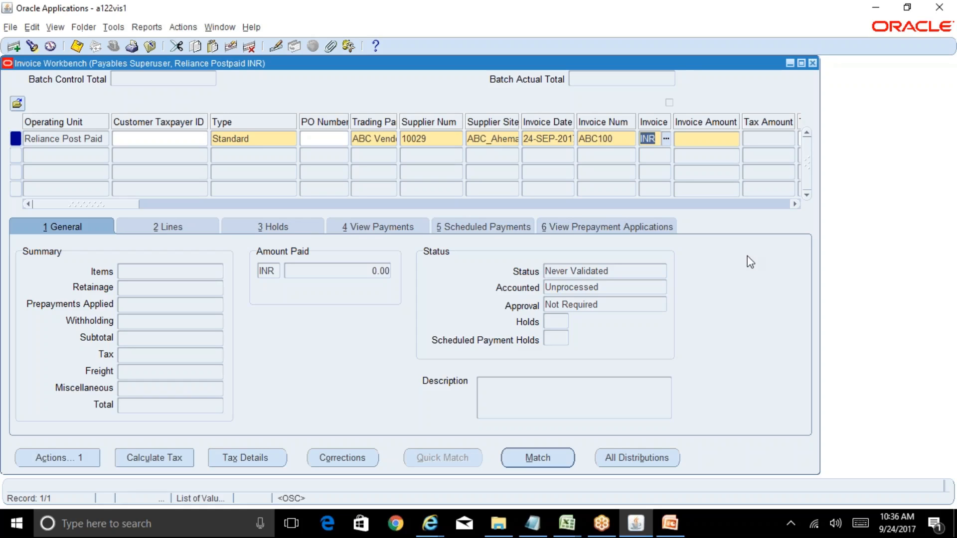
Step: Check the available currencies, keep INR as the invoice currency, and set the invoice amount to 50,000
click(666, 140)
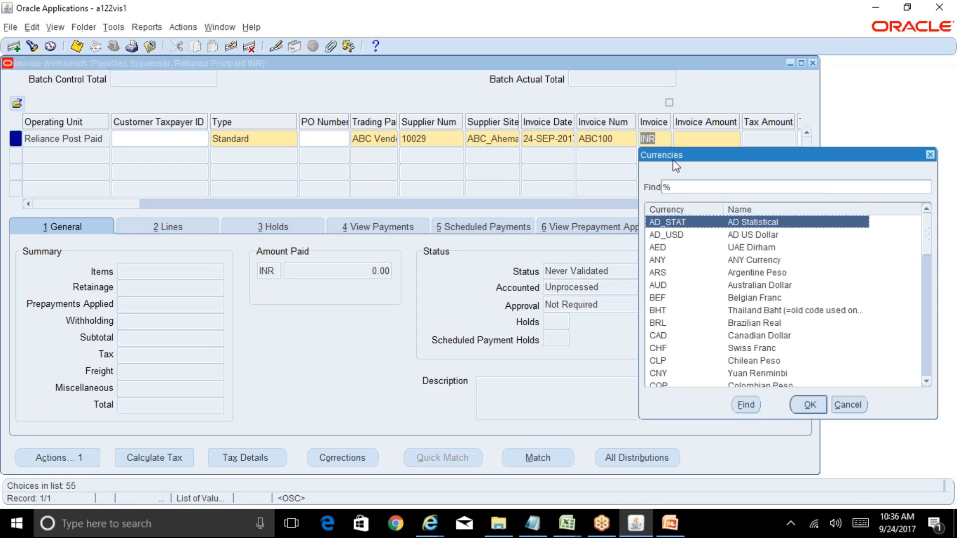
click(851, 405)
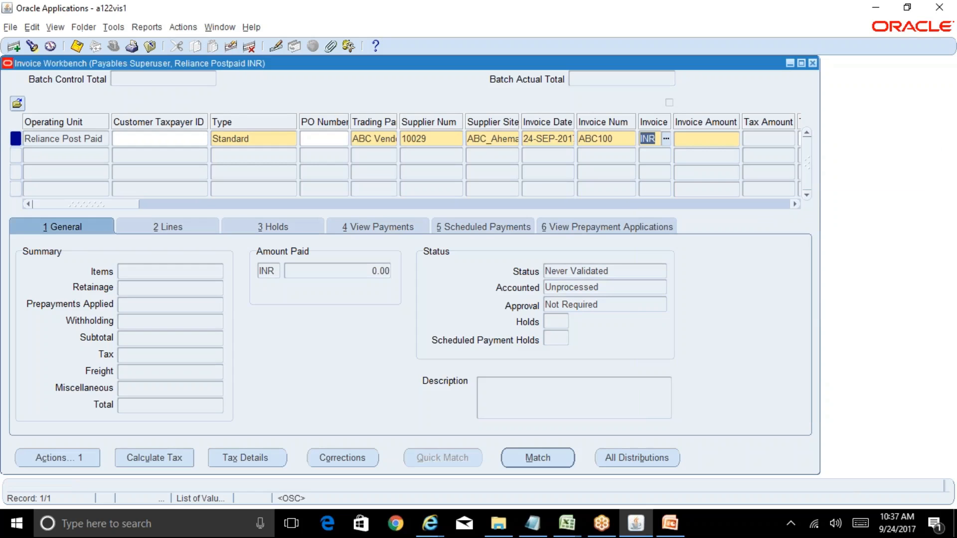
drag(123, 204, 157, 211)
key(Tab)
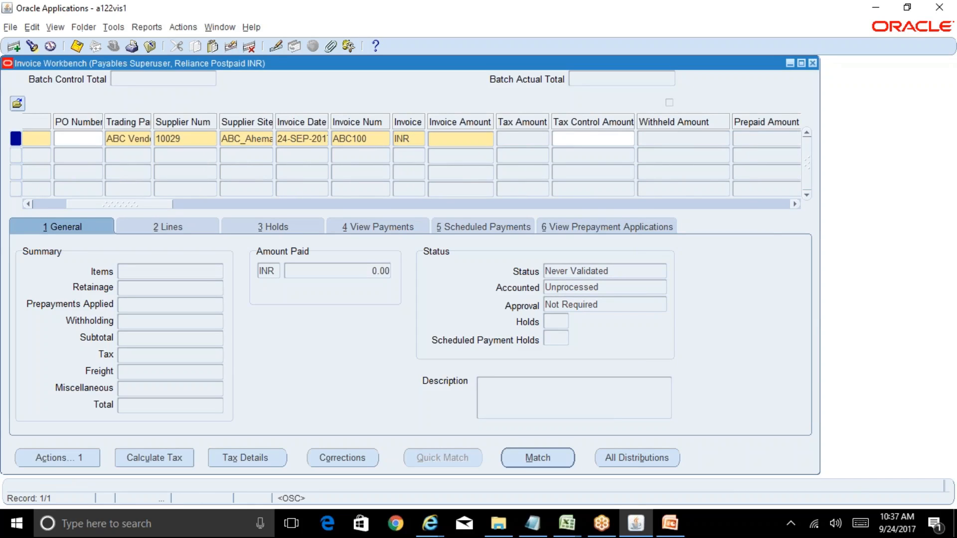
text(50,000)
click(377, 140)
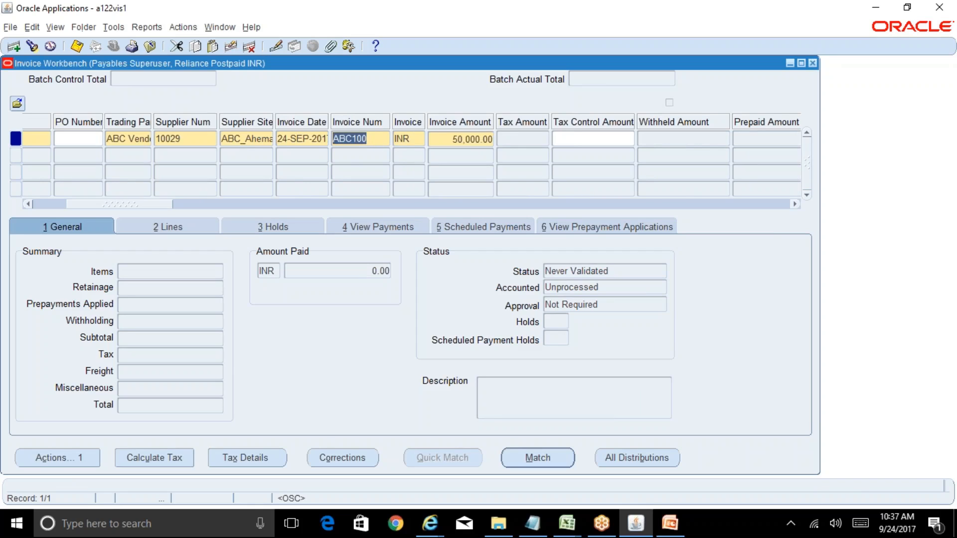
Step: Compare the invoice's GL date with its invoice date
drag(158, 201, 223, 207)
click(428, 140)
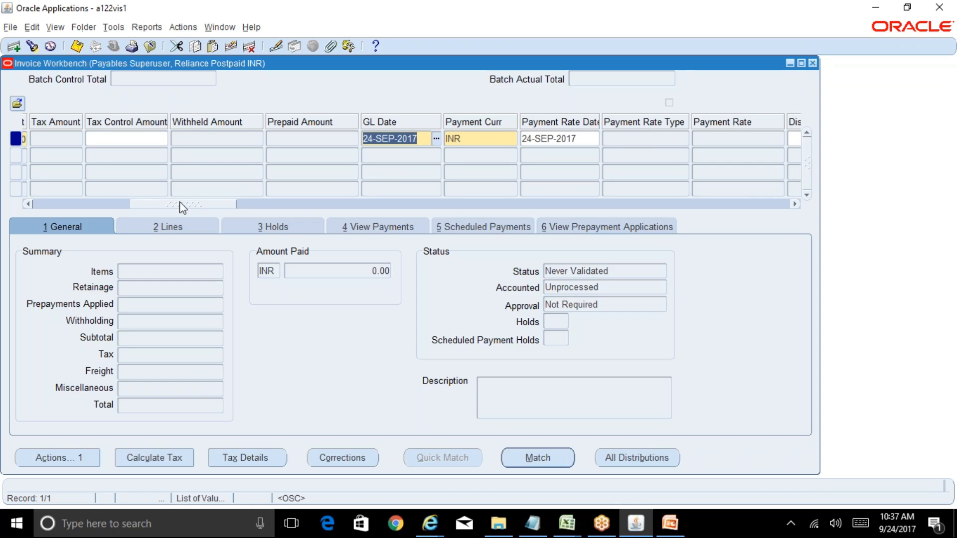
drag(177, 202, 137, 205)
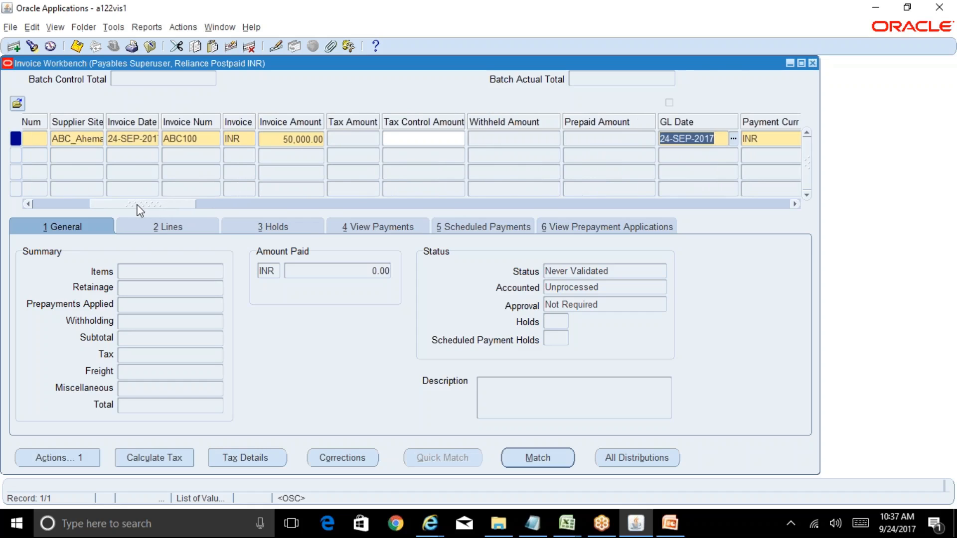
click(141, 142)
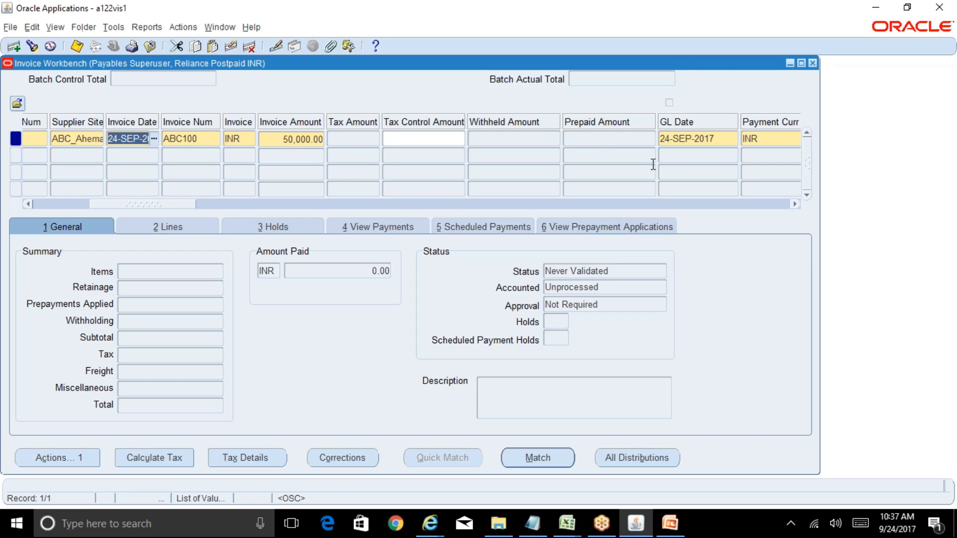
Step: Compare the invoice's payment currency with its invoice currency
drag(169, 205, 193, 204)
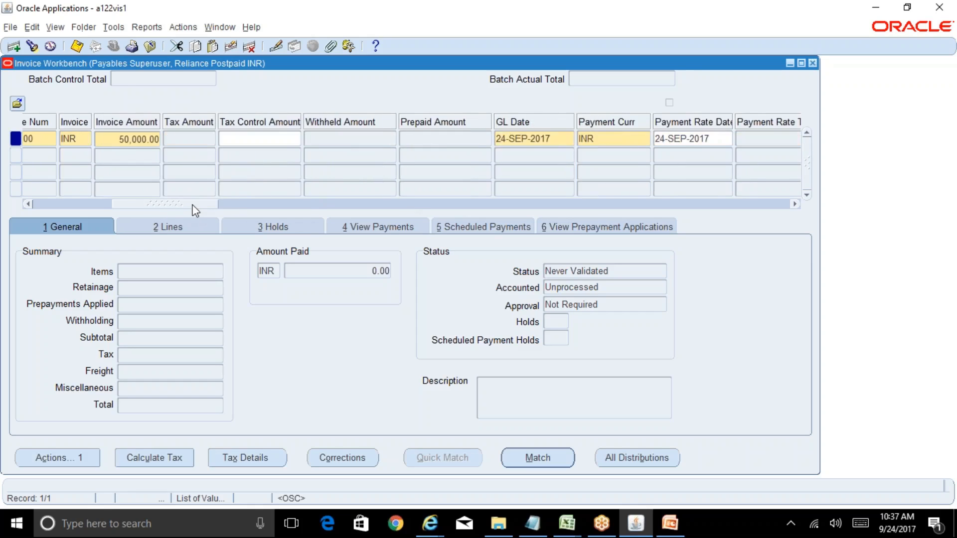
click(618, 140)
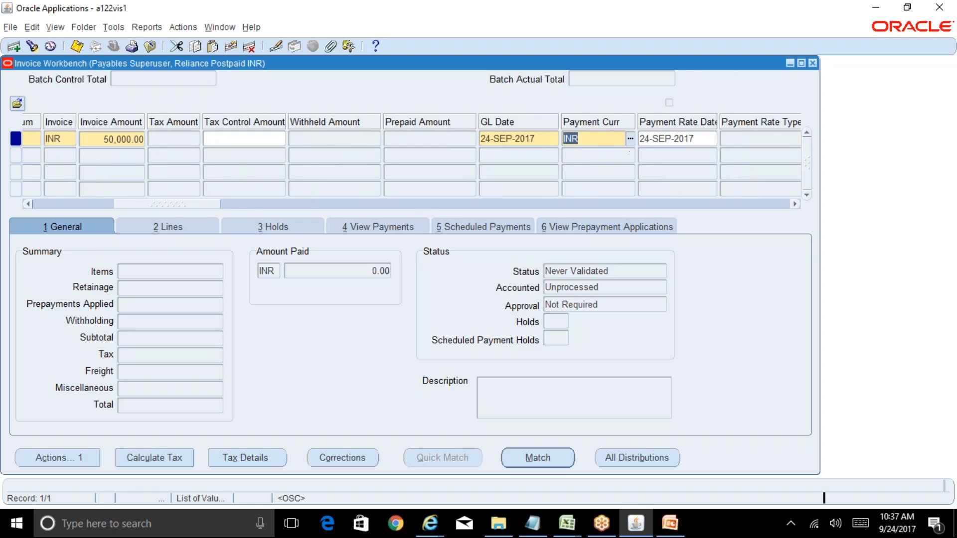
key(Tab)
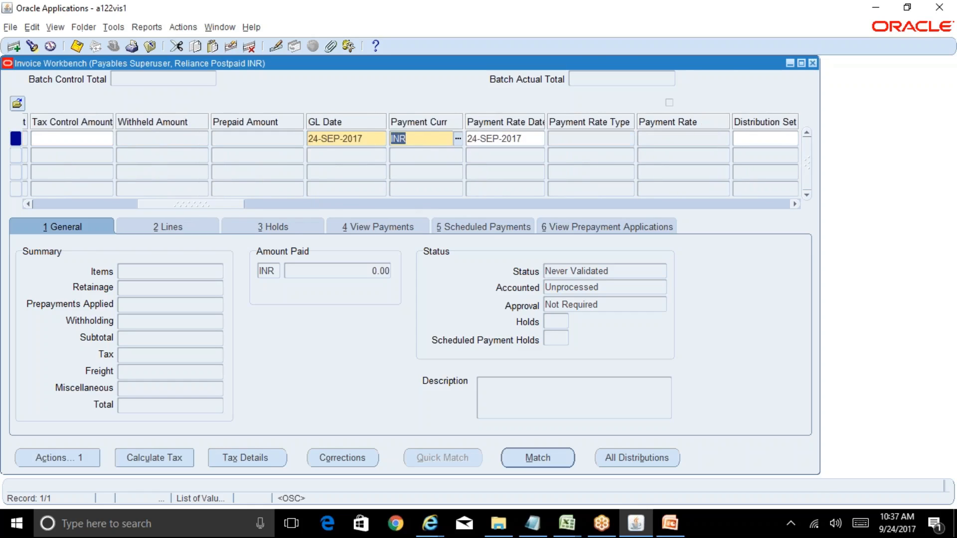
click(421, 139)
drag(221, 209, 189, 211)
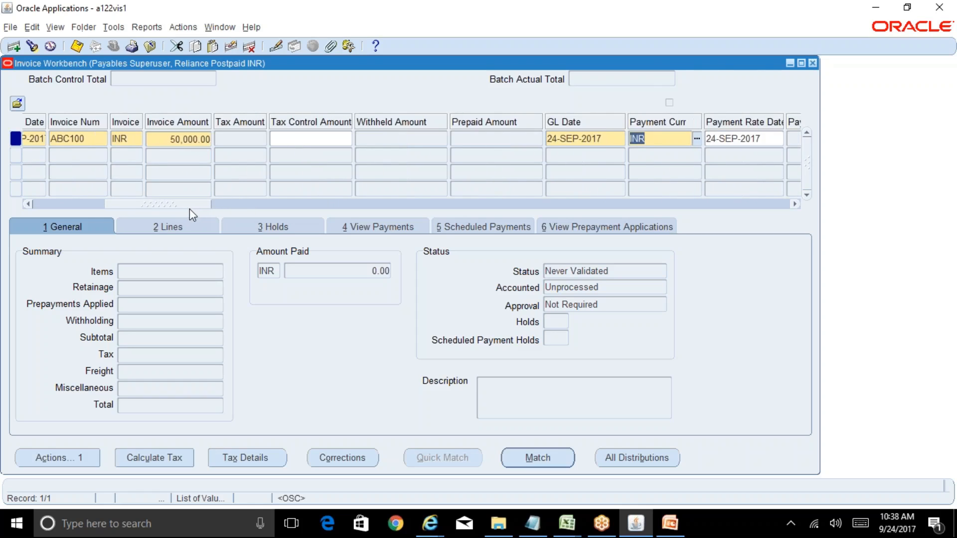
click(135, 137)
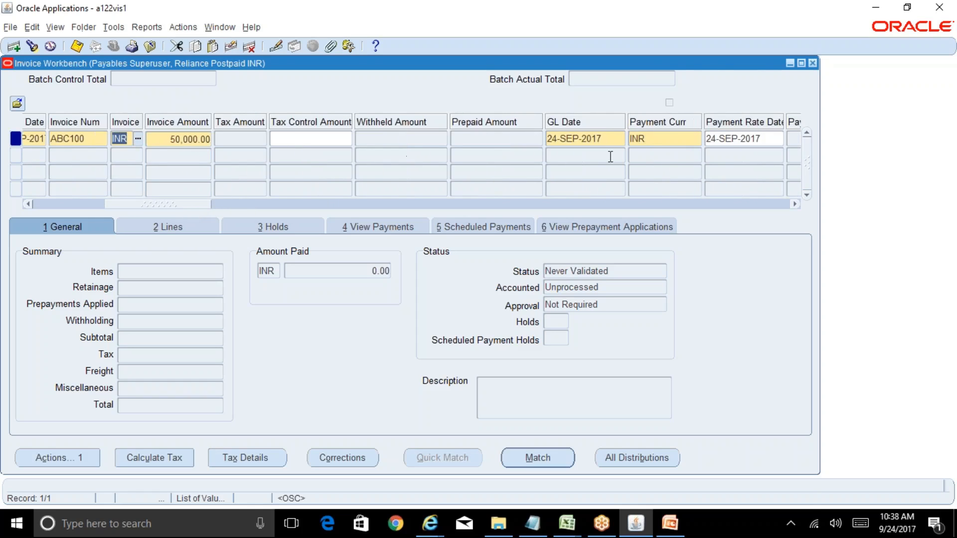
click(679, 137)
key(Tab)
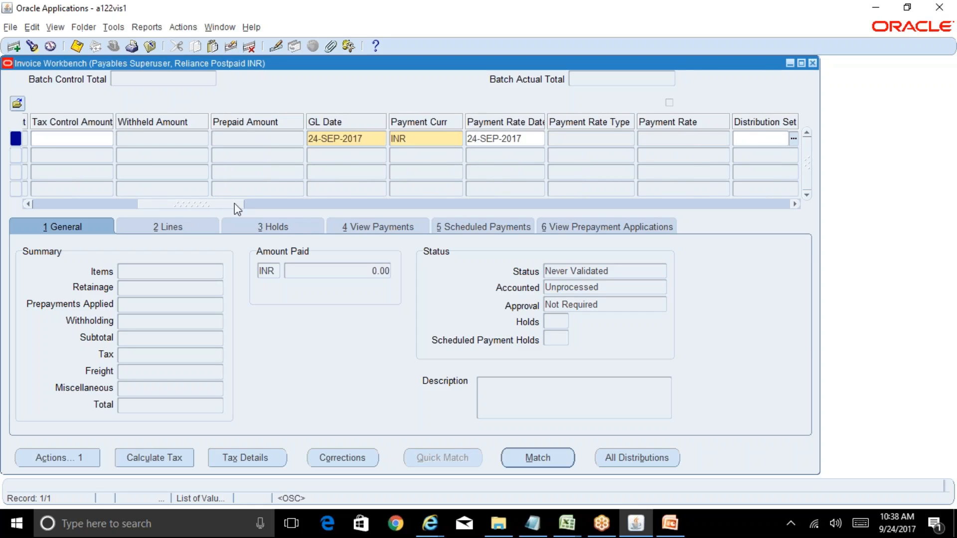
Step: Examine the invoice's payment rate date and the remaining columns through Match Action
drag(237, 208, 194, 217)
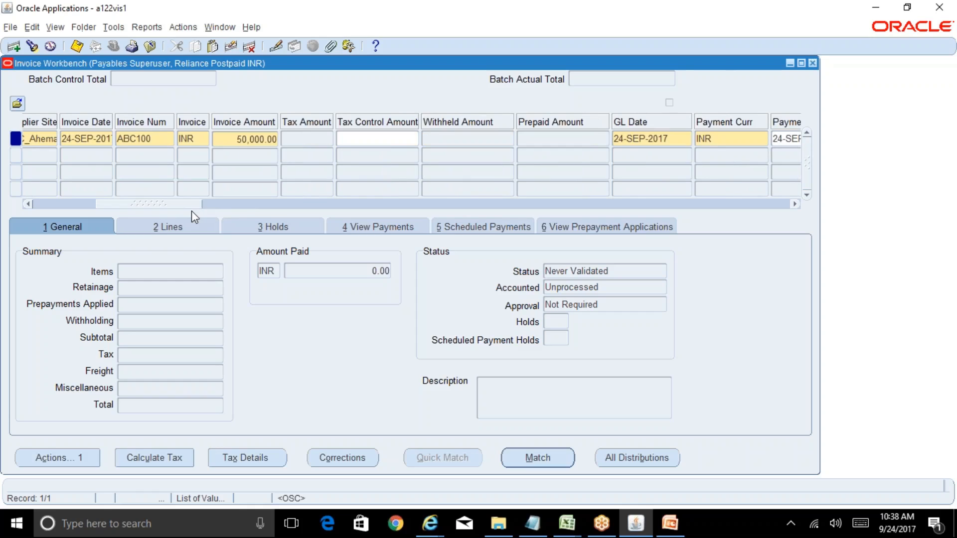
drag(192, 211, 254, 214)
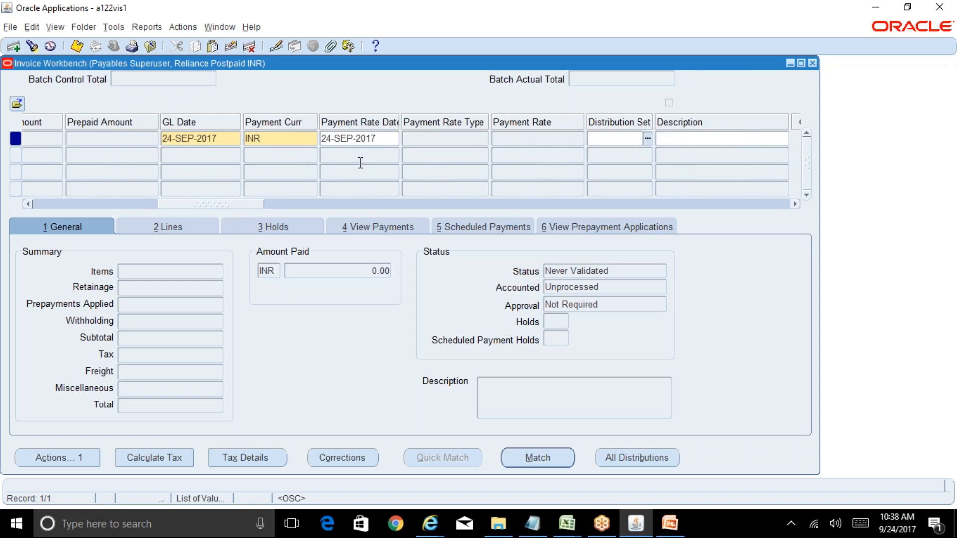
click(389, 138)
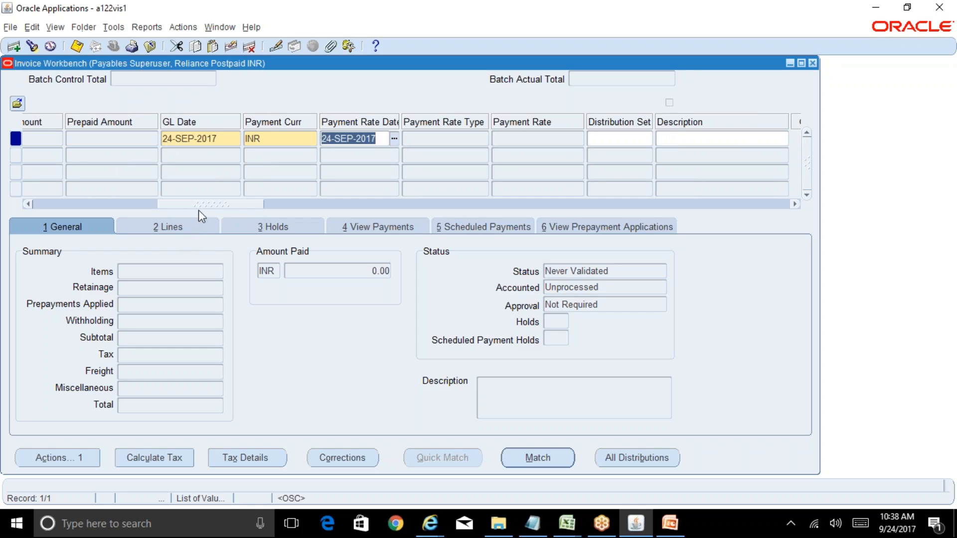
drag(200, 206, 300, 161)
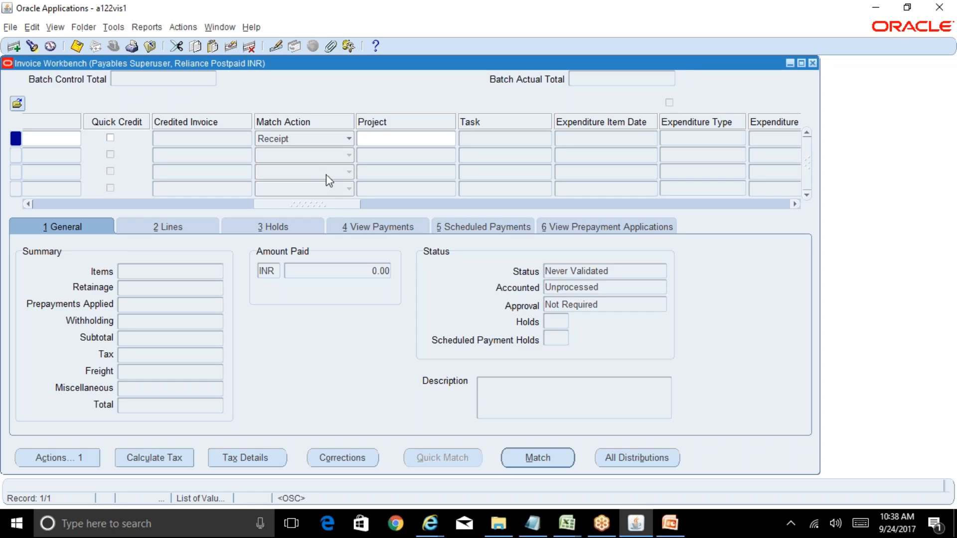
Step: Check the invoice's match action choices, keeping Receipt, and view the project lookup without selecting a project
click(345, 139)
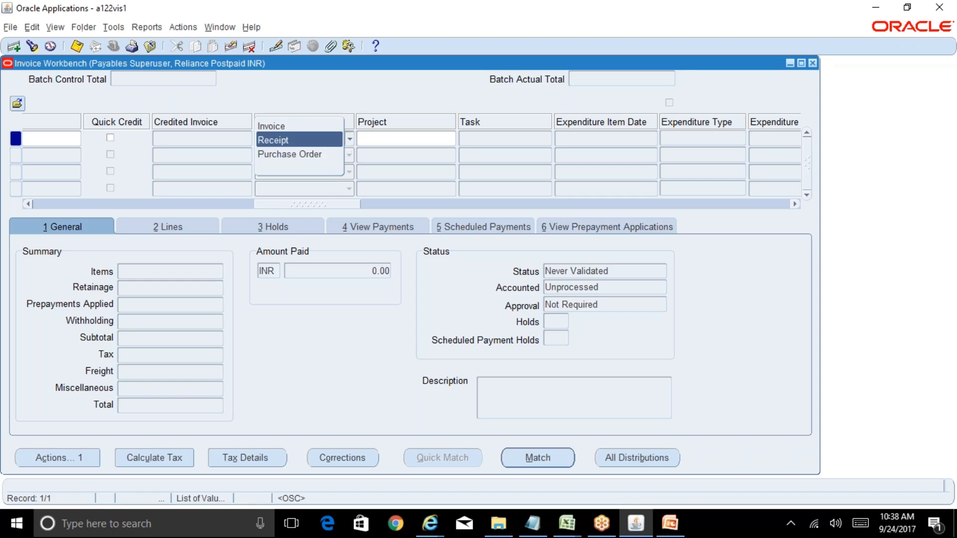
click(309, 140)
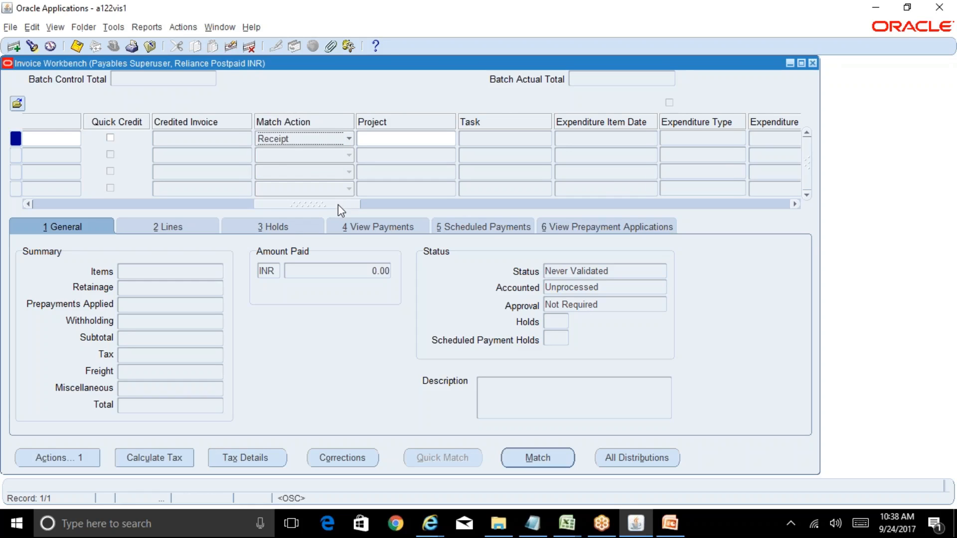
drag(338, 205, 363, 205)
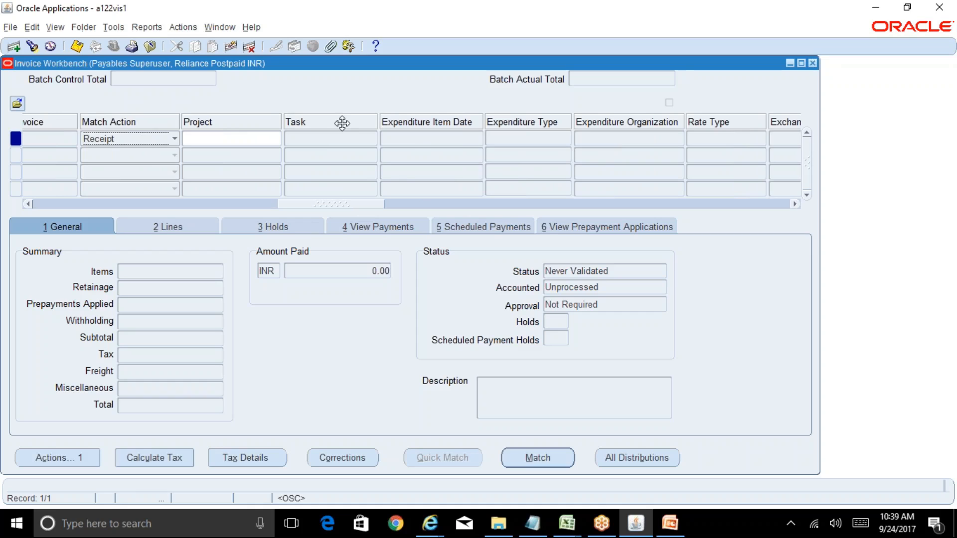
click(234, 139)
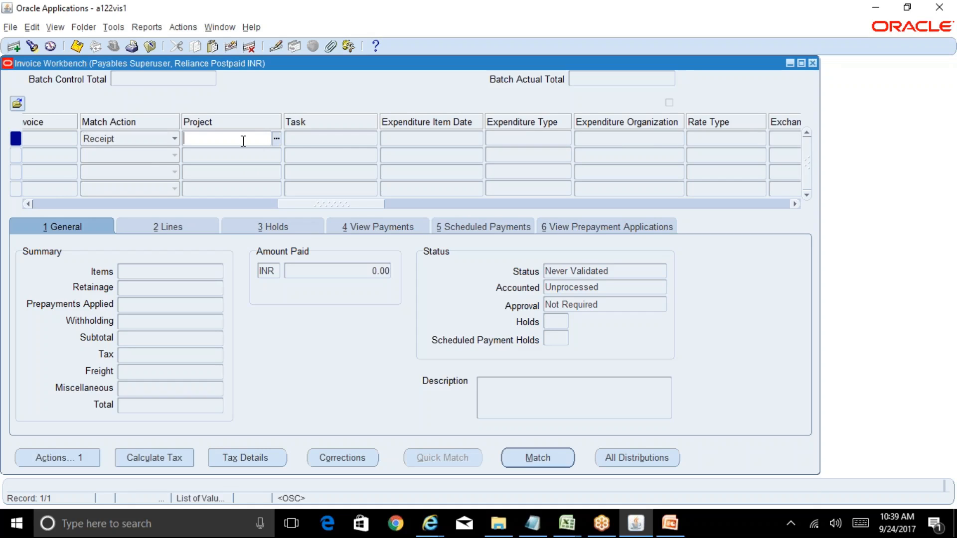
click(277, 138)
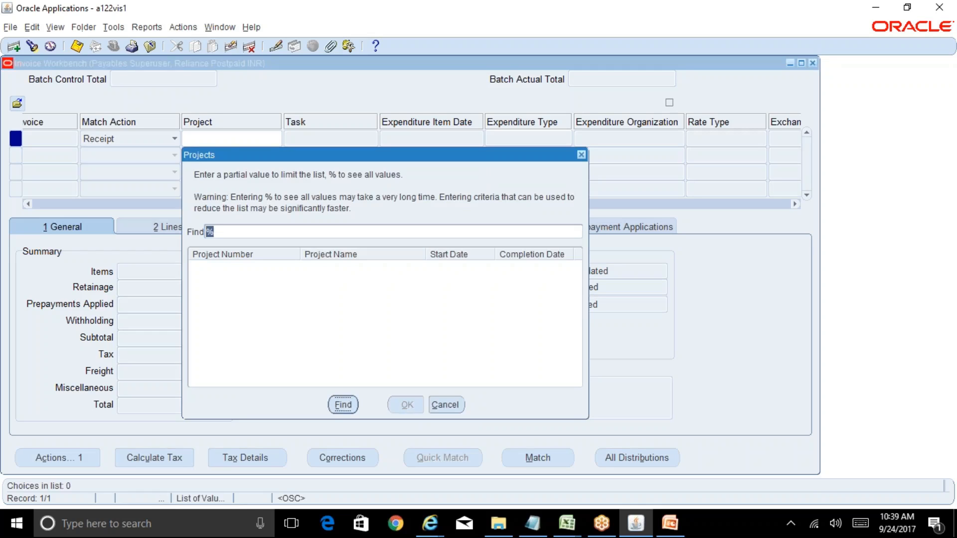
click(449, 404)
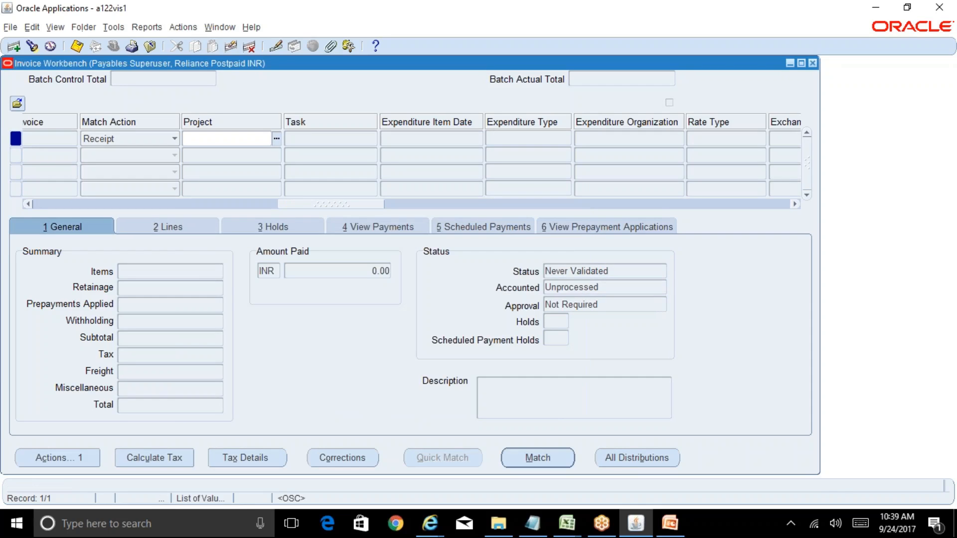
Step: Compare the invoice's terms date with its payment terms
drag(355, 204, 420, 207)
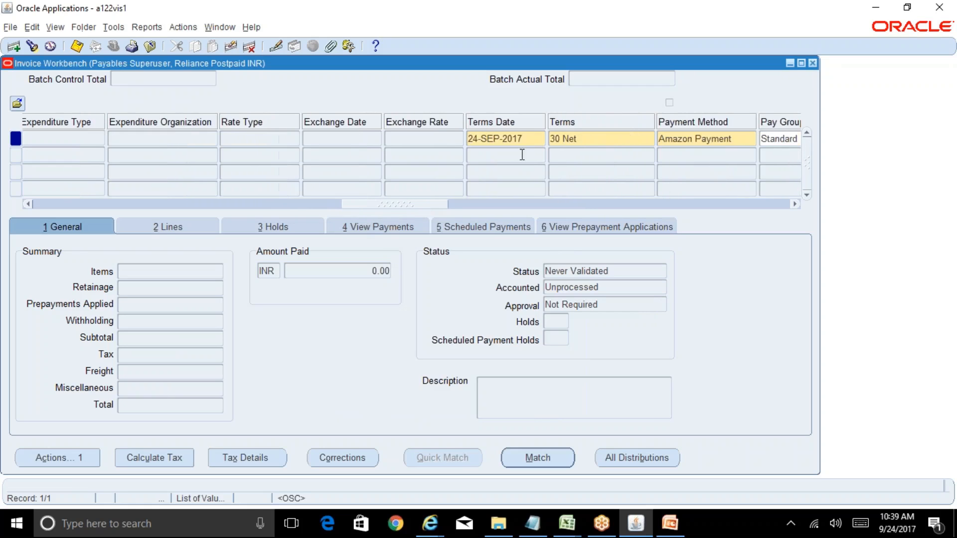
click(532, 138)
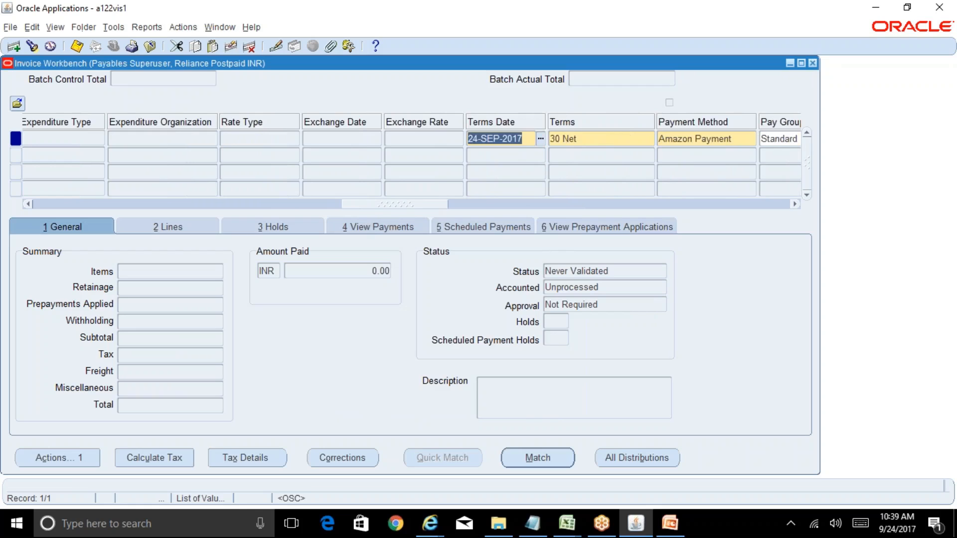
click(586, 136)
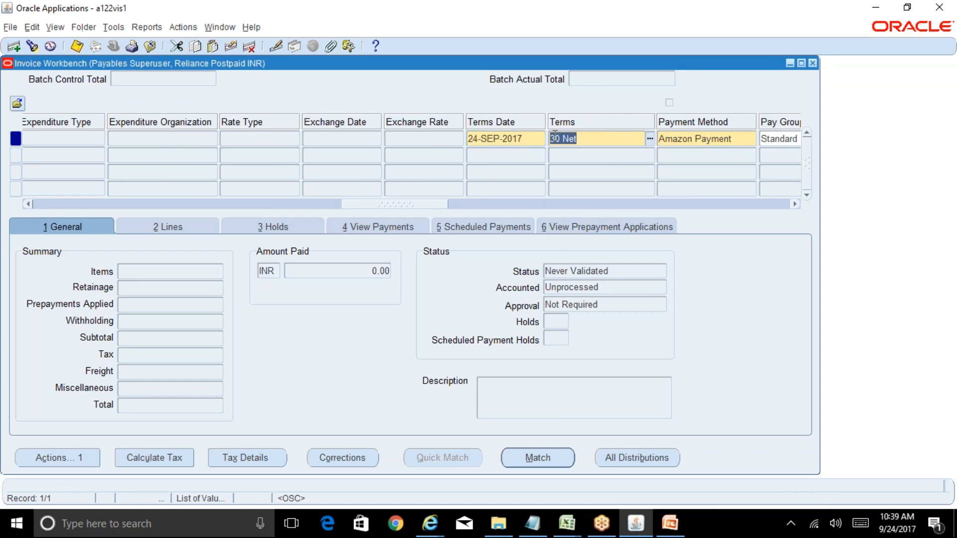
click(533, 137)
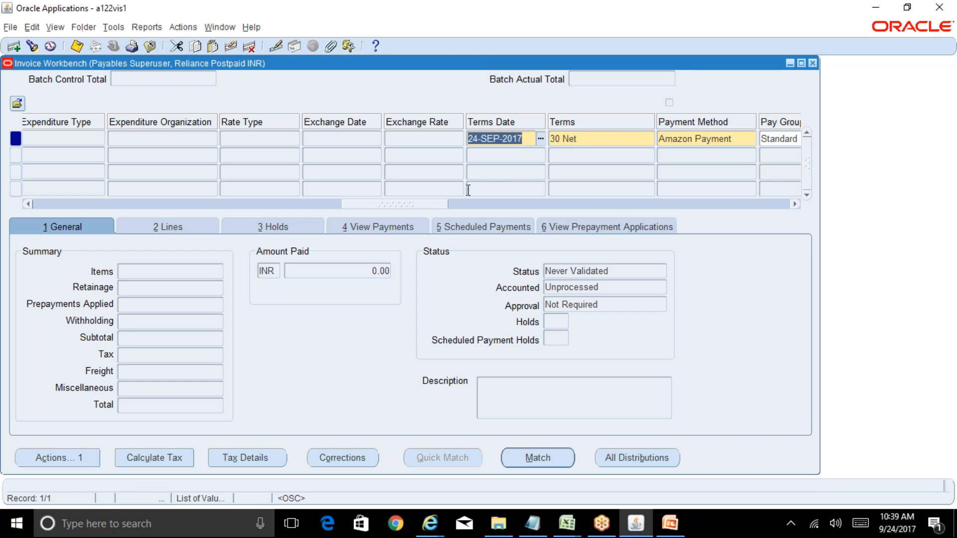
Step: Review the available payment methods and set the invoice's payment method to Check
drag(432, 205, 462, 211)
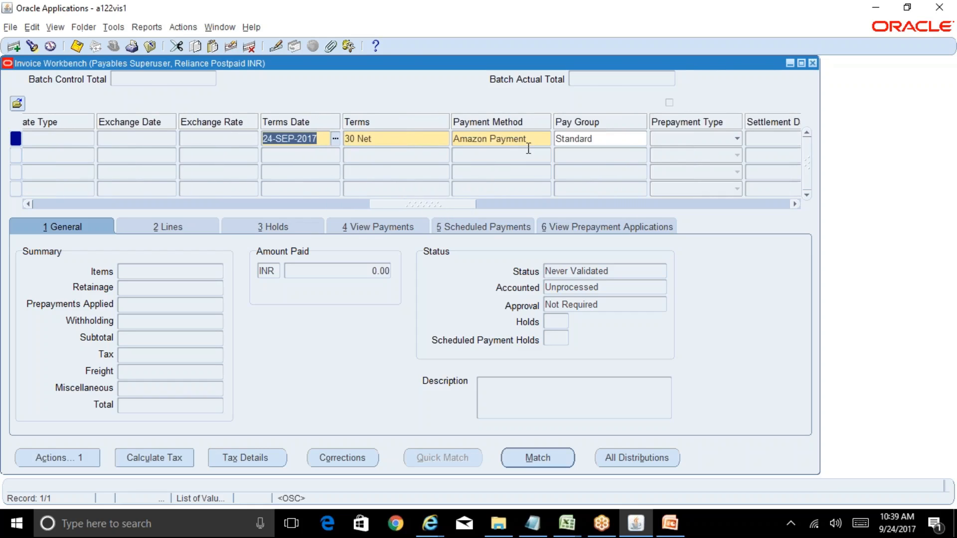
click(540, 135)
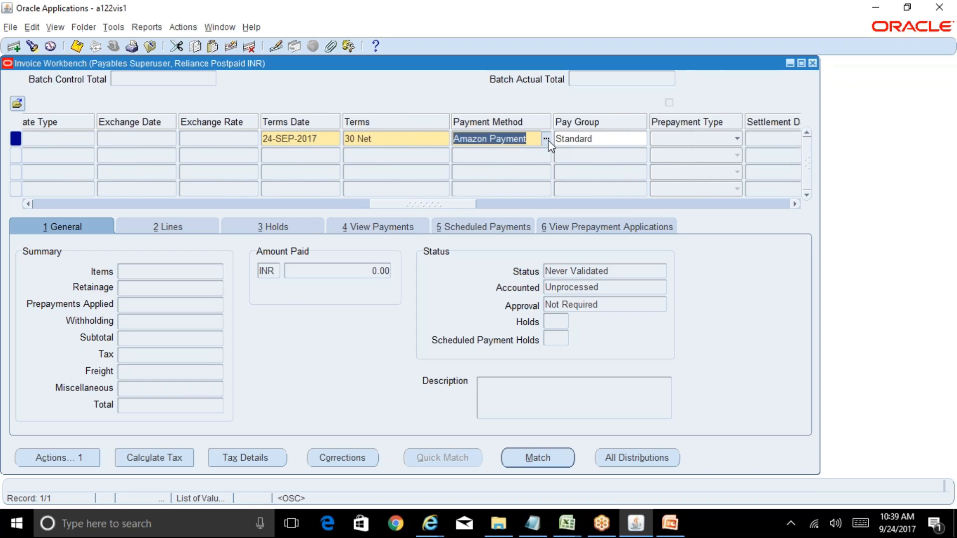
click(547, 139)
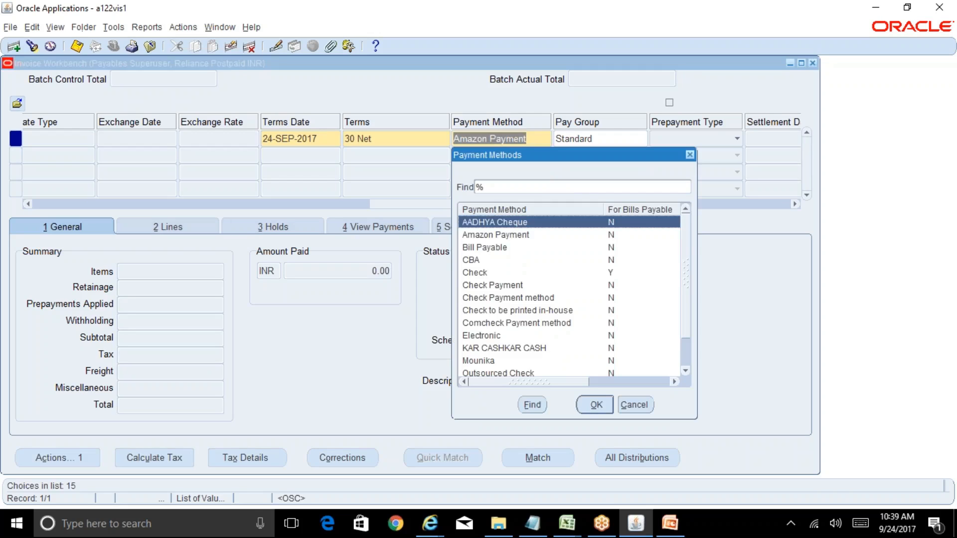
key(Down)
key(Down)
key(Down)
key(Down)
key(Down)
key(Down)
key(Down)
key(Down)
key(Down)
key(Down)
key(Down)
key(Down)
key(Down)
key(Down)
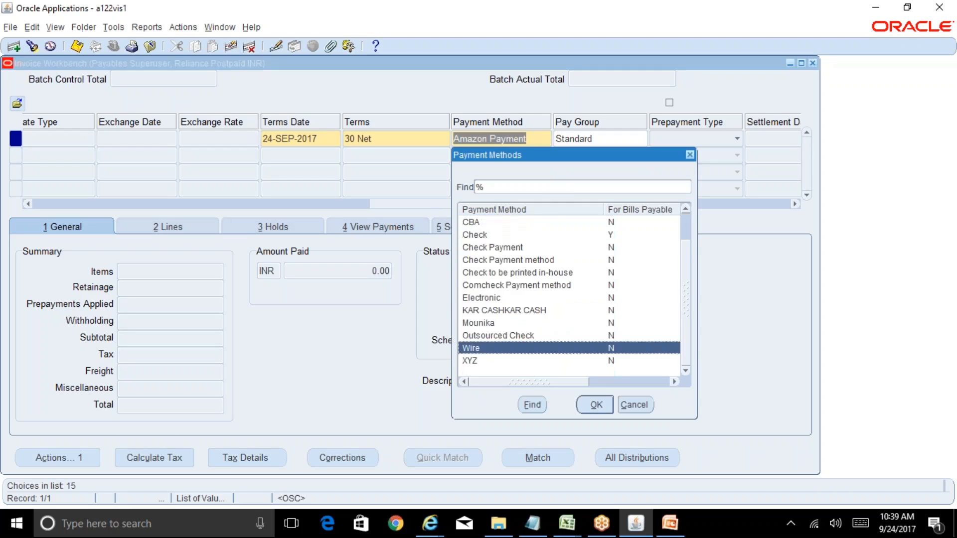
key(Up)
key(Up)
key(Up)
key(Up)
key(Up)
key(Up)
key(Up)
key(Up)
key(Up)
key(Up)
key(Up)
key(Up)
key(Up)
key(Up)
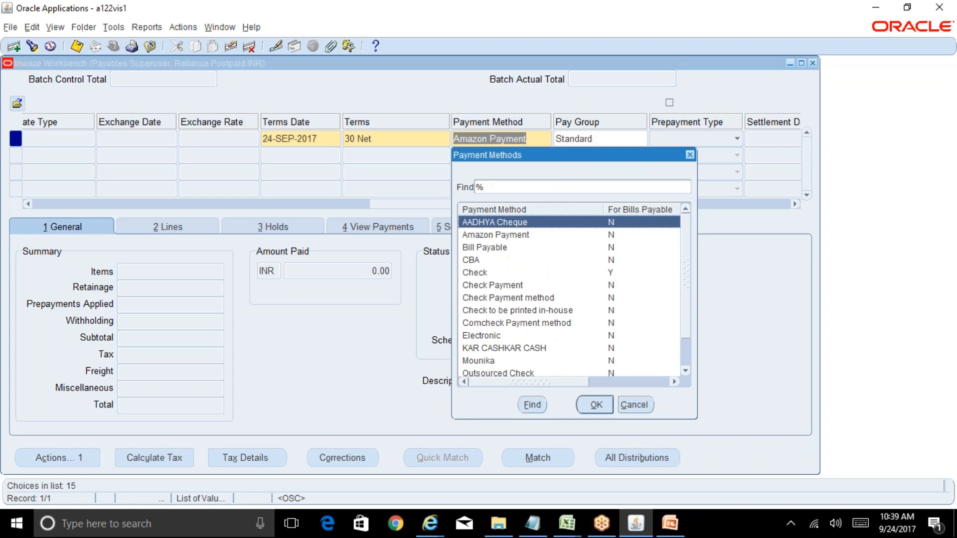
key(Down)
key(Down)
key(Down)
key(Down)
key(Down)
key(Down)
key(Down)
key(Down)
key(Down)
key(Down)
key(Down)
key(Down)
key(Down)
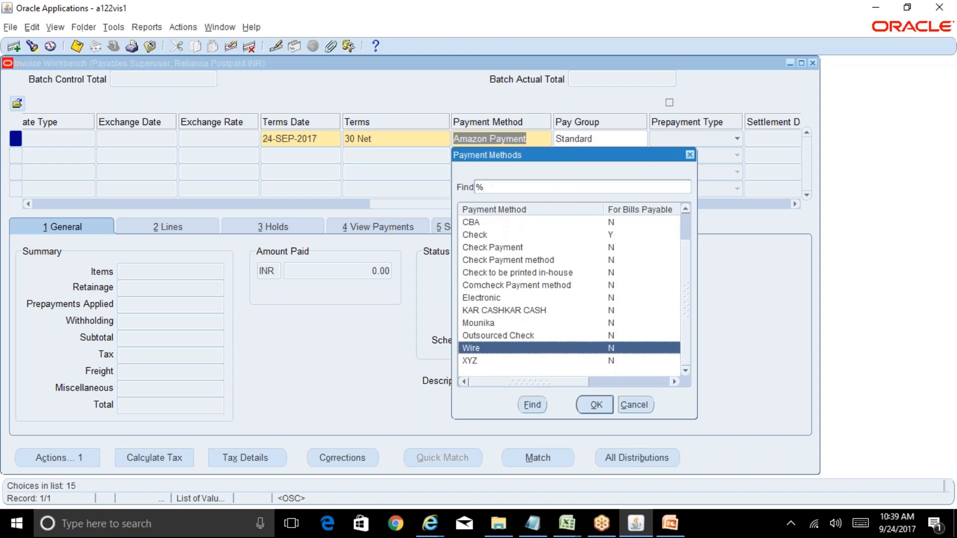
key(Down)
key(Up)
key(Up)
key(Up)
key(Up)
key(Up)
key(Up)
key(Up)
key(Up)
key(Up)
key(Up)
key(Up)
key(Up)
key(Up)
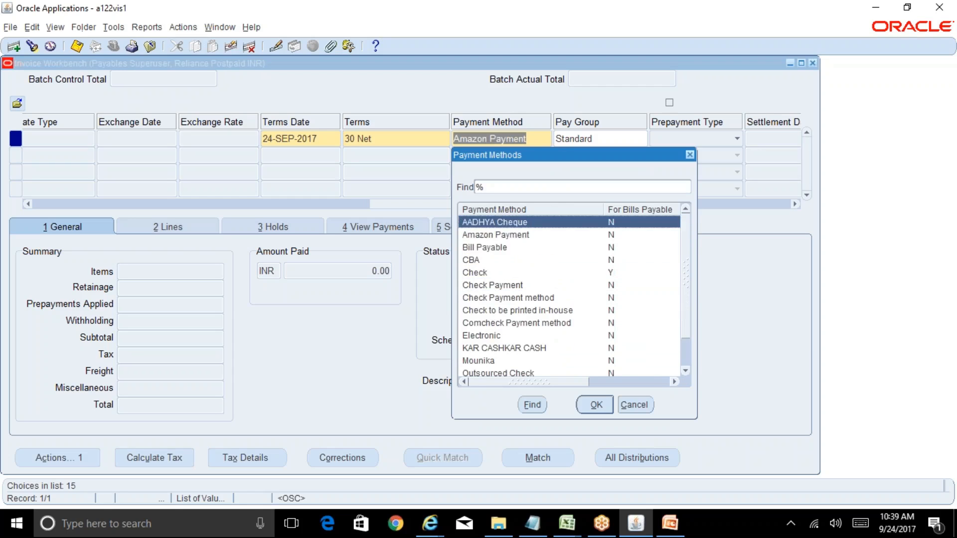
key(Down)
key(Down)
key(Down)
key(Down)
key(Up)
key(Up)
key(Up)
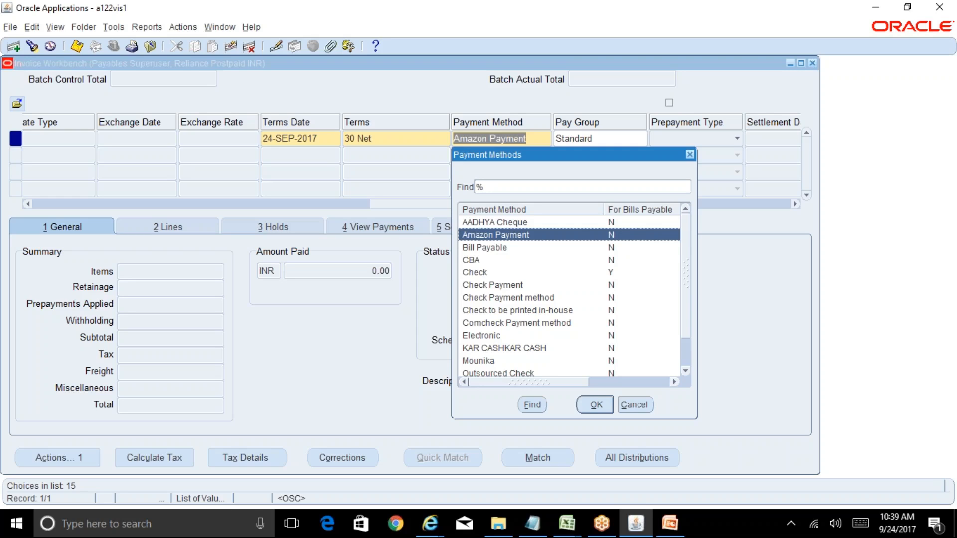
key(Down)
key(Down)
key(Down)
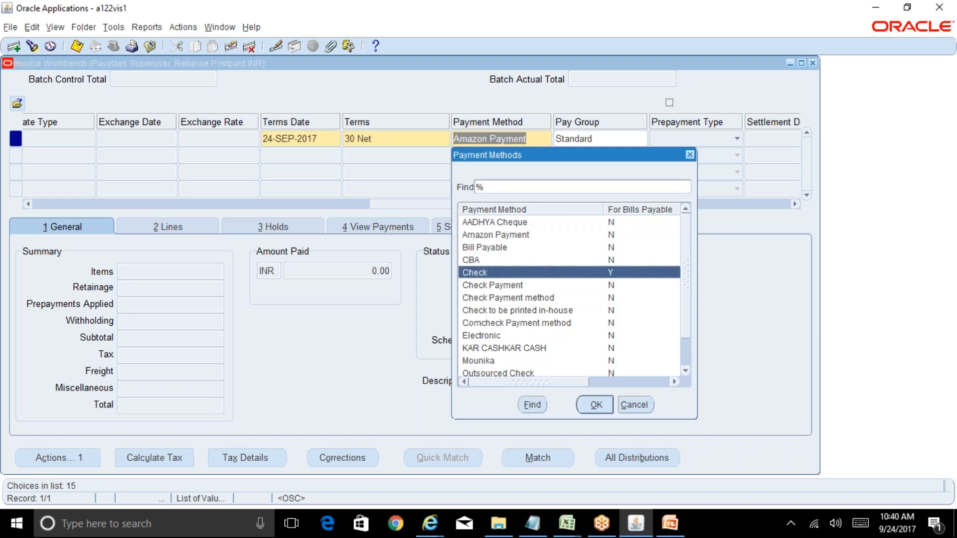
key(Down)
key(Down)
key(Down)
key(Down)
key(Down)
key(Down)
key(Down)
key(Down)
key(Down)
key(Down)
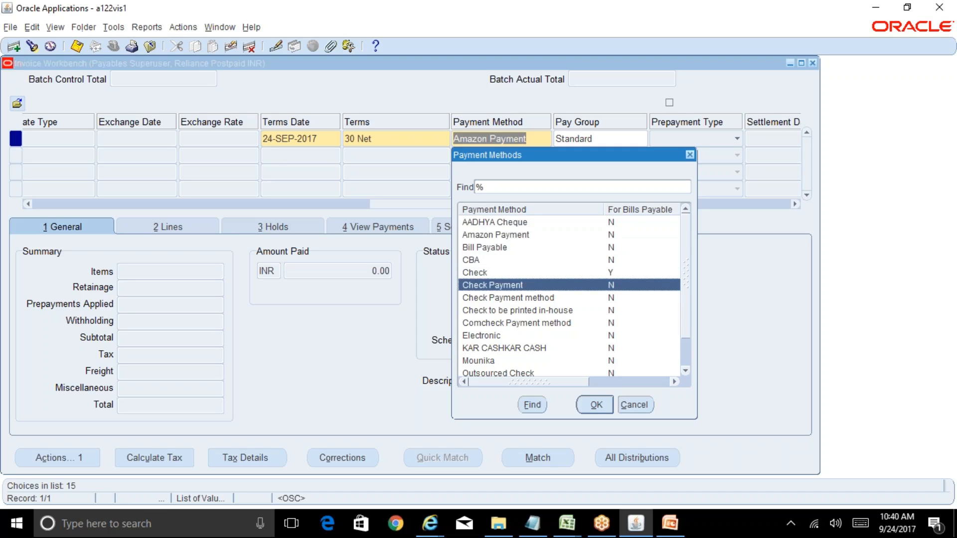
key(Up)
key(Up)
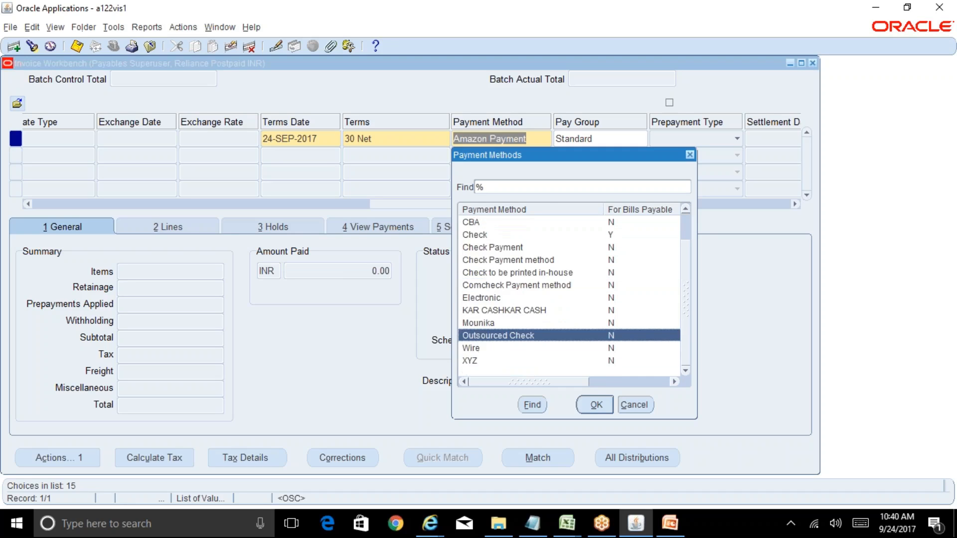
key(Up)
key(Up)
key(Up)
key(Up)
key(Up)
key(Up)
key(Up)
key(Up)
key(Up)
key(Up)
key(Up)
key(Down)
key(Down)
key(Down)
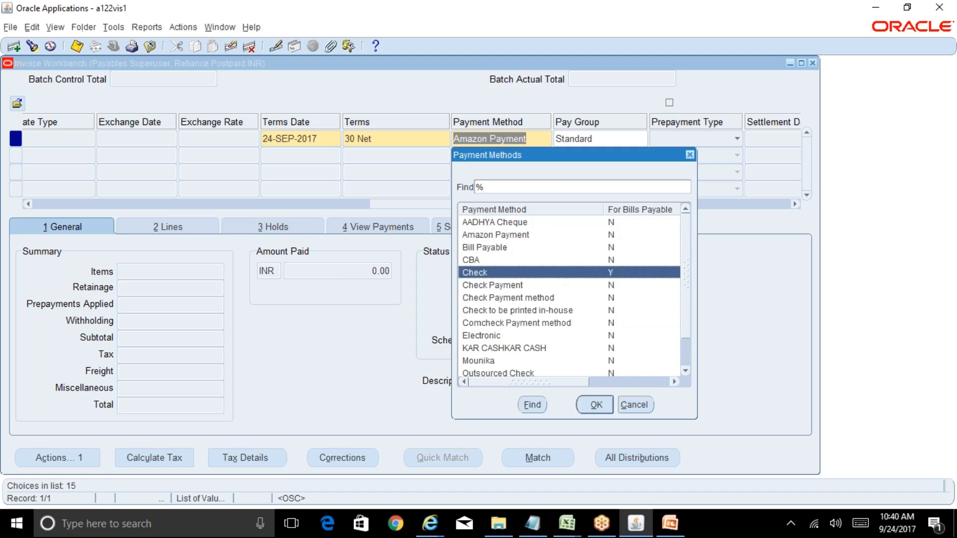
key(Return)
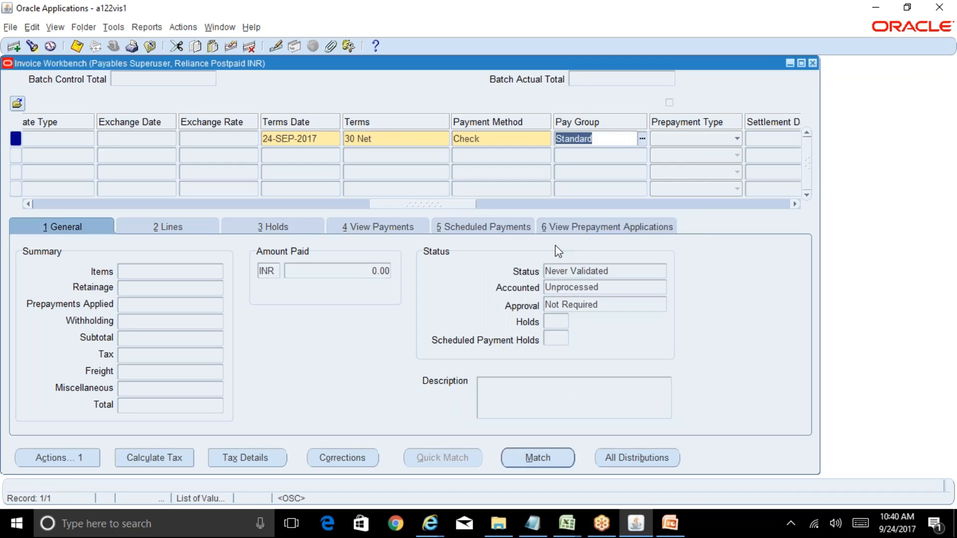
Step: Clear the invoice's remit-to bank account name and number, accepting the bank account note, and save the invoice
drag(452, 209, 486, 205)
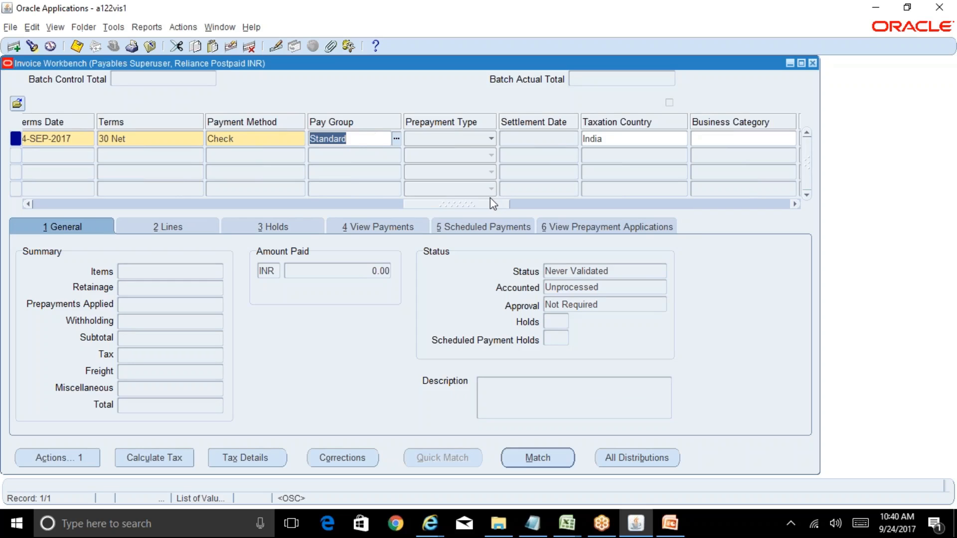
drag(487, 206, 741, 202)
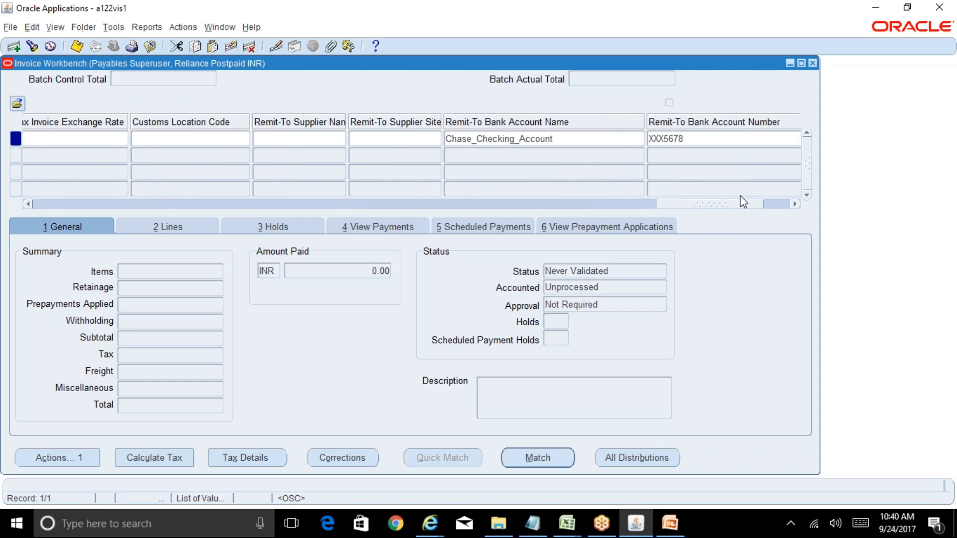
double_click(590, 137)
key(Delete)
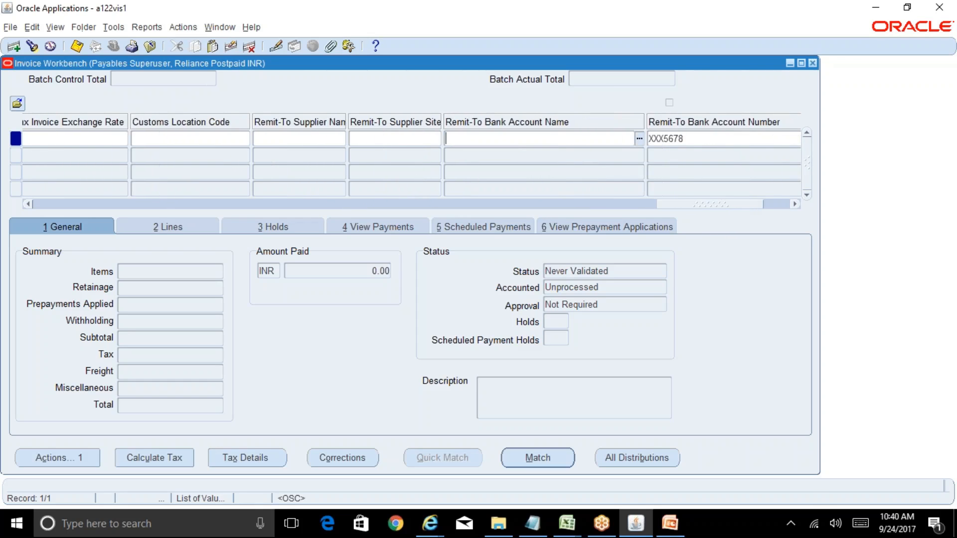
click(724, 139)
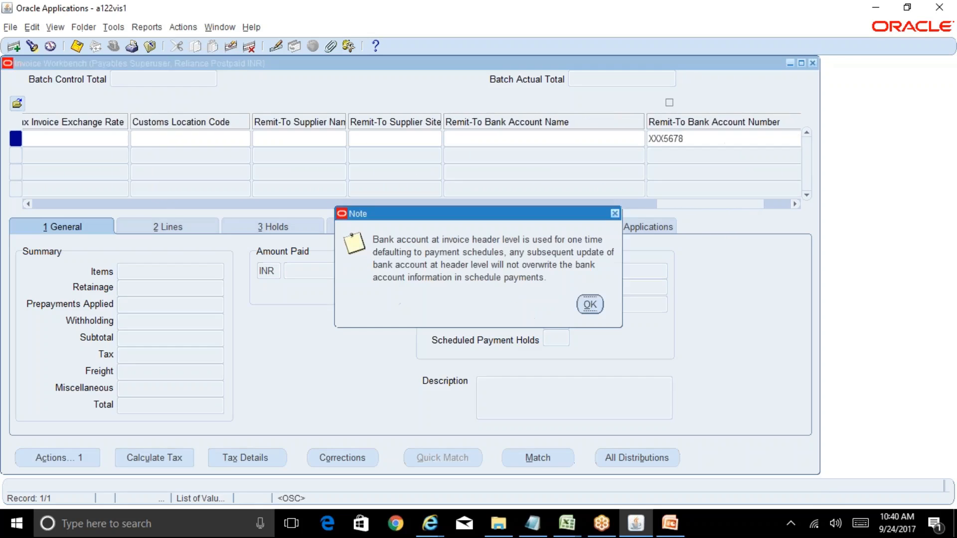
click(590, 305)
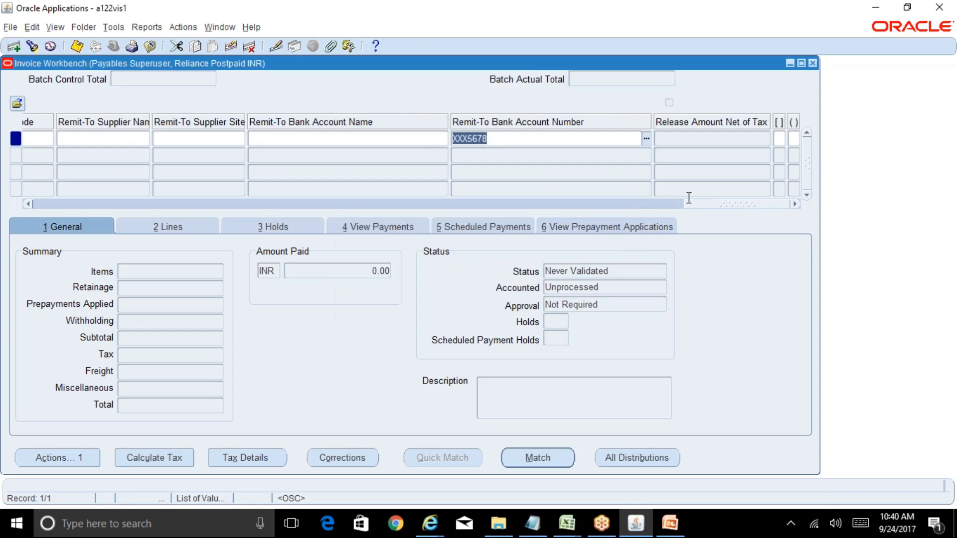
key(Delete)
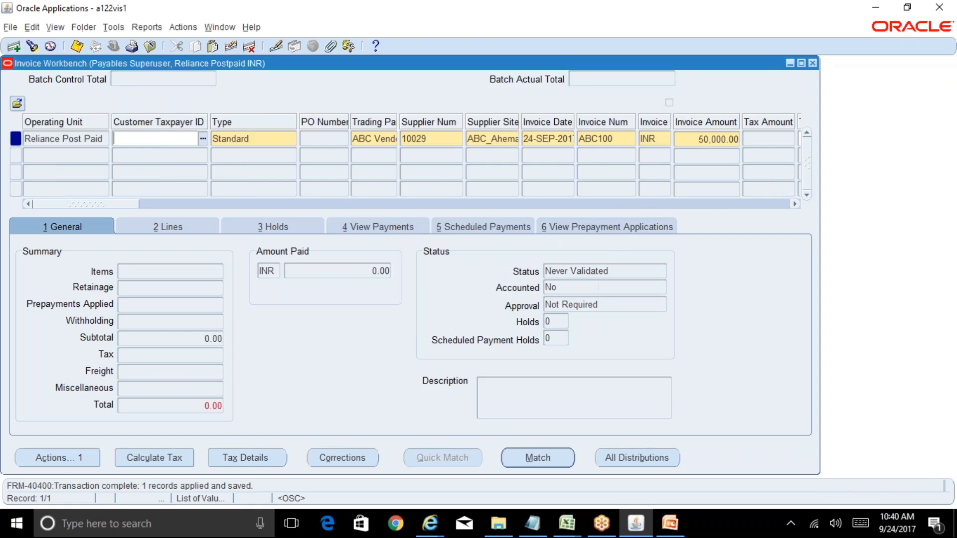
Step: Enter two Item lines for invoice ABC100, line 1 for 30,000 and line 2 for 20,000
drag(116, 204, 99, 225)
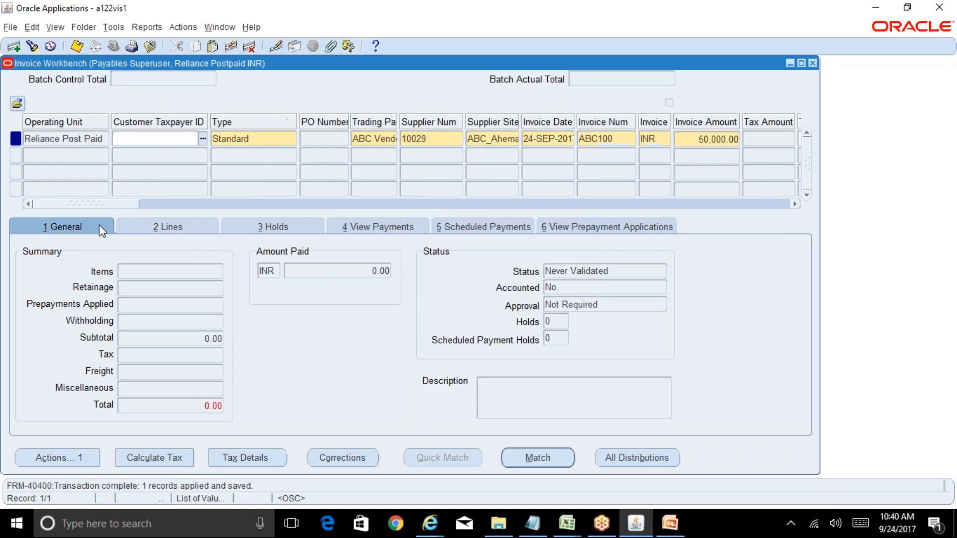
click(187, 223)
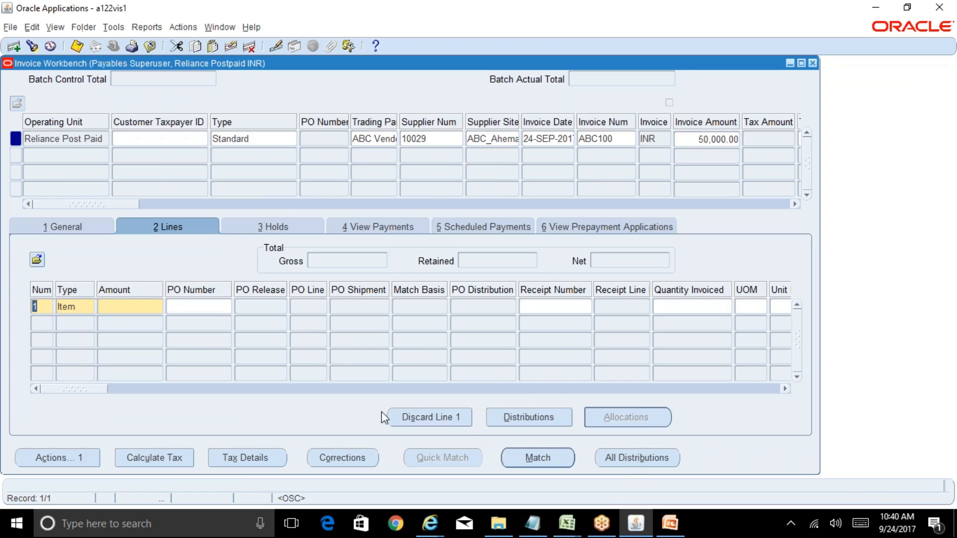
click(139, 307)
text(30000)
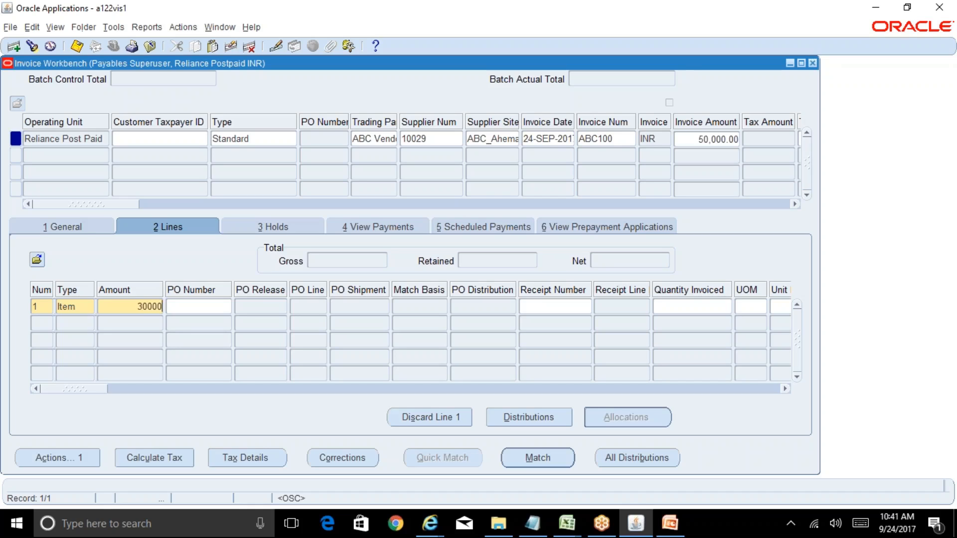
click(162, 323)
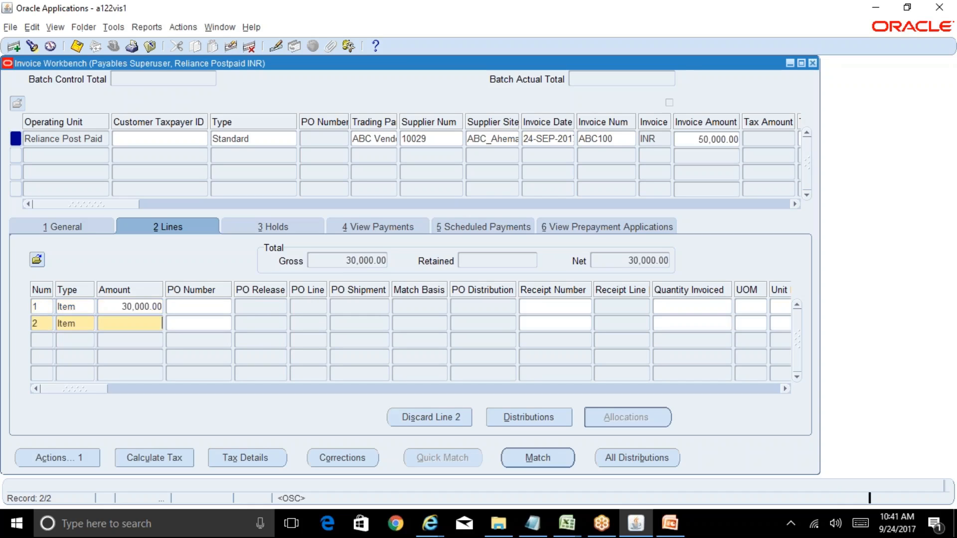
text(20000)
Step: Examine the remaining columns of the invoice lines, including GL Date and Distribution Set
click(150, 306)
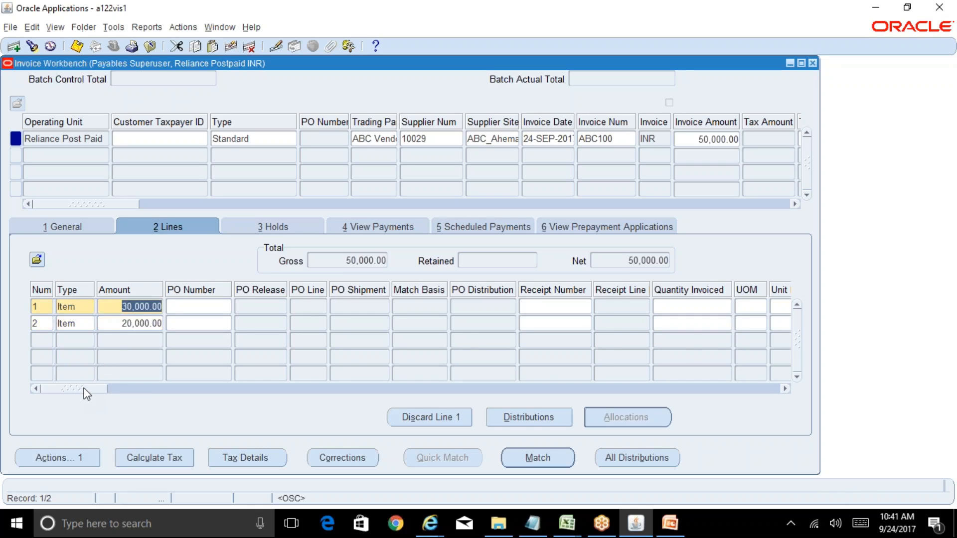
drag(84, 389, 112, 391)
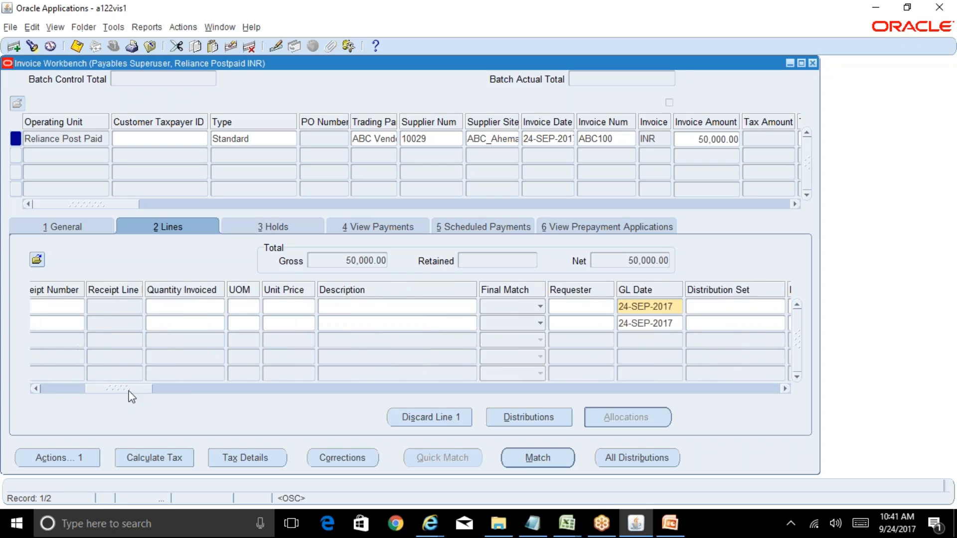
drag(130, 391, 47, 379)
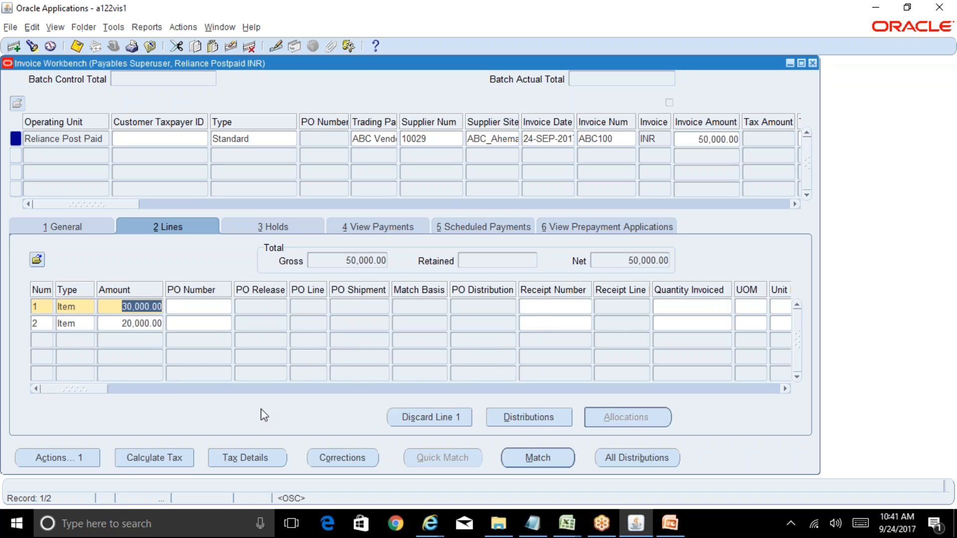
Step: Start invoice line 1's default distribution account with company 01 and department 000
click(156, 323)
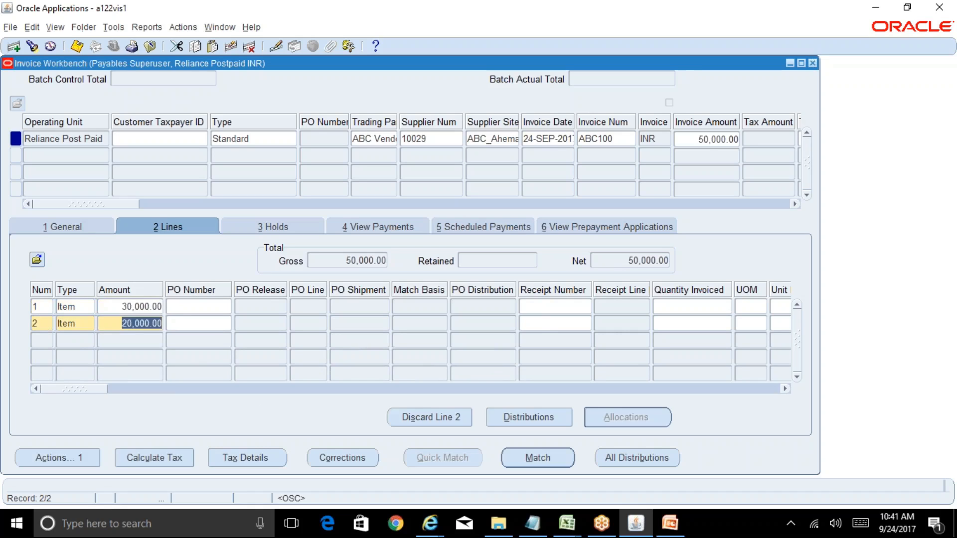
click(149, 306)
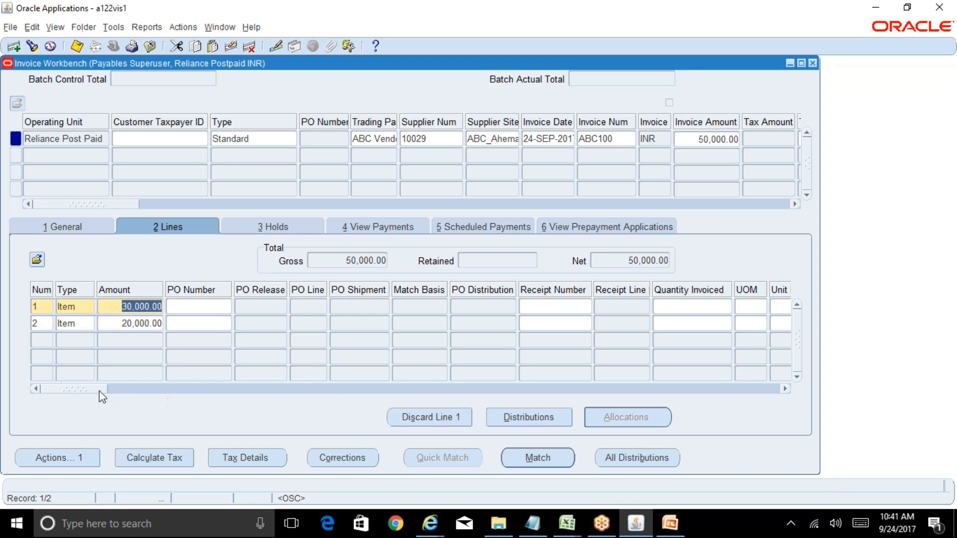
drag(102, 391, 190, 400)
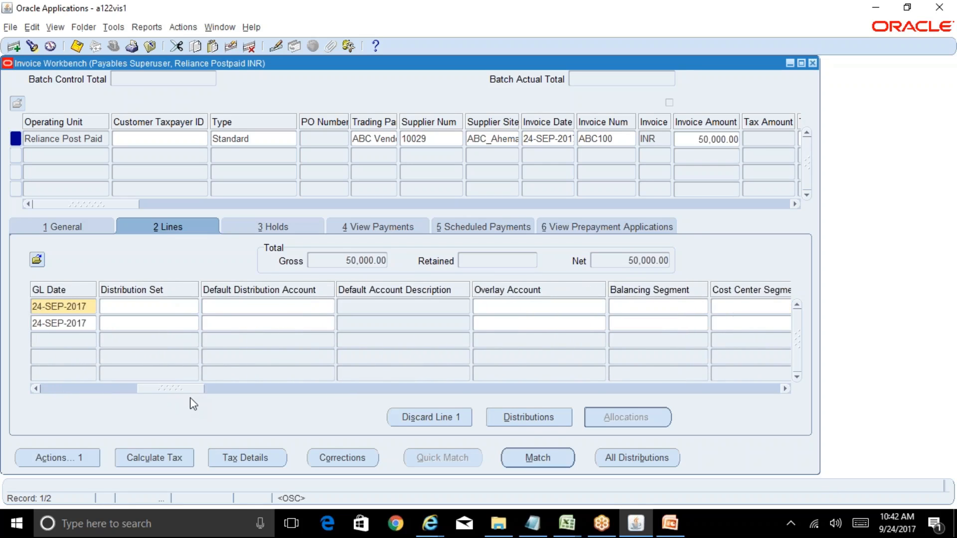
click(259, 306)
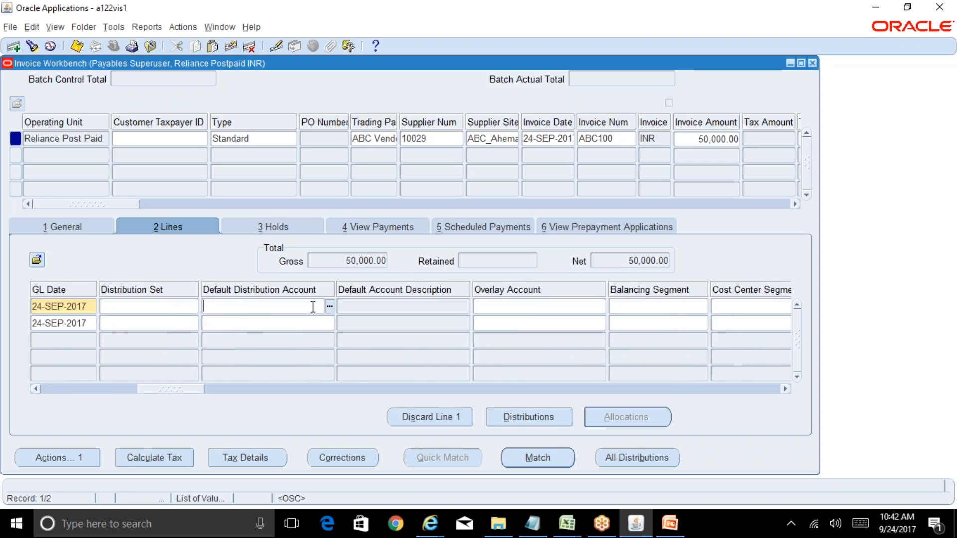
click(329, 308)
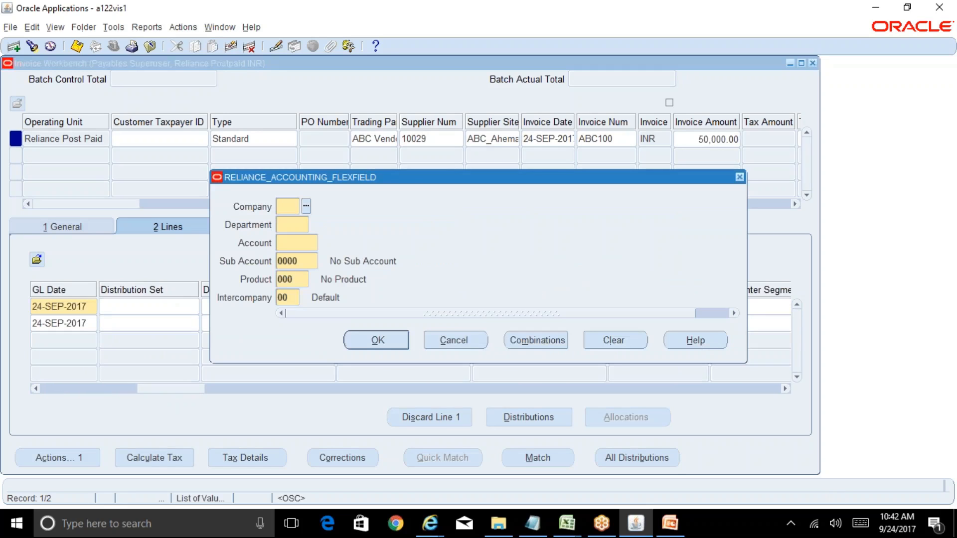
text(01)
key(Tab)
text(000)
key(Tab)
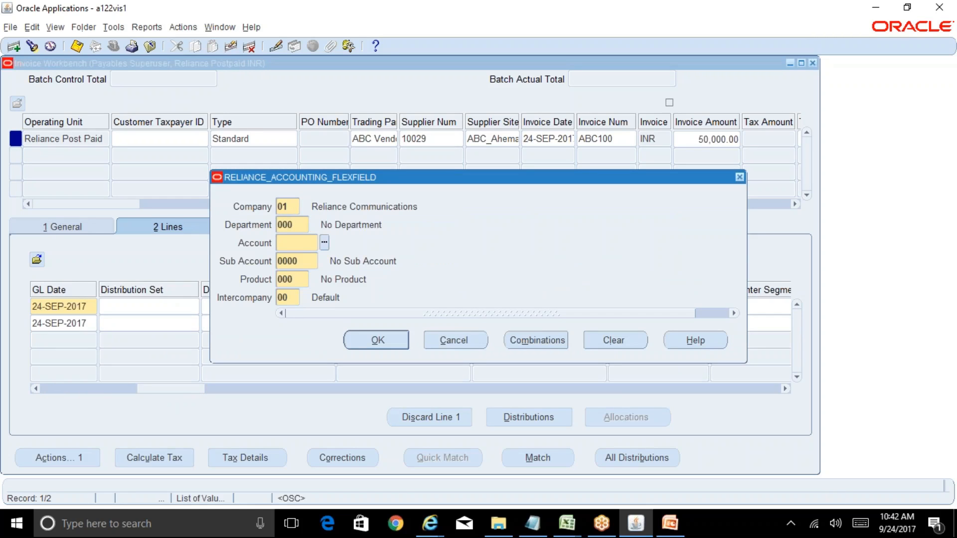
Step: Search the account values for %stat% and then for %Print%
key(ctrl+l)
text(%stat%)
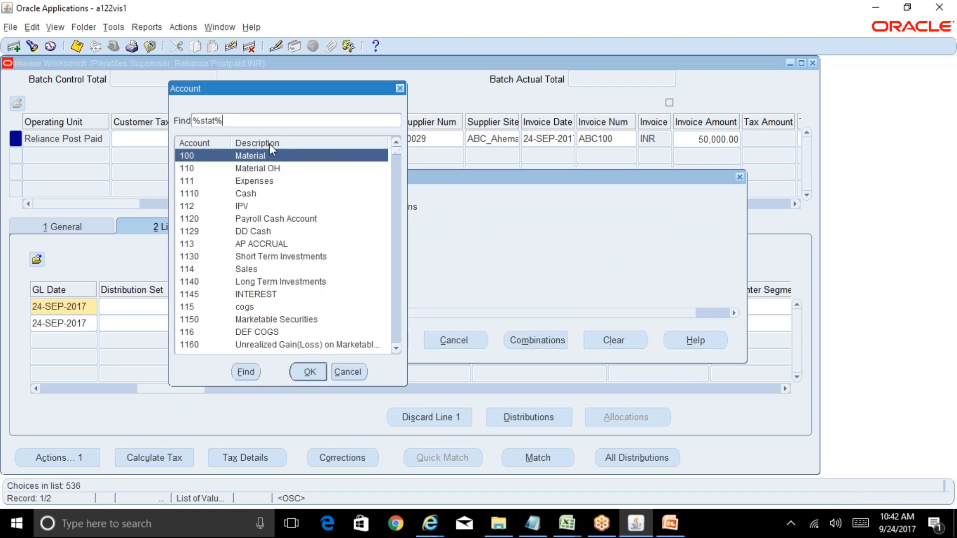
key(Return)
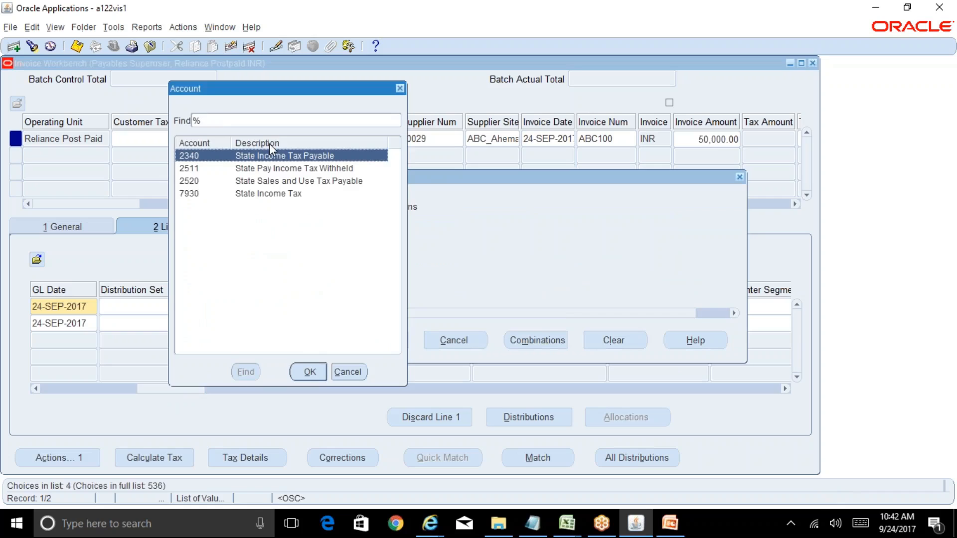
text(Print%)
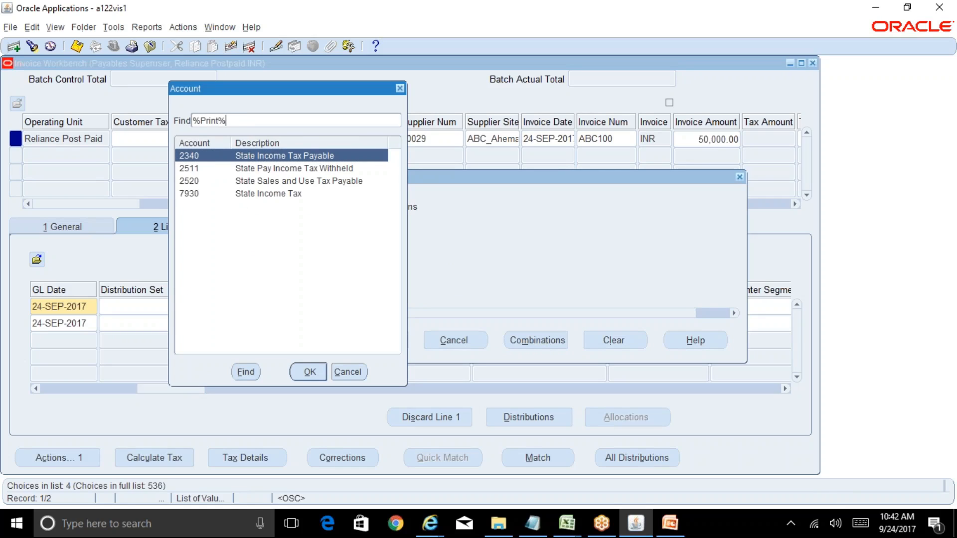
key(Tab)
key(Return)
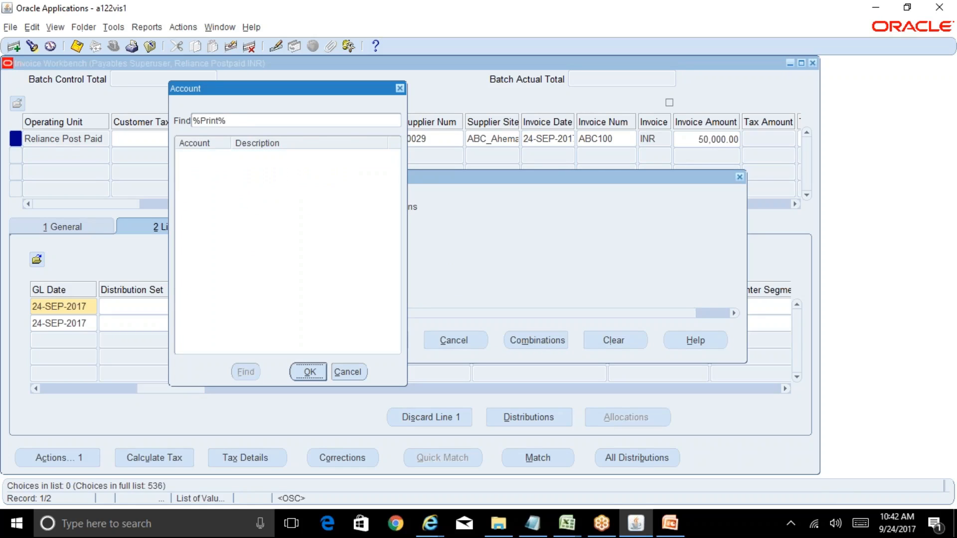
Step: List all account values and look through them for an account suitable for line 1
text(%)
key(Return)
key(Page_Down)
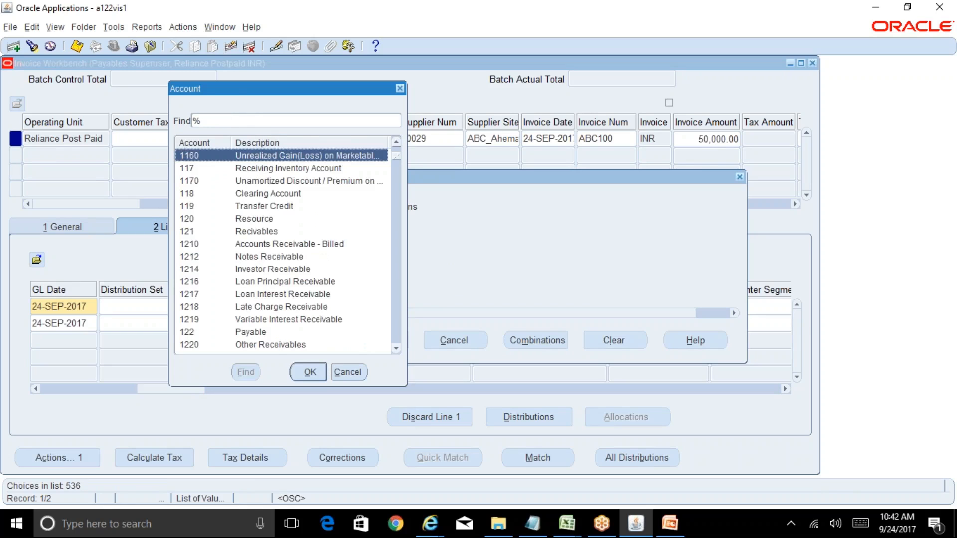
key(Page_Down)
key(Page_Down)
key(Page_Down)
key(Page_Down)
key(Page_Down)
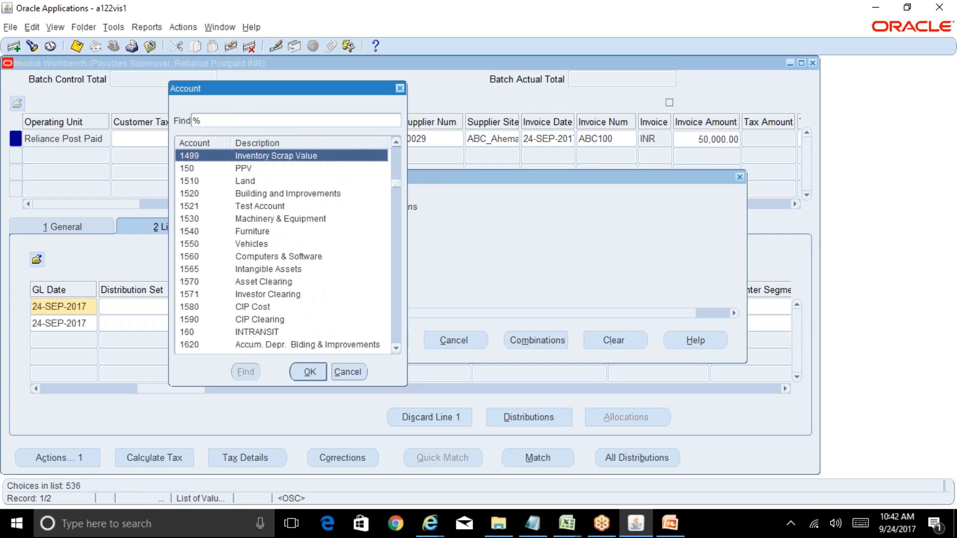
key(Page_Down)
key(Page_Down)
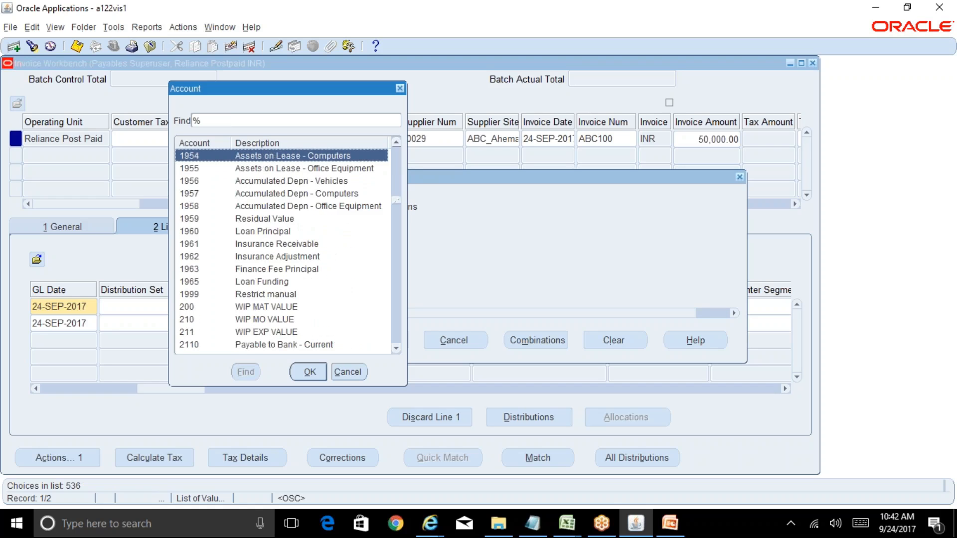
key(Page_Down)
key(Page_Down)
key(Page_Down)
key(Page_Down)
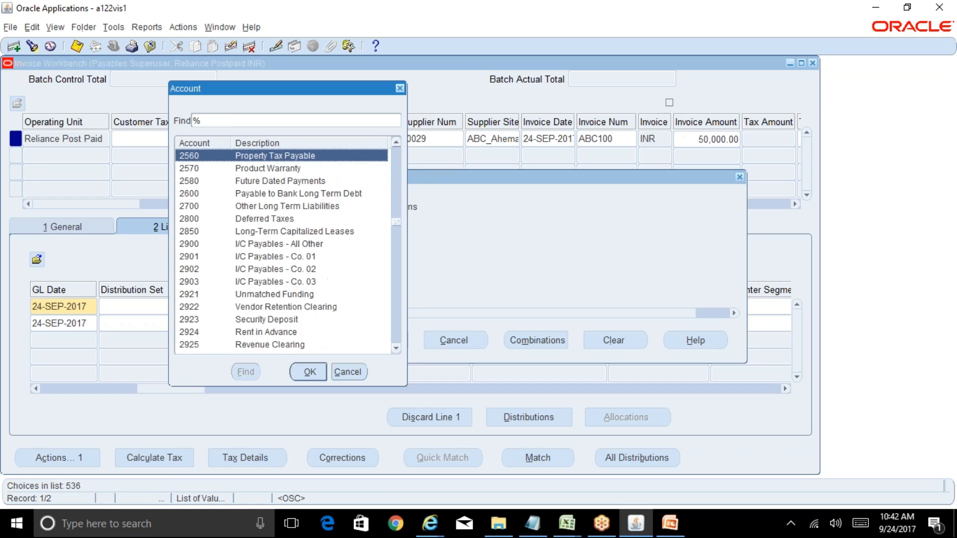
key(Page_Down)
key(Page_Down)
key(Page_Down)
key(Page_Down)
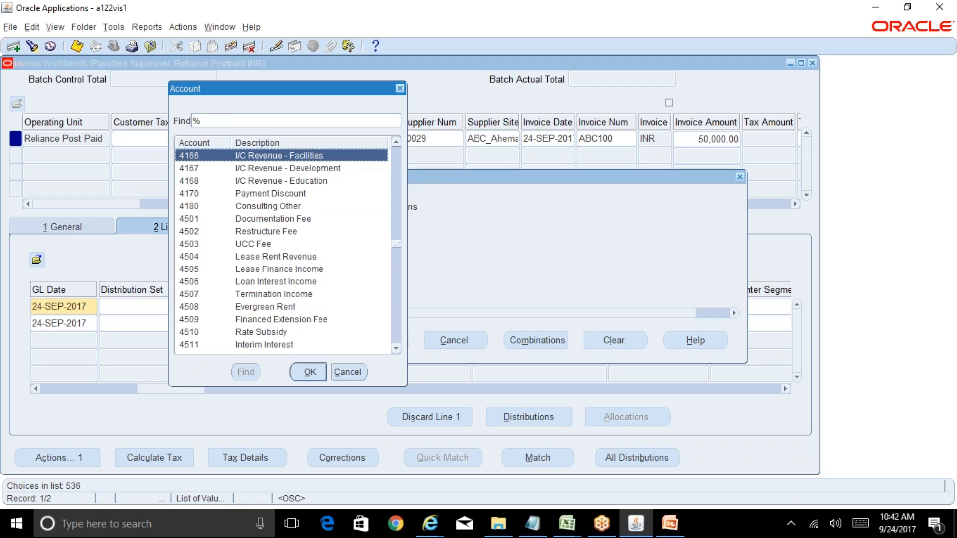
key(Down)
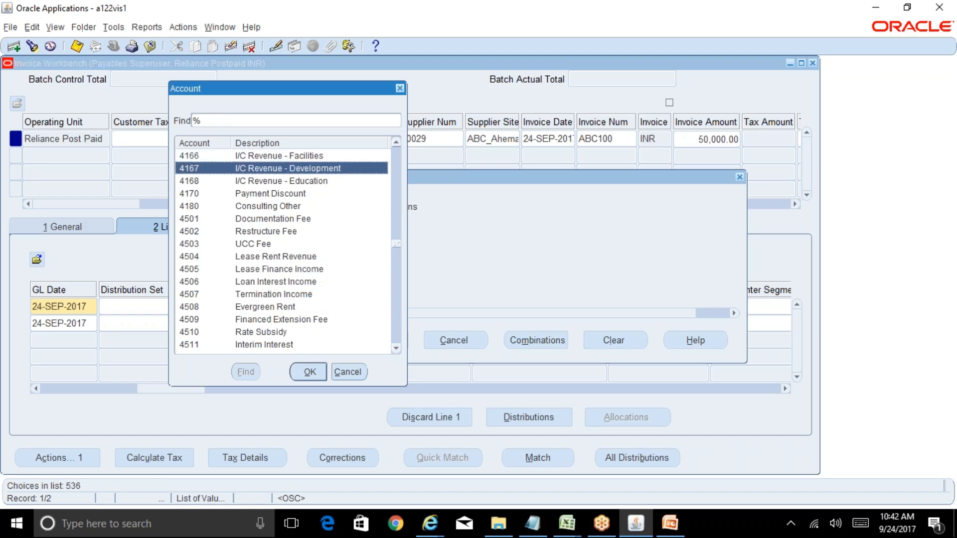
key(Down)
key(Down)
key(Down)
key(Down)
key(Down)
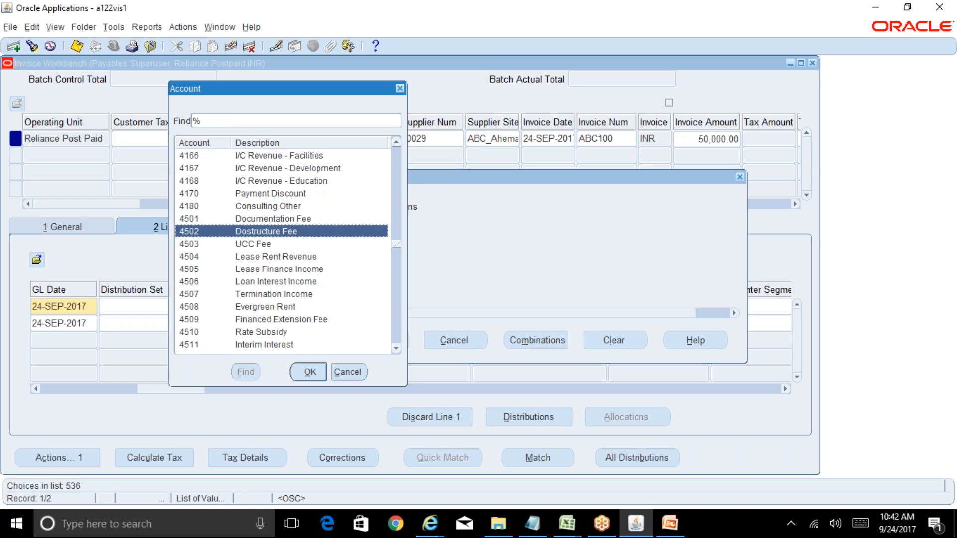
key(Down)
key(Down)
key(Down)
key(Down)
key(Down)
key(Down)
key(Down)
key(Down)
key(Down)
key(Down)
key(Down)
key(Down)
key(Down)
key(Down)
key(Down)
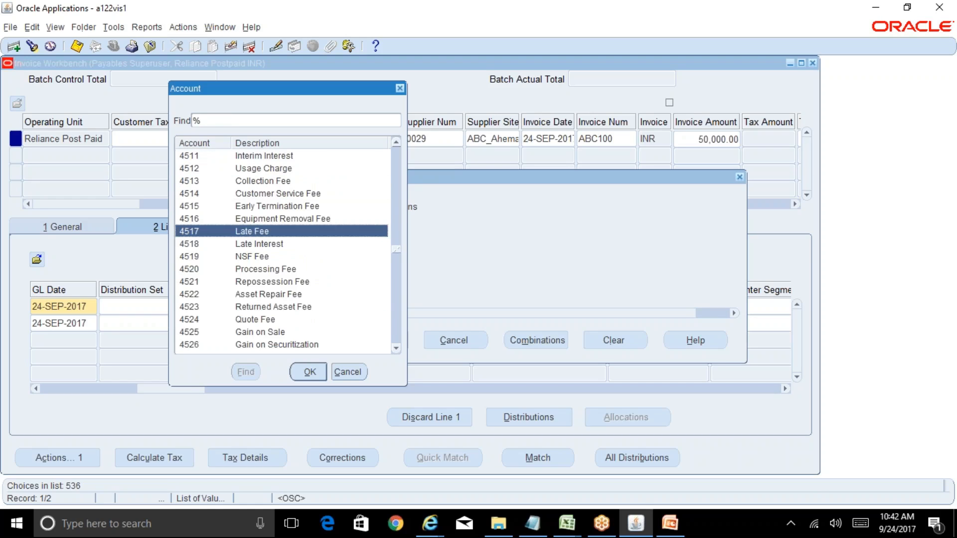
key(Down)
key(Down)
key(Down)
key(Down)
key(Down)
key(Down)
key(Down)
key(Down)
key(Down)
key(Down)
key(Down)
key(Down)
key(Down)
key(Down)
key(Down)
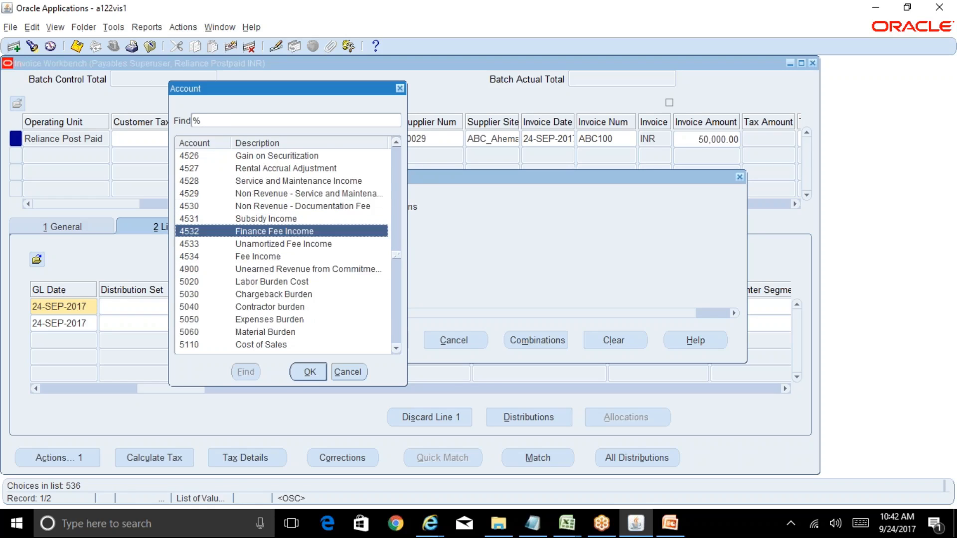
key(Down)
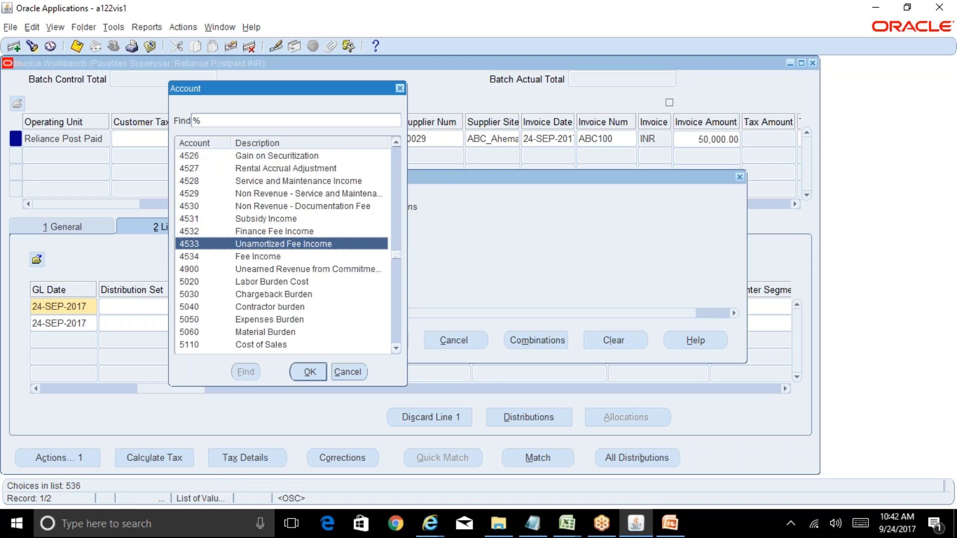
key(Down)
key(Down)
key(Down)
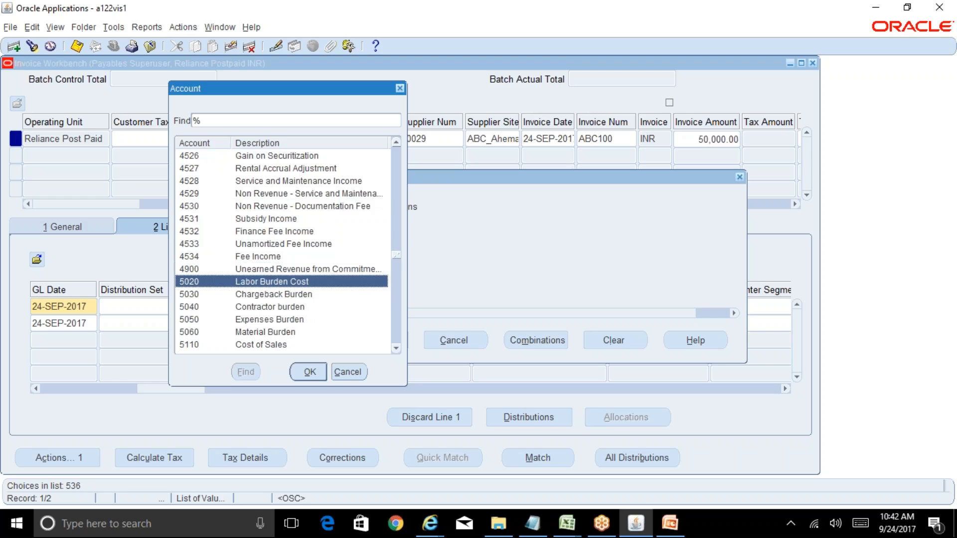
key(Up)
key(Up)
key(Up)
key(Up)
key(Up)
key(Up)
key(Up)
key(Up)
key(Up)
key(Up)
key(Up)
key(Up)
key(Up)
key(Up)
key(Up)
key(Up)
key(Up)
key(Up)
key(Up)
key(Up)
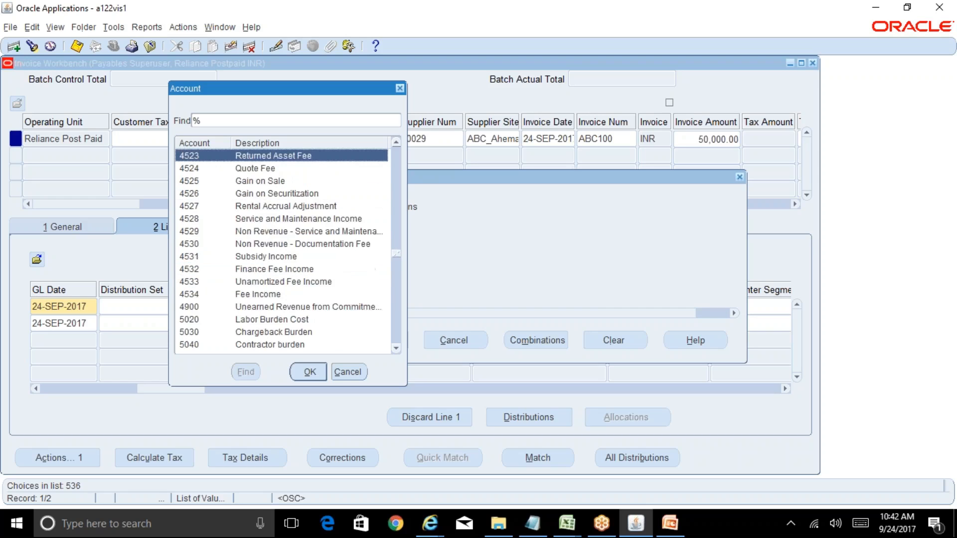
key(Up)
key(Up)
key(Up)
key(Up)
key(Up)
key(Up)
key(Up)
key(Up)
key(Up)
key(Up)
key(Up)
key(Up)
key(Up)
key(Up)
key(Up)
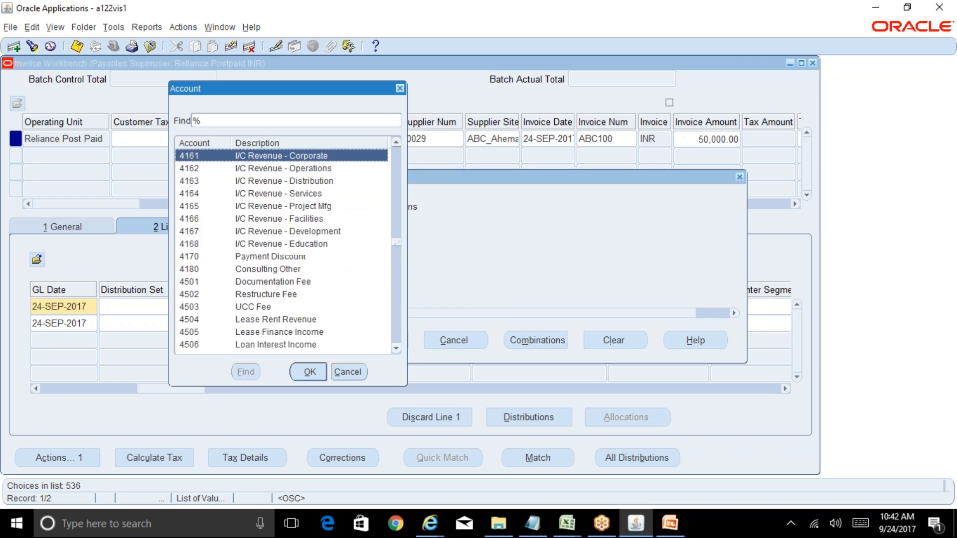
Step: Choose account 4501 Documentation Fee for line 1 and accept the account combination
key(Down)
key(Down)
key(Down)
key(Down)
key(Down)
key(Down)
key(Down)
key(Down)
key(Down)
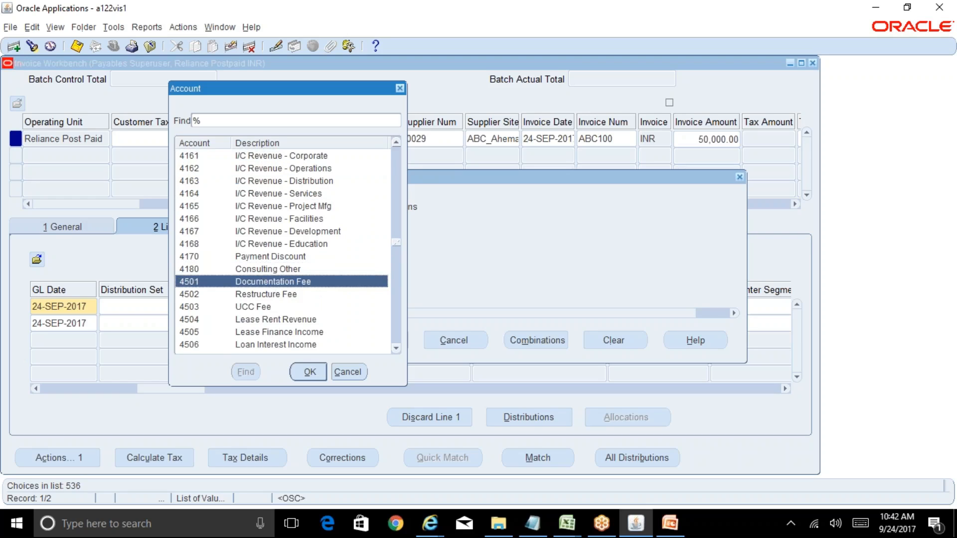
key(Return)
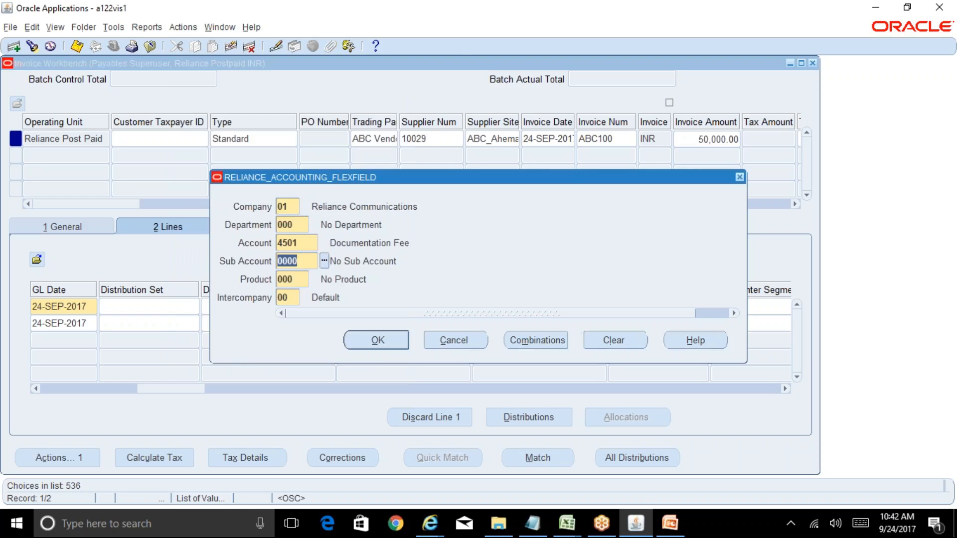
click(396, 340)
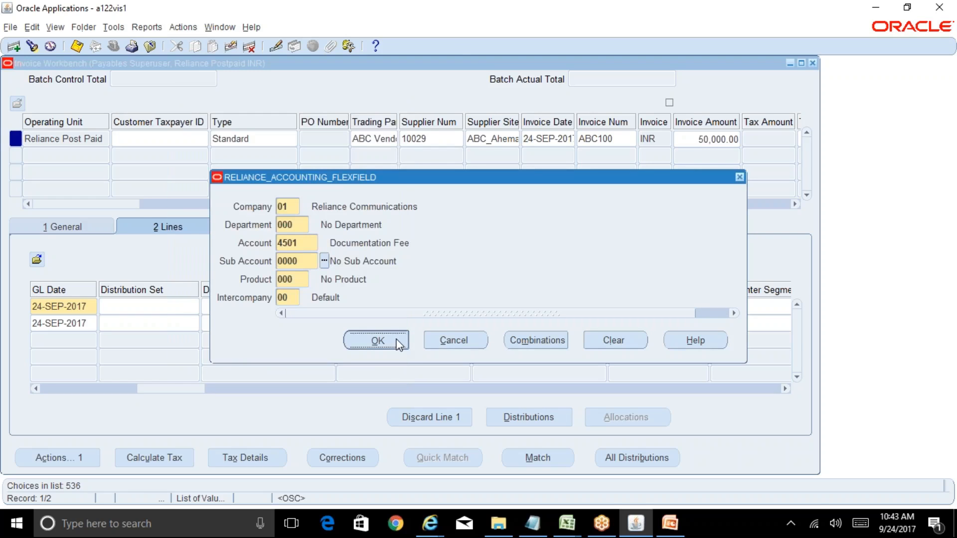
Step: Start invoice line 2's default distribution account with company 01 and department 000
click(310, 323)
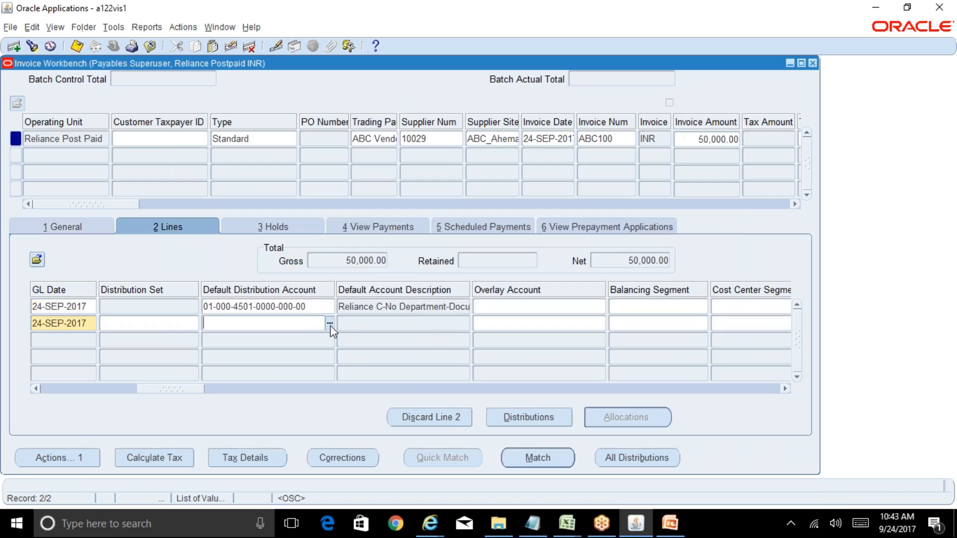
key(ctrl+l)
text(01)
key(Tab)
text(000)
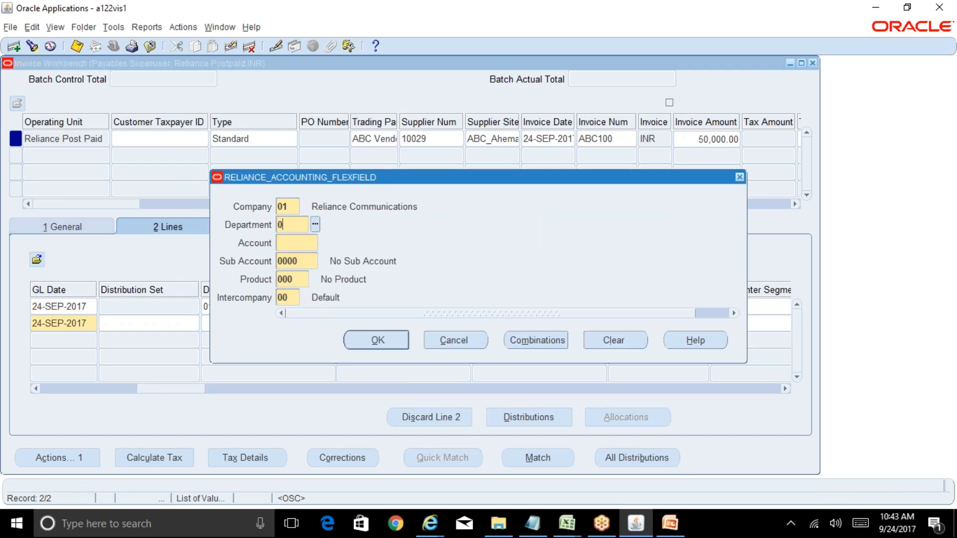
key(Tab)
Step: Find accounts matching %cons%, choose 4130 Consulting for line 2, and accept the account combination
key(ctrl+l)
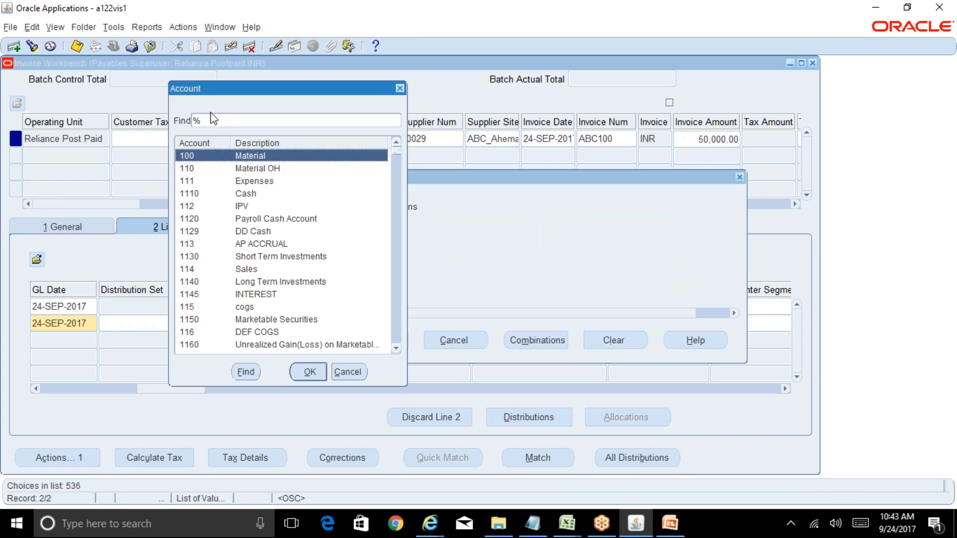
text(cons%)
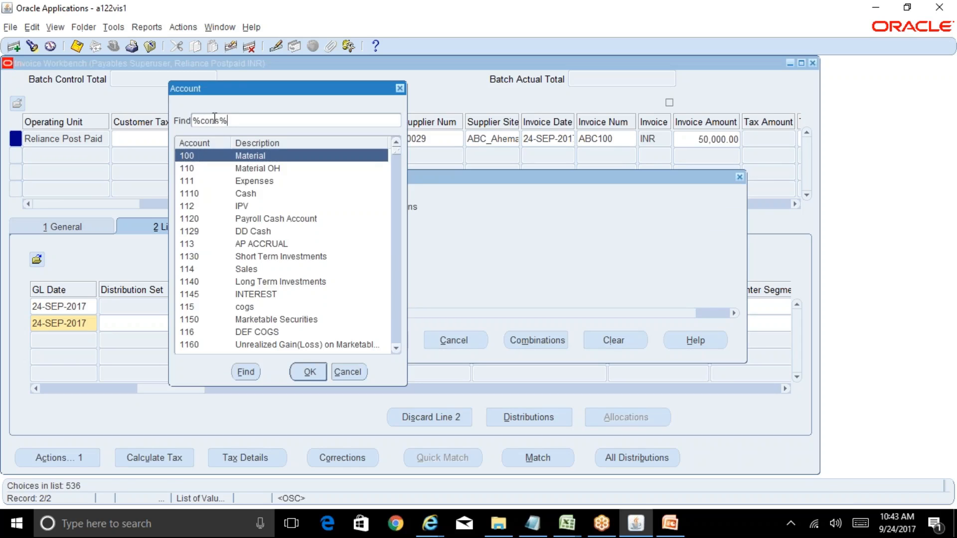
key(Return)
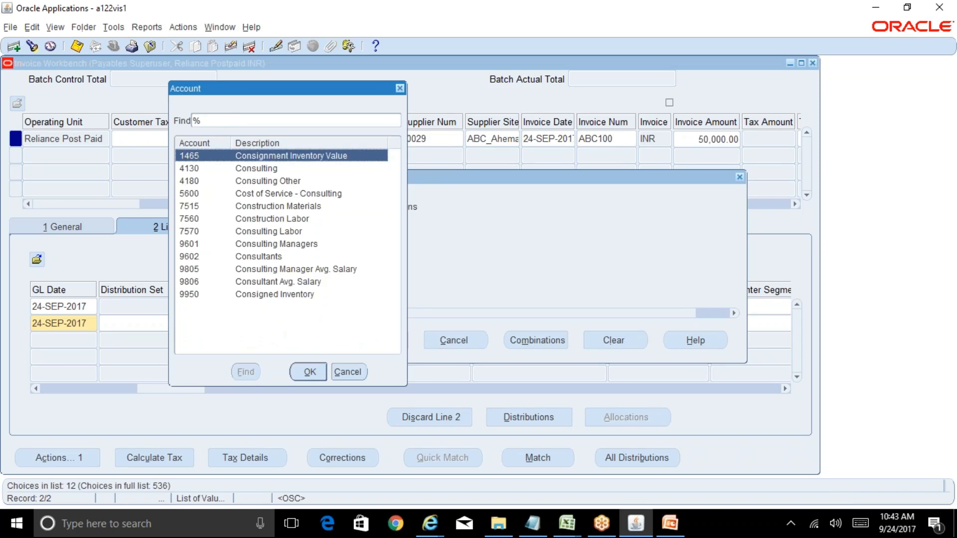
key(Down)
key(Return)
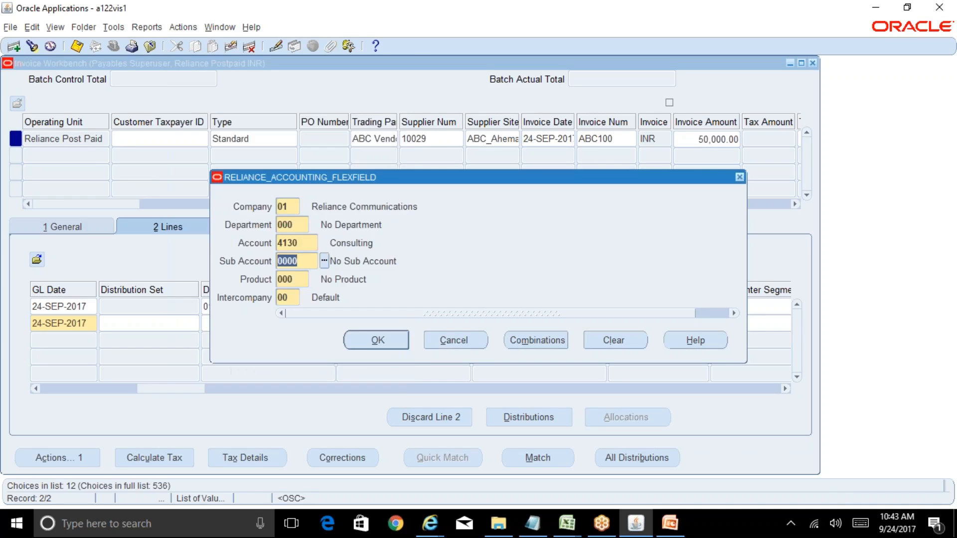
click(391, 340)
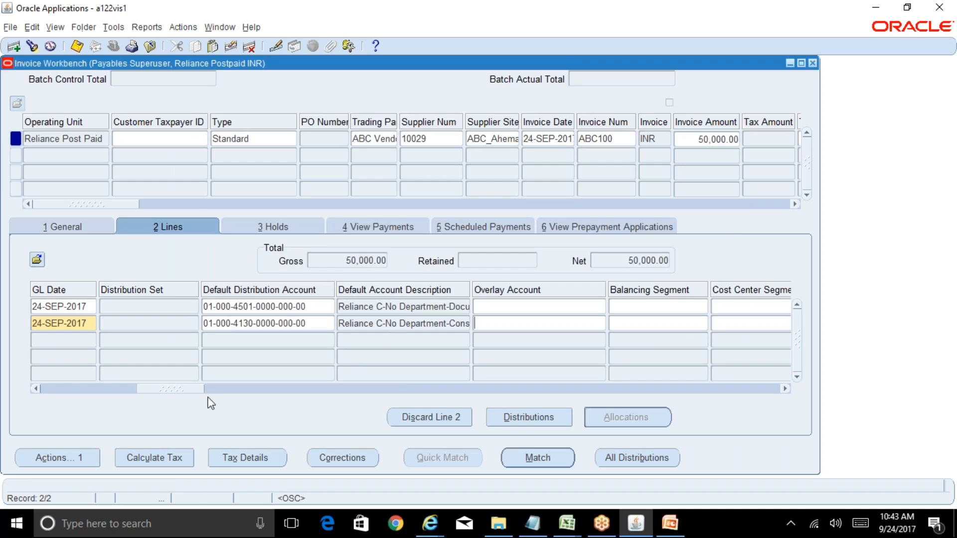
Step: Return to the line amounts and select the amount of invoice line 1
drag(175, 388, 61, 381)
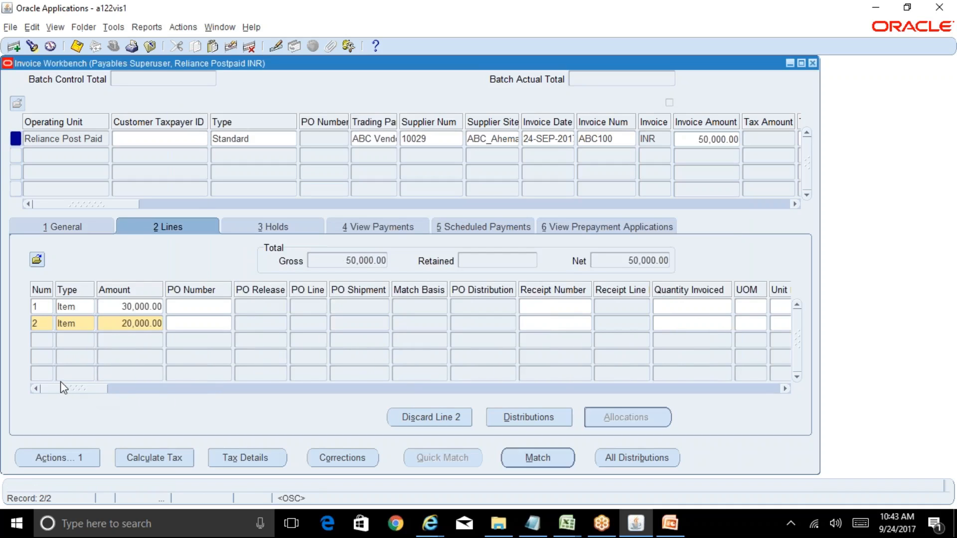
click(148, 305)
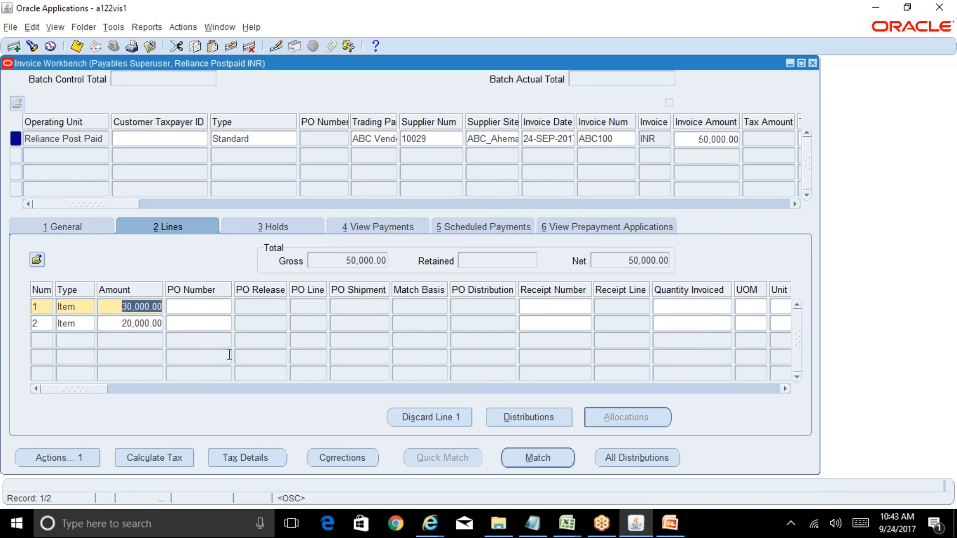
Step: Review the distributions of invoice line 1 and then those of invoice line 2, closing each view
drag(85, 387, 165, 389)
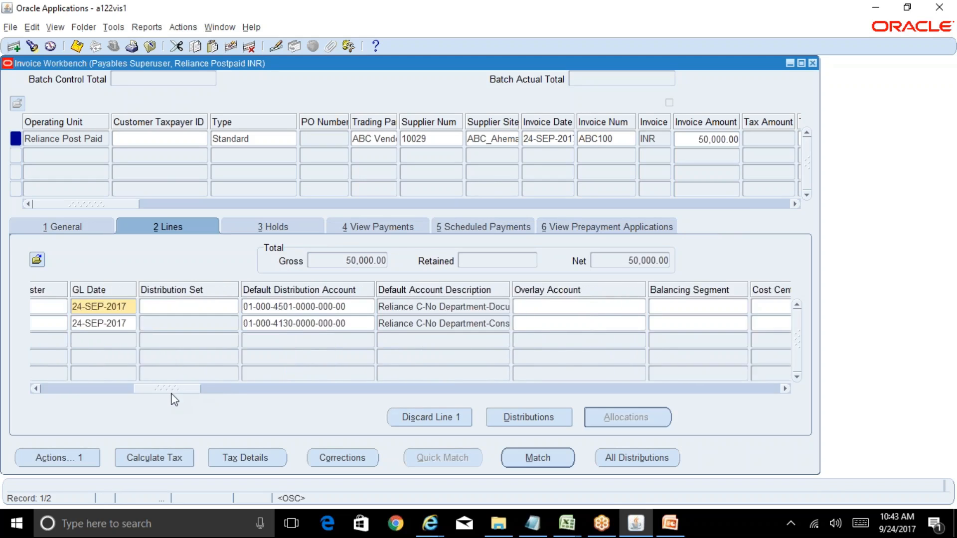
click(542, 421)
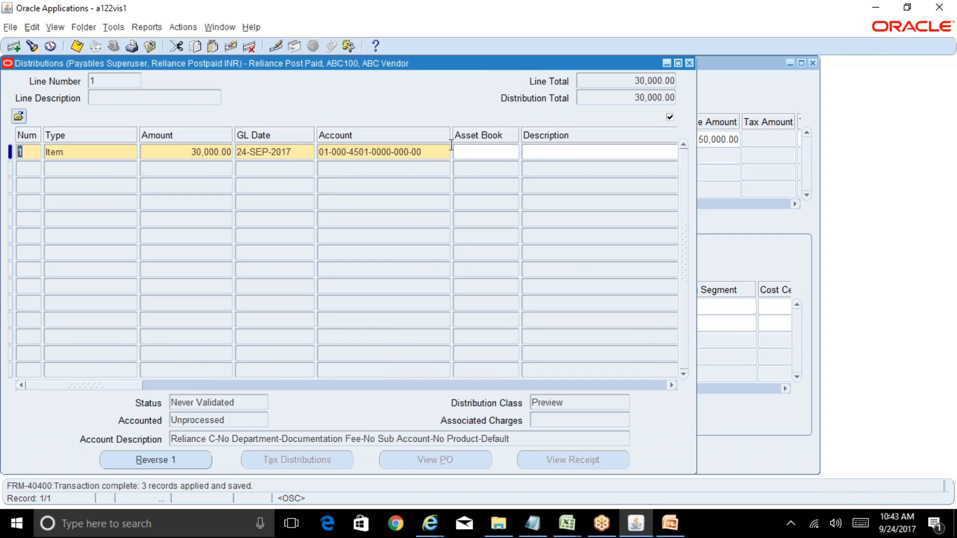
click(690, 63)
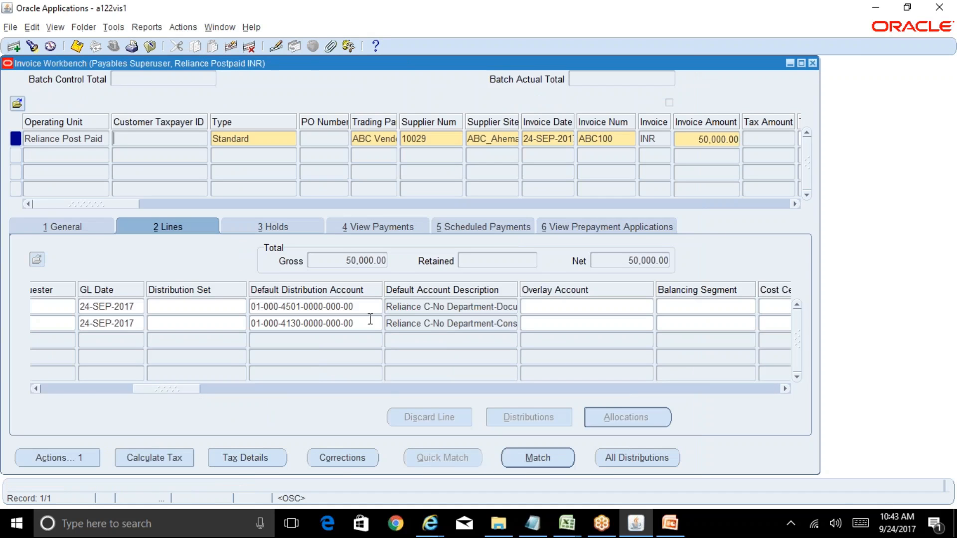
click(372, 323)
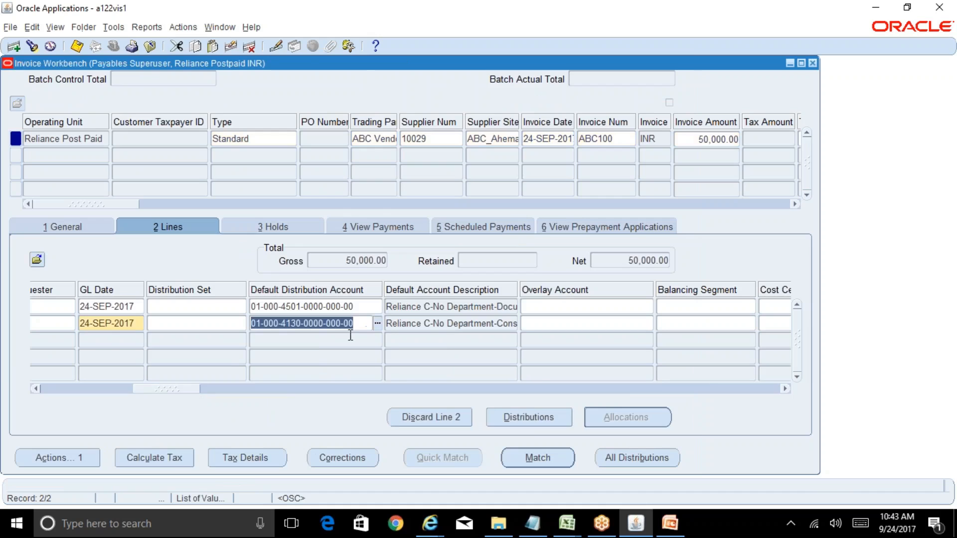
click(532, 419)
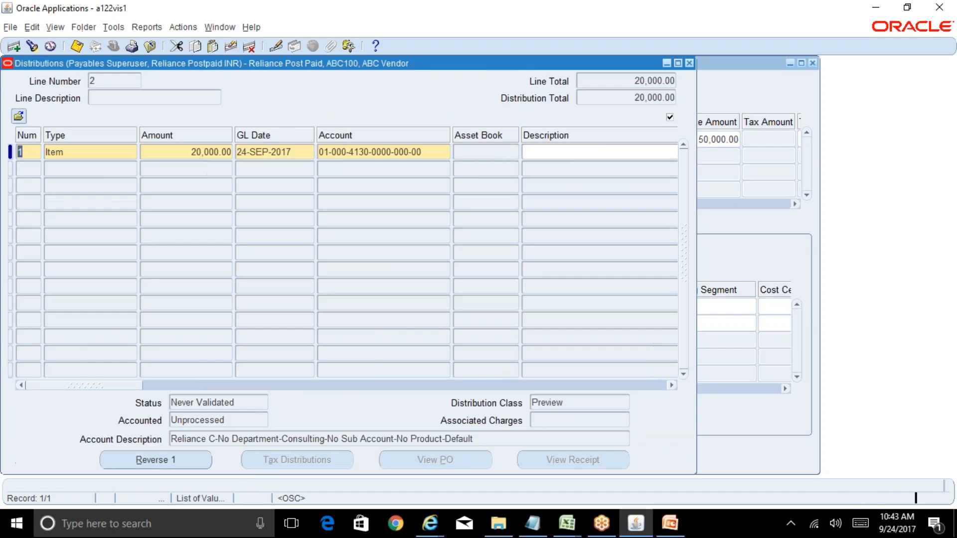
click(690, 63)
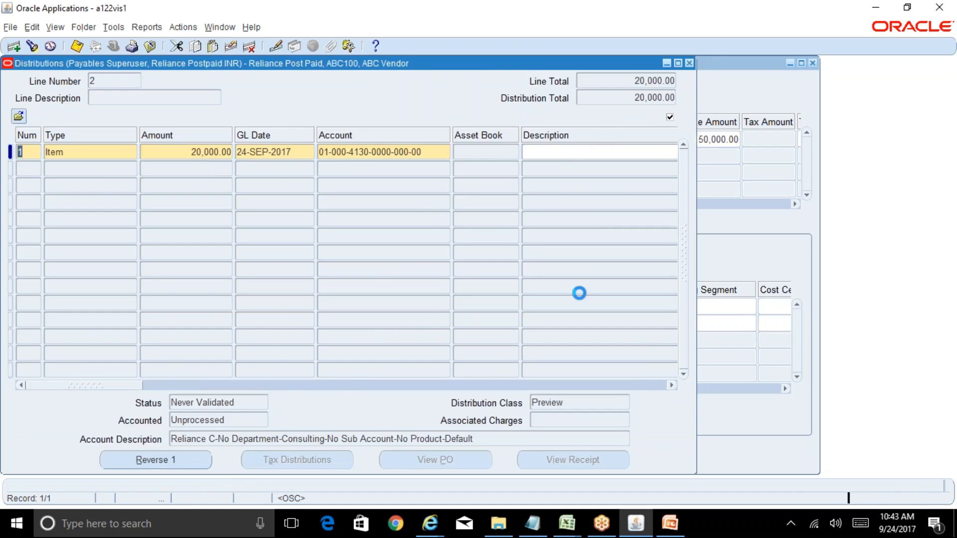
Step: Review all distributions of the invoice together and return to the invoice line amounts
click(647, 459)
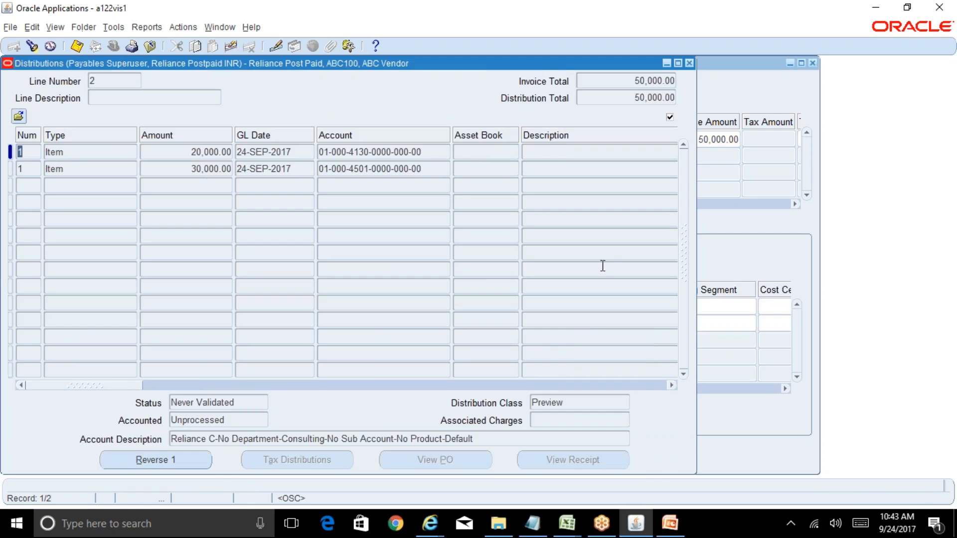
click(689, 65)
drag(193, 387, 58, 388)
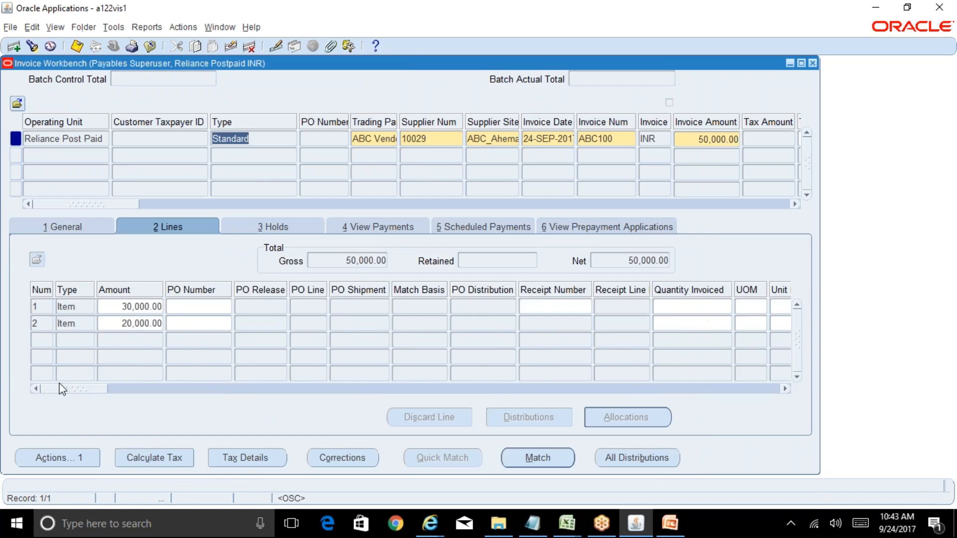
Step: Examine the invoice's general summary, including the items amount, amount paid and validation status
click(90, 227)
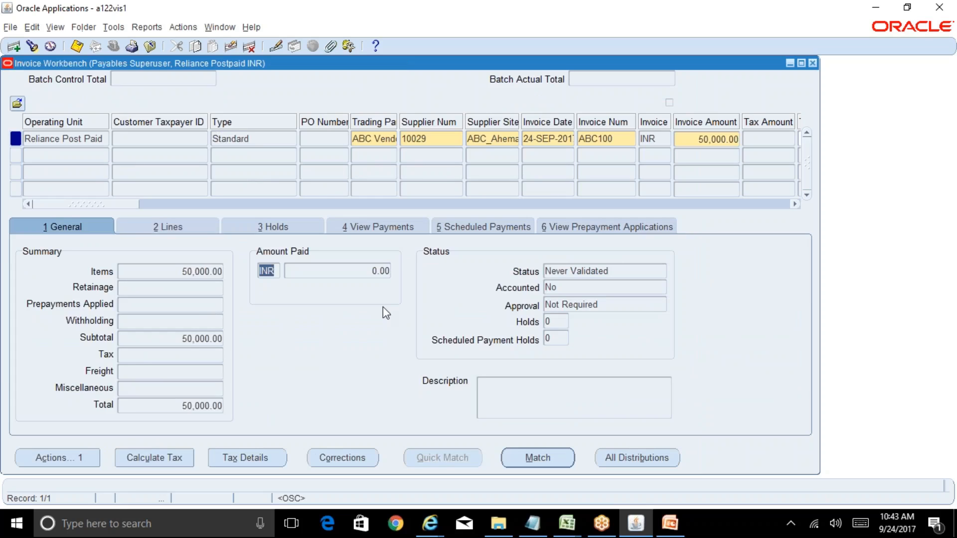
click(215, 269)
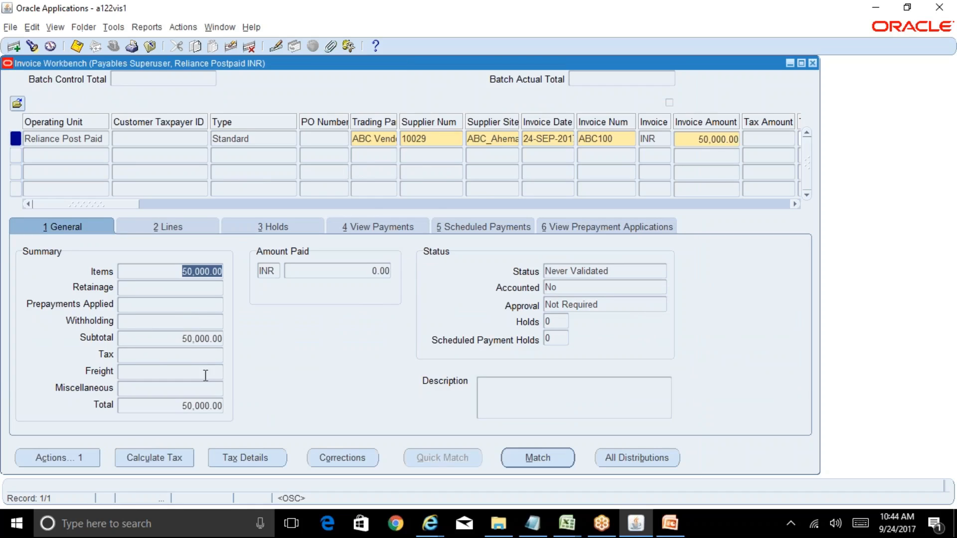
click(358, 272)
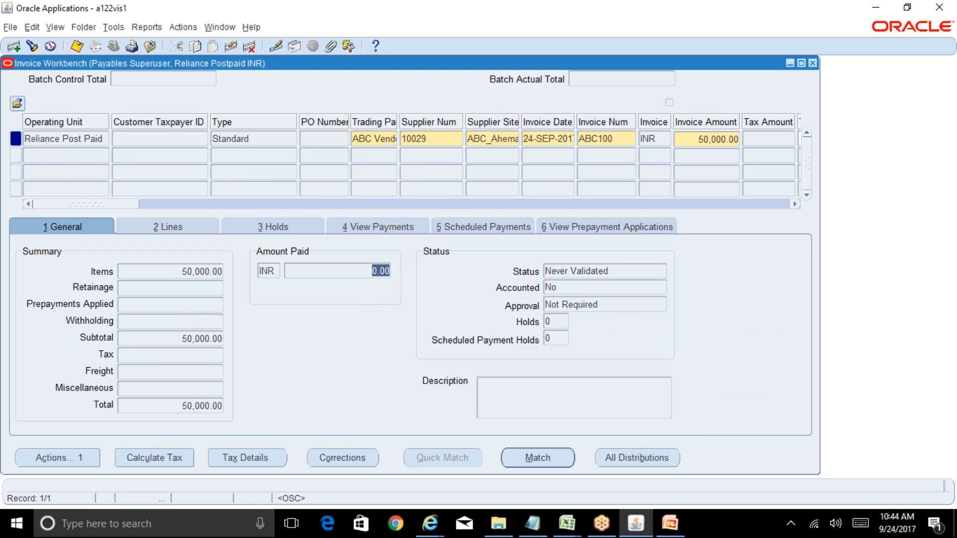
click(614, 273)
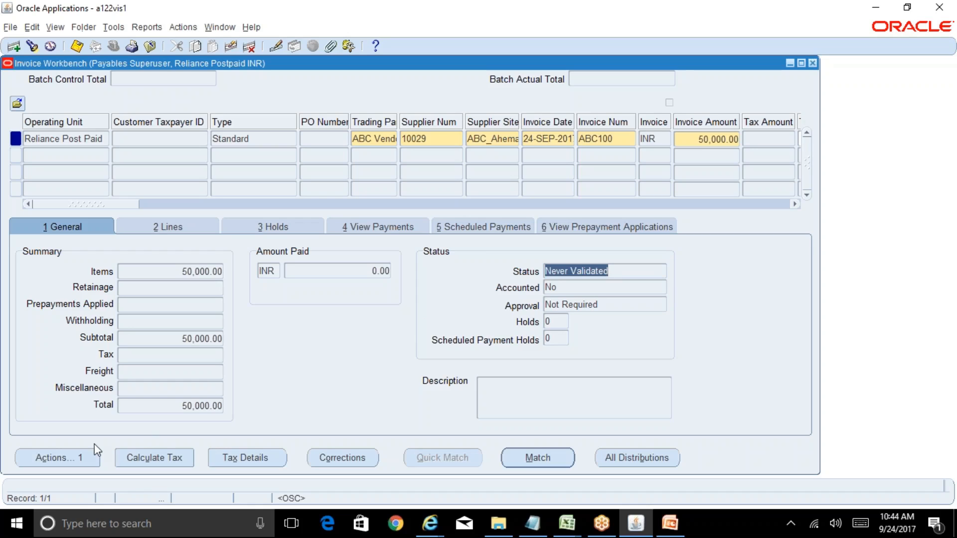
Step: Validate invoice ABC100 using the Validate invoice action
click(79, 460)
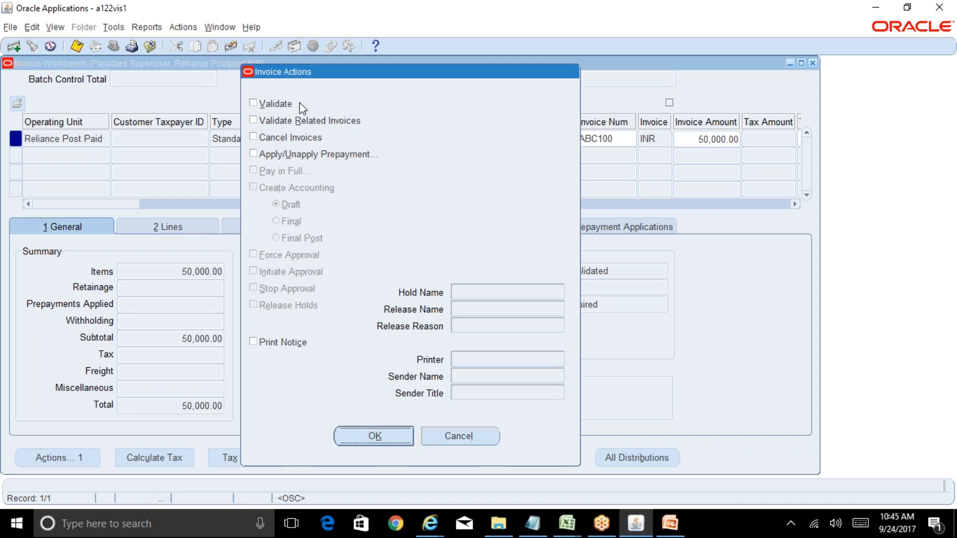
click(253, 102)
drag(473, 72, 361, 74)
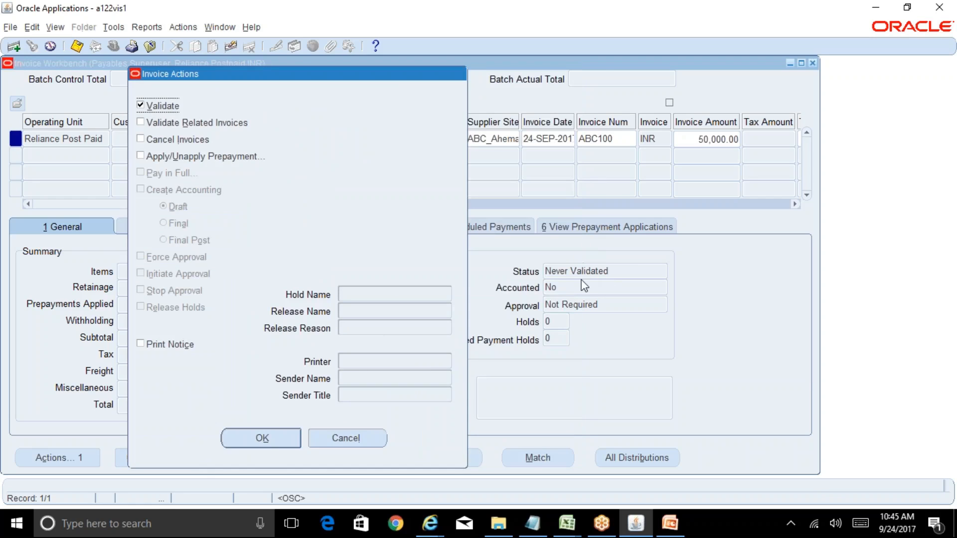
click(263, 441)
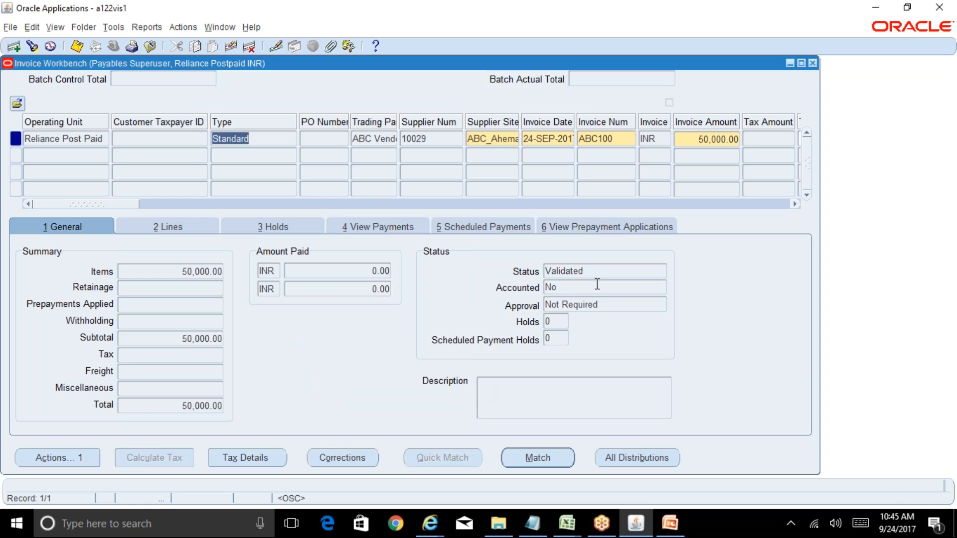
Step: Check the invoice's status and approval fields and the available invoice actions without applying any
click(574, 271)
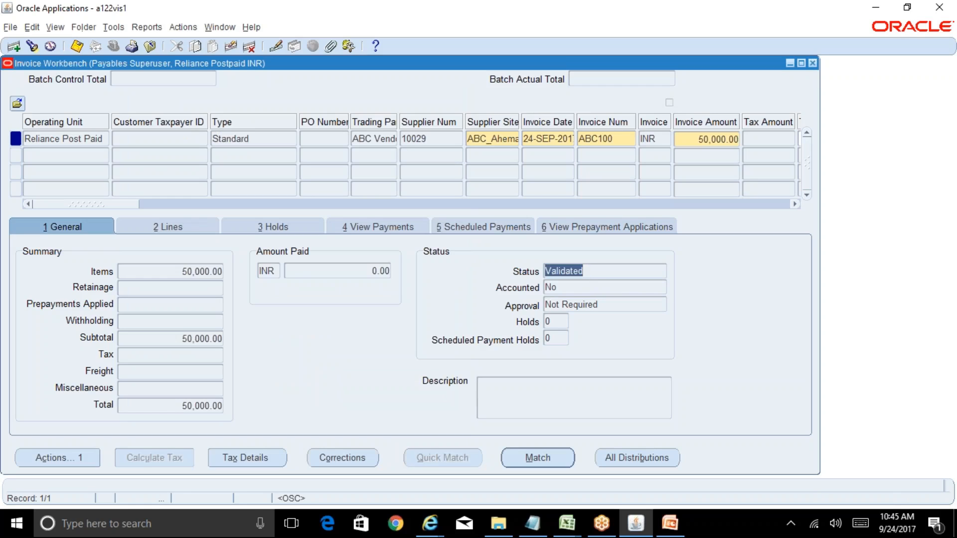
click(606, 305)
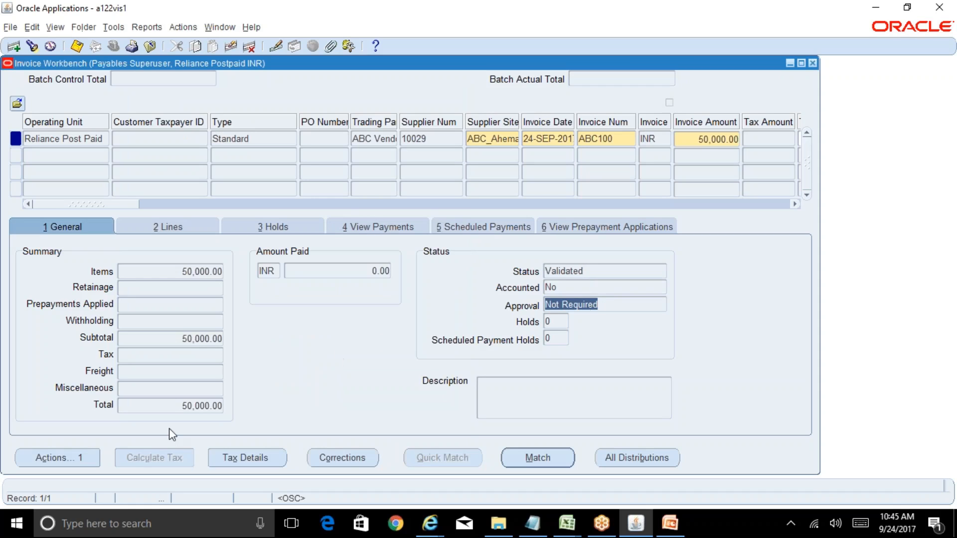
click(69, 458)
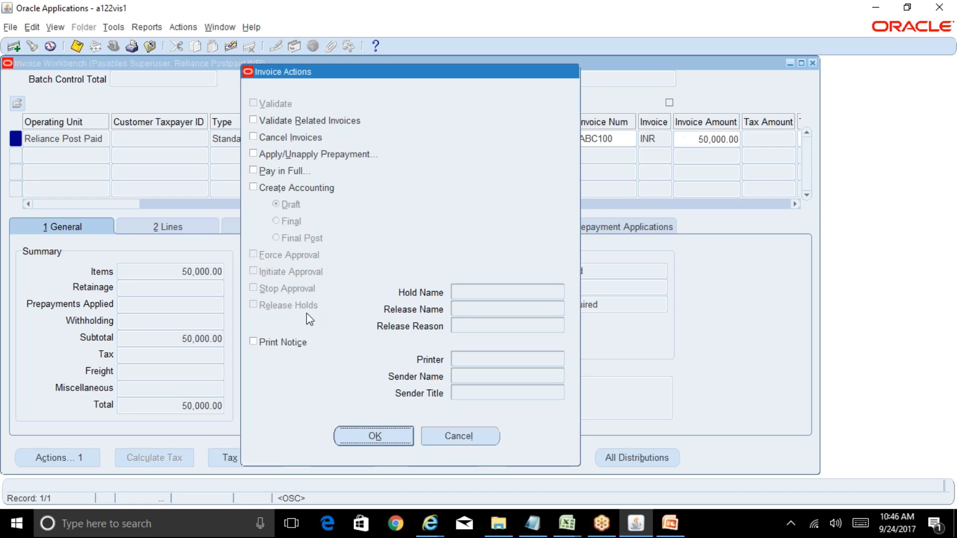
click(466, 436)
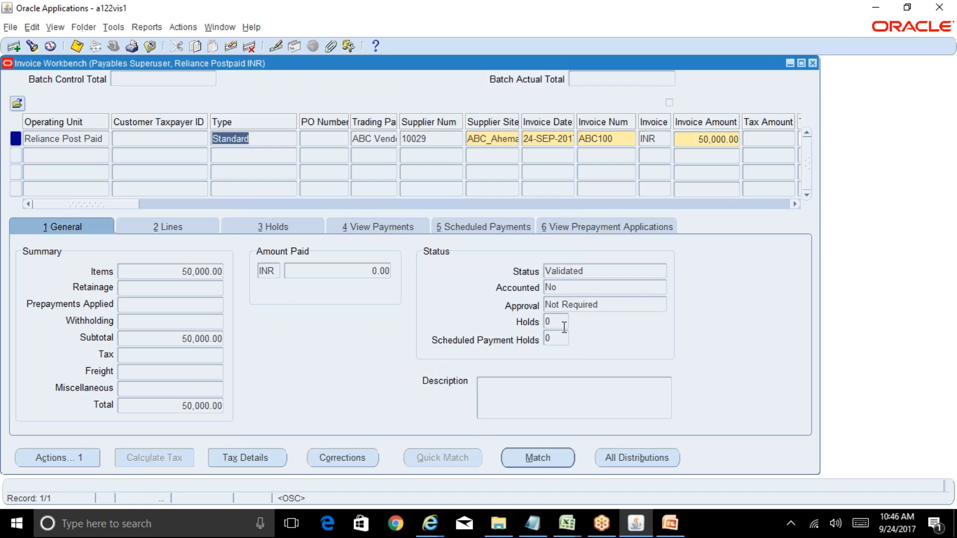
click(604, 301)
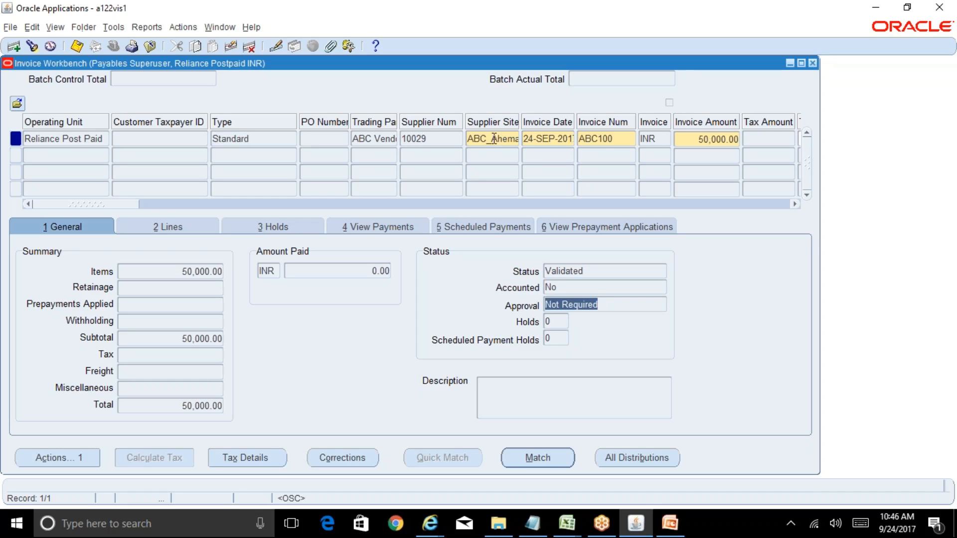
click(617, 142)
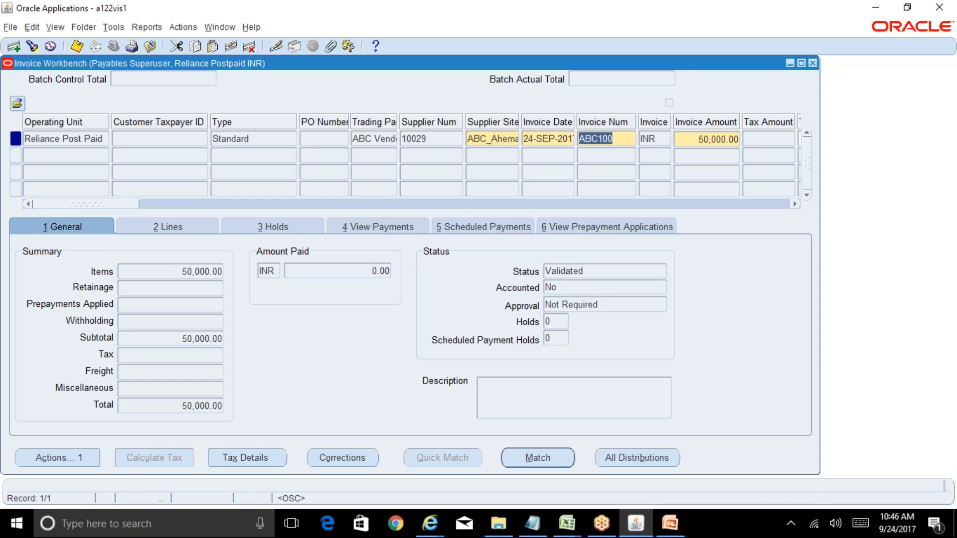
Step: Leave the Invoice Workbench, open Payables Options from the setup functions, and examine its invoice and approval settings
click(812, 63)
click(28, 262)
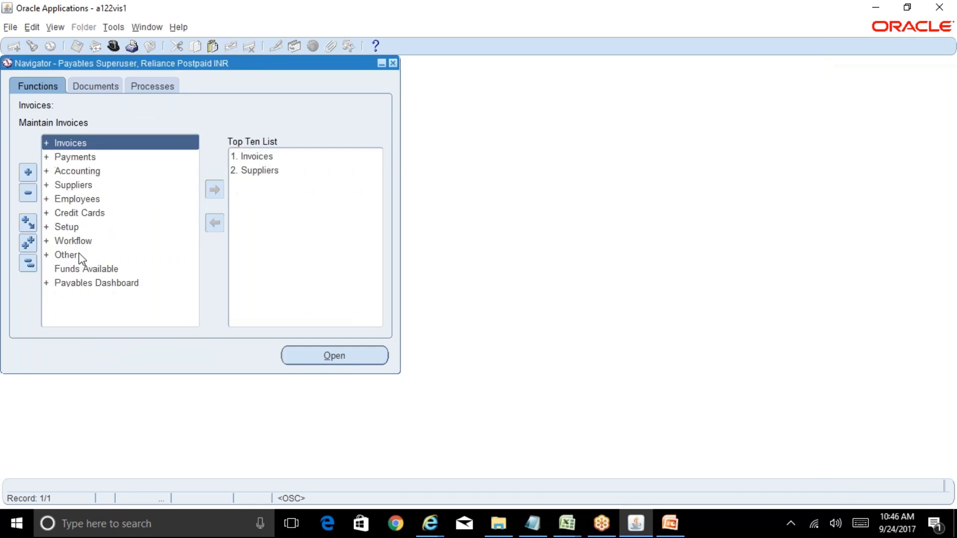
double_click(74, 228)
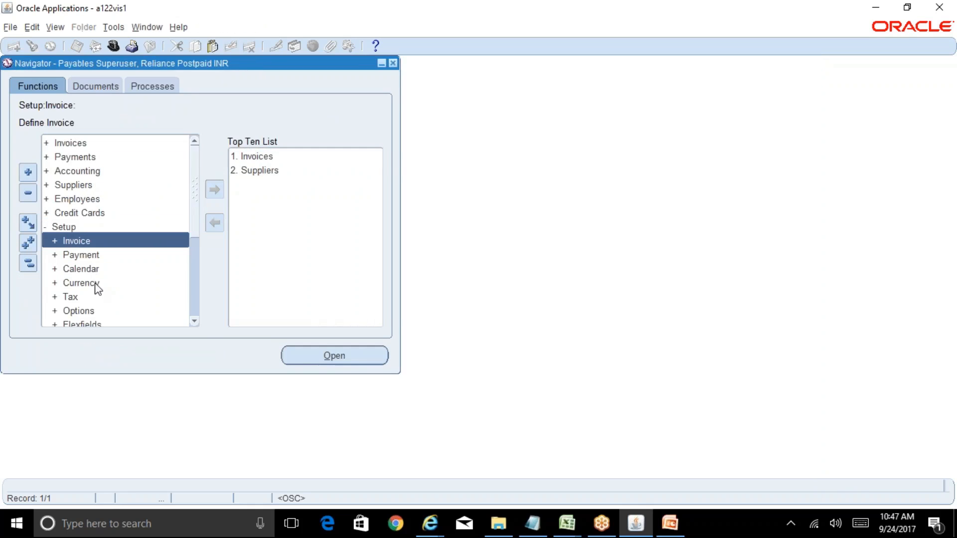
double_click(101, 310)
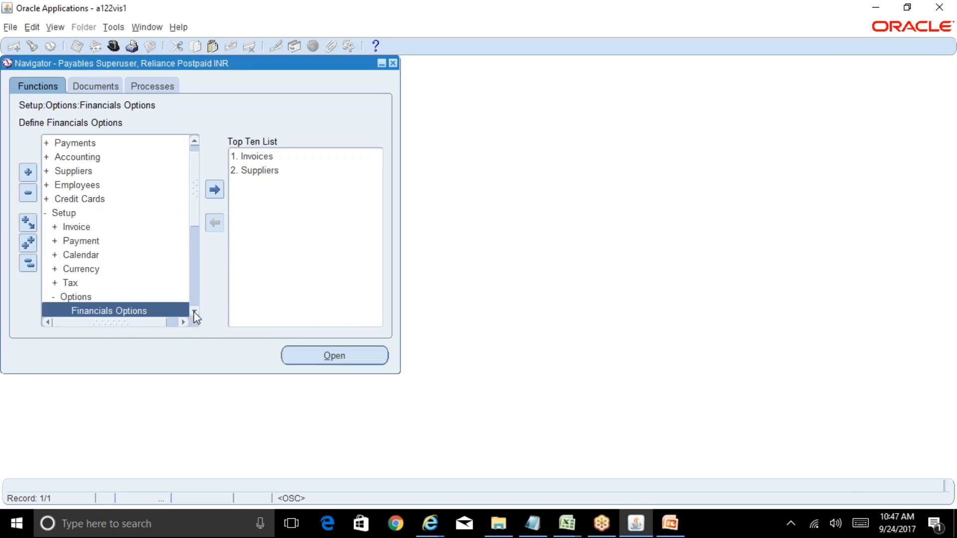
scroll(193, 313, down, 4)
double_click(148, 283)
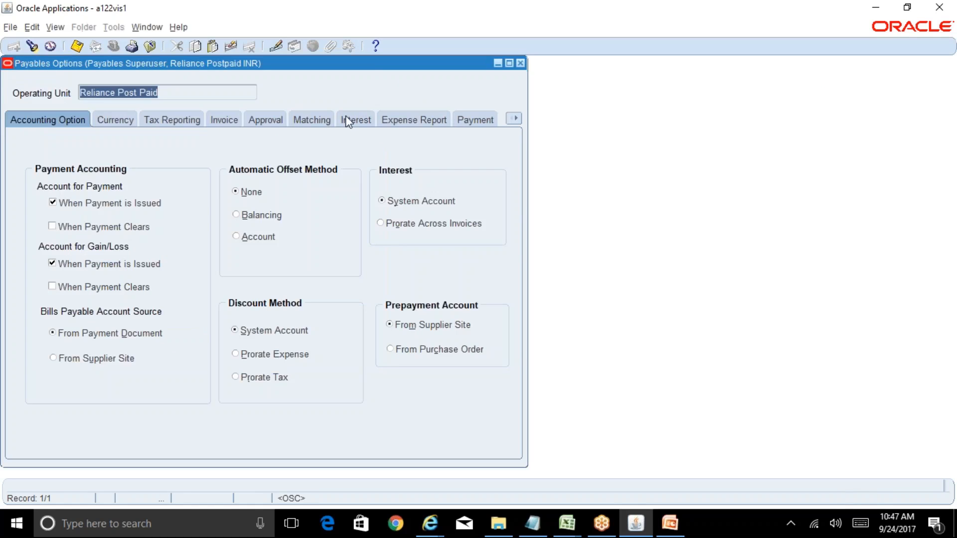
click(224, 120)
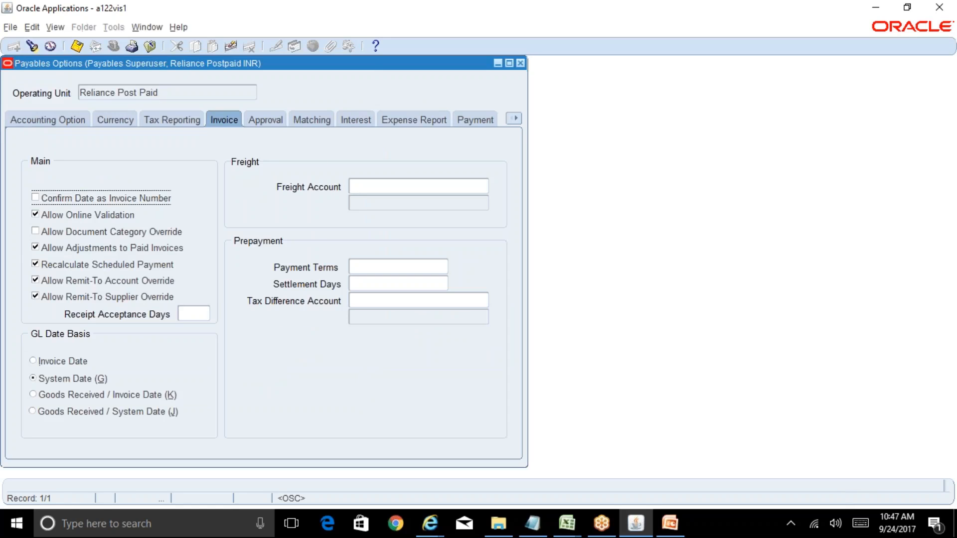
click(282, 120)
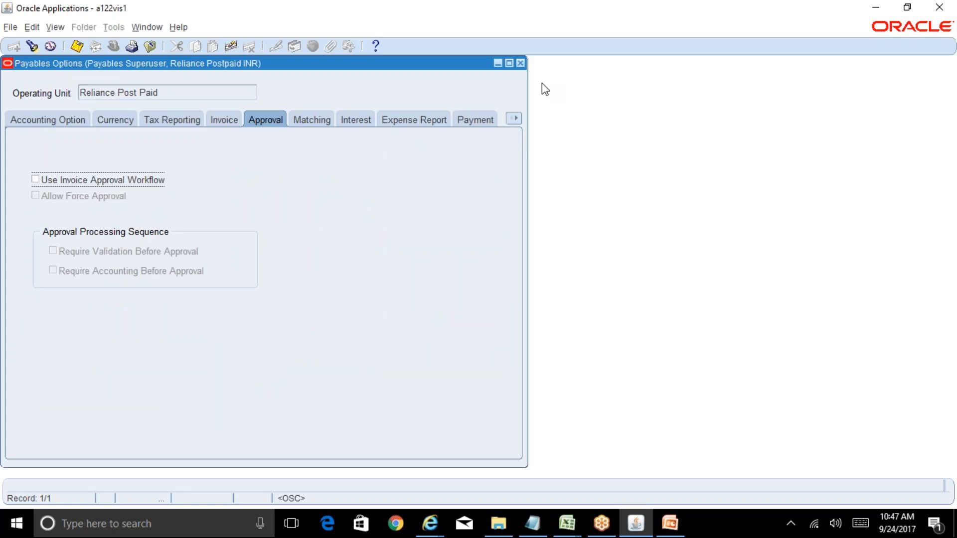
Step: Close Payables Options, return to the Invoice Workbench, and query invoice number ABC100
click(517, 63)
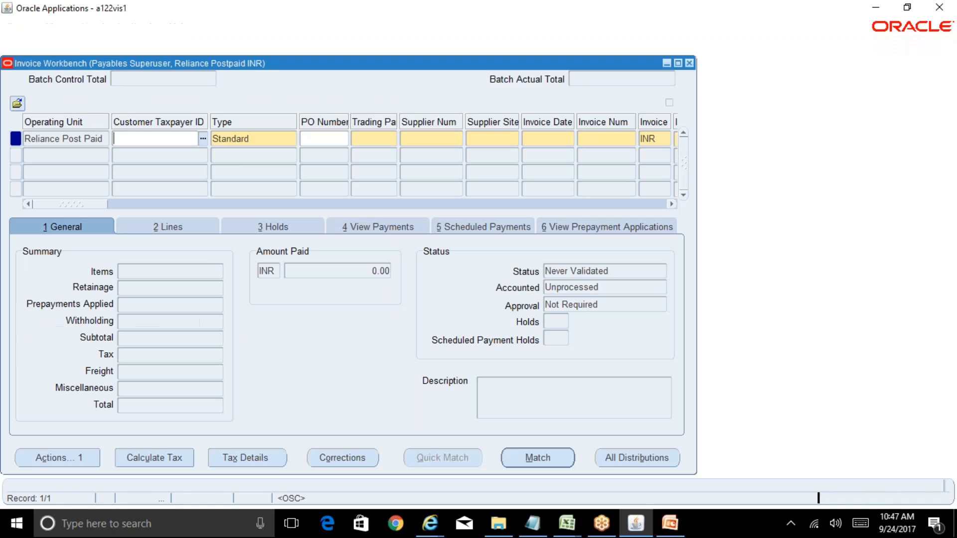
key(F11)
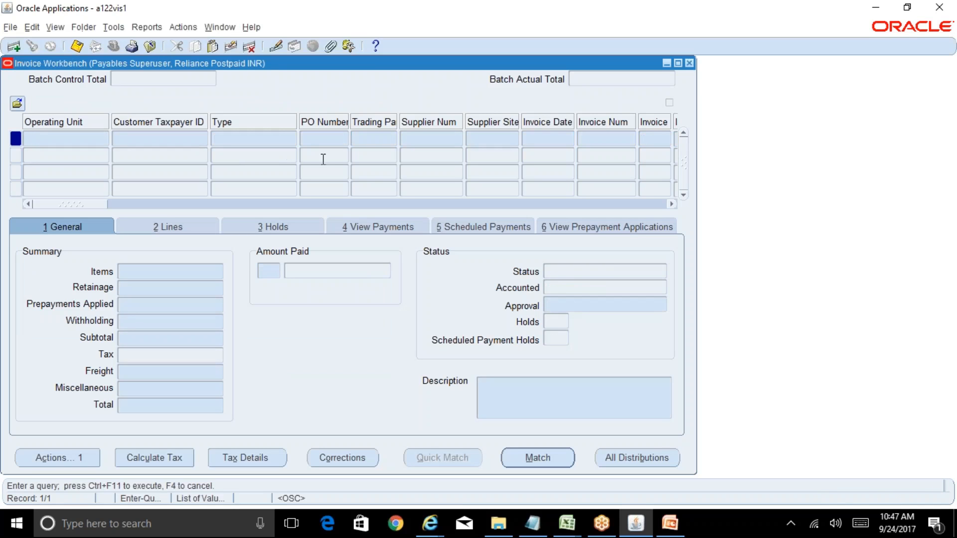
click(595, 140)
text(ABC100)
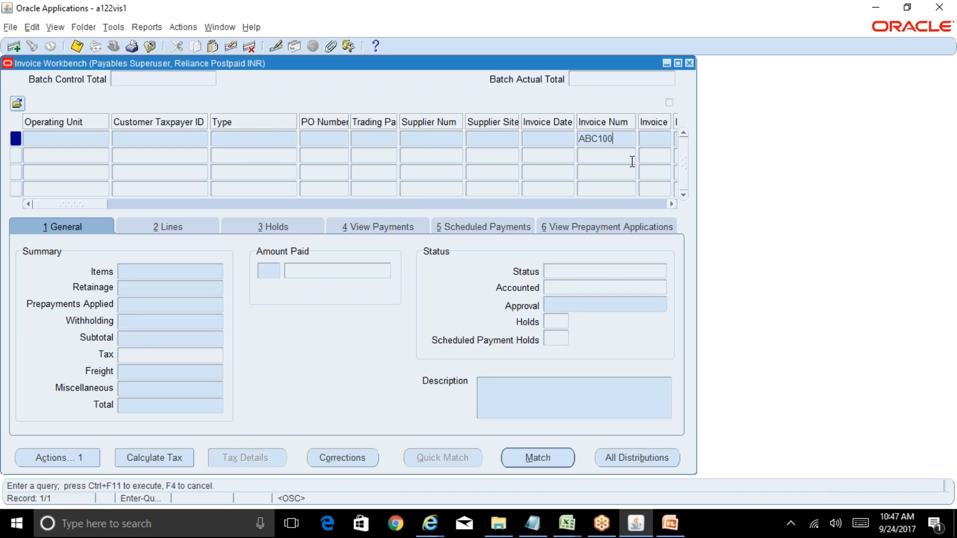
key(ctrl+F11)
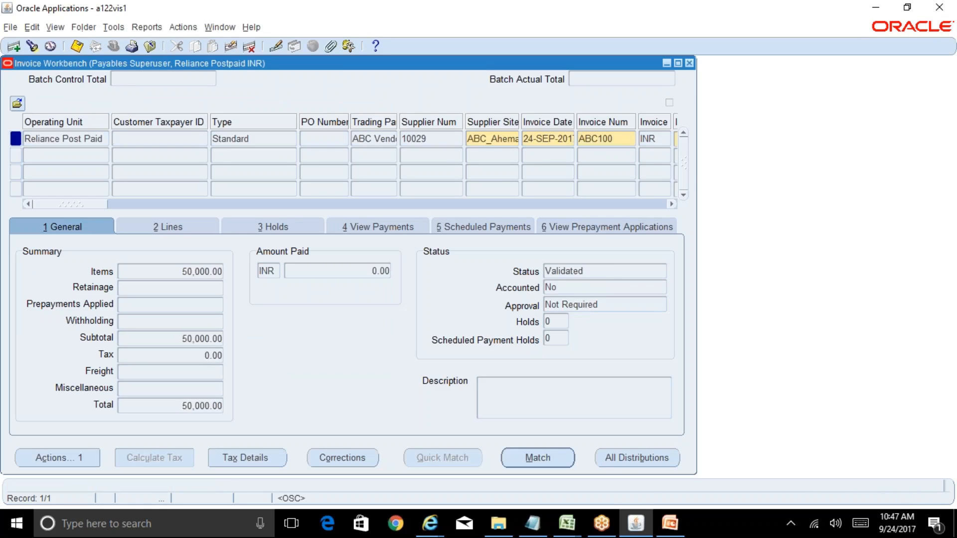
Step: Recheck the queried invoice's approval field and its available invoice actions without applying any
triple_click(606, 305)
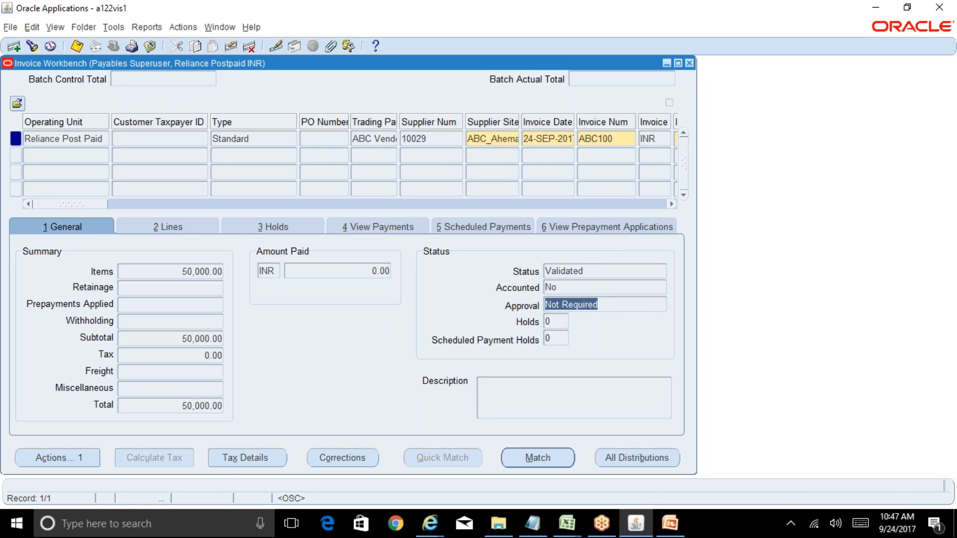
click(79, 456)
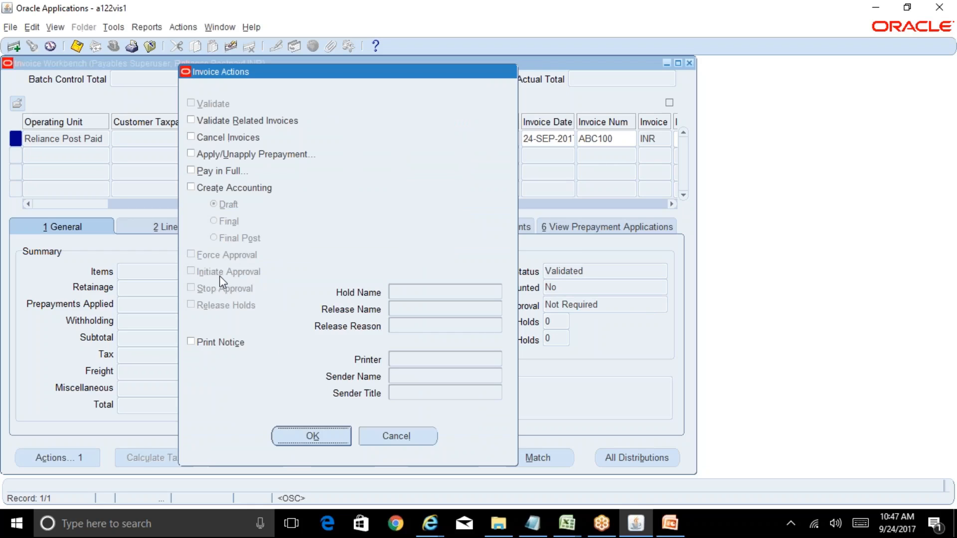
click(403, 438)
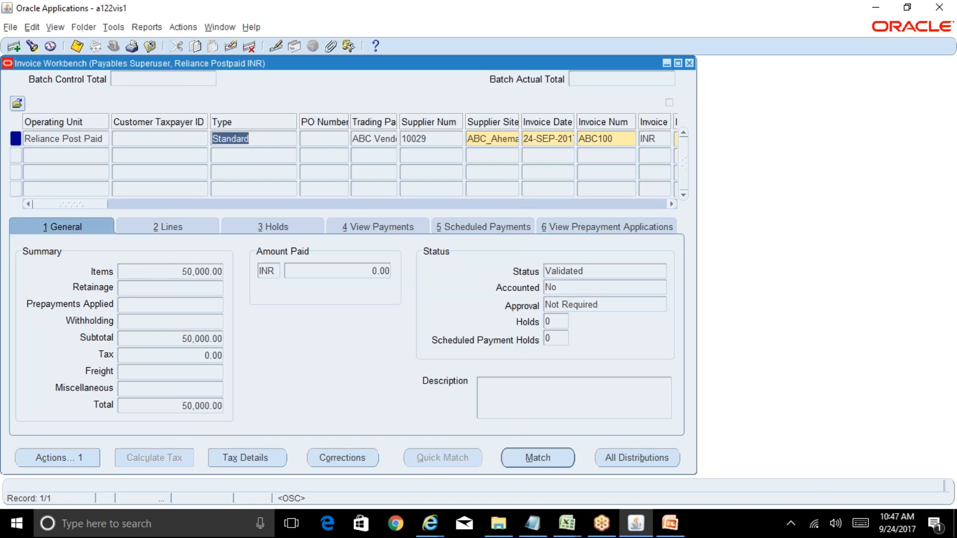
click(604, 305)
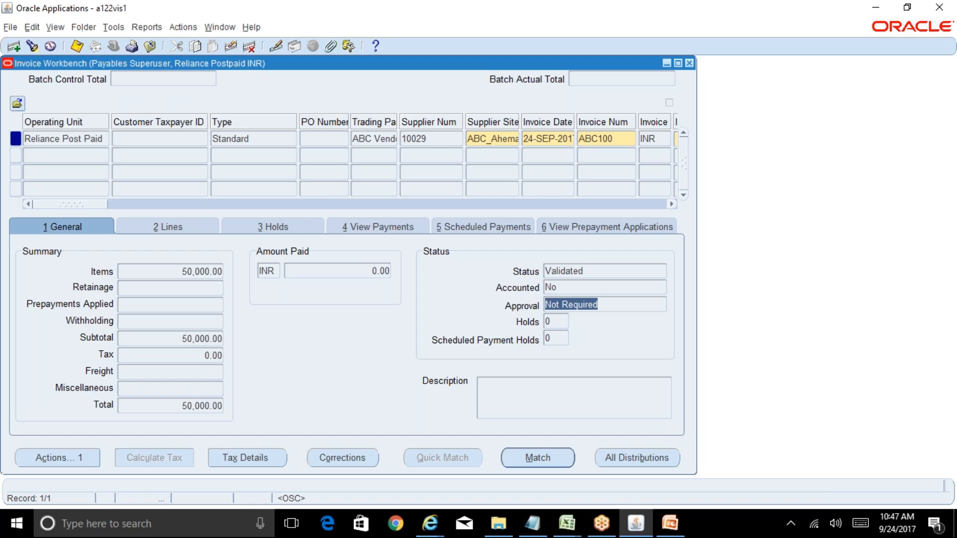
Step: Check the invoice's status, approval and accounted fields, and create accounting for it in Draft mode
click(591, 277)
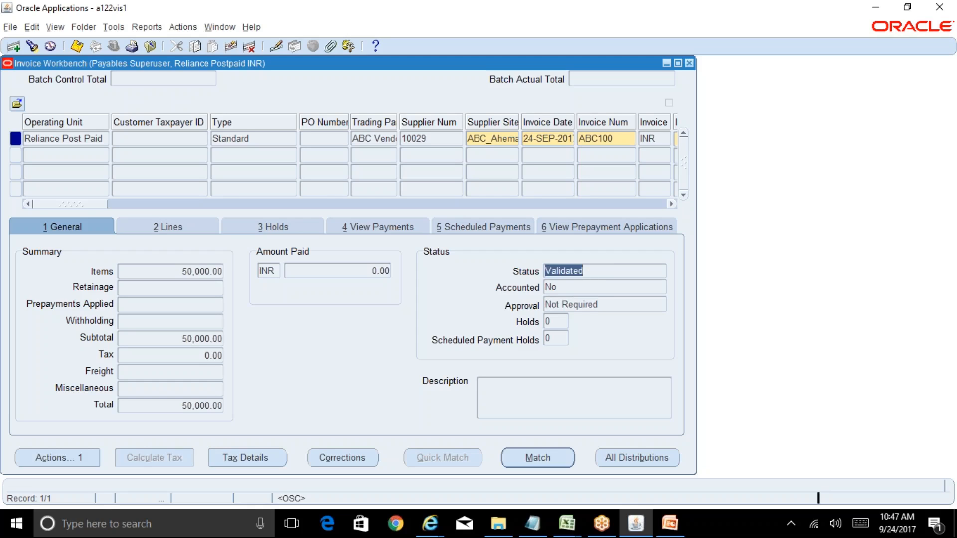
click(602, 304)
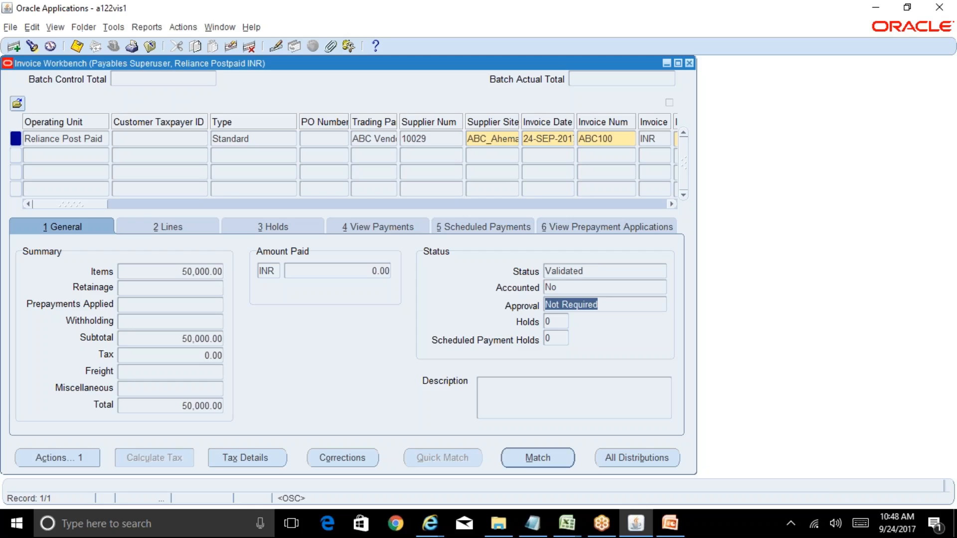
click(582, 282)
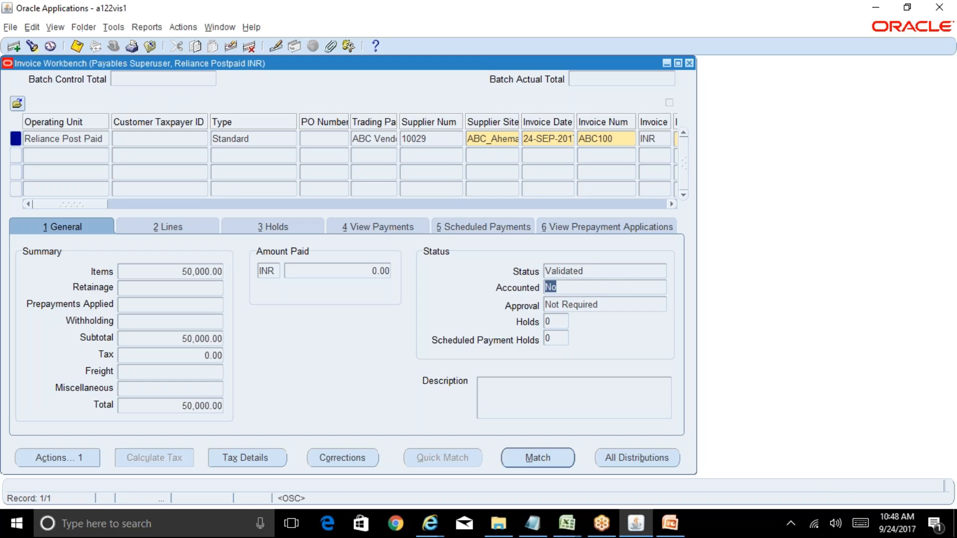
click(61, 459)
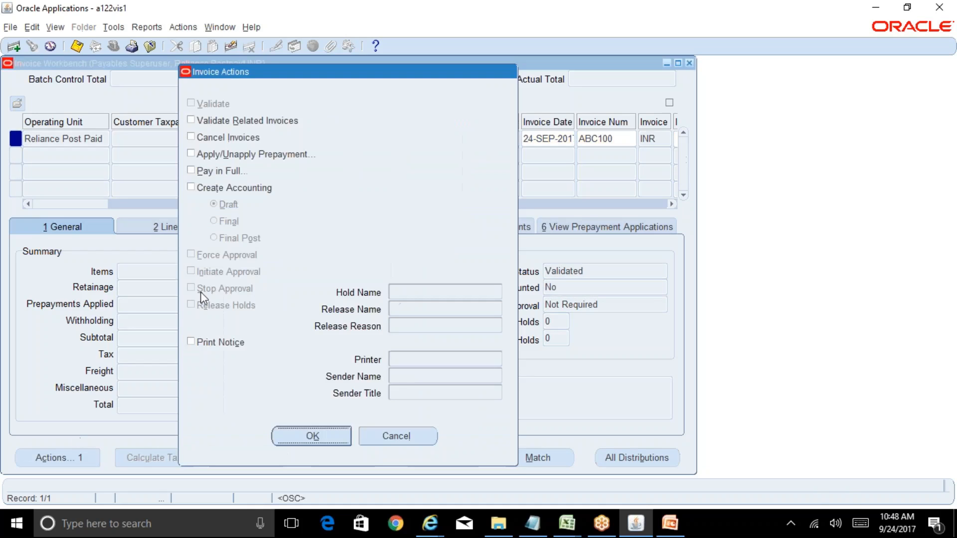
click(244, 193)
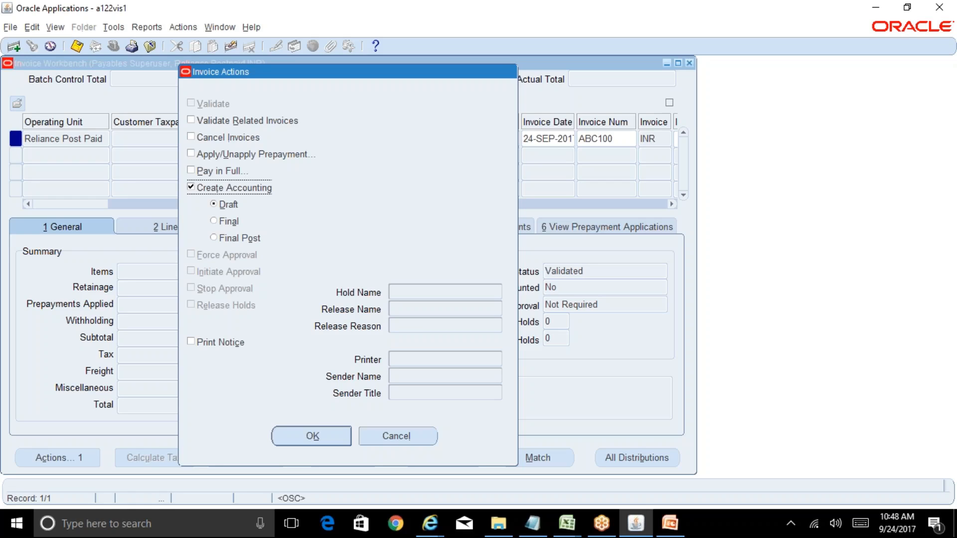
click(339, 433)
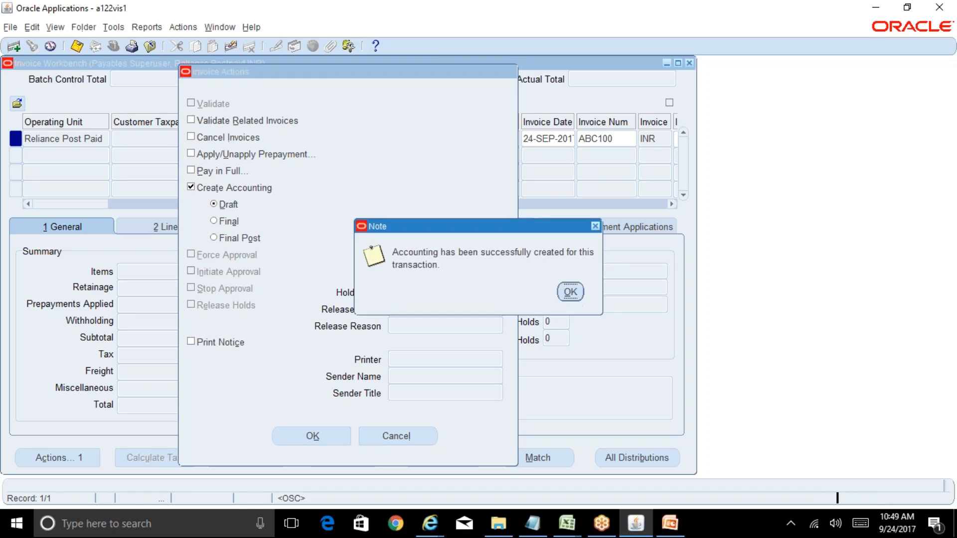
click(573, 292)
click(574, 289)
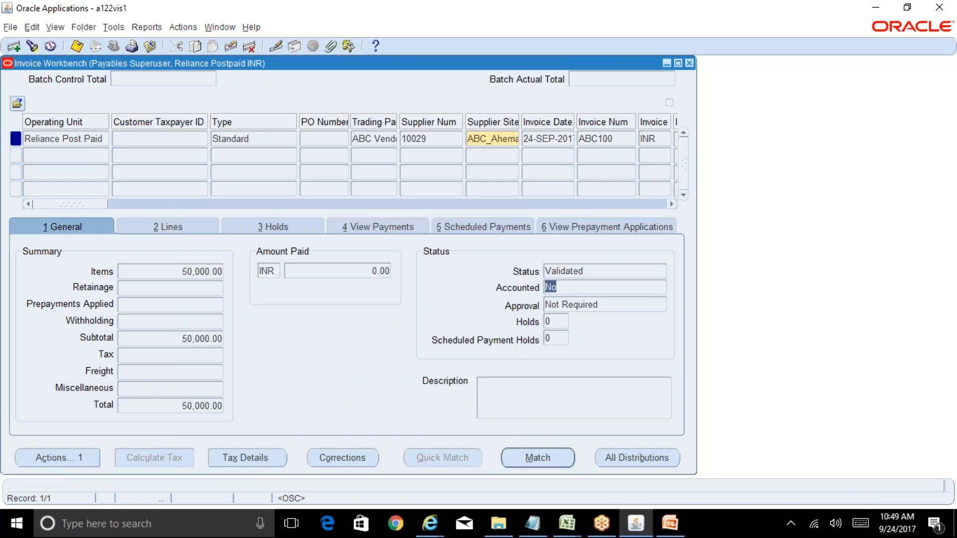
Step: Request the invoice's accounting view, return to the workbench, and check the accounts on both of its distributions
click(145, 28)
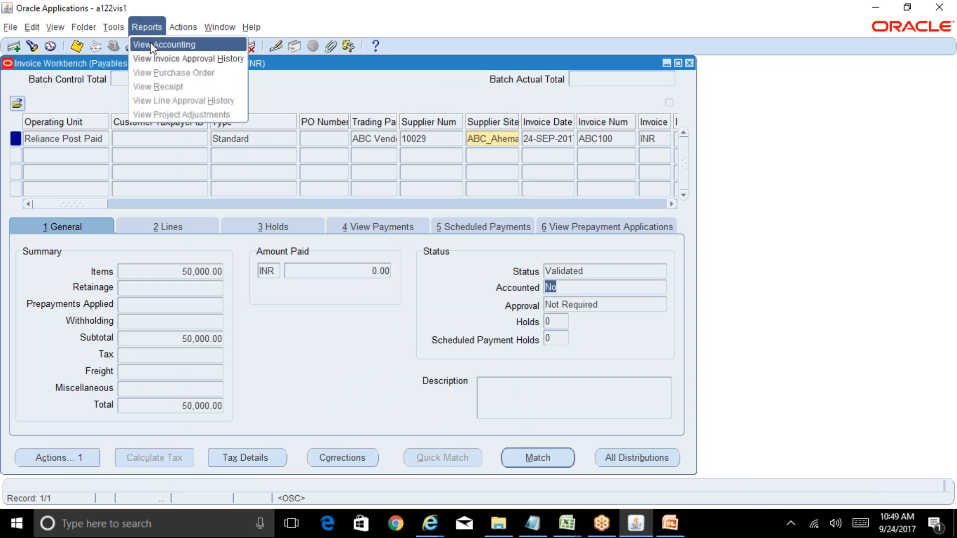
click(151, 44)
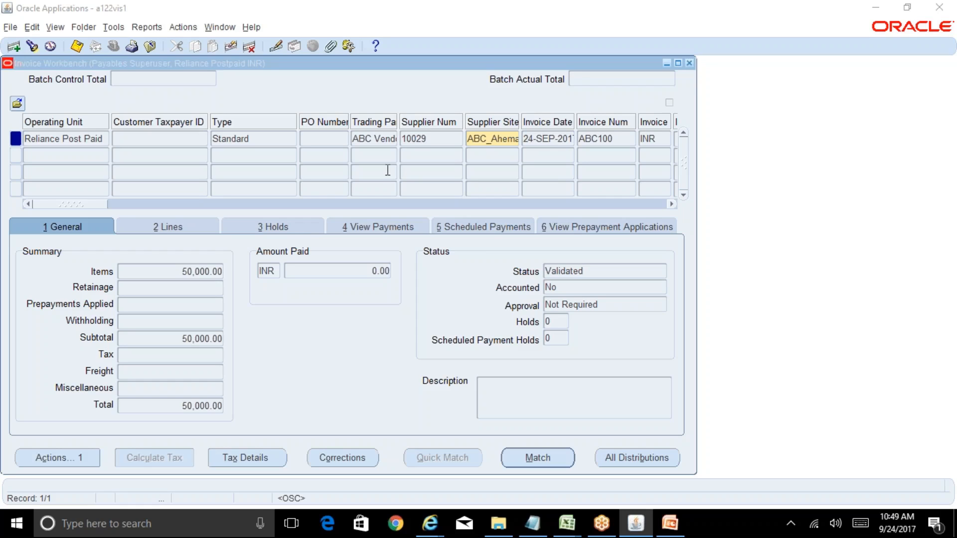
click(622, 458)
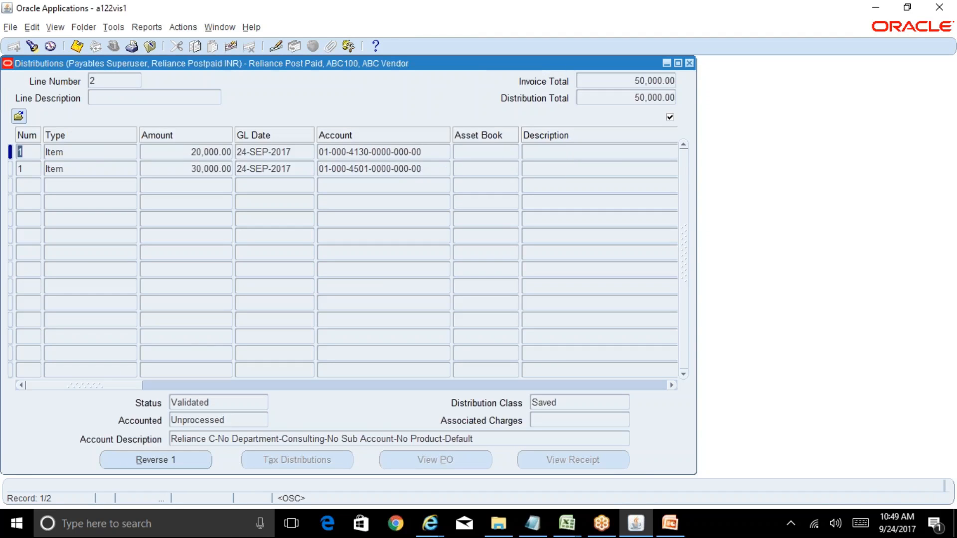
click(423, 154)
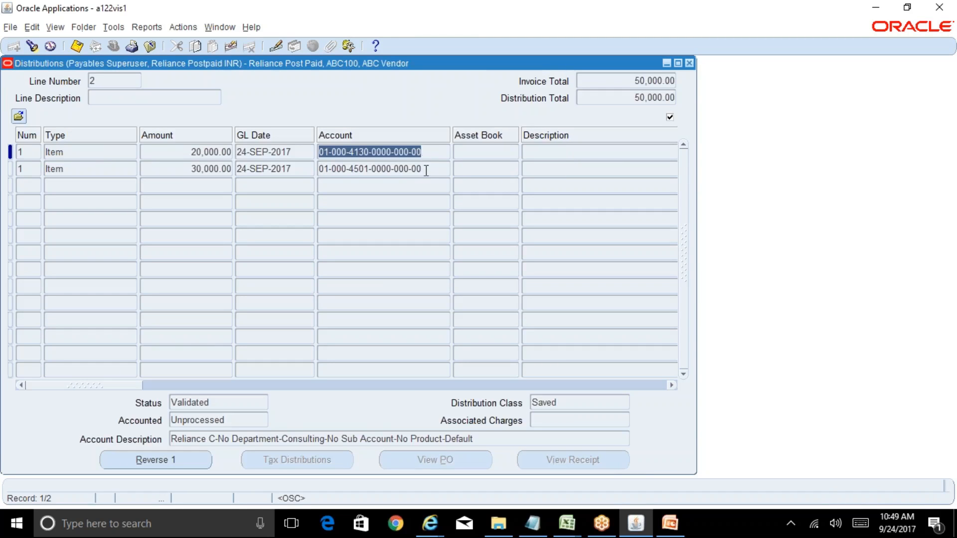
click(424, 168)
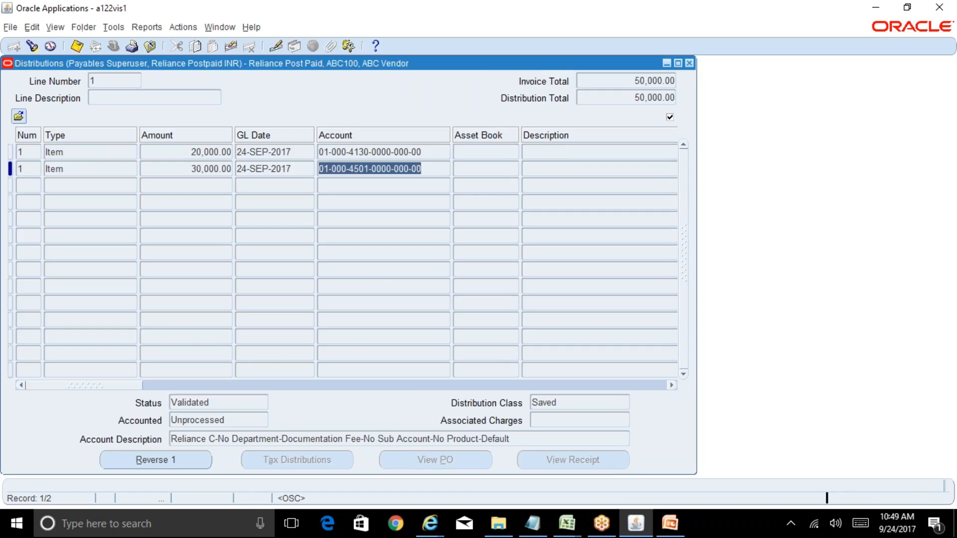
click(689, 64)
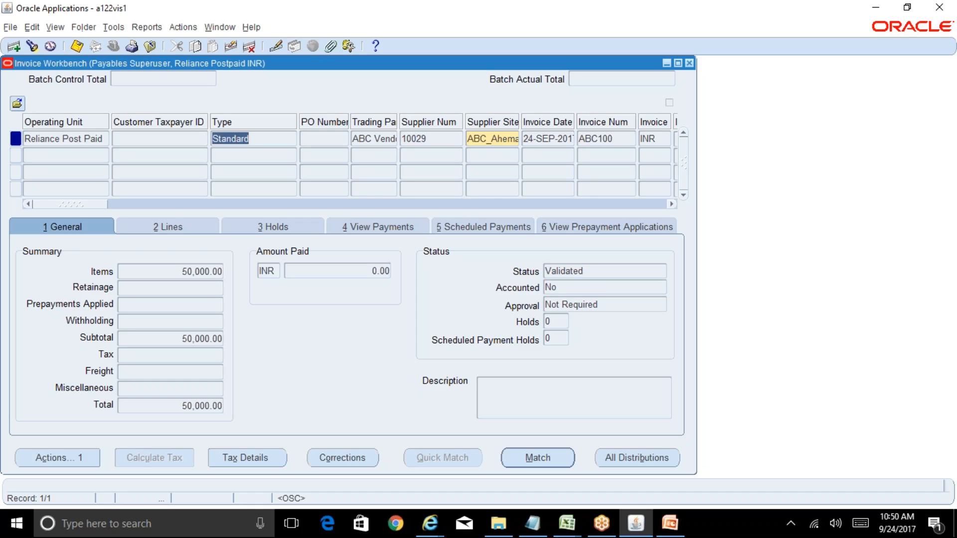
Step: View the invoice's accounting again and examine its subledger journal entry lines in the browser
click(149, 27)
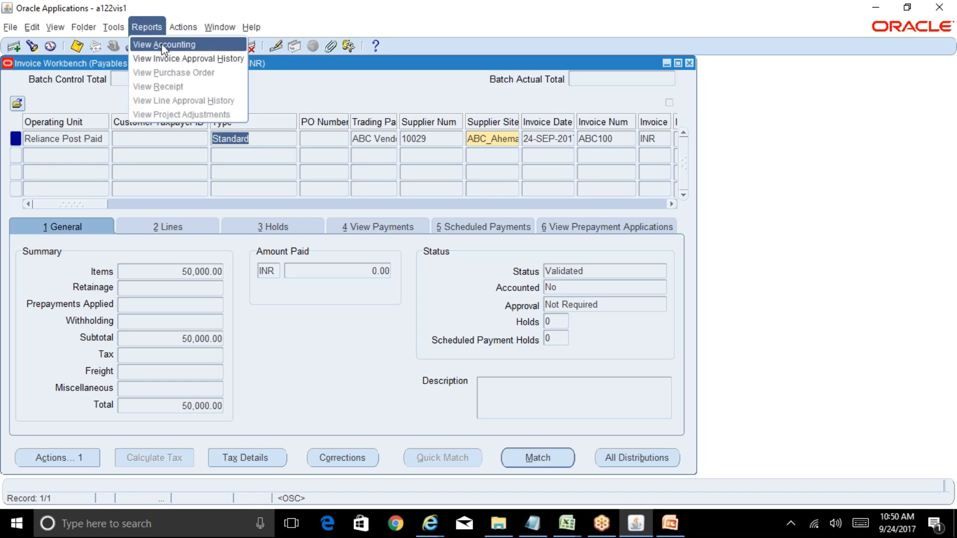
click(163, 47)
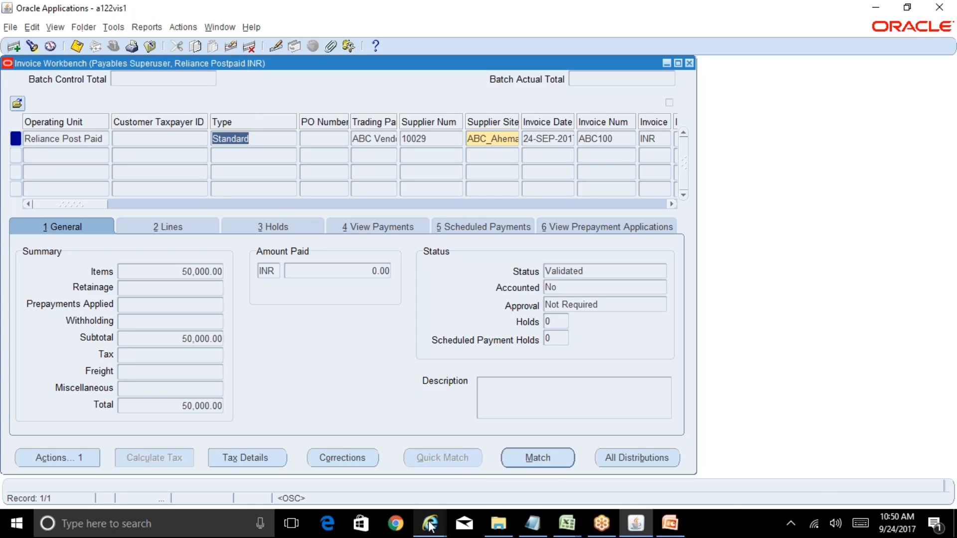
mouse_move(429, 525)
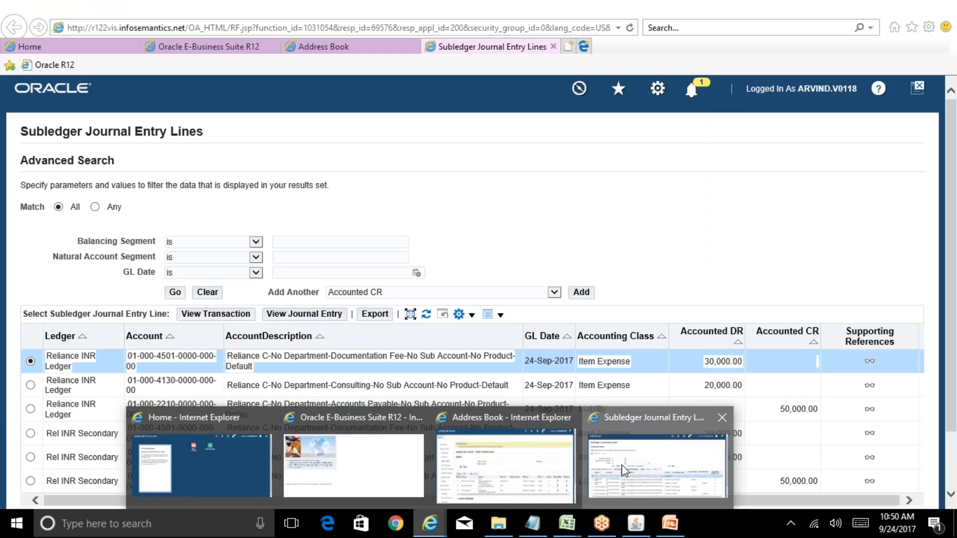
click(621, 464)
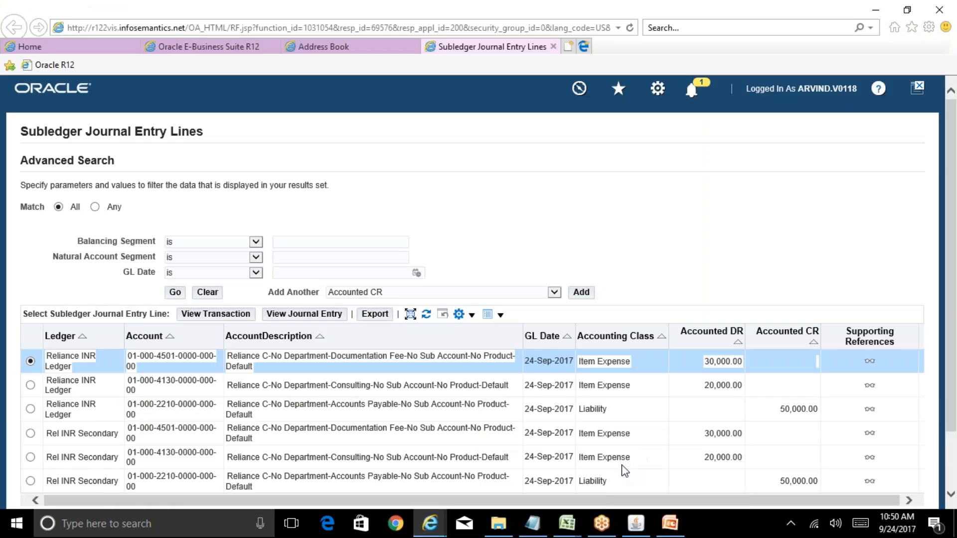
drag(949, 268, 955, 348)
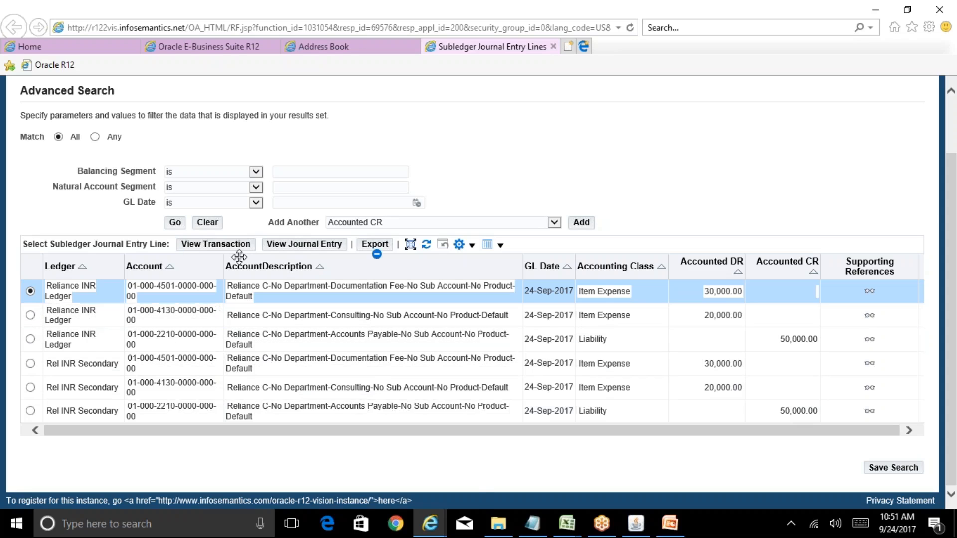
Step: View the journal entry for the first Reliance INR Ledger line and examine the expanded details of its line 1
click(305, 244)
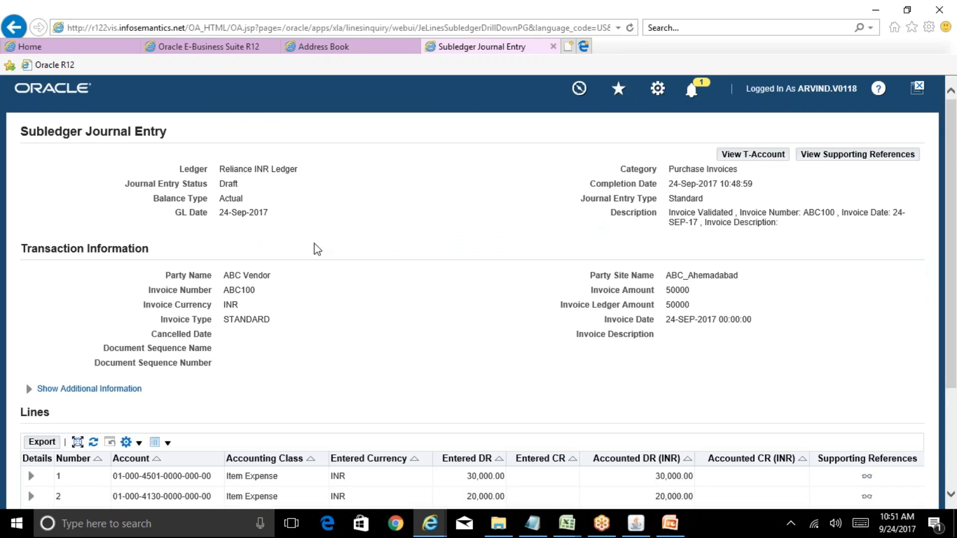
drag(955, 251, 956, 359)
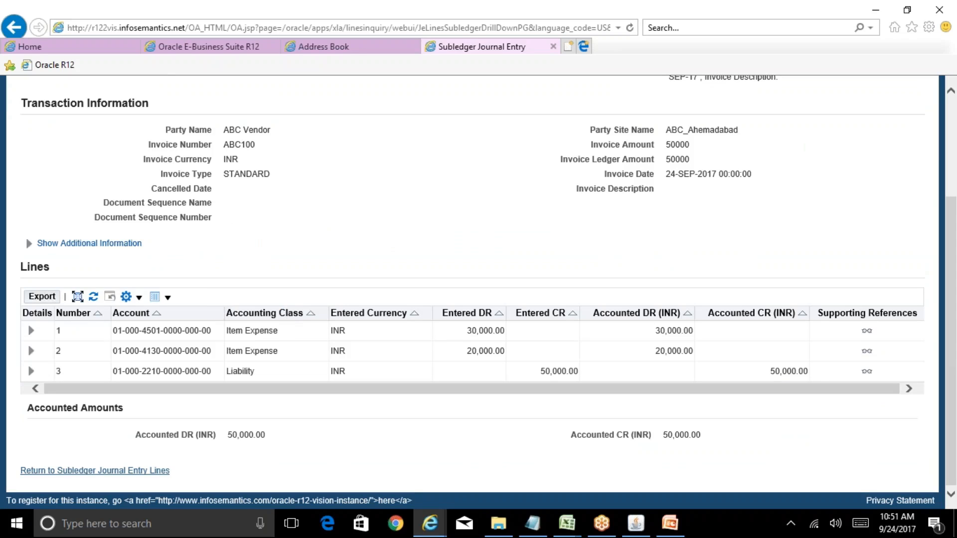
click(31, 330)
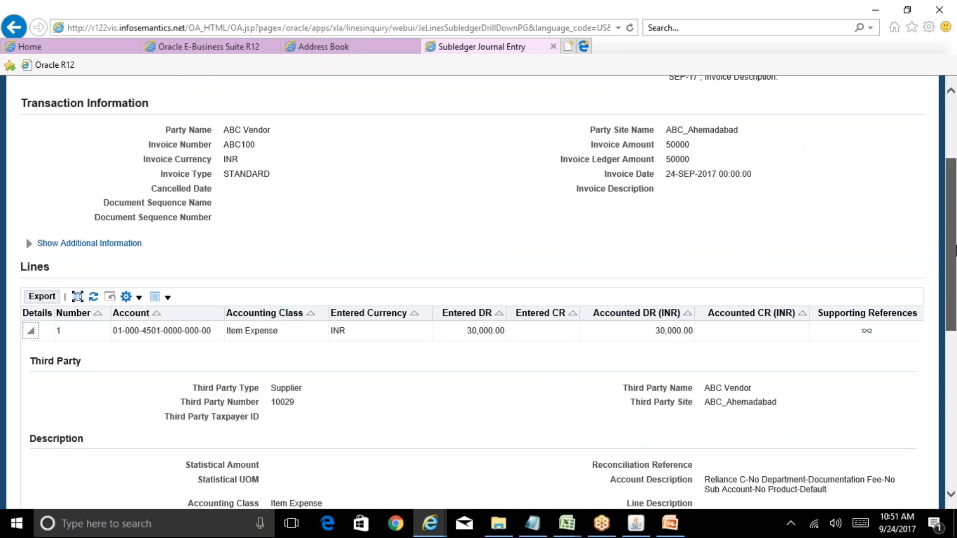
drag(954, 234, 954, 344)
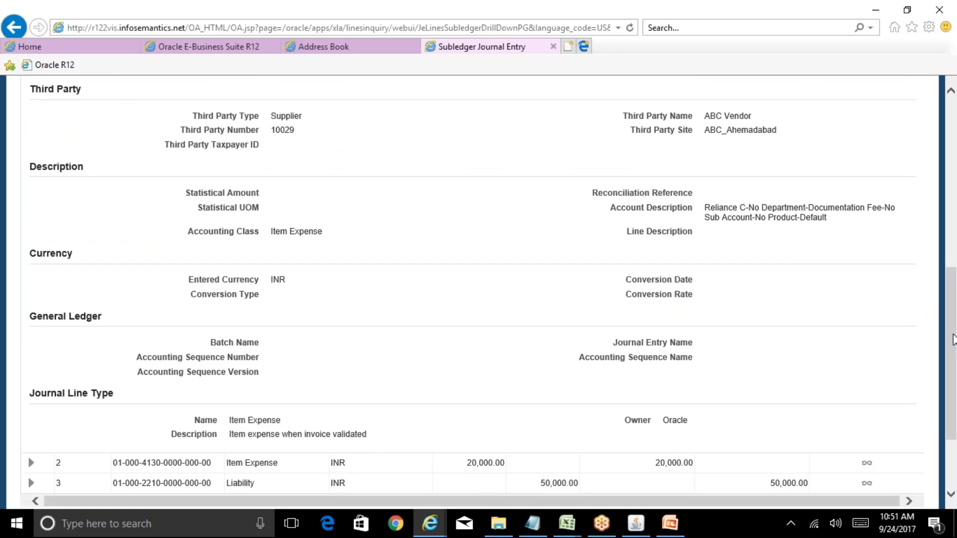
scroll(953, 339, up, 5)
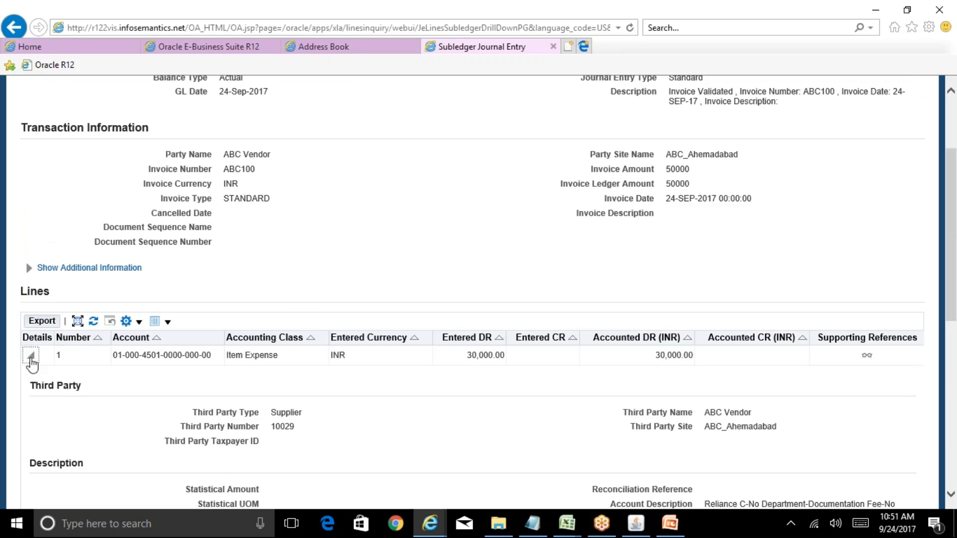
click(31, 356)
scroll(432, 209, up, 2)
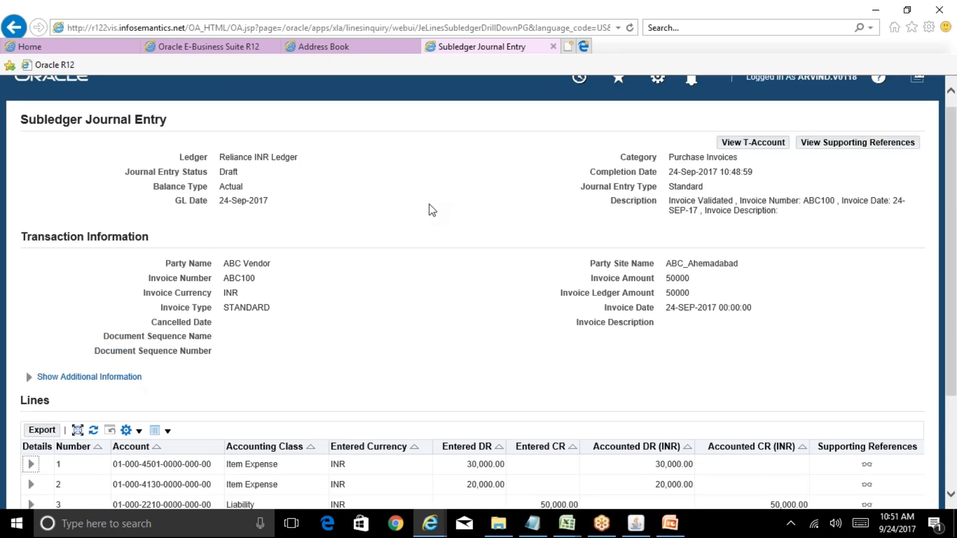
Step: Check the journal entry's status and lines, comparing them with the invoice status in the Oracle Applications workbench
double_click(228, 172)
scroll(902, 250, down, 2)
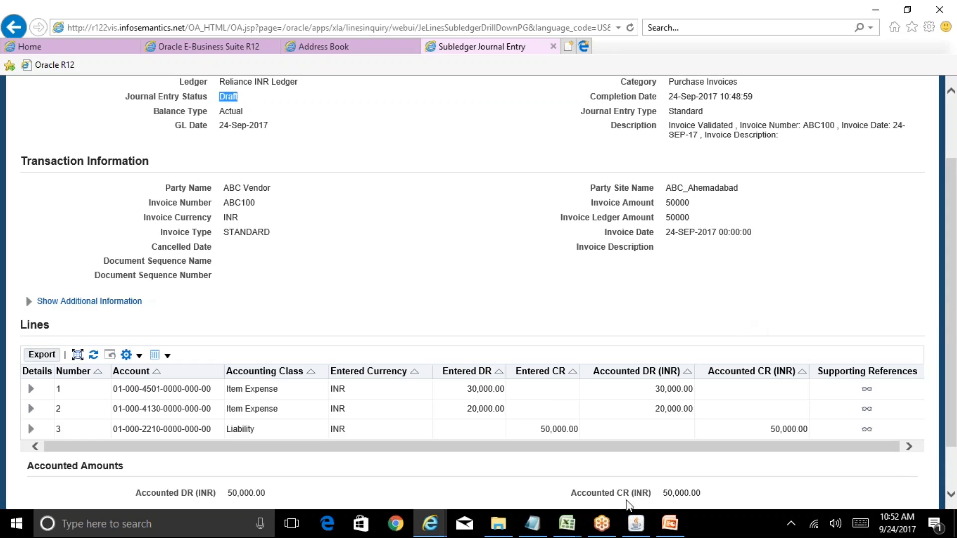
click(638, 527)
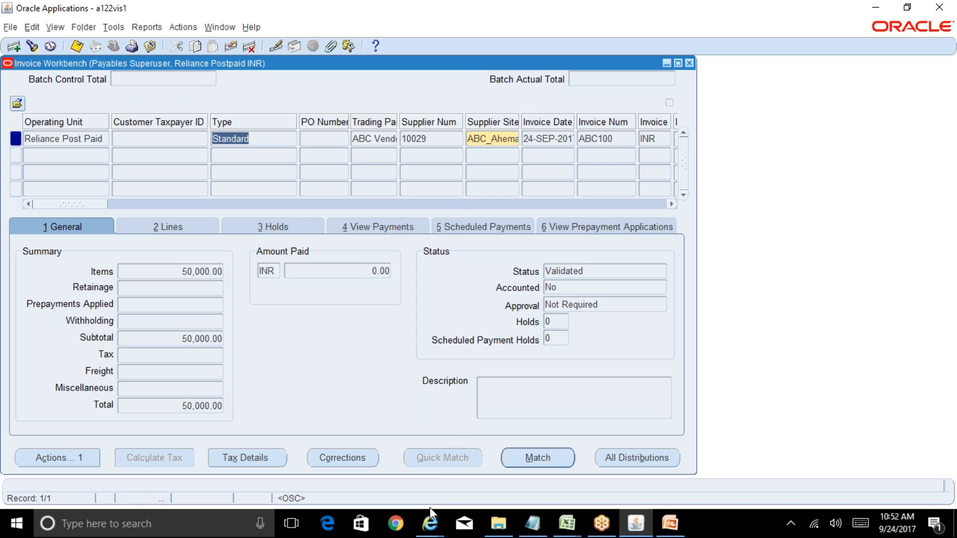
mouse_move(430, 521)
click(621, 471)
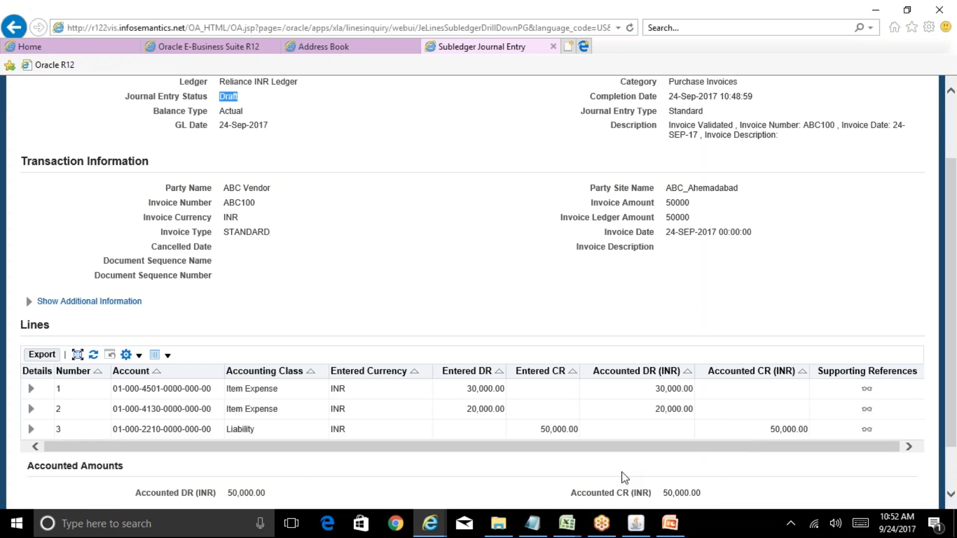
scroll(623, 476, up, 2)
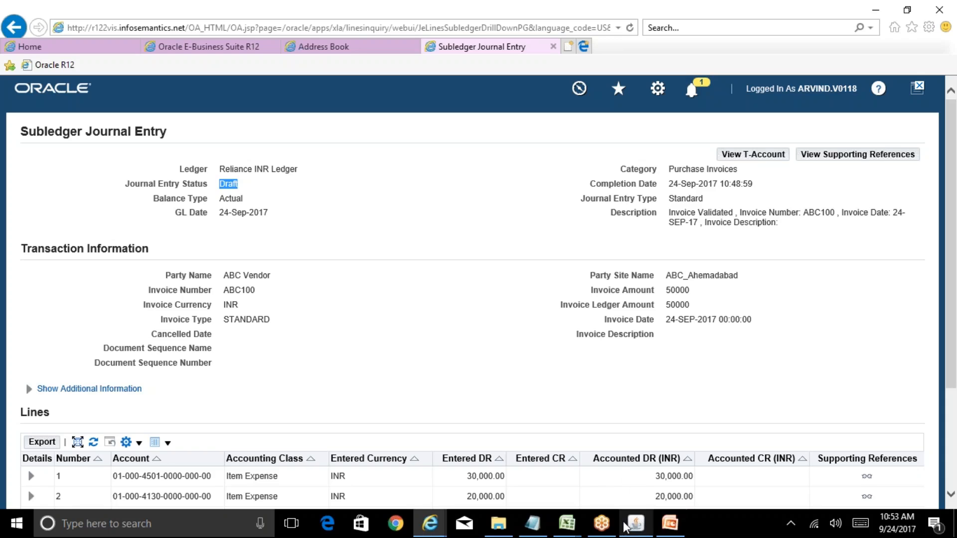
Step: In Oracle Applications, change the account segment of invoice line 1's default distribution account to 4140 Training and save
click(636, 524)
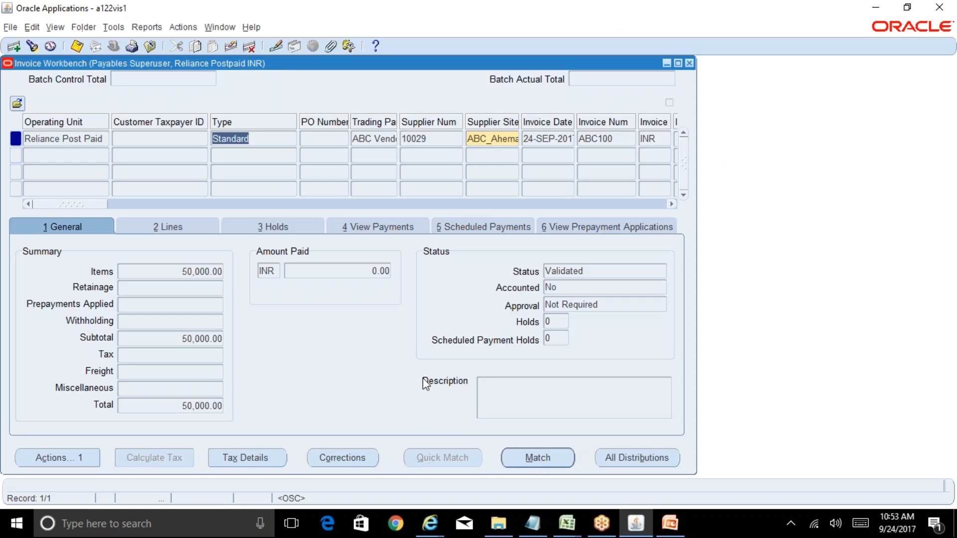
click(202, 231)
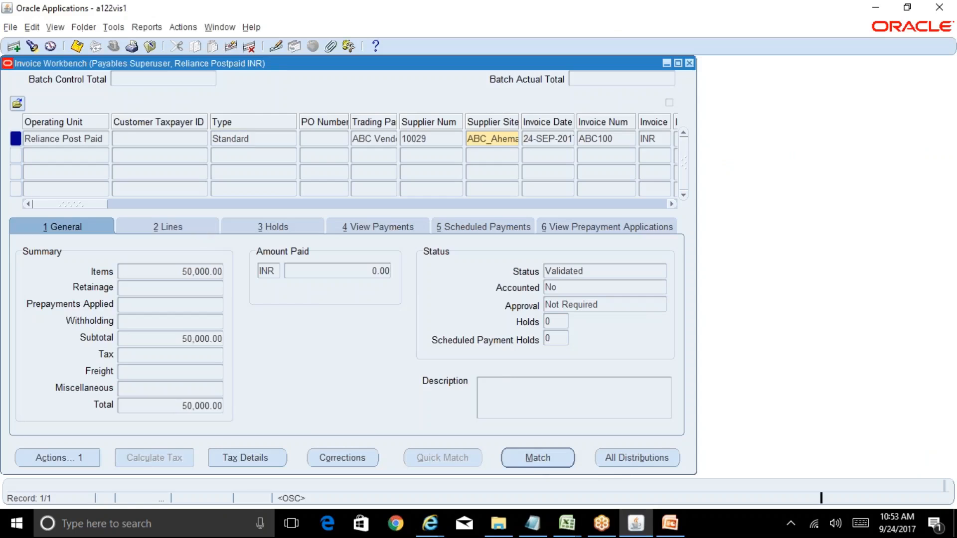
drag(74, 389, 139, 394)
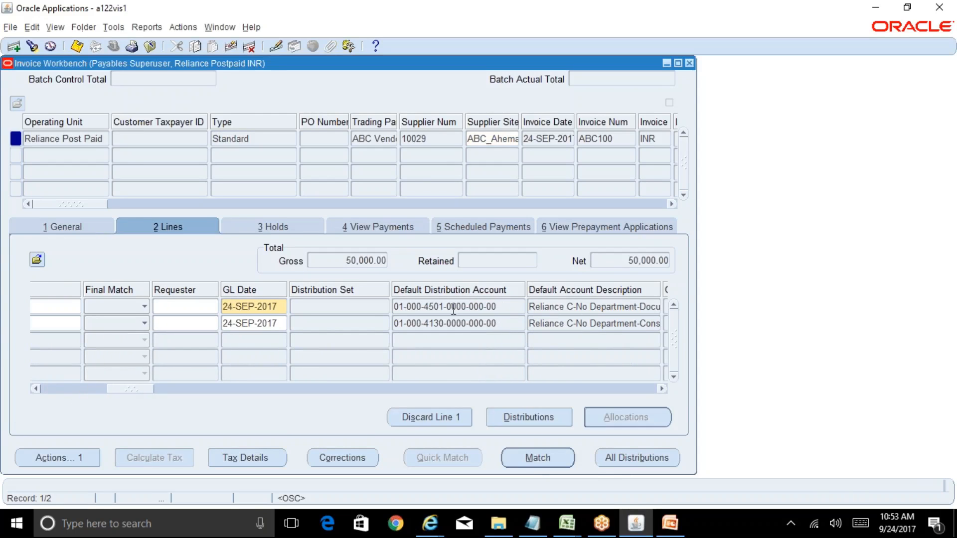
click(498, 307)
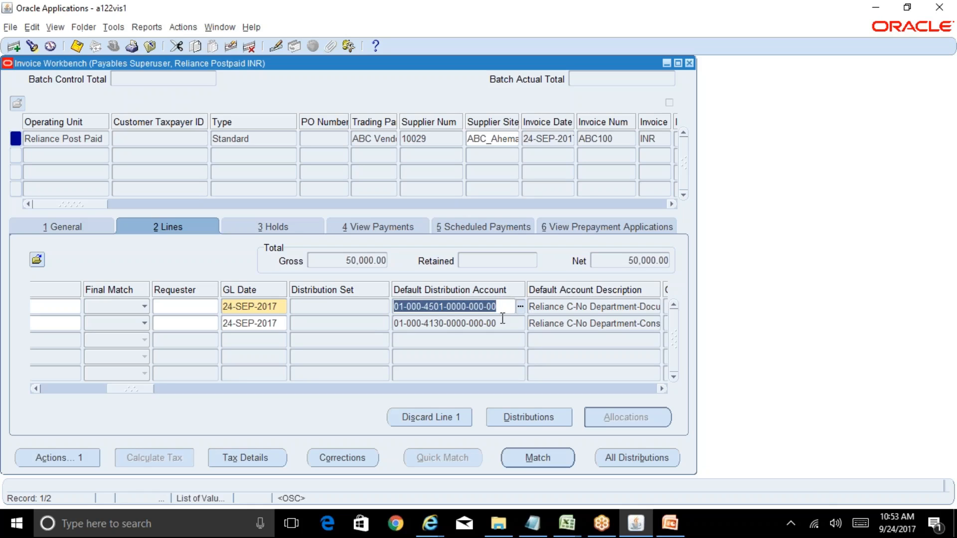
click(521, 307)
click(311, 243)
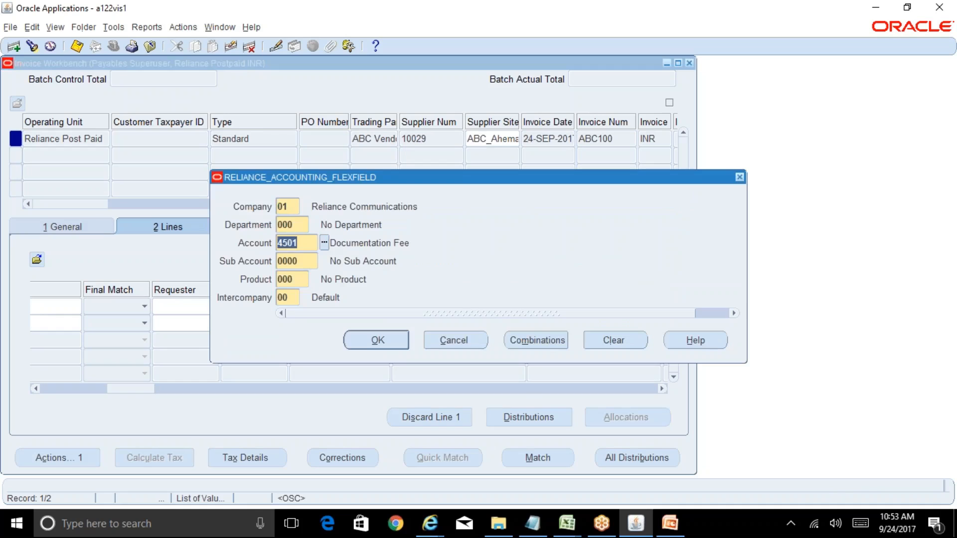
click(324, 243)
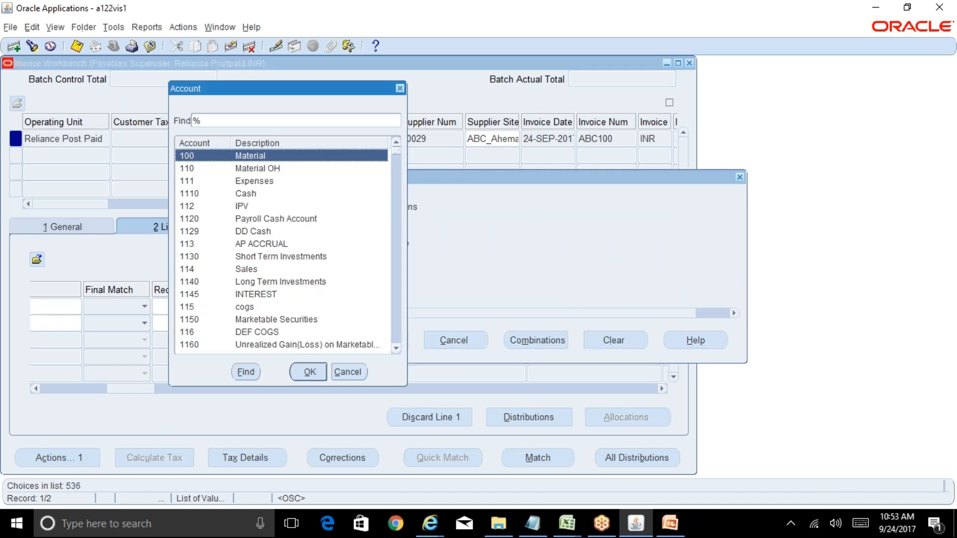
text(4)
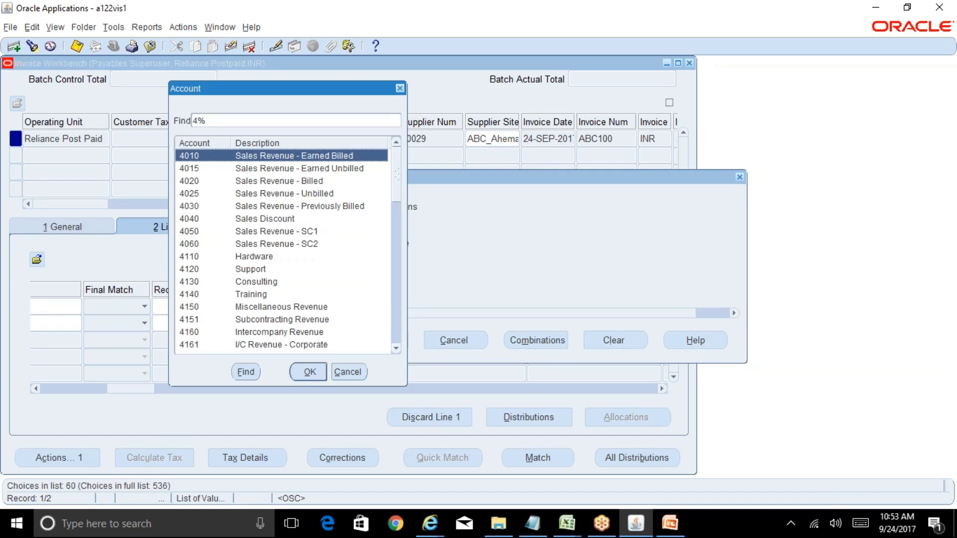
key(Down)
key(Down)
key(Down)
key(Down)
key(Down)
key(Down)
key(Down)
key(Down)
key(Down)
key(Down)
key(Down)
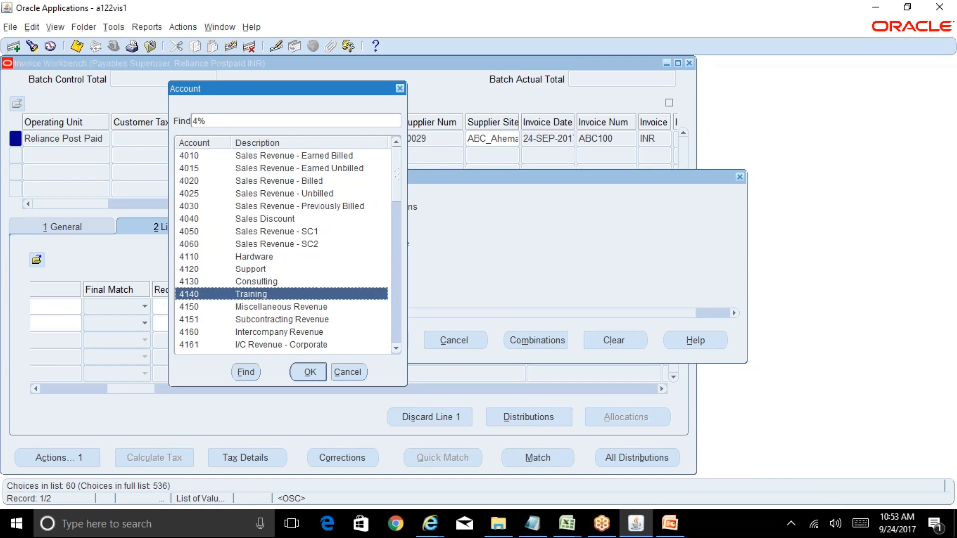
key(Return)
click(392, 344)
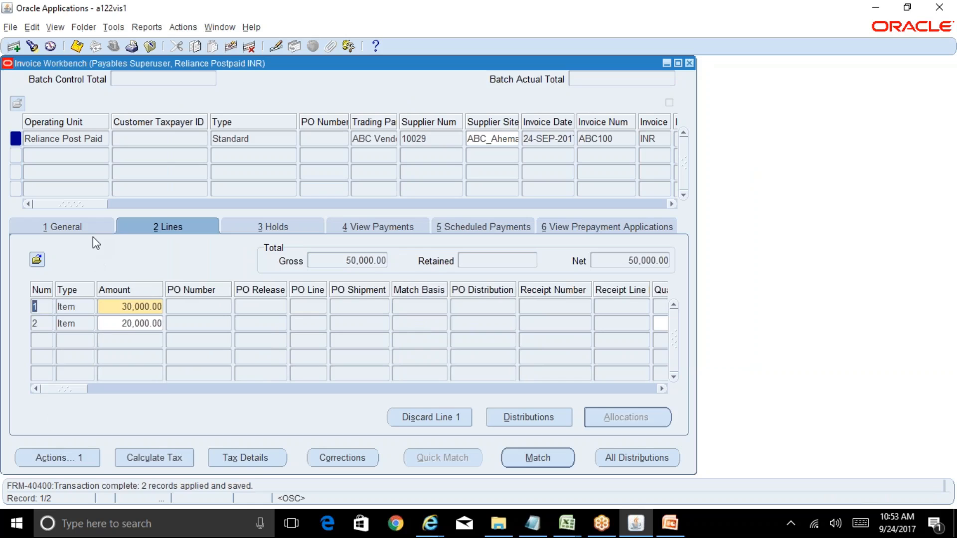
Step: Try to create accounting for the changed invoice without validating it, and leave the invoice actions
click(57, 457)
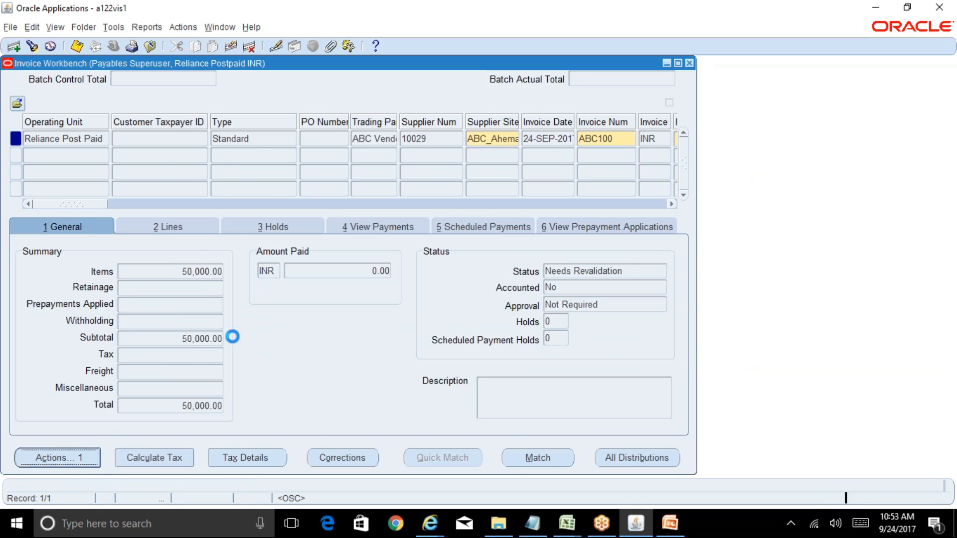
click(215, 188)
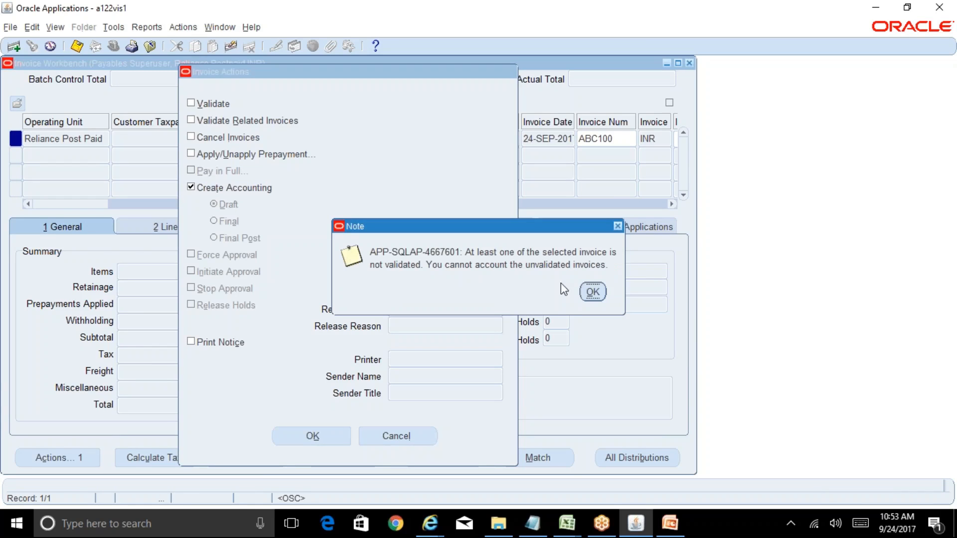
click(598, 292)
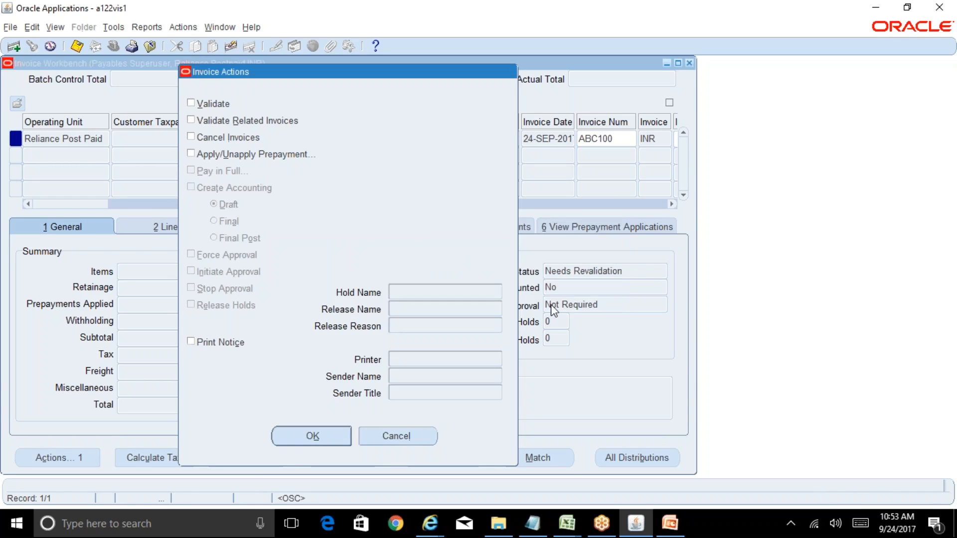
click(424, 433)
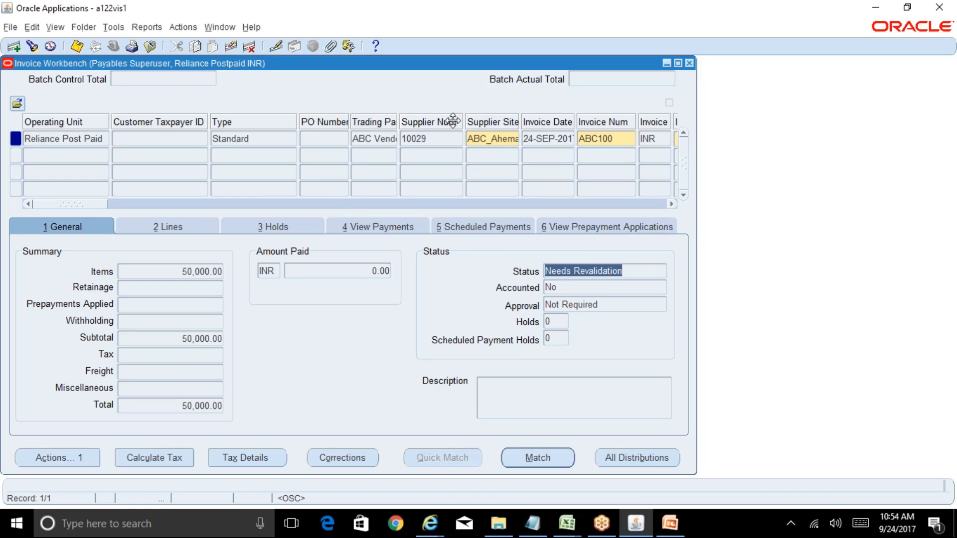
click(441, 138)
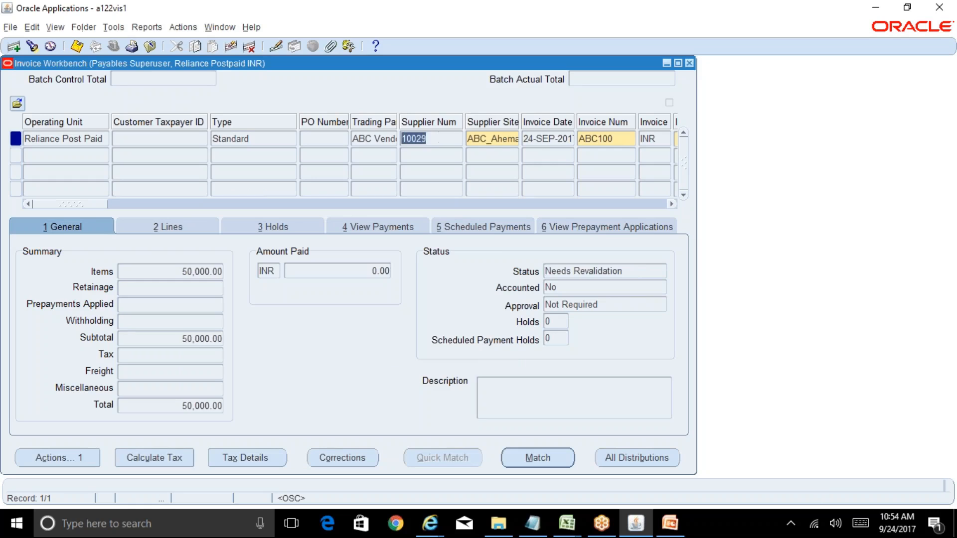
click(505, 140)
click(621, 138)
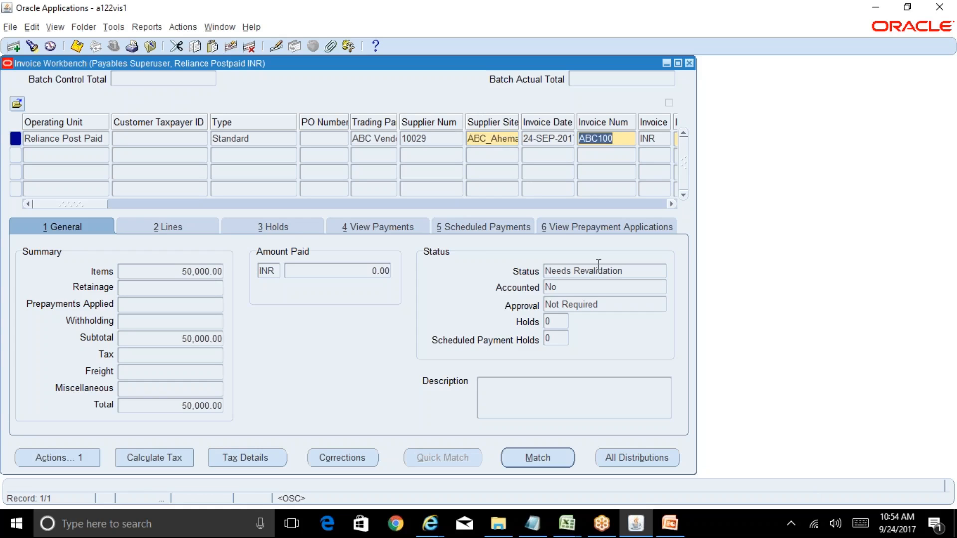
click(434, 137)
click(383, 141)
click(259, 137)
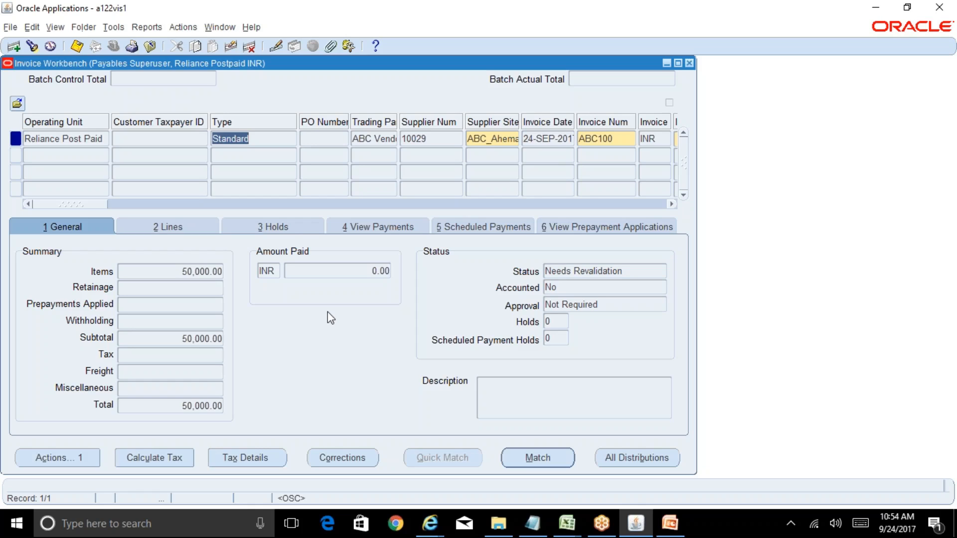
Step: Validate invoice ABC100 again and create its accounting in Final mode
click(74, 461)
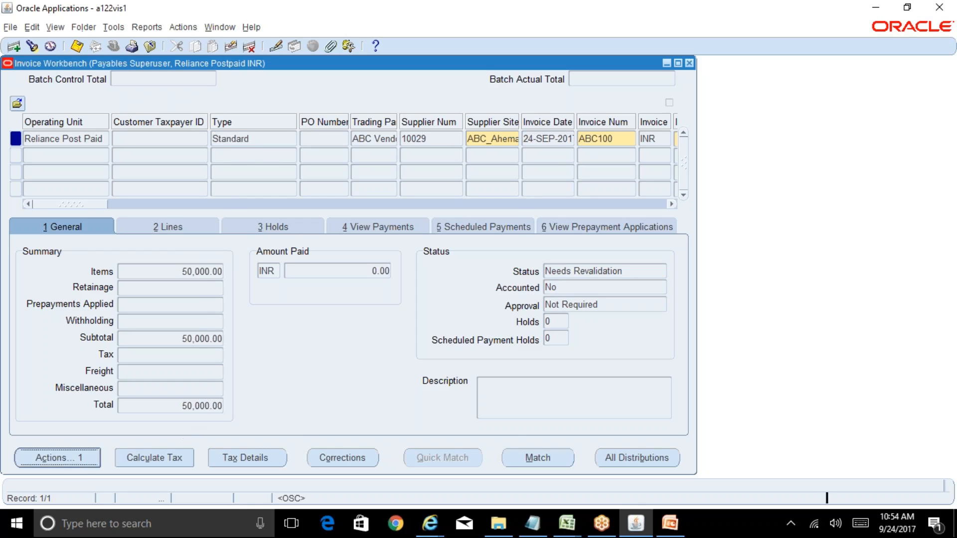
click(199, 106)
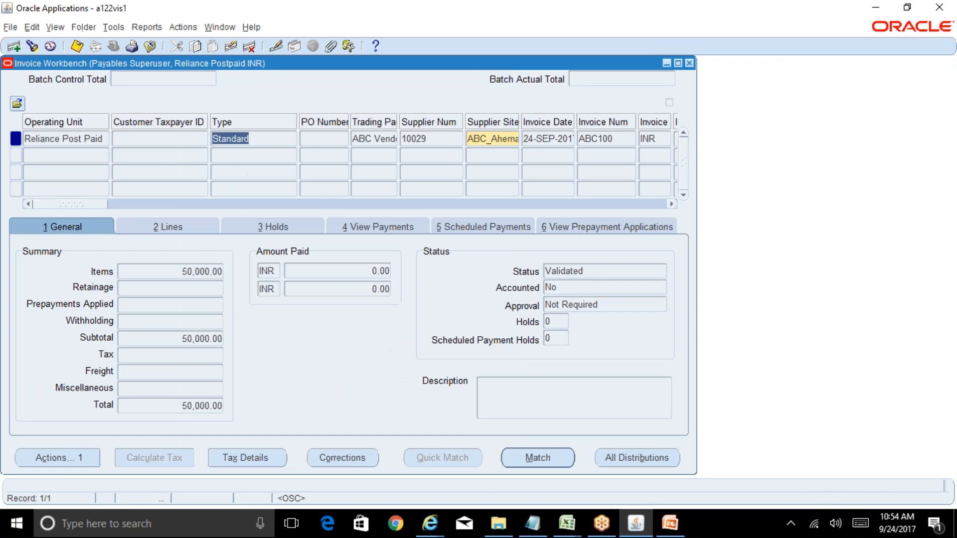
click(80, 455)
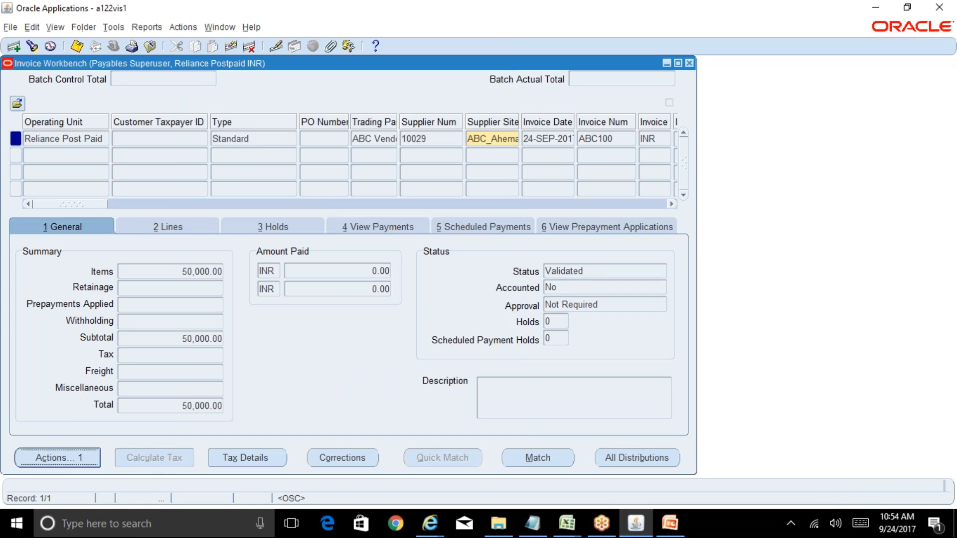
click(206, 192)
click(215, 221)
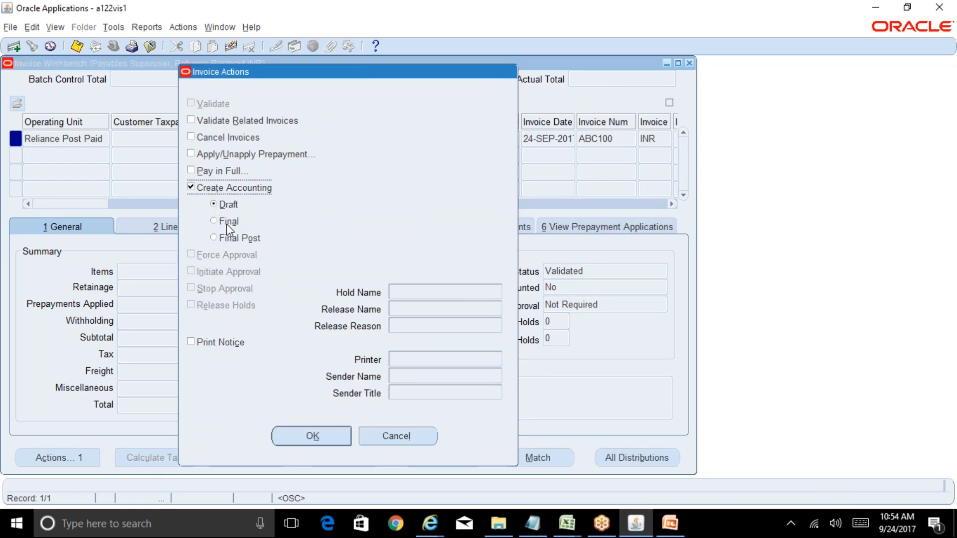
click(315, 437)
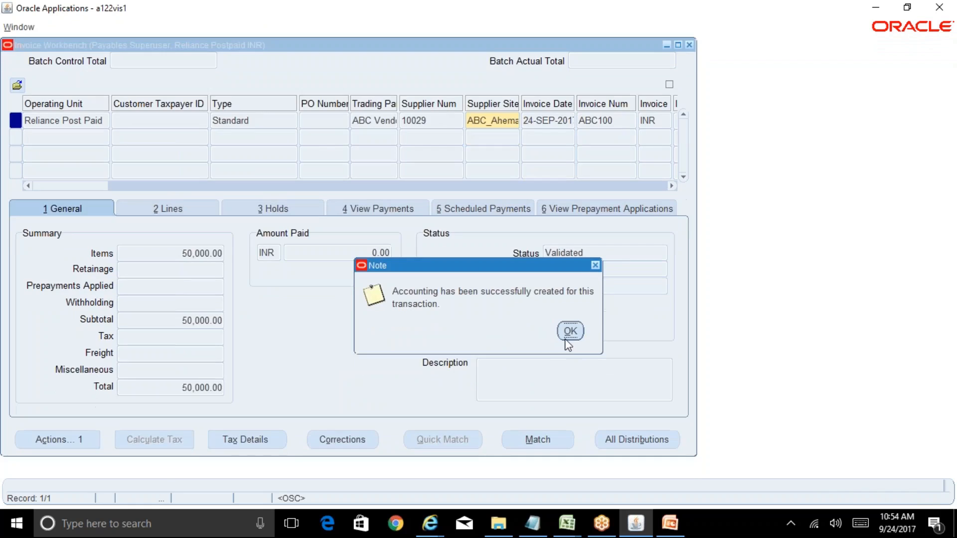
click(570, 331)
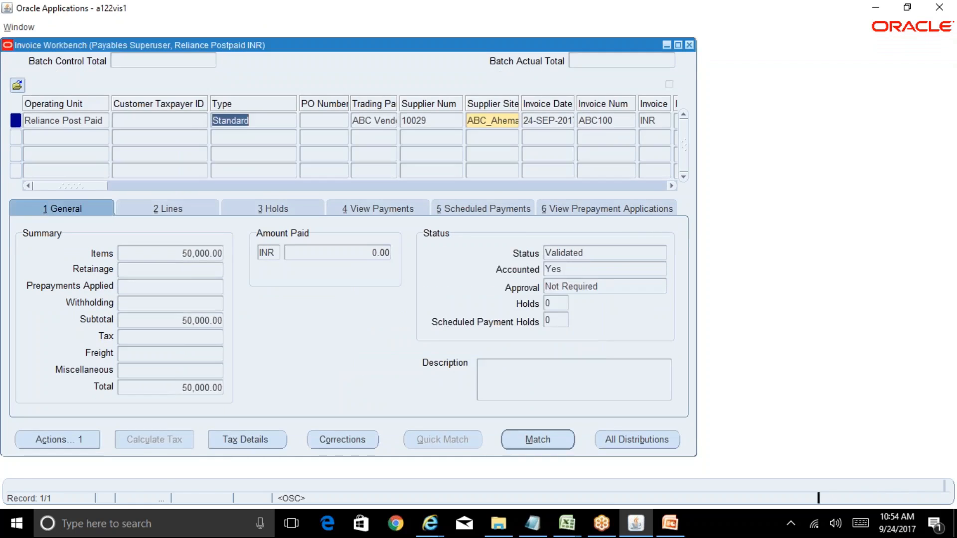
Step: Check the invoice's accounted field and request its accounting view
click(573, 288)
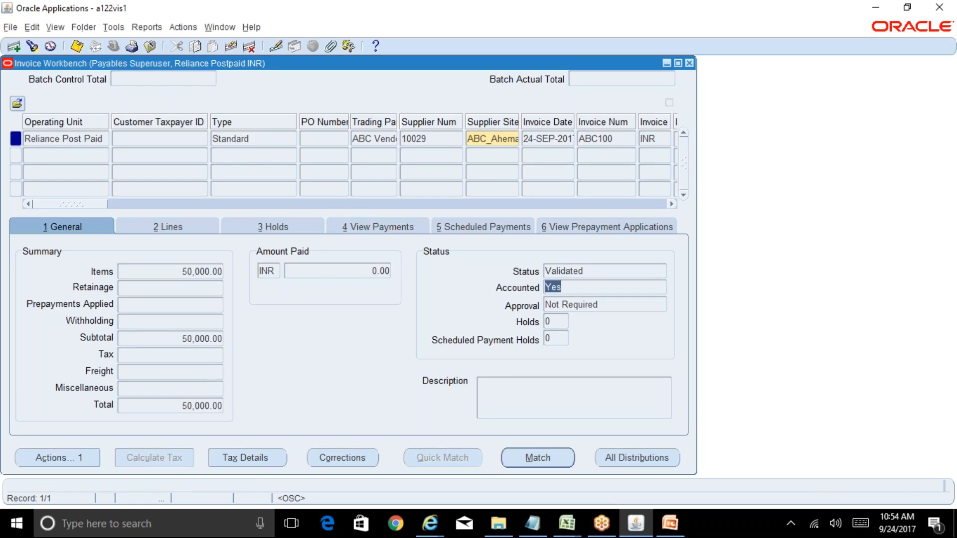
click(254, 138)
click(146, 27)
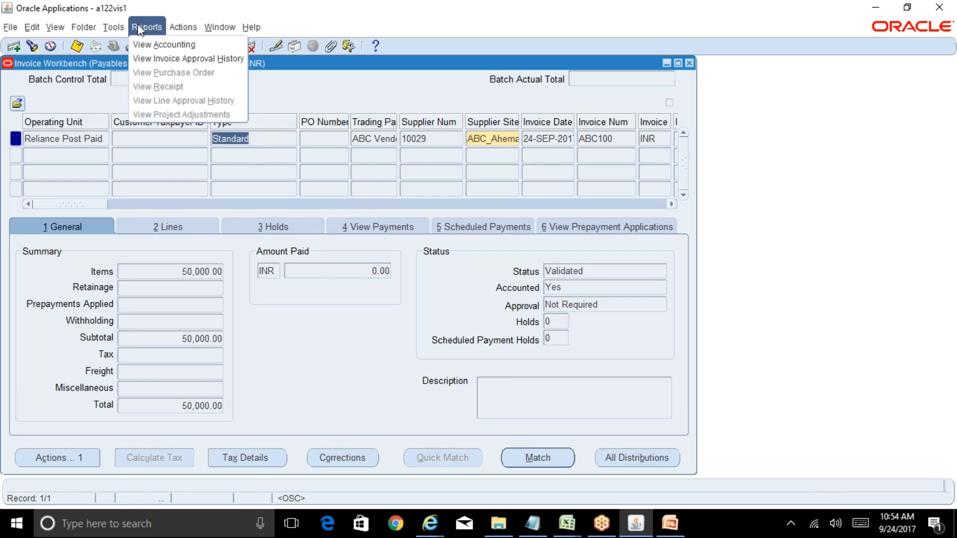
click(151, 44)
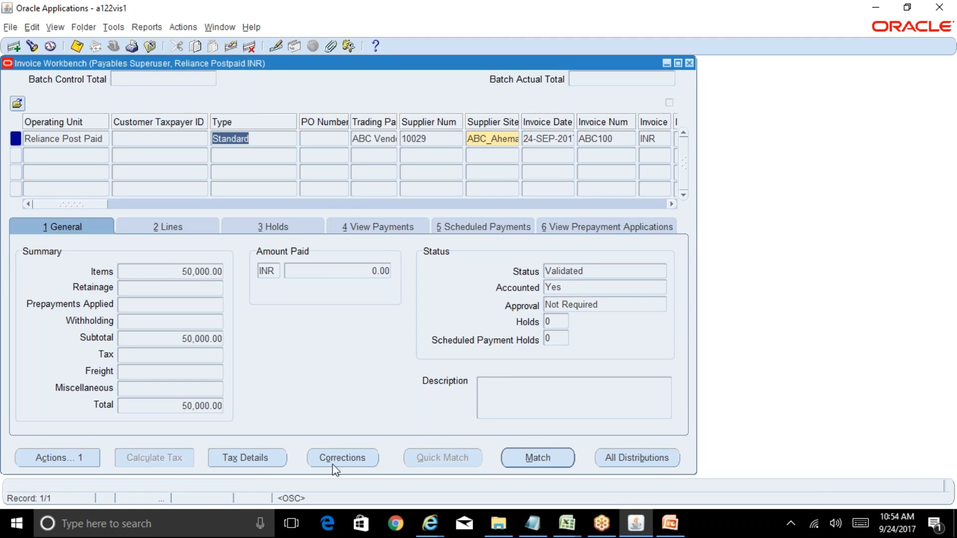
Step: In Internet Explorer, review the subledger journal entry lines and close the older draft Subledger Journal Entry page
click(429, 524)
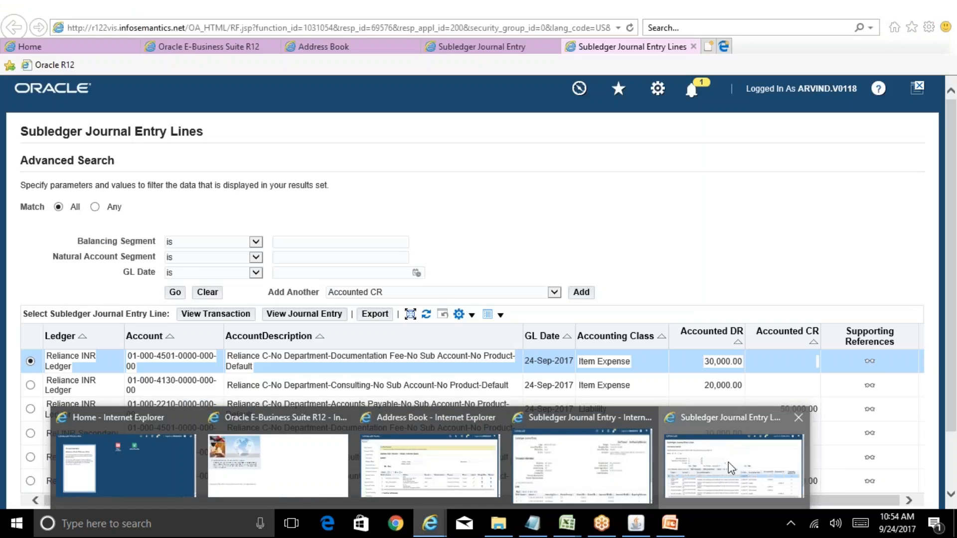
click(728, 462)
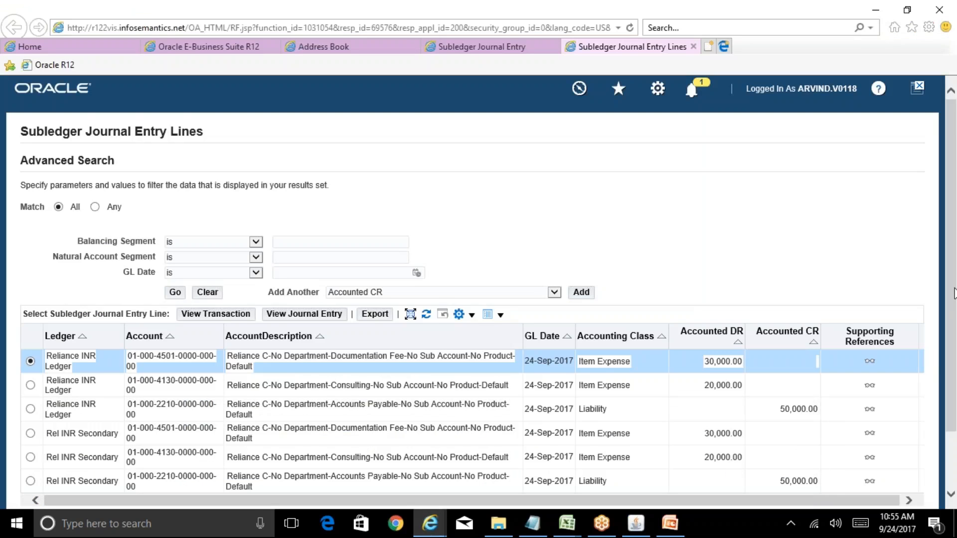
scroll(954, 293, down, 2)
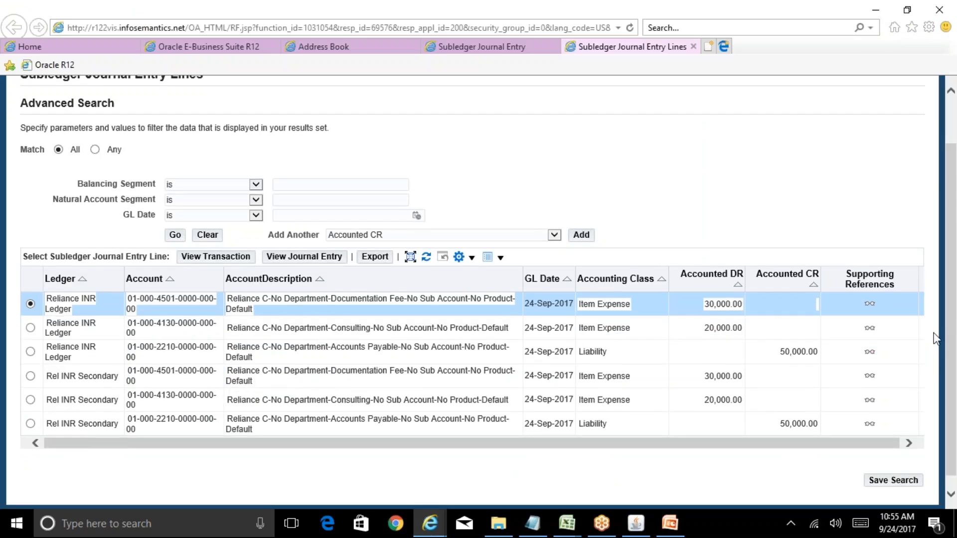
click(485, 47)
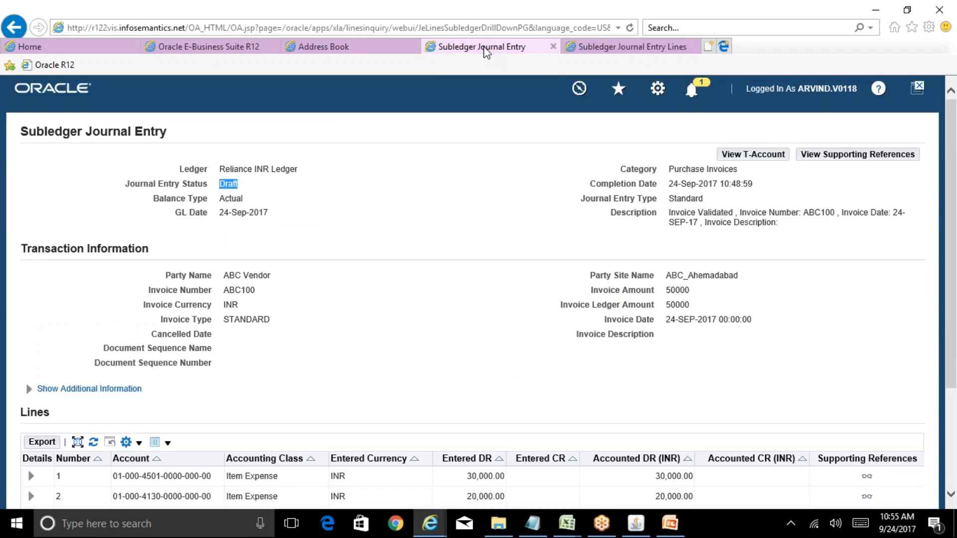
click(553, 46)
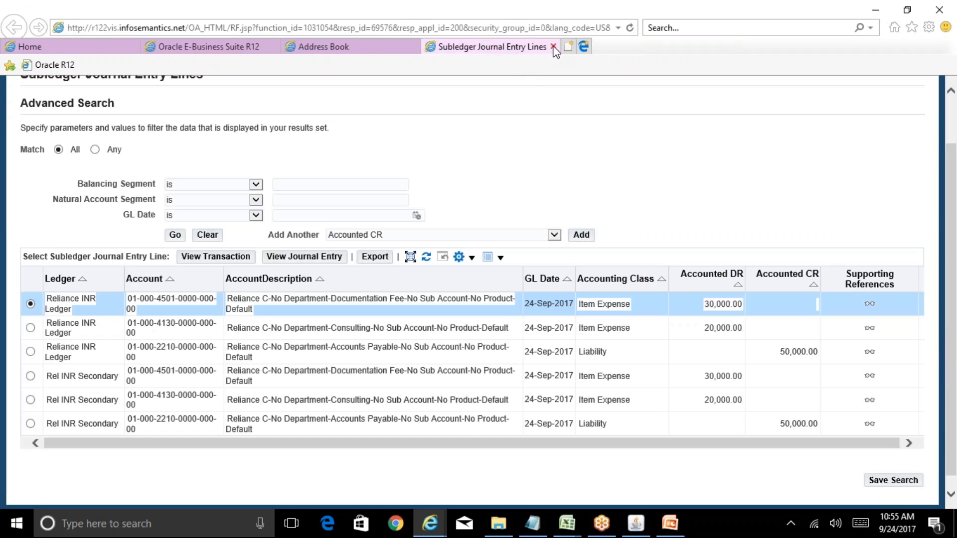
Step: Return to Oracle Applications and view the accounting of invoice ABC100 again
click(645, 527)
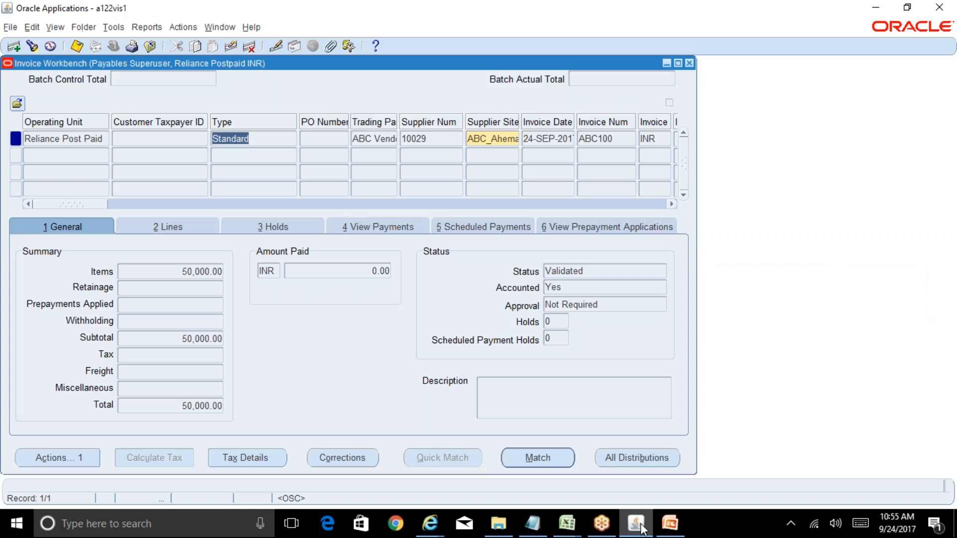
click(146, 28)
click(150, 43)
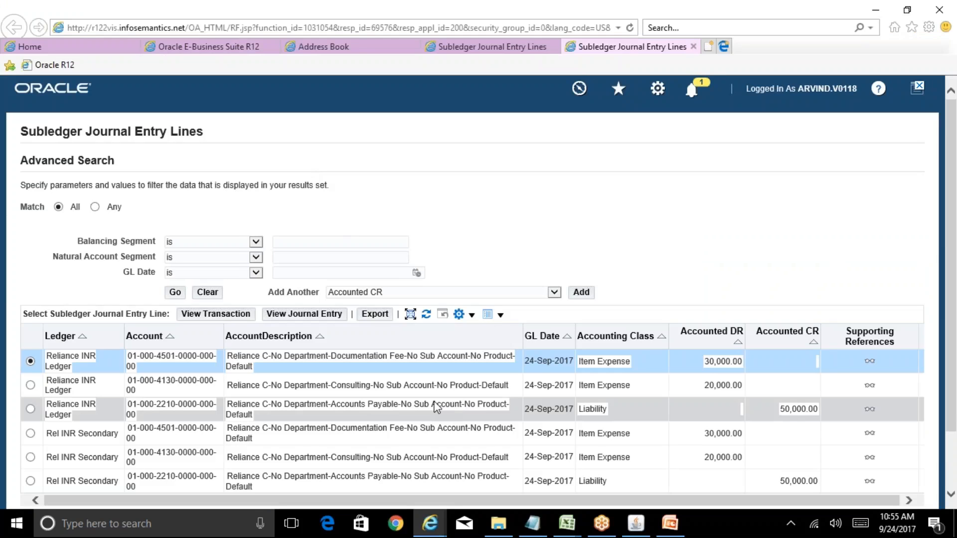
Step: In Oracle Applications, check the default distribution account of invoice line 1
click(636, 524)
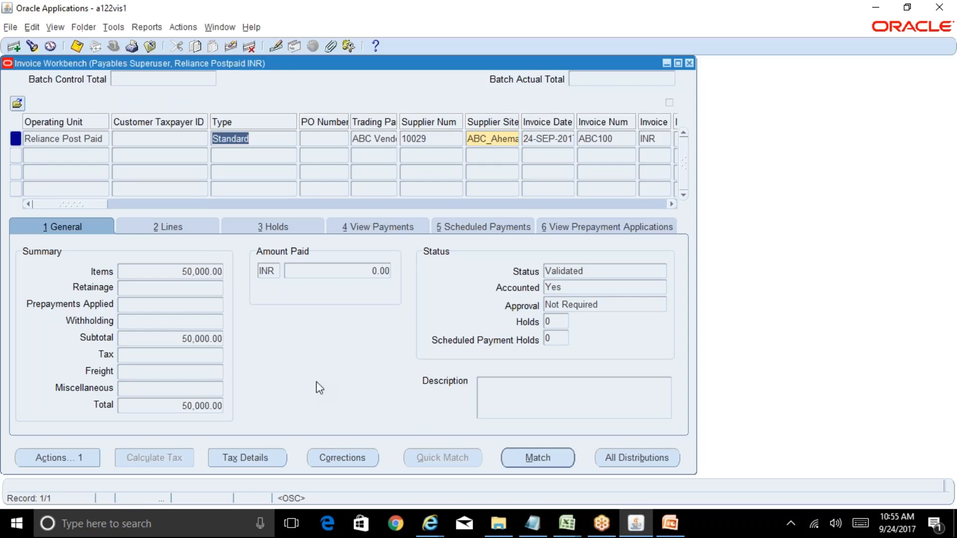
click(168, 227)
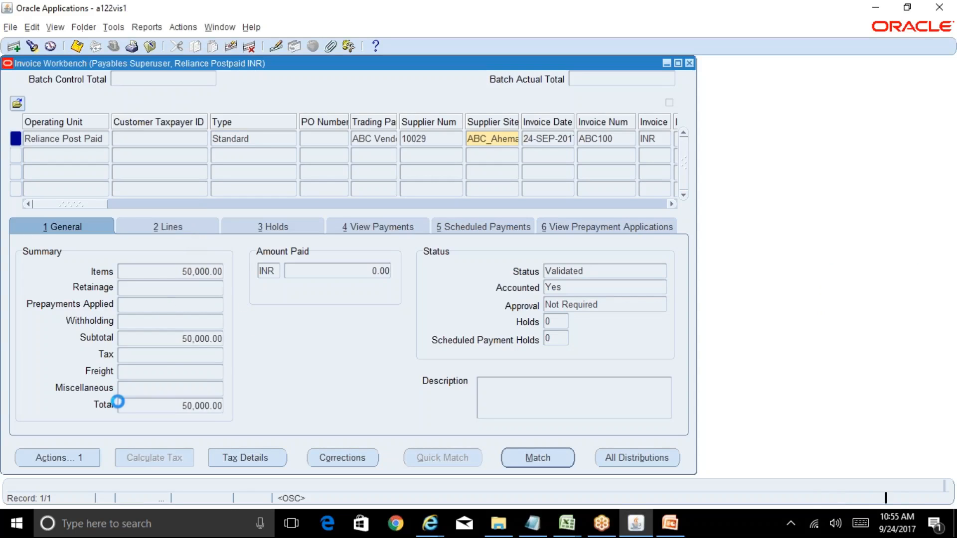
drag(73, 390, 138, 397)
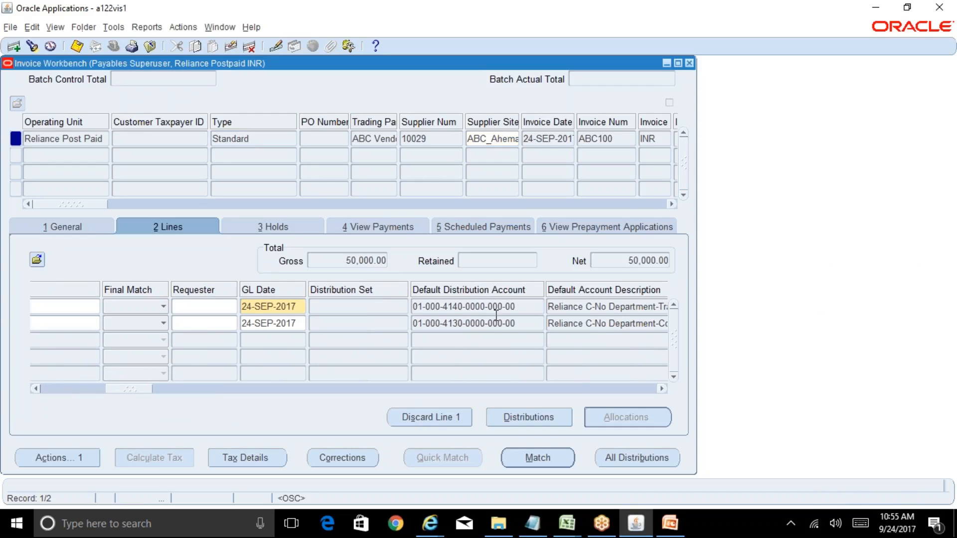
click(519, 311)
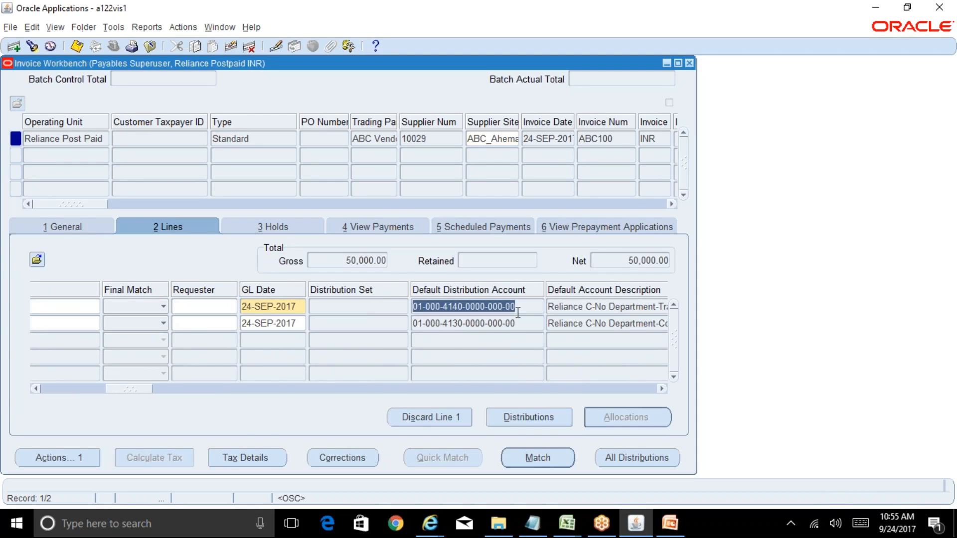
Step: In Internet Explorer, close the supplier Address Book page and both Subledger Journal Entry Lines pages
mouse_move(429, 524)
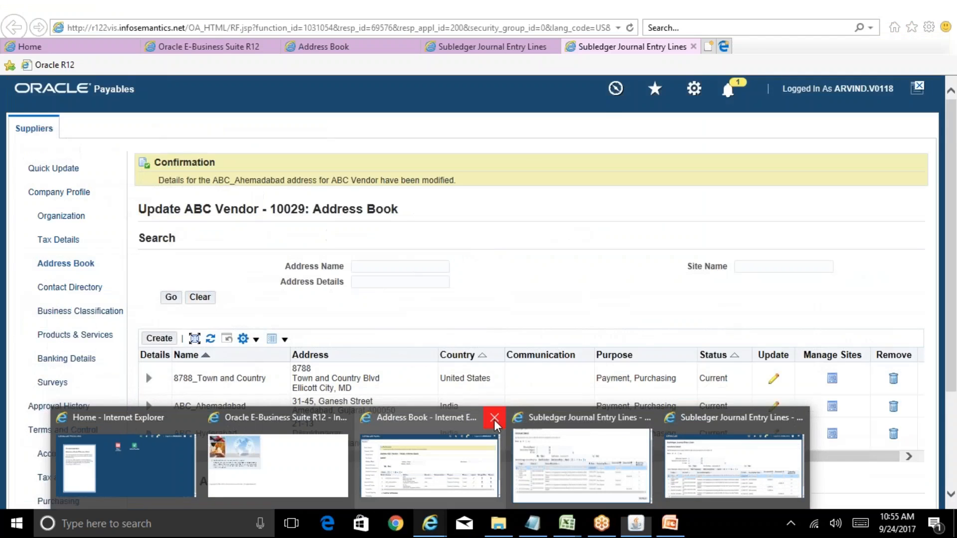
click(494, 419)
click(562, 421)
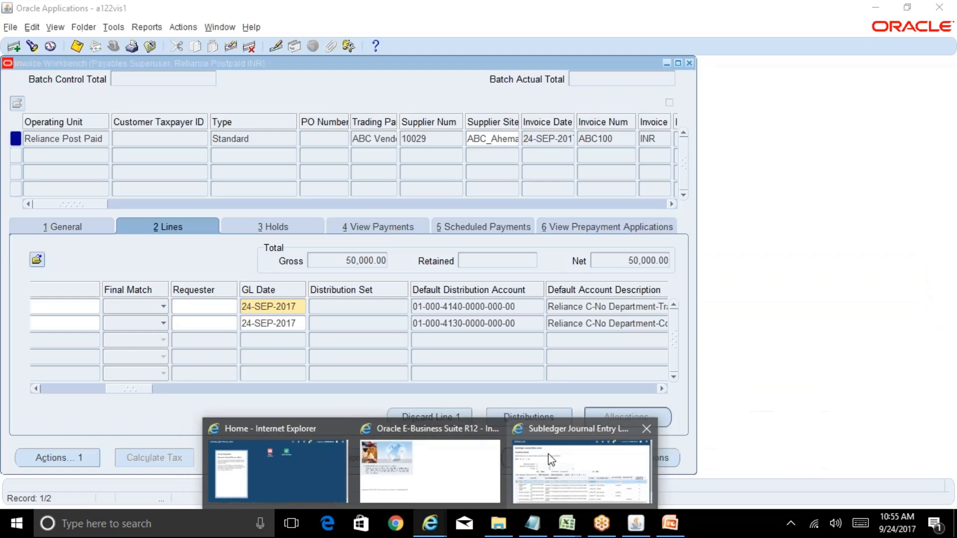
click(551, 460)
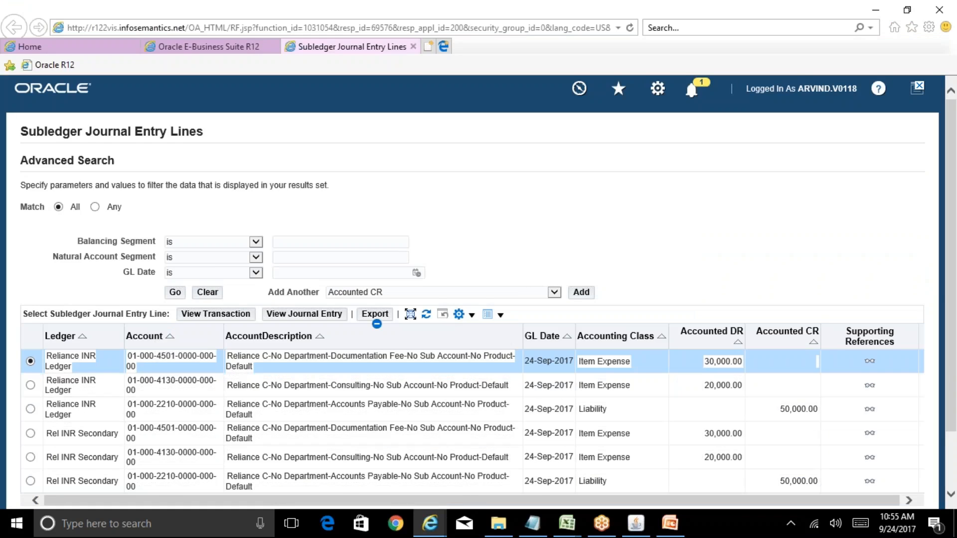
click(413, 47)
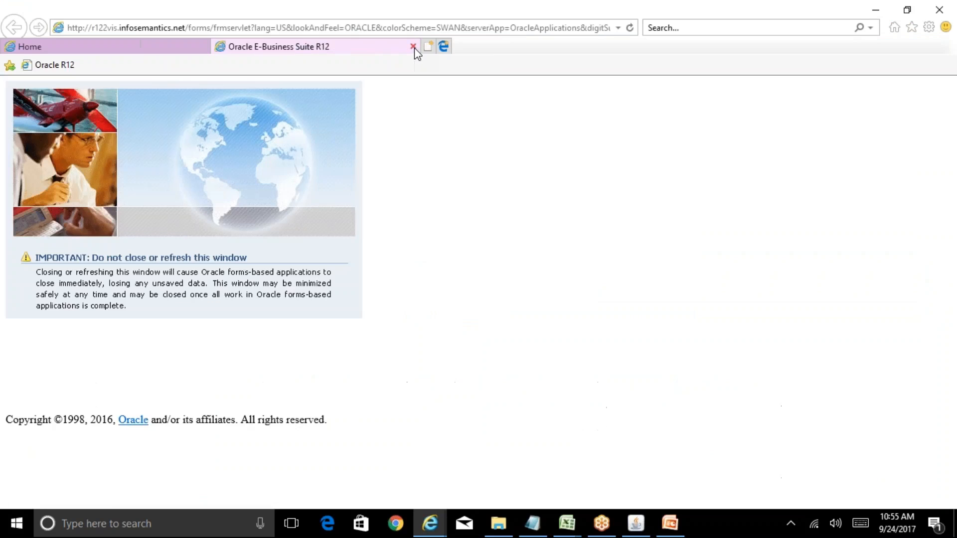
Step: In Oracle Applications, find the invoice again by invoice number ABC100 and view its accounting
click(636, 523)
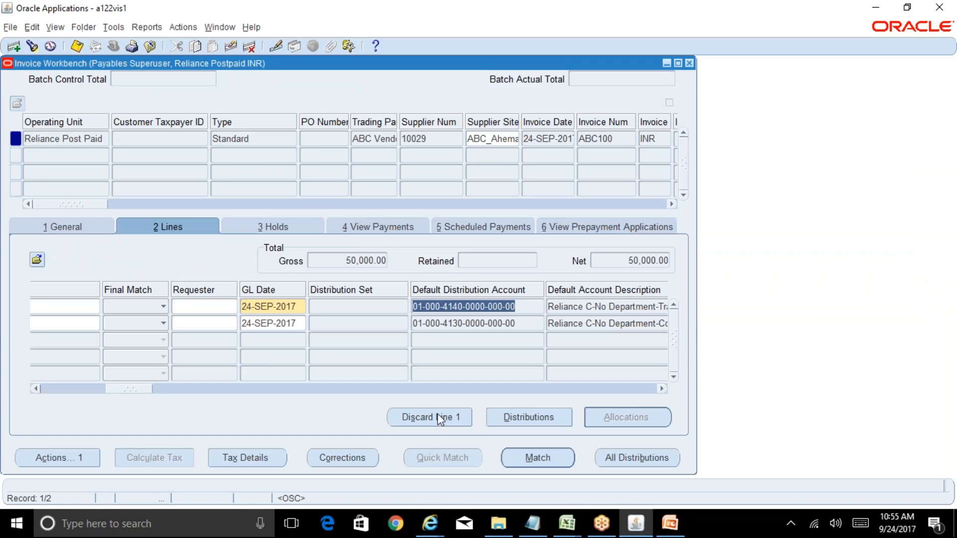
click(92, 227)
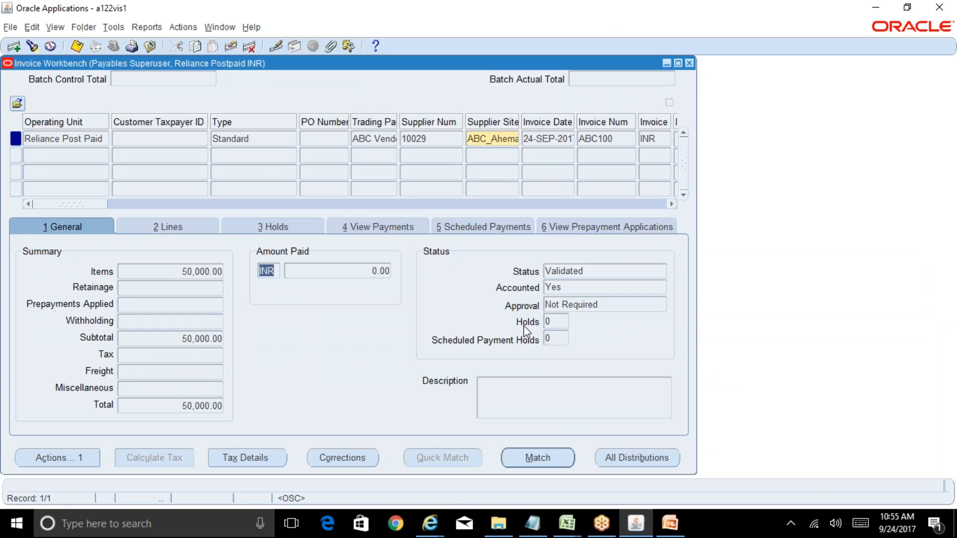
click(256, 139)
click(448, 138)
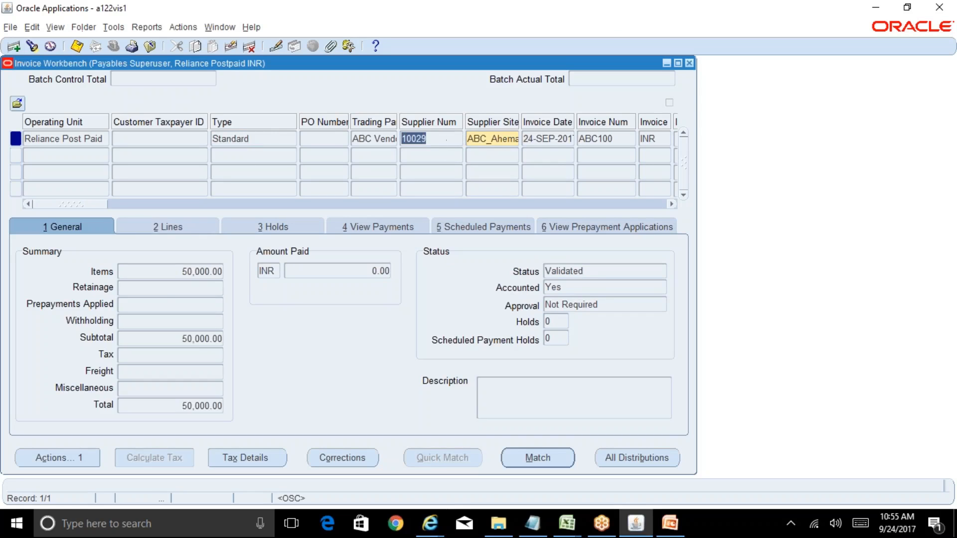
click(597, 139)
key(ctrl+c)
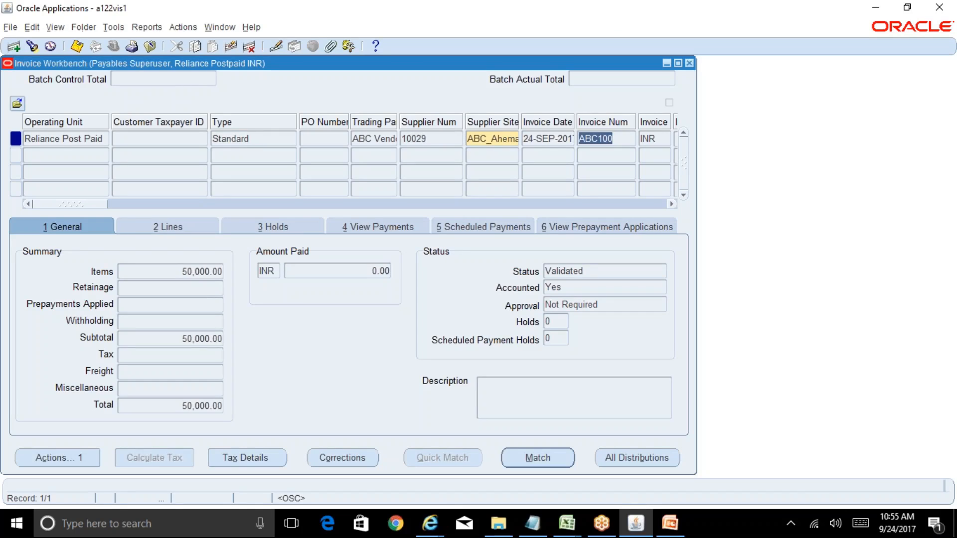
click(32, 46)
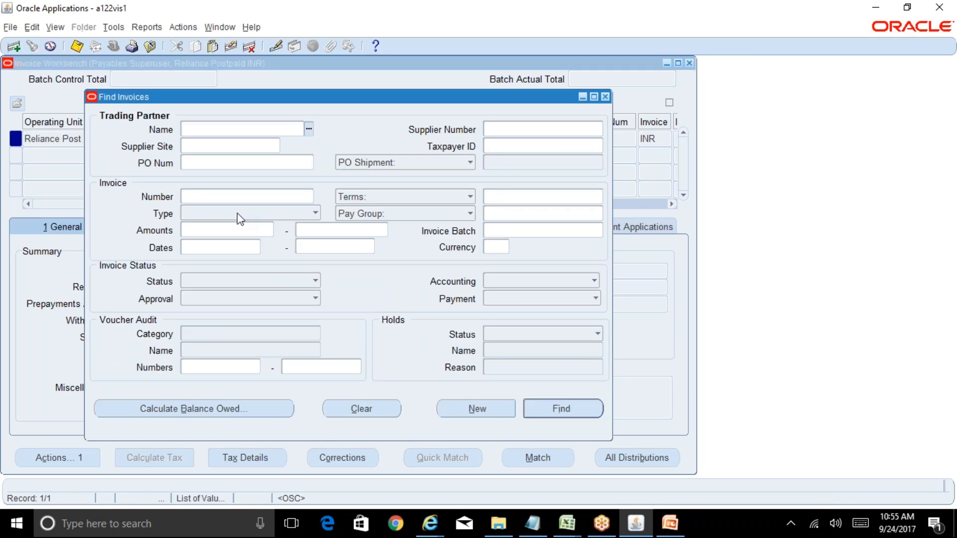
click(237, 197)
key(ctrl+v)
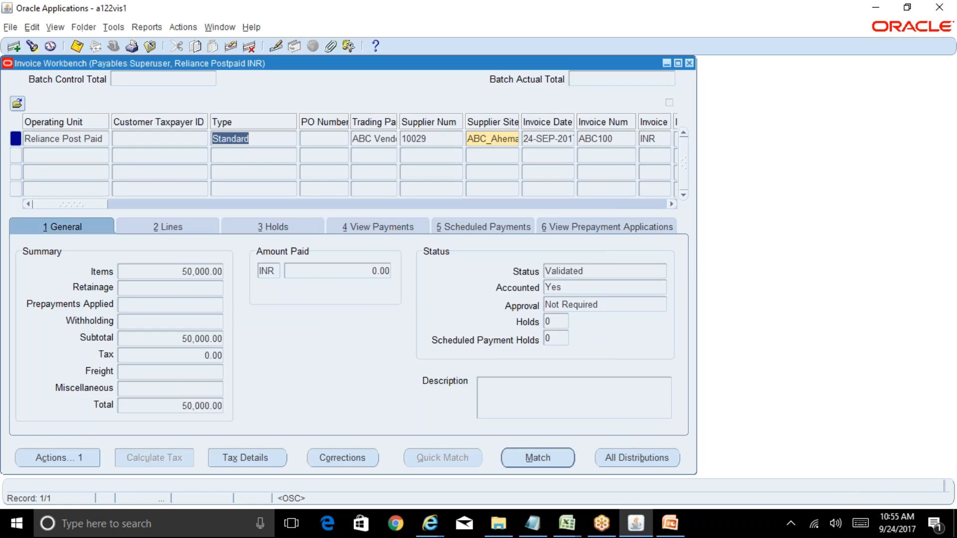
click(155, 27)
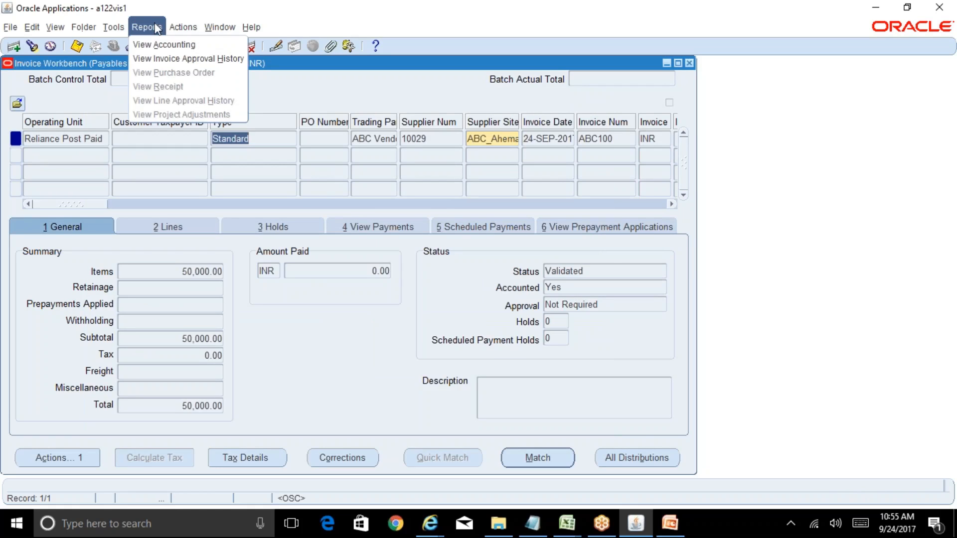
click(160, 45)
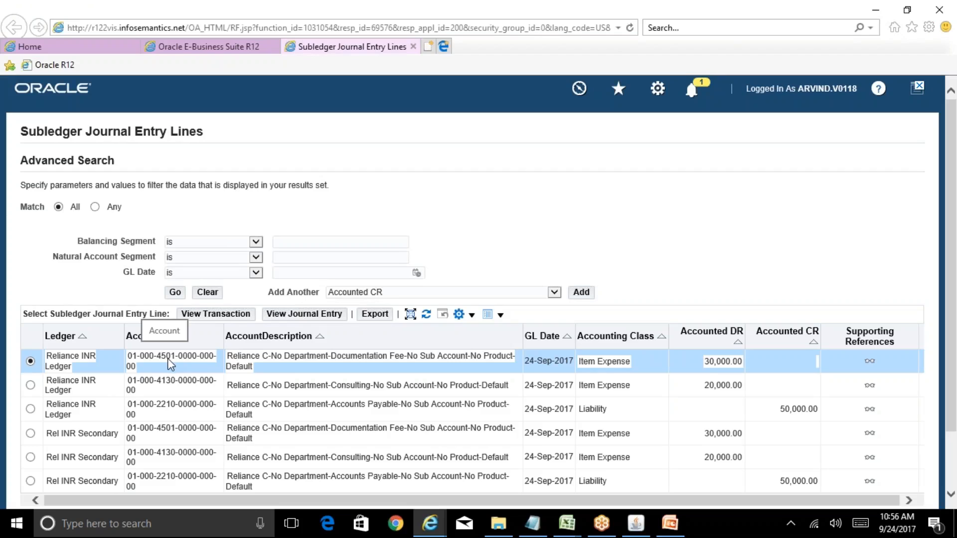
Step: Back in Oracle Applications, open the requeried invoice's lines and examine the default distribution account of line 1
click(636, 523)
click(170, 230)
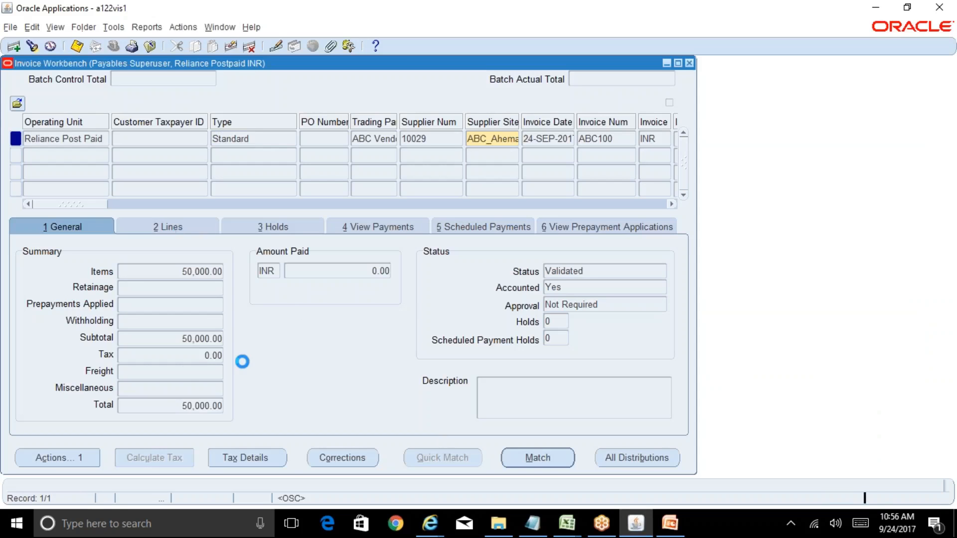
drag(77, 390, 157, 394)
drag(361, 312, 241, 308)
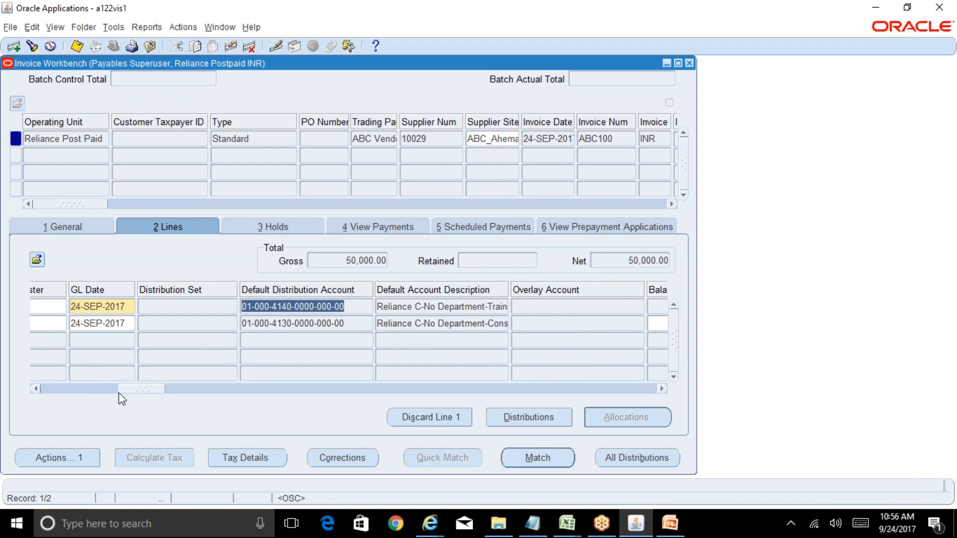
Step: In Internet Explorer, open the full journal entry for the 30,000.00 Item Expense line of the Reliance INR Ledger
click(430, 523)
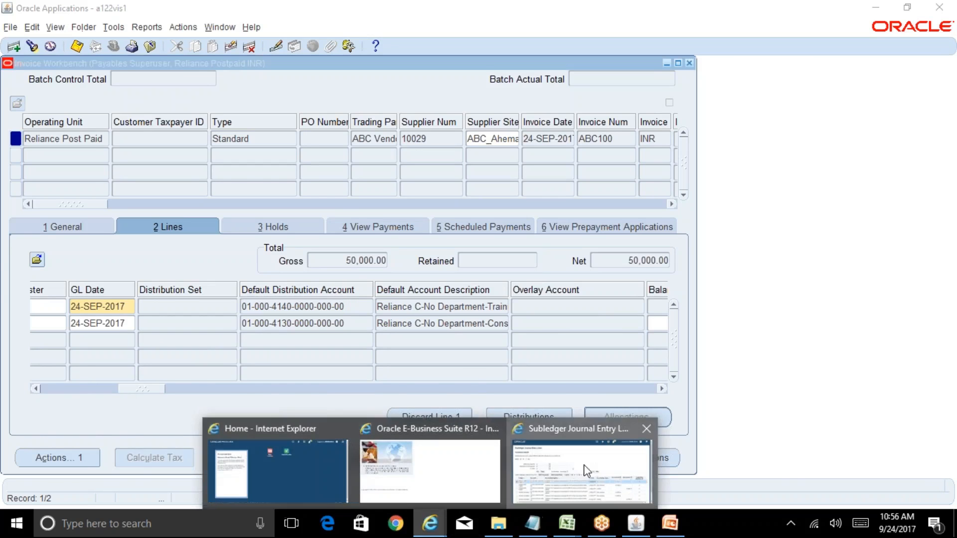
click(587, 470)
click(317, 315)
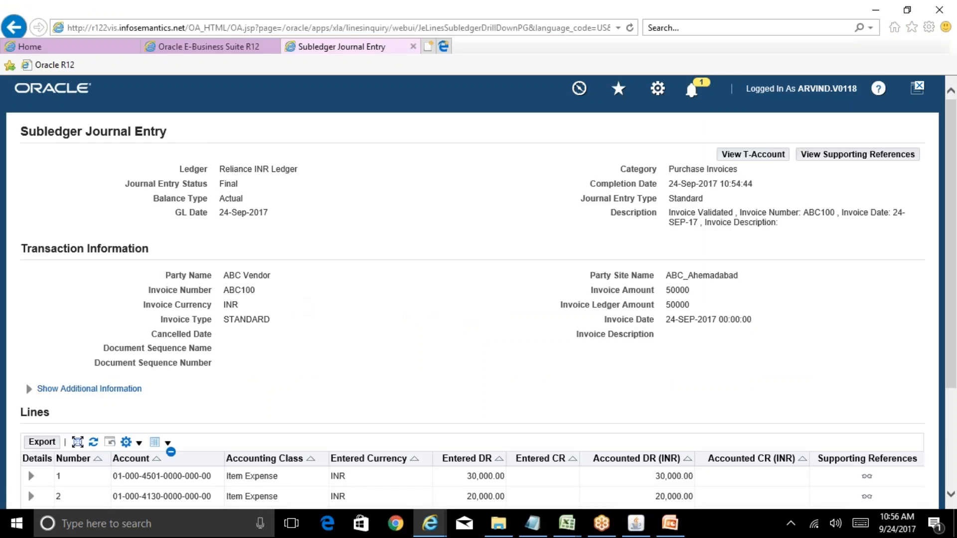
Step: Switch back to Oracle Applications and compare line 1's default account description and distribution account with the journal entry
click(641, 523)
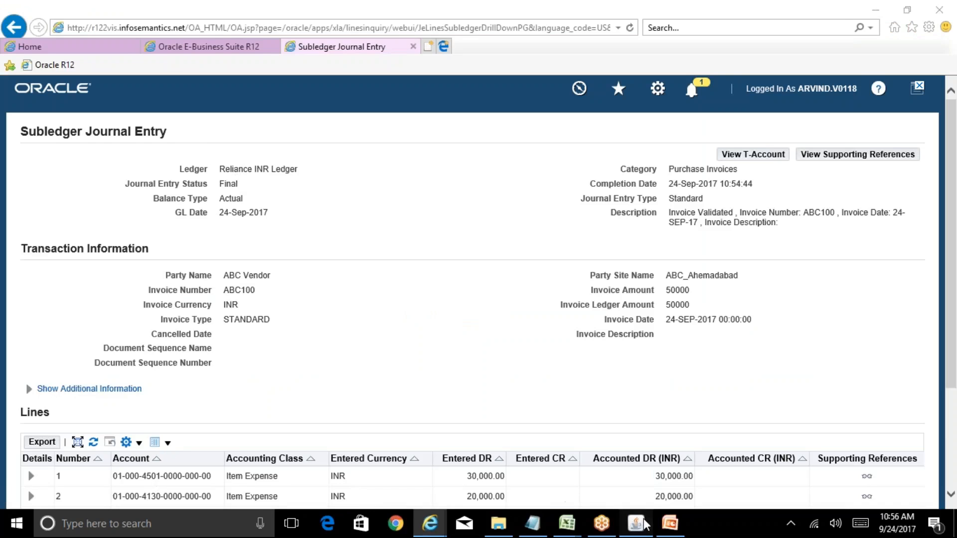
key(Tab)
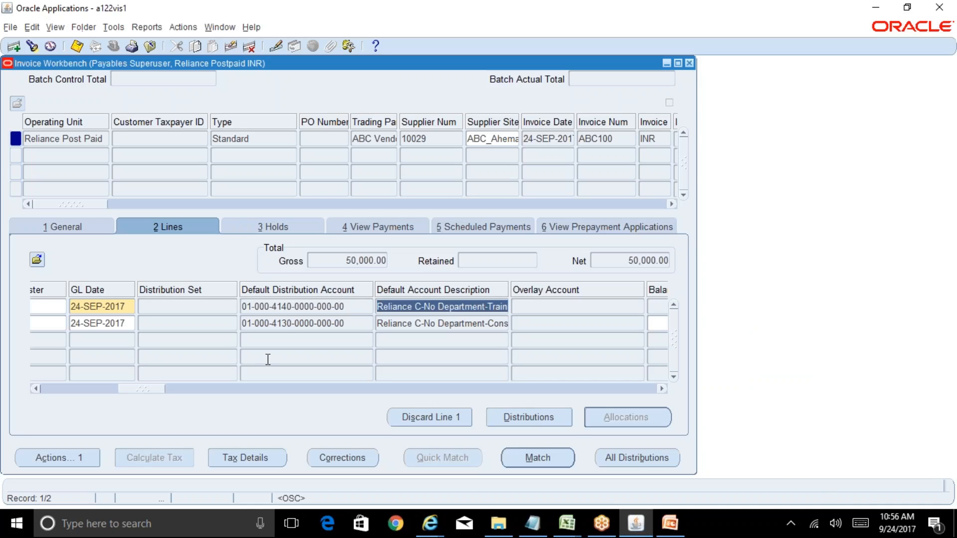
key(shift+Tab)
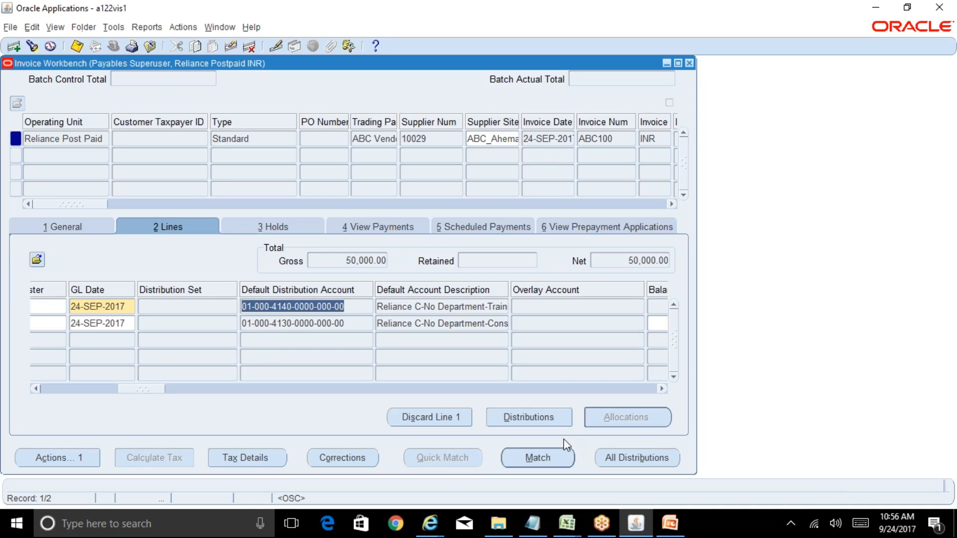
Step: Review all distributions of the invoice, check the account of the 30,000.00 distribution, and close them
click(625, 458)
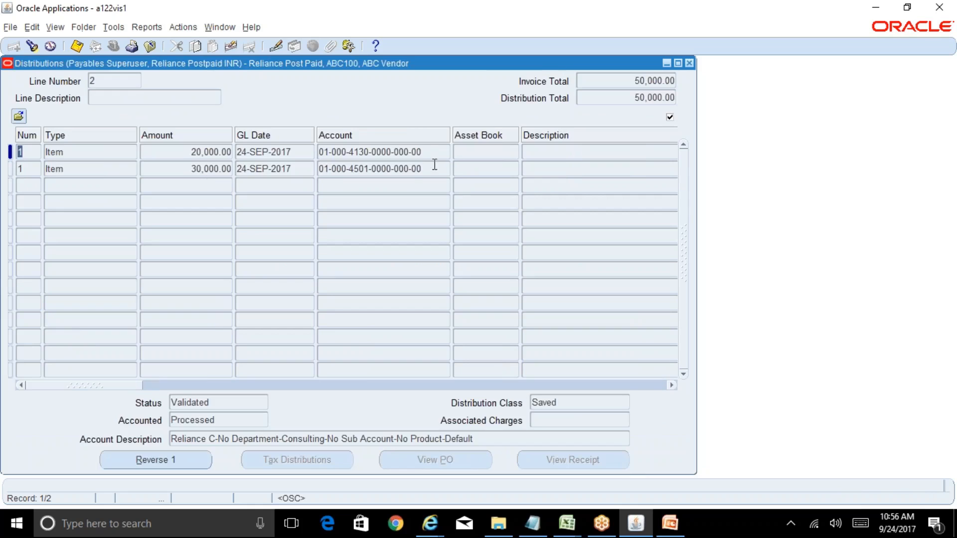
click(431, 167)
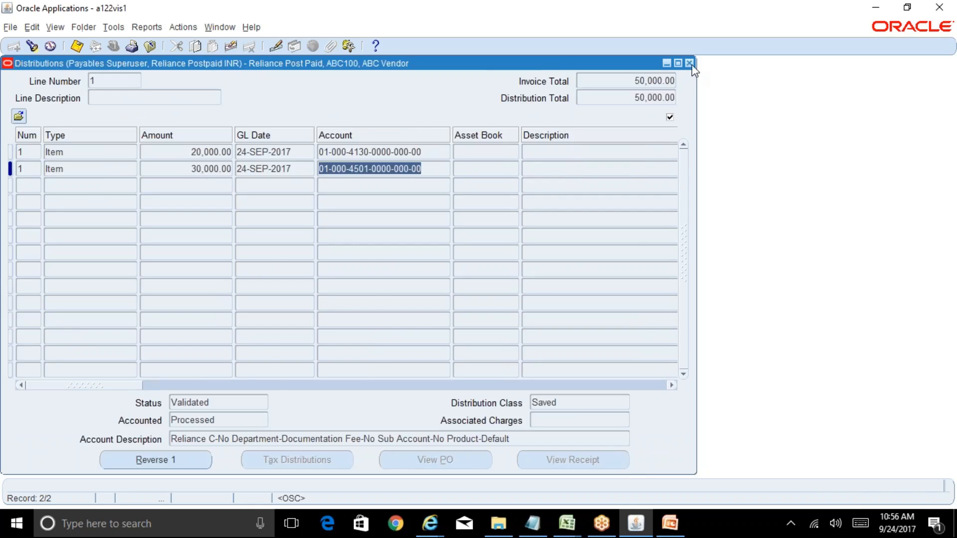
click(689, 63)
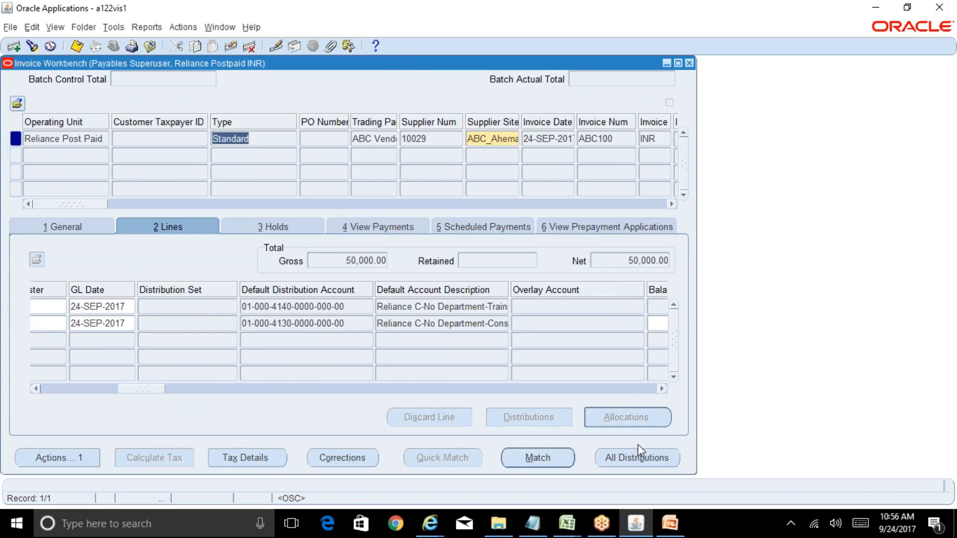
Step: Open the distributions of invoice line 2, check the distribution's account, and close them
click(336, 323)
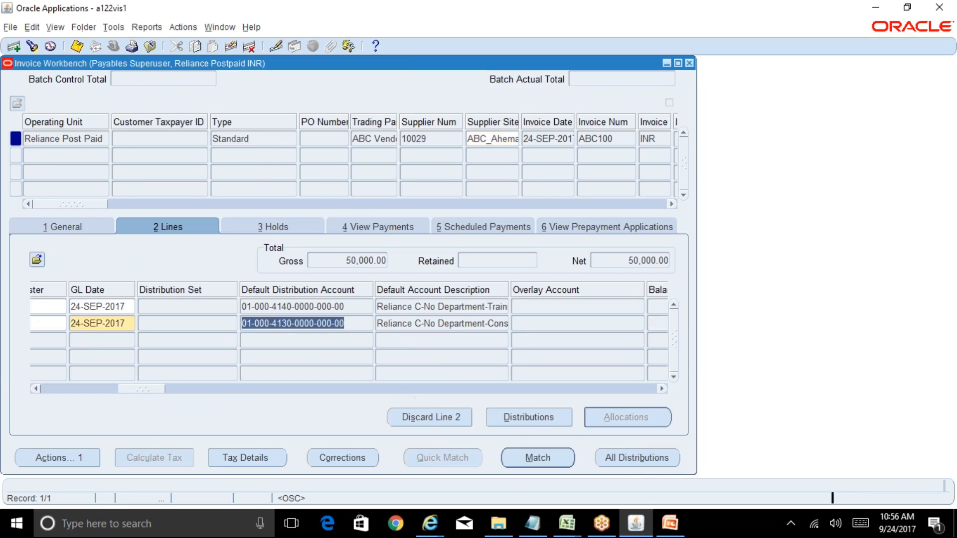
click(531, 423)
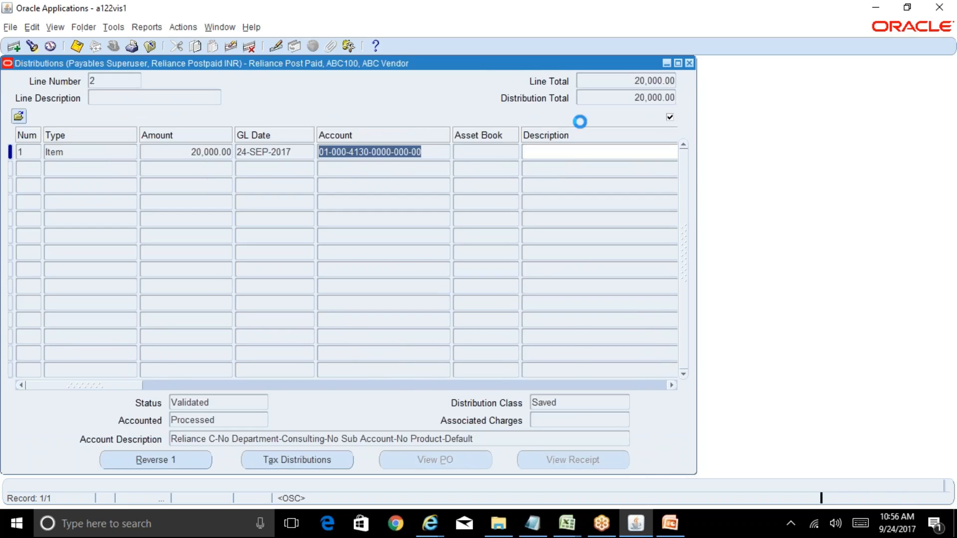
click(689, 63)
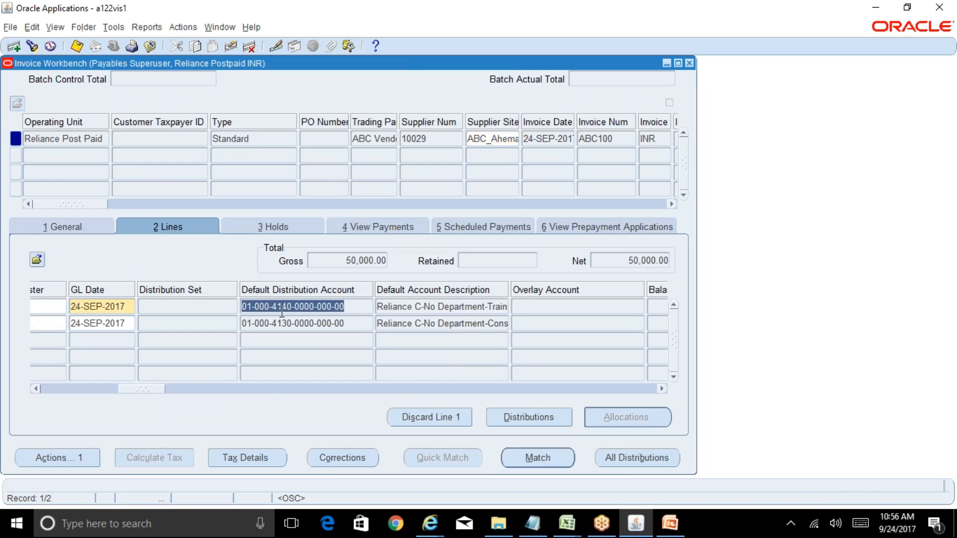
Step: Open the distributions of invoice line 1, examine the 30,000.00 item's account against the line, and close them
click(544, 417)
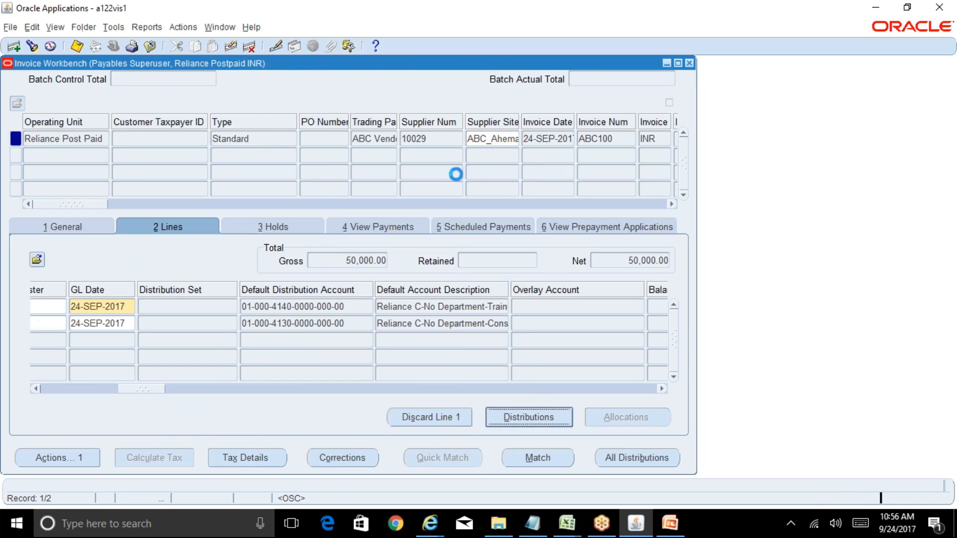
click(394, 152)
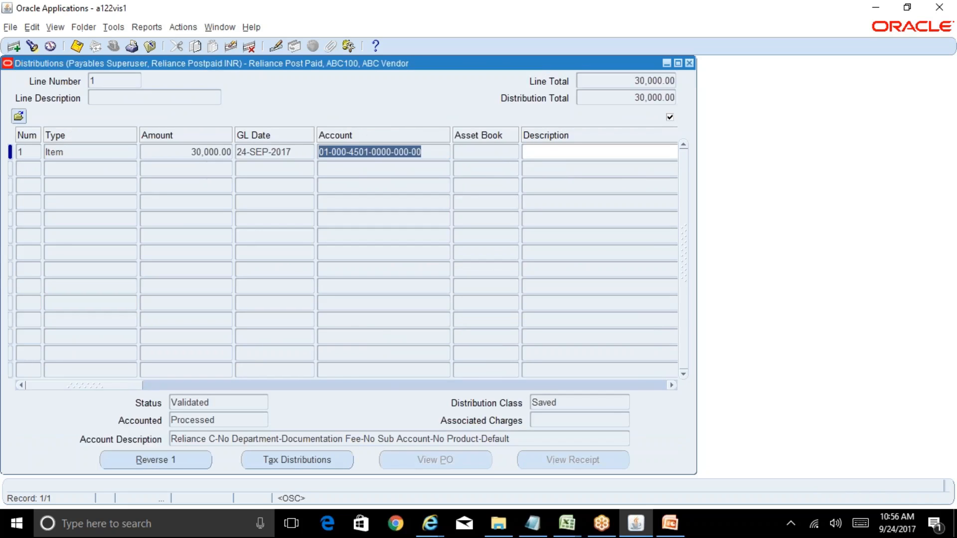
drag(426, 70, 730, 124)
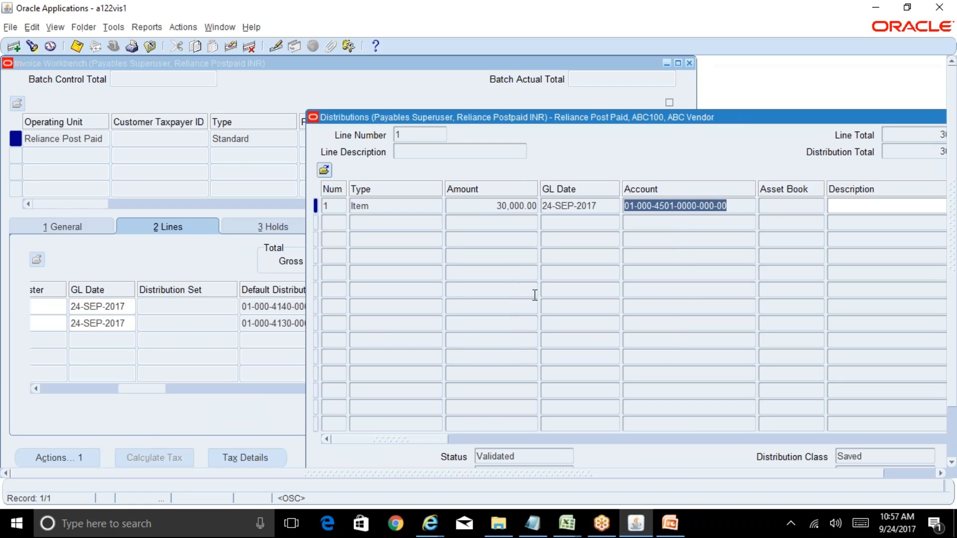
click(732, 208)
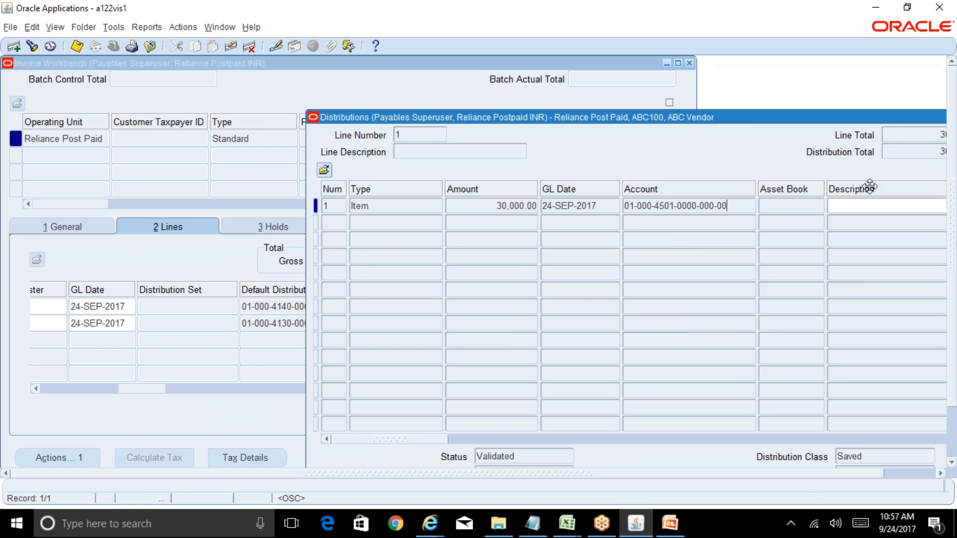
drag(887, 119, 739, 149)
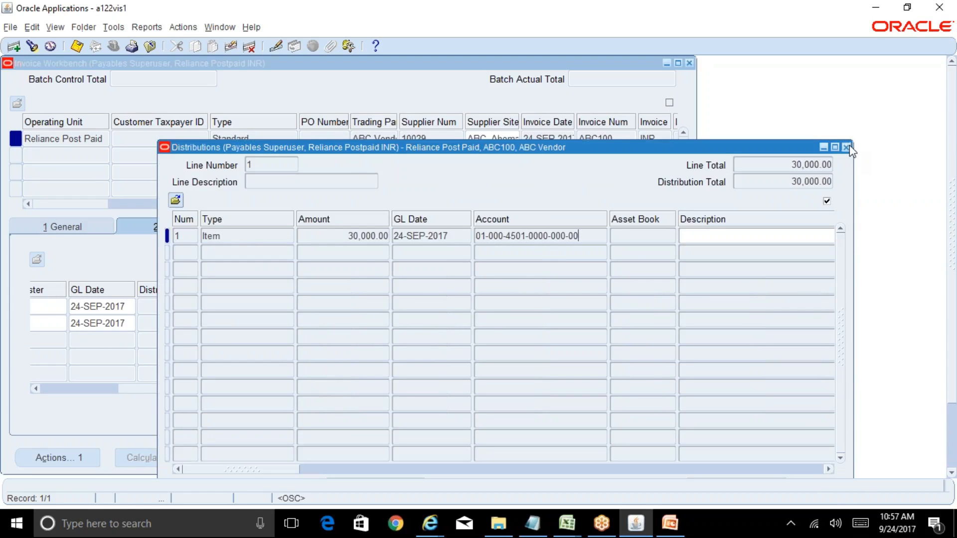
click(847, 148)
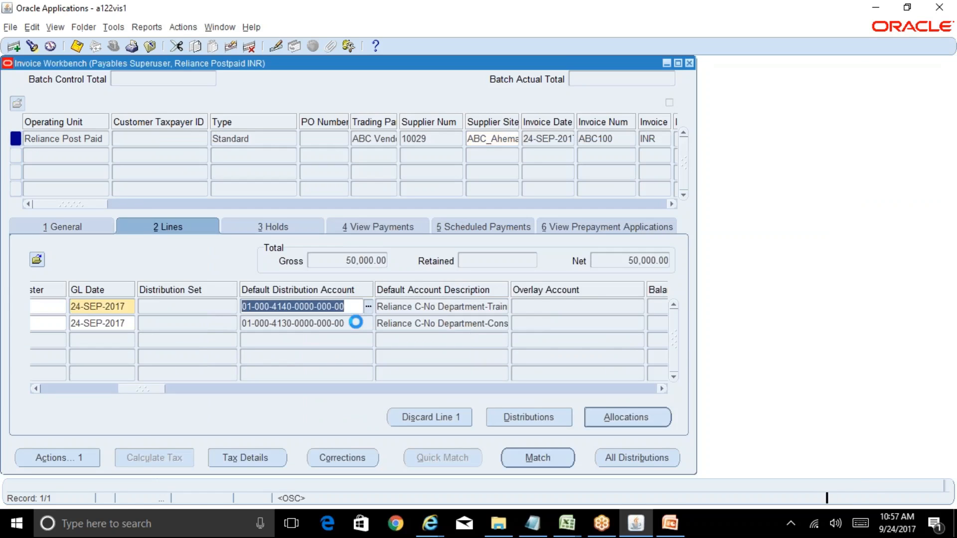
Step: Compare the default distribution accounts of invoice lines 1 and 2
click(355, 322)
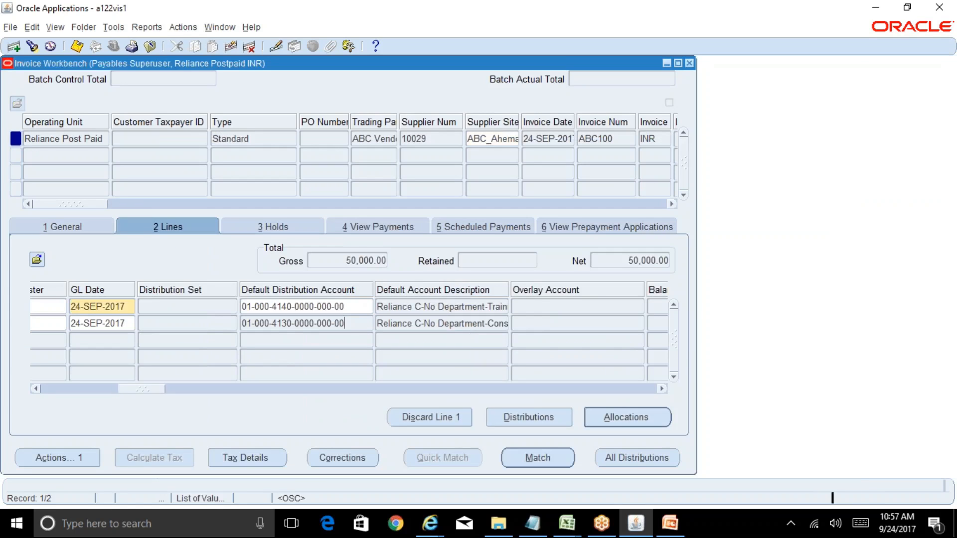
click(356, 306)
click(358, 323)
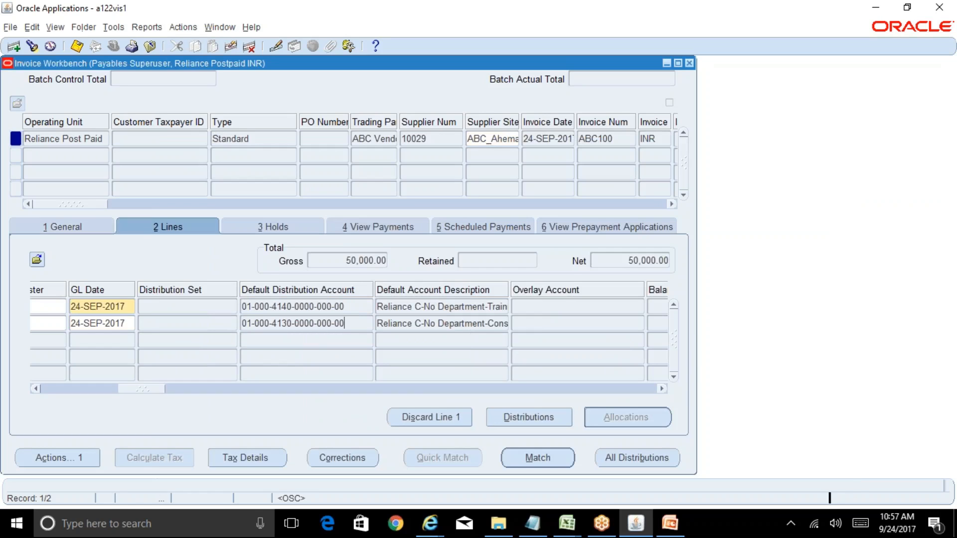
click(357, 307)
click(358, 323)
click(358, 307)
click(358, 323)
Step: Return to the invoice's general summary and review the available invoice actions, including accounting options, without applying any
click(85, 228)
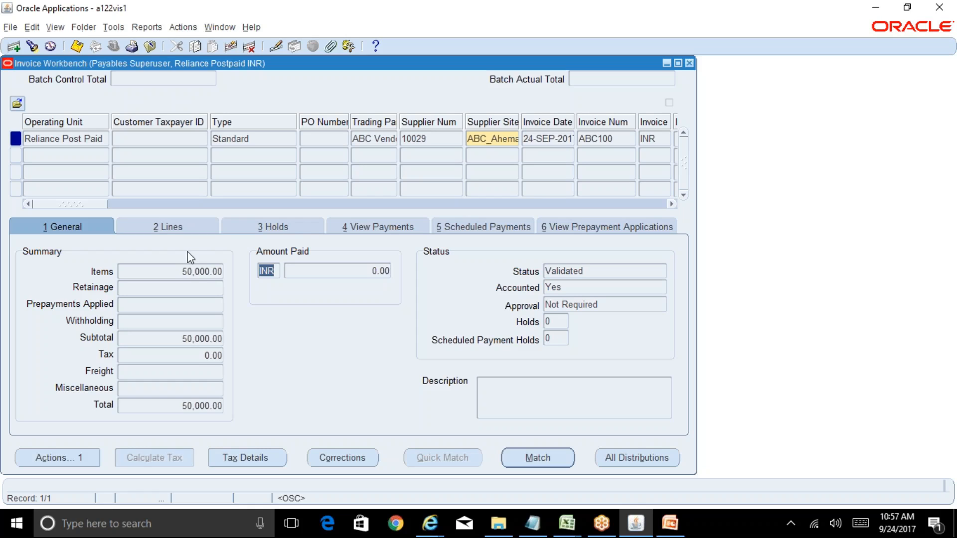
click(57, 458)
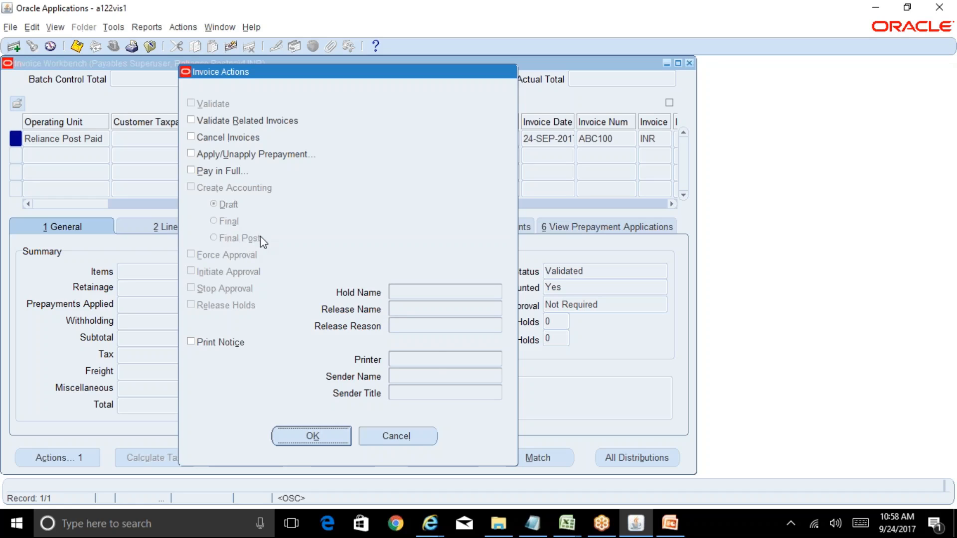
click(413, 432)
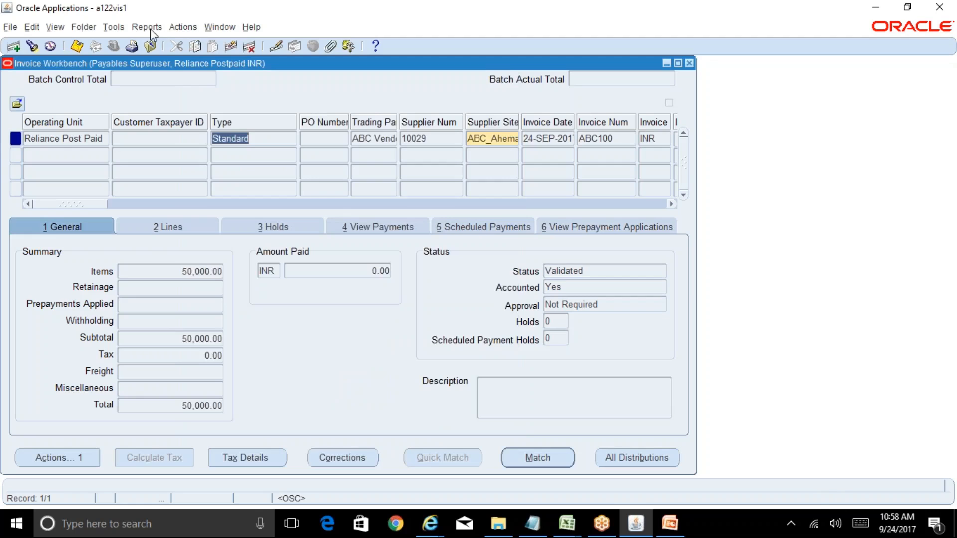
Step: Switch to Internet Explorer and open the journal entry for the 30,000.00 Item Expense line of the Reliance INR Ledger
click(148, 28)
click(158, 44)
mouse_move(431, 523)
click(621, 472)
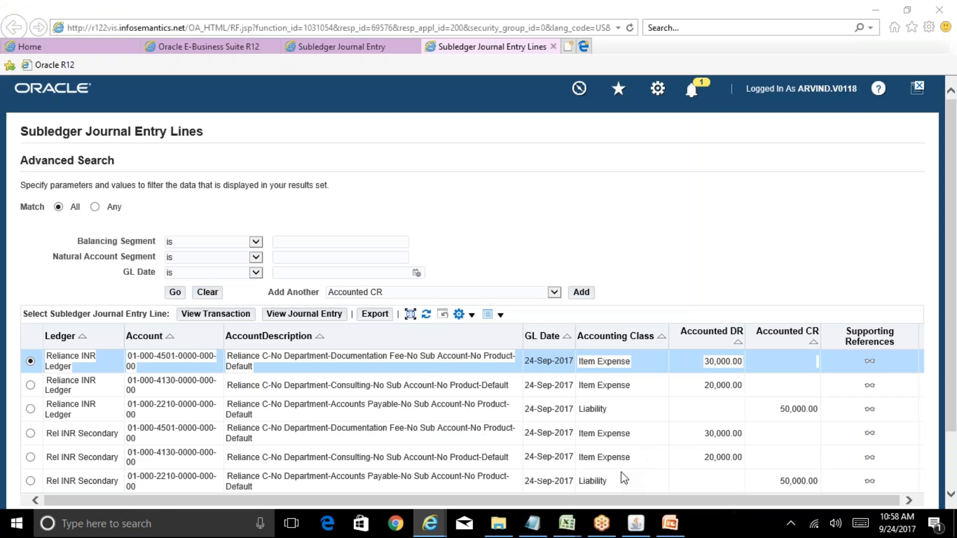
click(304, 313)
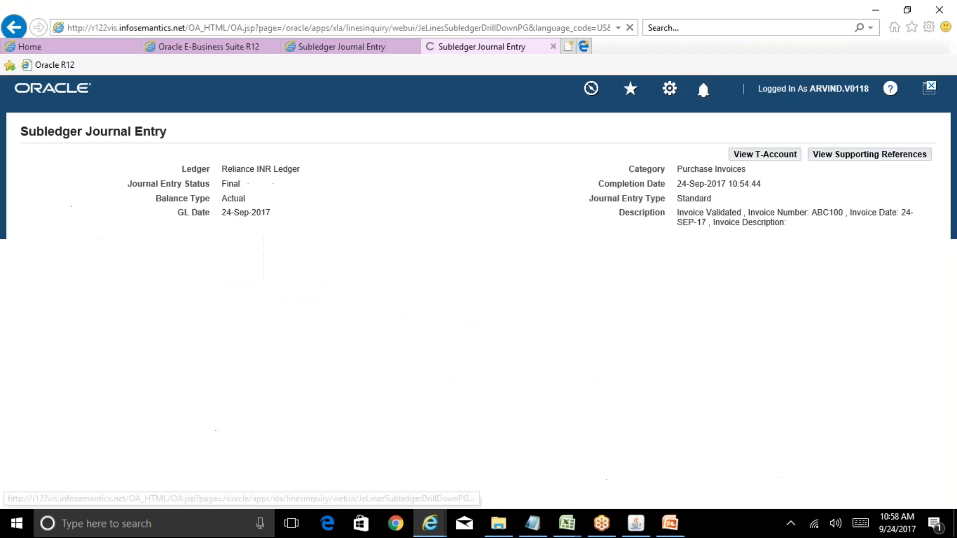
Step: Expand journal entry line 1 and examine its account description, General Ledger and journal line type details
scroll(478, 291, down, 3)
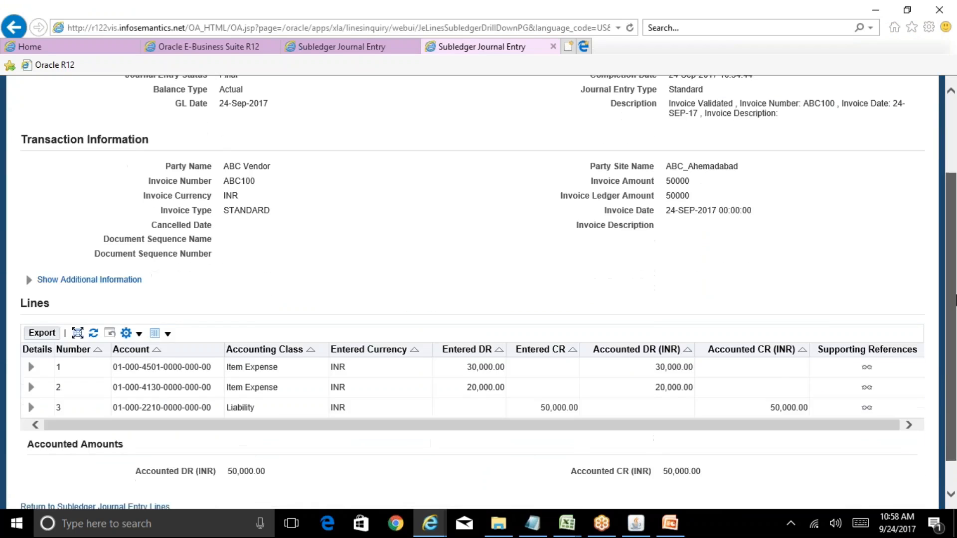
drag(956, 300, 956, 325)
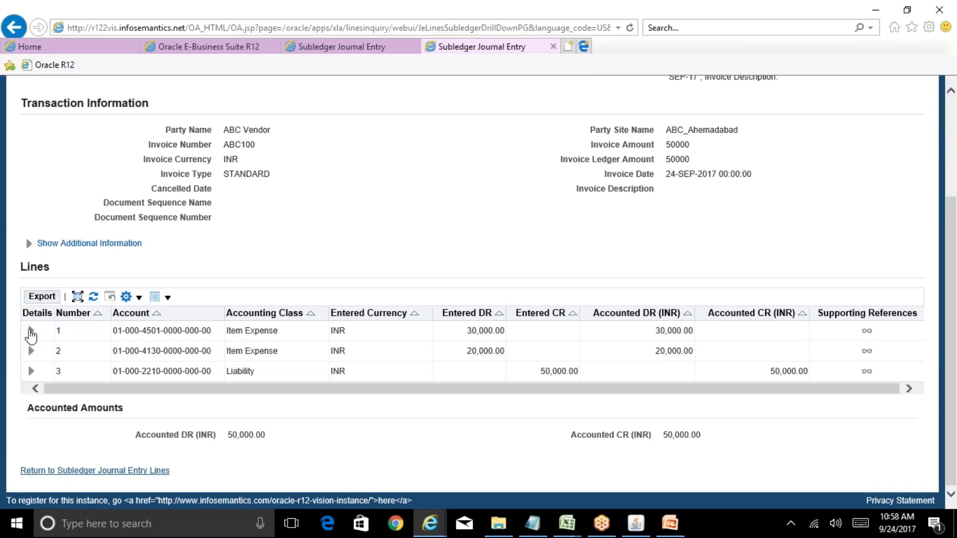
click(30, 331)
drag(956, 237, 956, 377)
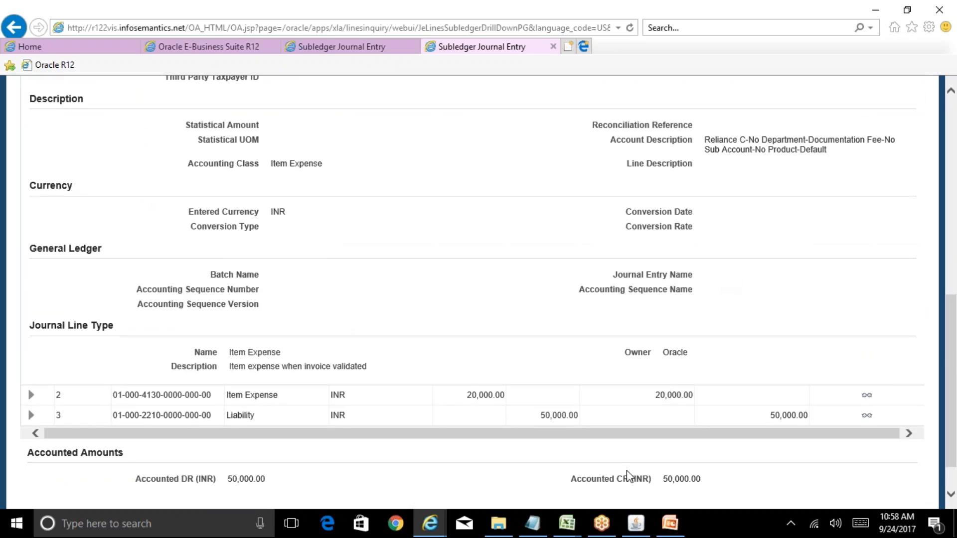
Step: Switch back to Oracle Applications, close the Invoice Workbench, and collapse the whole navigator function tree
click(636, 524)
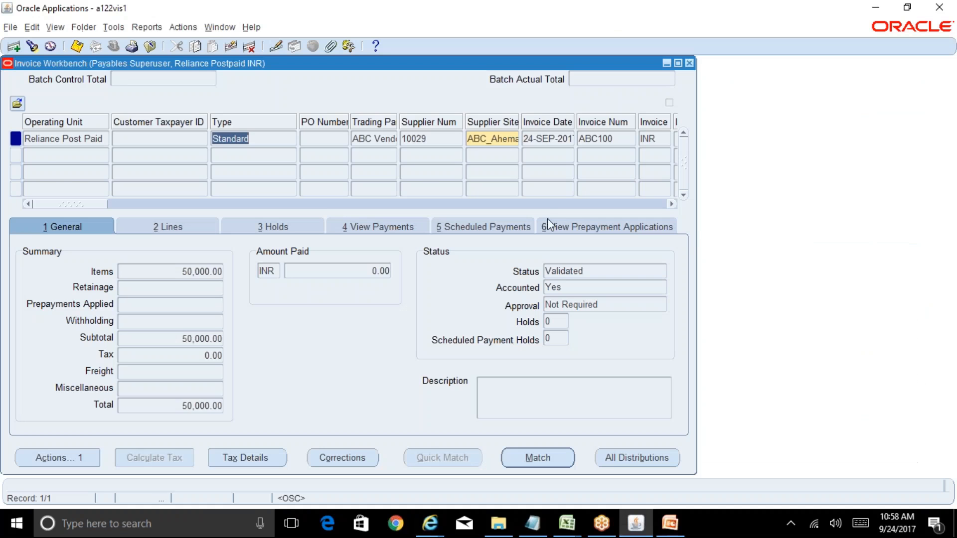
click(689, 63)
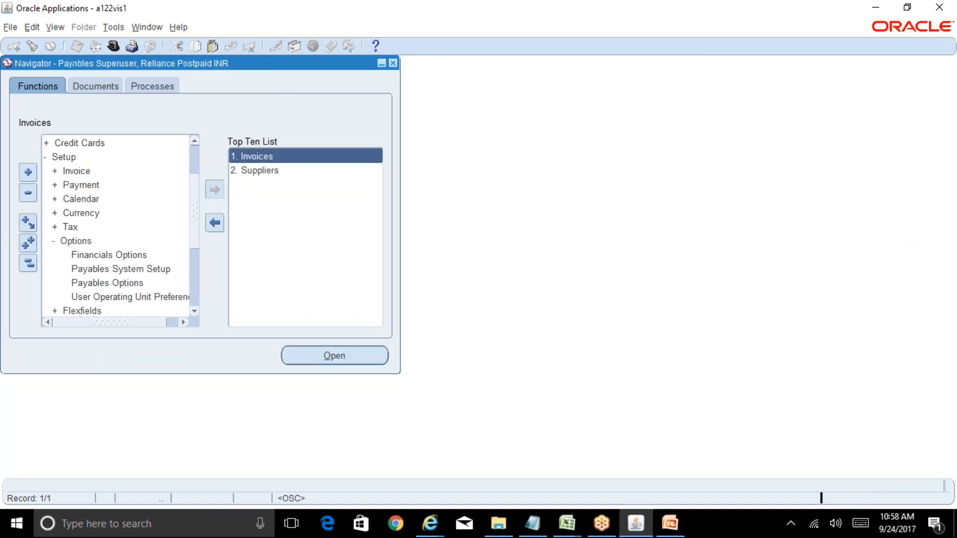
click(28, 263)
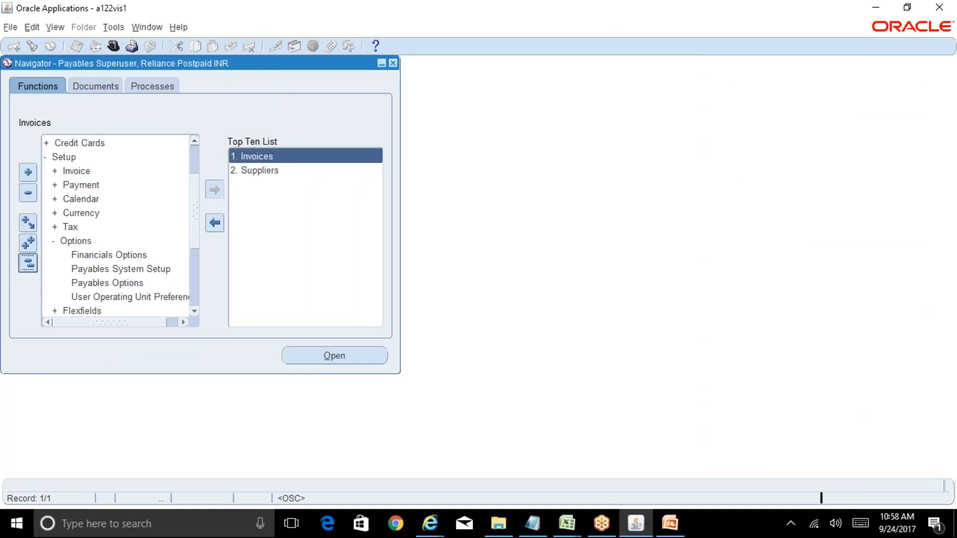
Step: Start a new single concurrent request for the Transfer Journal Entries to GL program
click(54, 27)
click(58, 205)
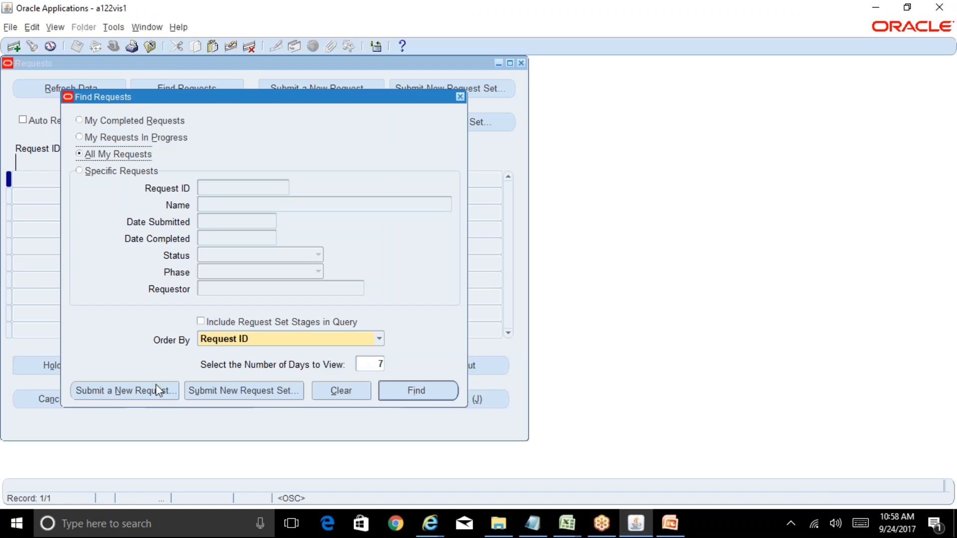
click(153, 391)
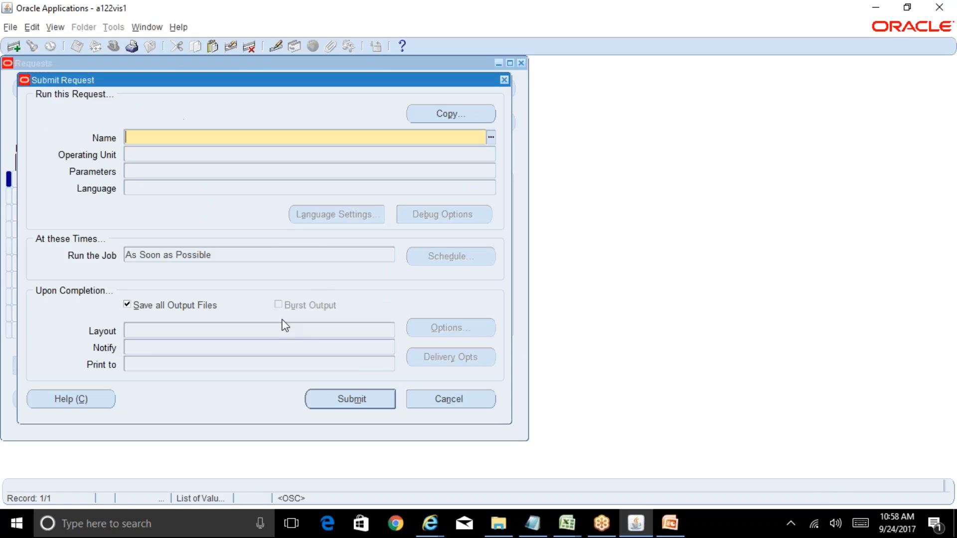
text(Transfer%)
key(Tab)
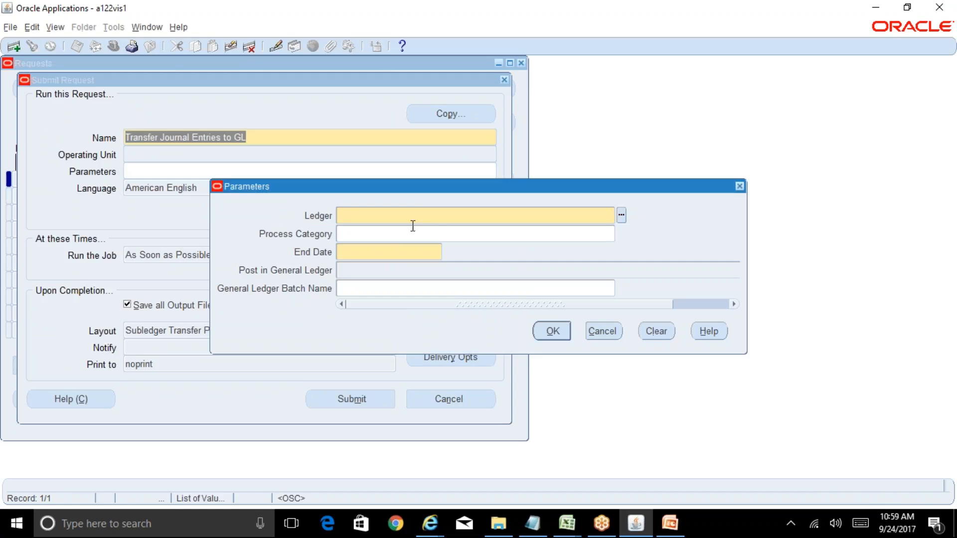
Step: Set the transfer request's ledger parameter to Reliance INR Ledger
key(ctrl+l)
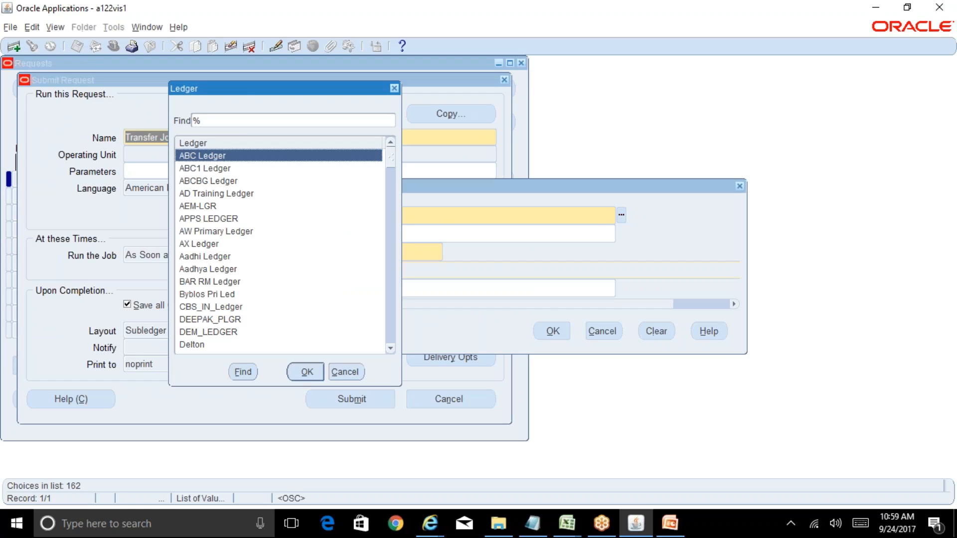
key(Escape)
text(rel%)
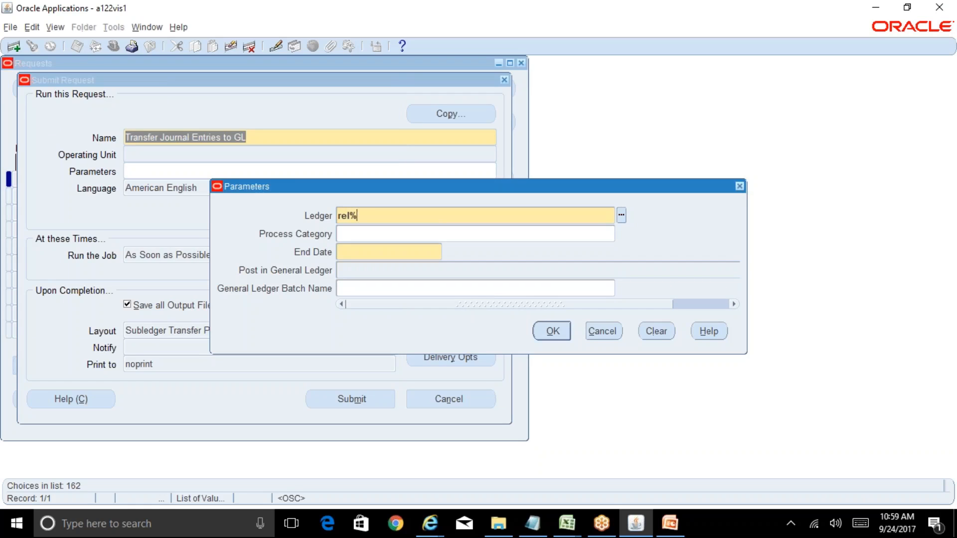
text(INR%)
key(Tab)
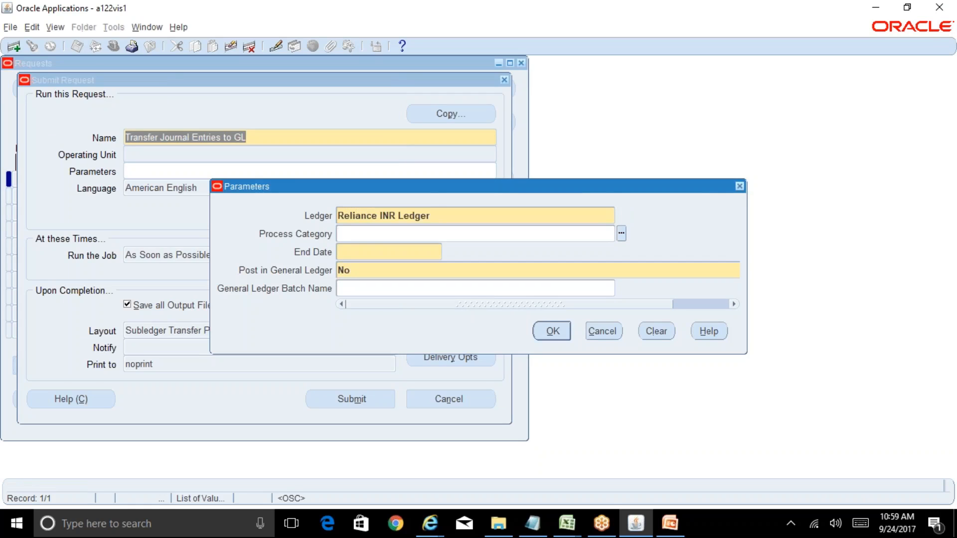
Step: Set the request's End Date to 24-SEP-2017 and Post in General Ledger to Yes, and accept the parameters
click(388, 253)
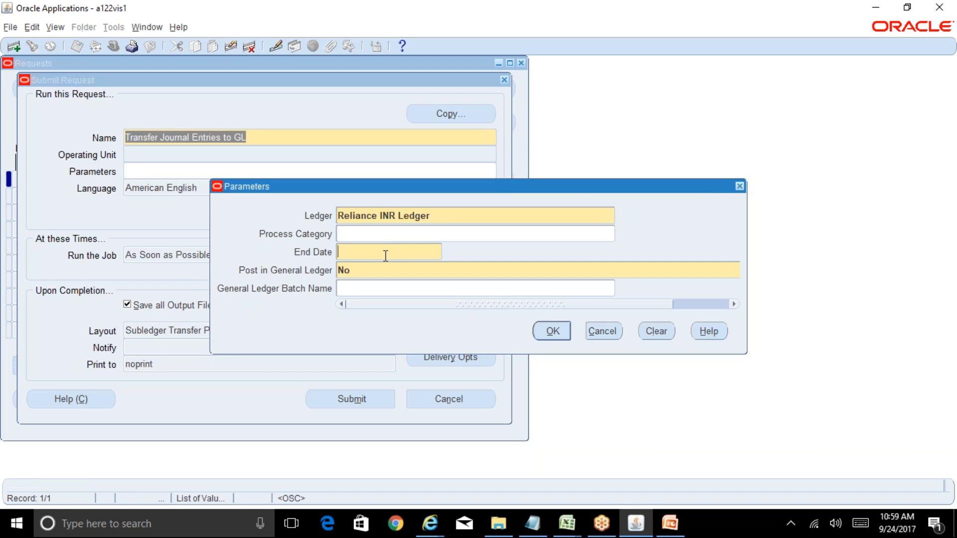
text(24-sep-2017)
key(Tab)
text(yes)
key(Tab)
click(558, 331)
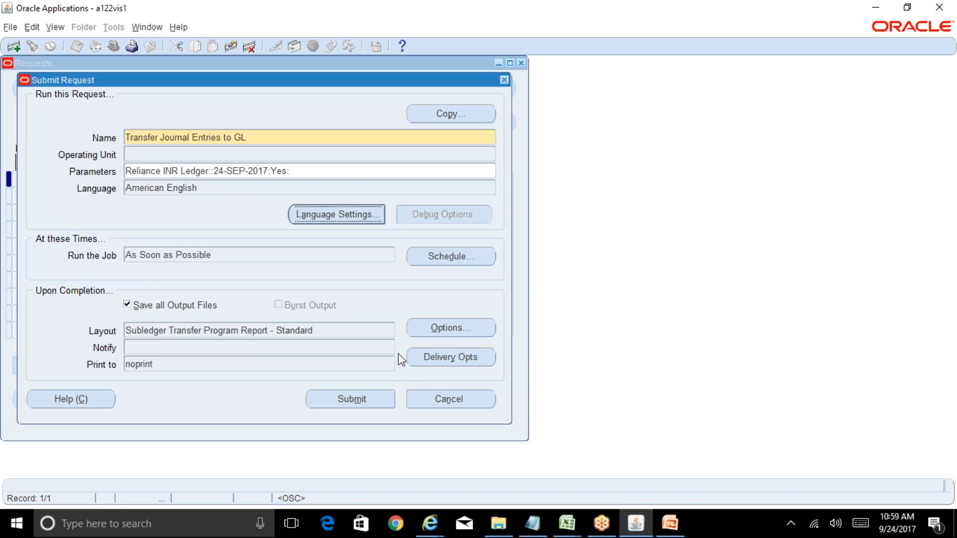
Step: Reopen the request's parameters and change the End Date to 30-SEP-2017
click(265, 171)
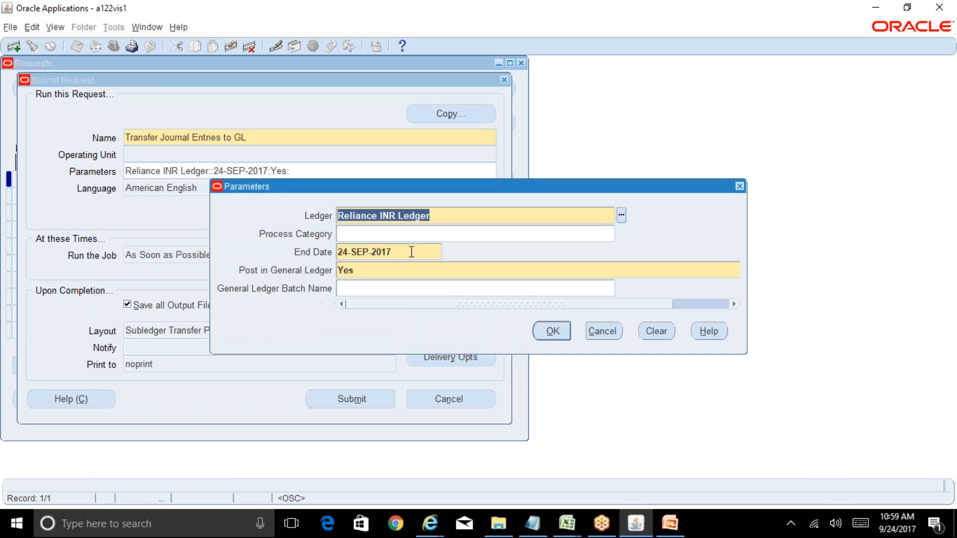
click(411, 252)
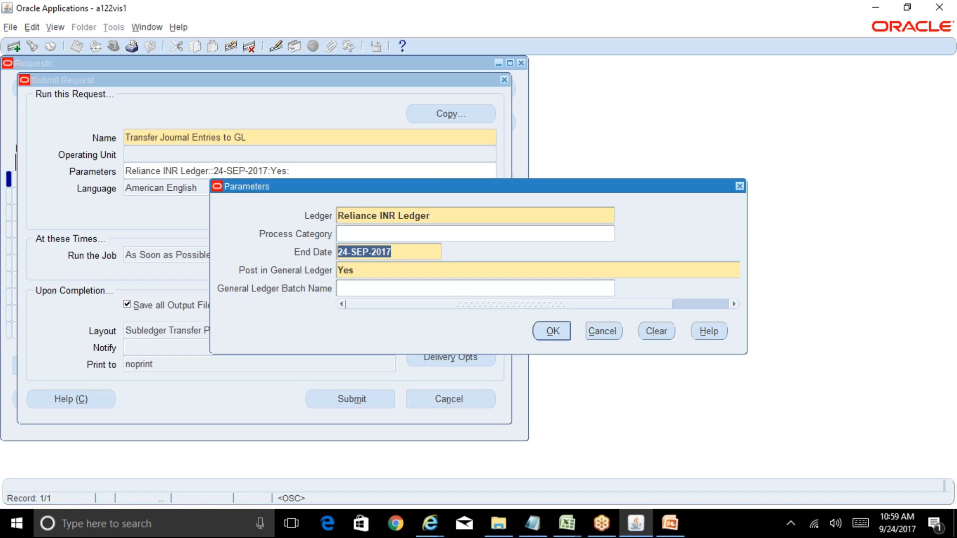
text(30-)
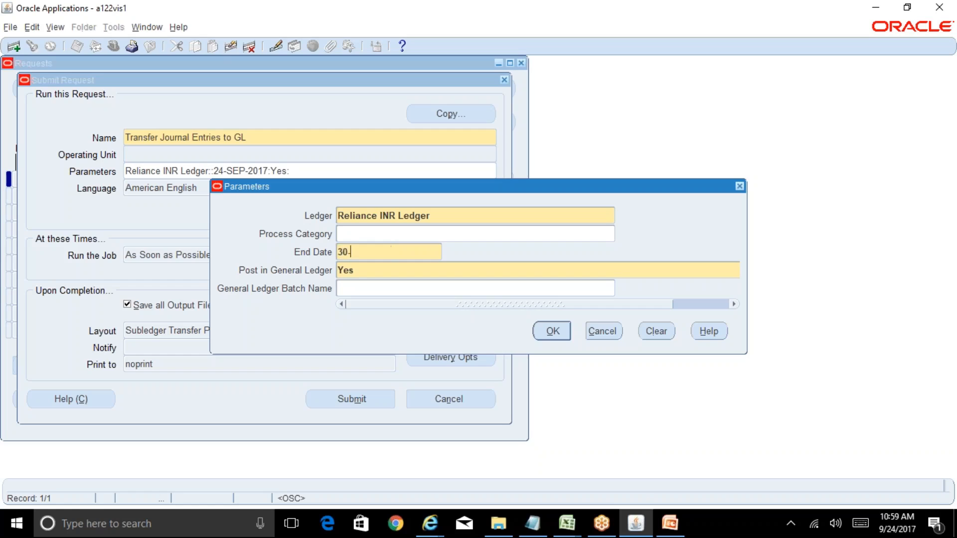
text(sep-2017)
key(Tab)
click(552, 331)
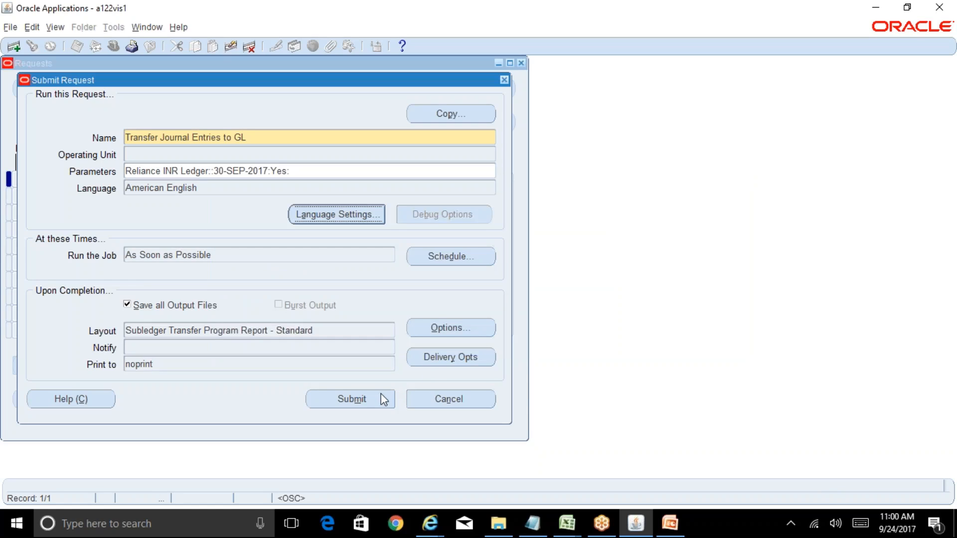
Step: Submit the Transfer Journal Entries to GL request, decline submitting another, and display the requests list
click(384, 399)
click(508, 308)
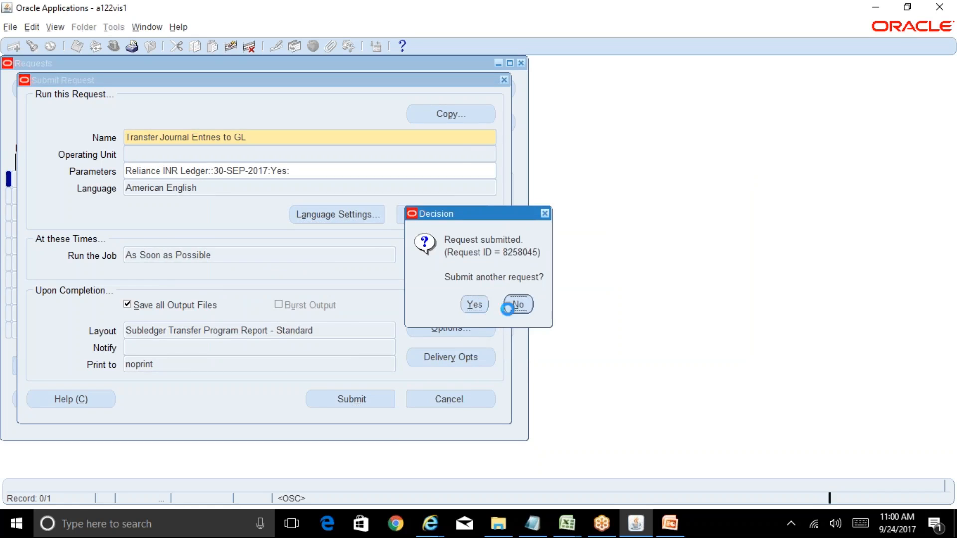
click(416, 390)
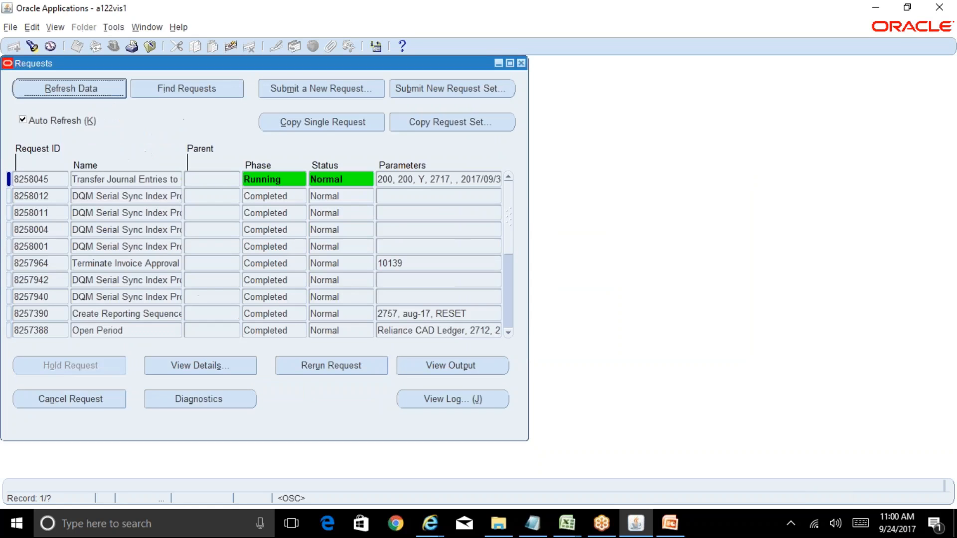
Step: Refresh the requests list to check the progress of the Transfer Journal Entries to GL request
click(97, 94)
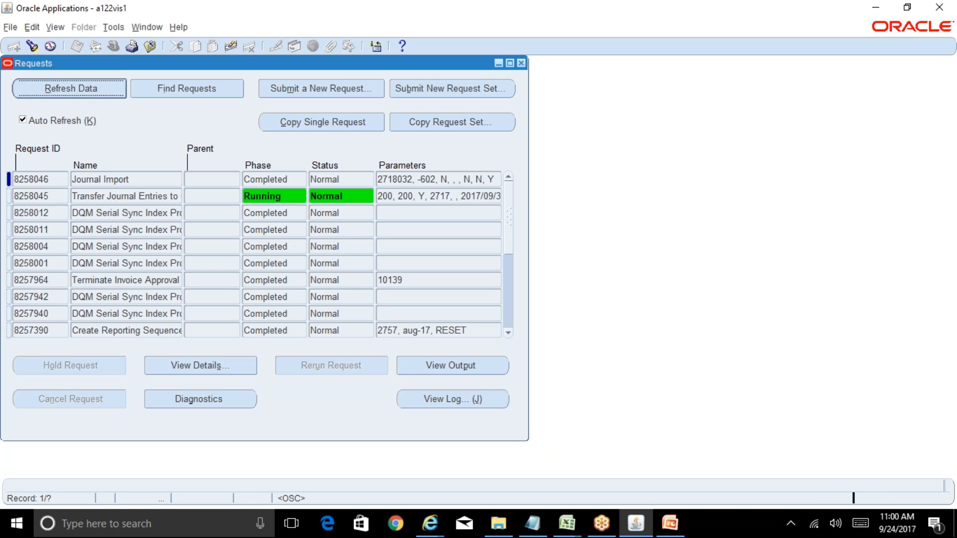
click(87, 90)
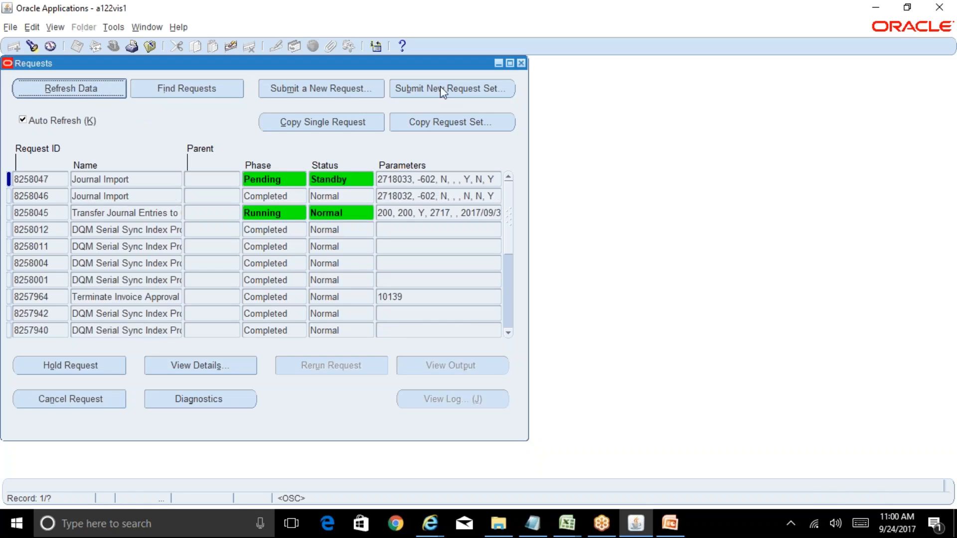
Step: Start another new request for the Transfer Journal Entries to GL program
click(320, 90)
text(T)
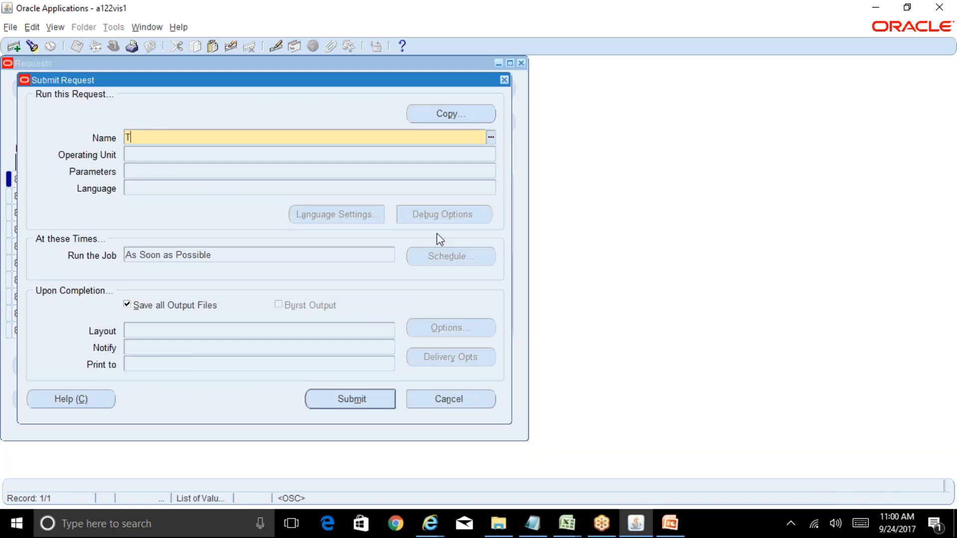
text(ransfer%J%E%)
key(Tab)
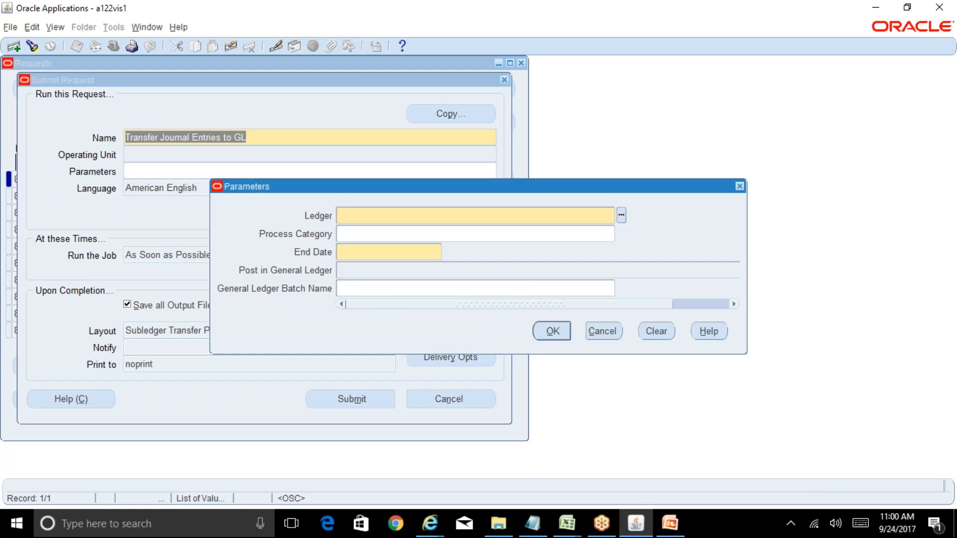
Step: Set the Ledger parameter of the new transfer request to Reliance INR Ledger
text(usd)
key(BackSpace)
key(BackSpace)
key(BackSpace)
text(rel%O)
key(BackSpace)
text(INR%Led)
key(Tab)
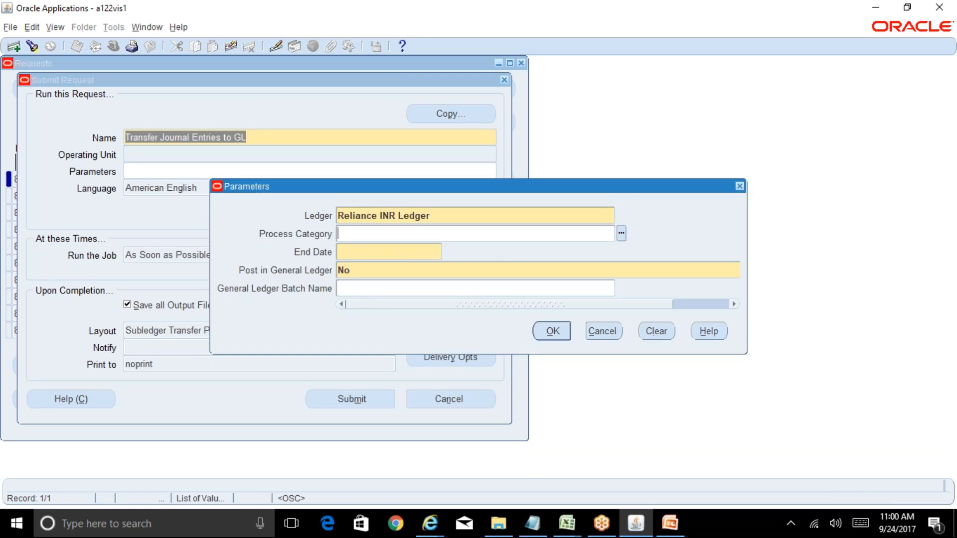
Step: Set the new request's End Date to 24-SEP-2017 and Post in General Ledger to Yes, and accept the parameters
key(Tab)
text(24-sep-17)
key(Tab)
text(yes)
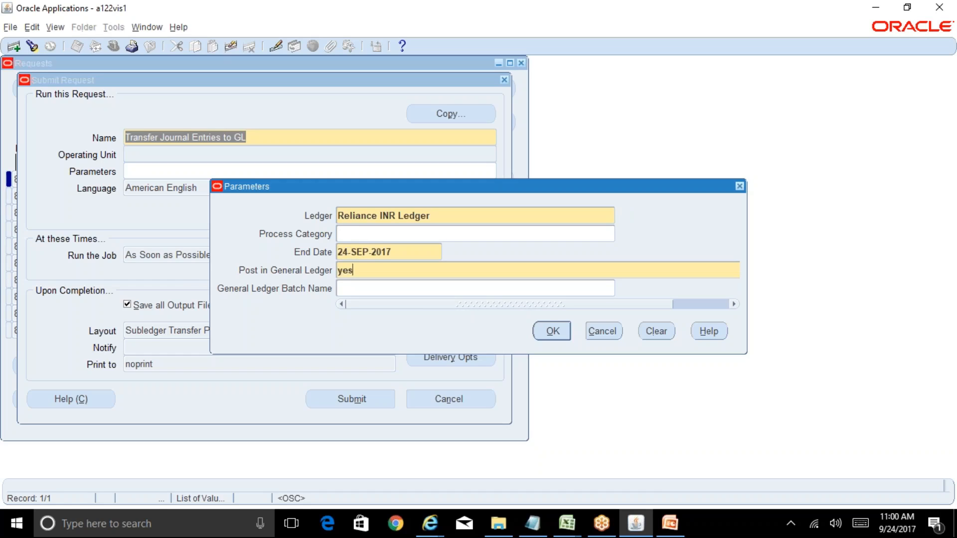
key(Tab)
key(Tab)
key(Return)
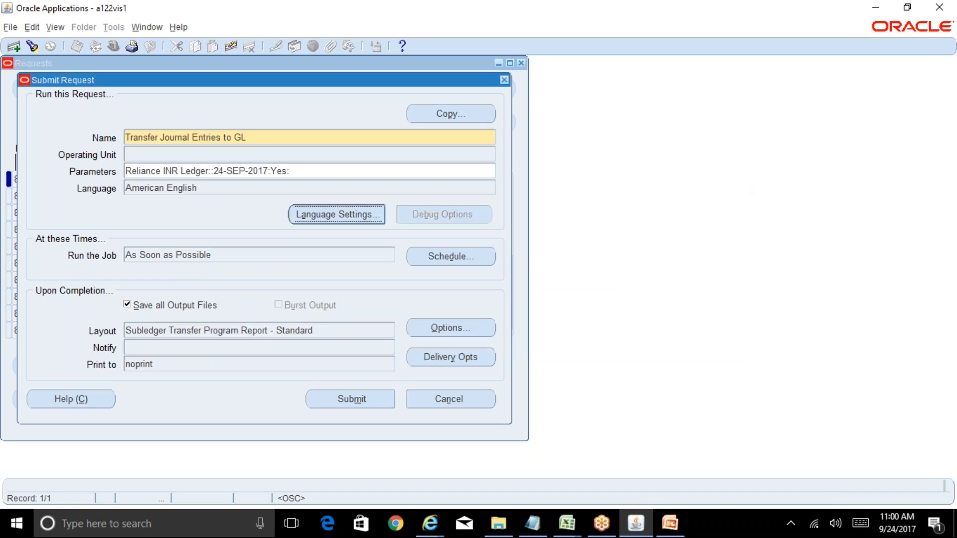
Step: Examine the Once and Periodically schedule options for the new request, and cancel both the schedule and the request
click(464, 261)
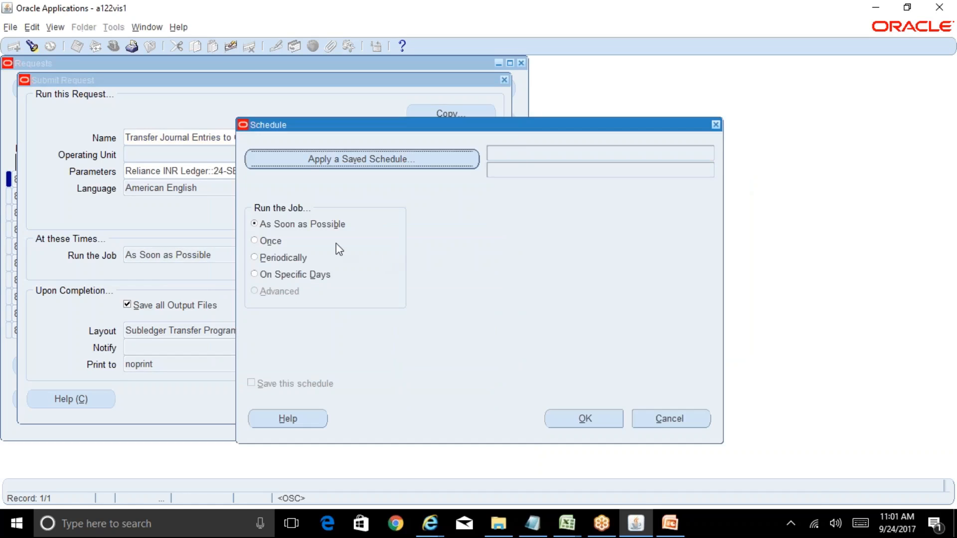
click(271, 241)
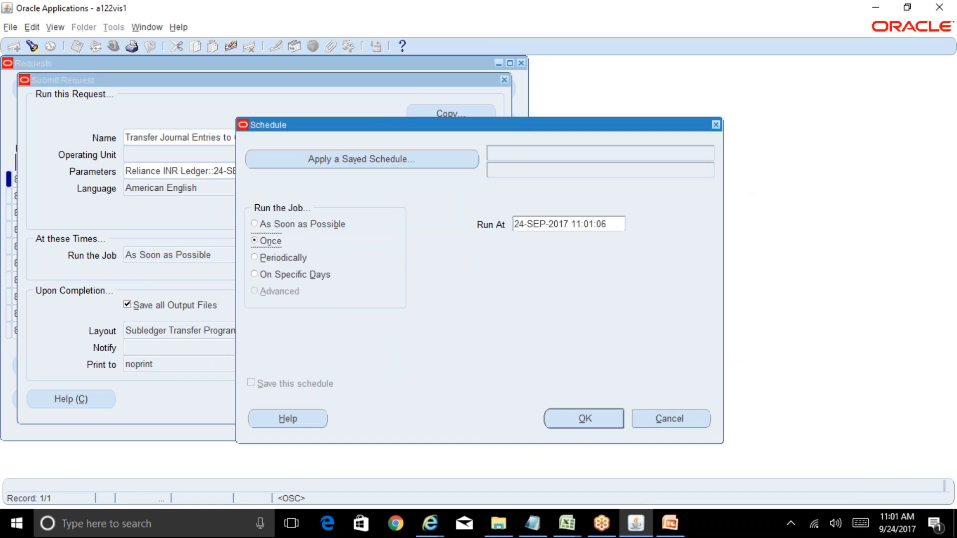
click(280, 259)
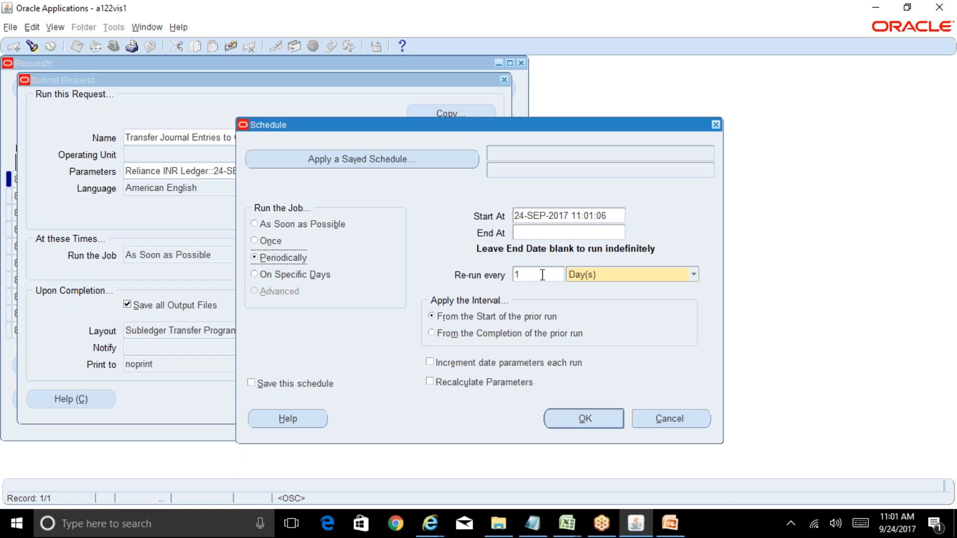
click(613, 215)
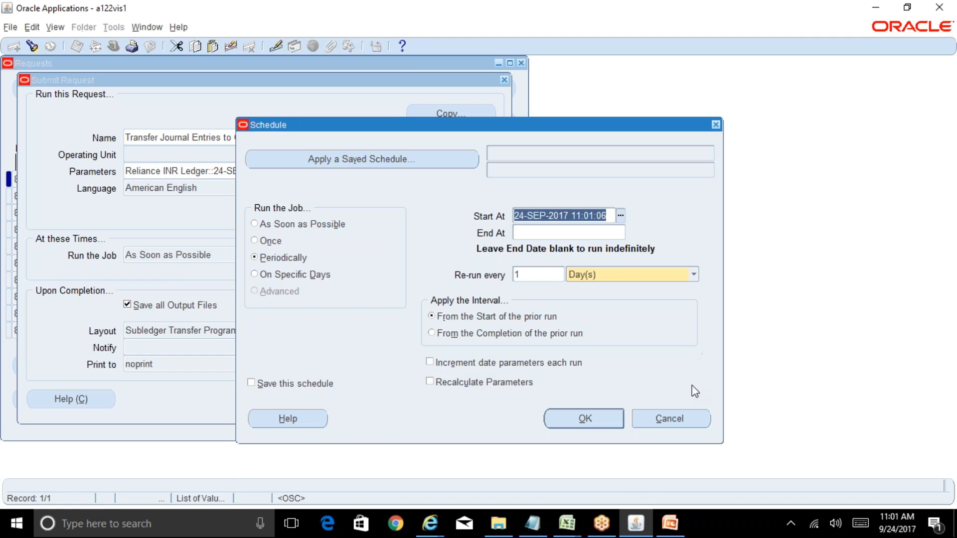
click(679, 417)
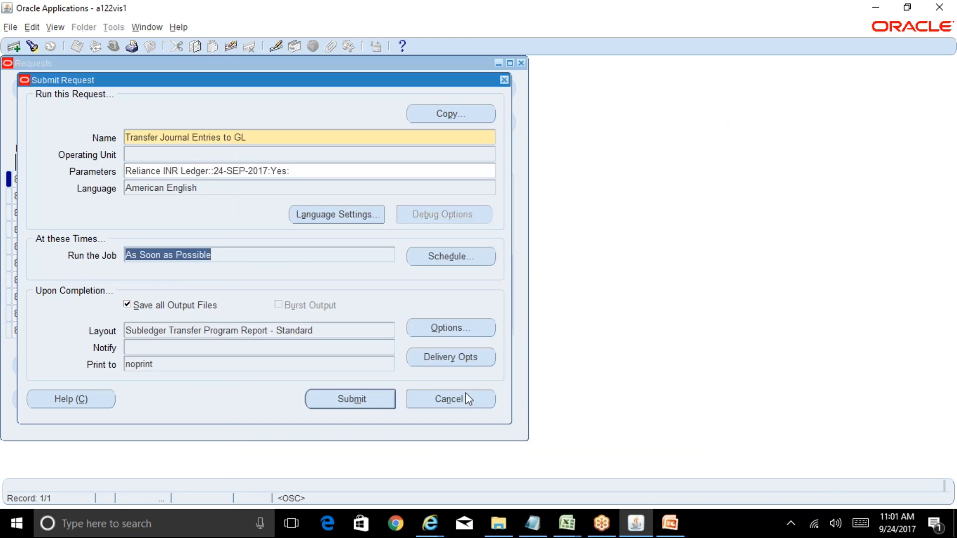
click(467, 399)
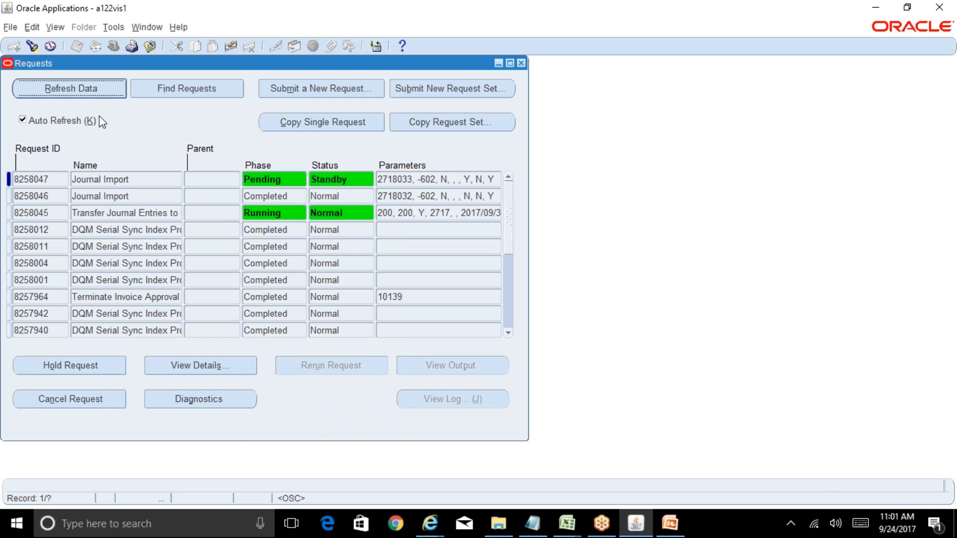
Step: Refresh the requests list and select the more recent Journal Import request
click(85, 90)
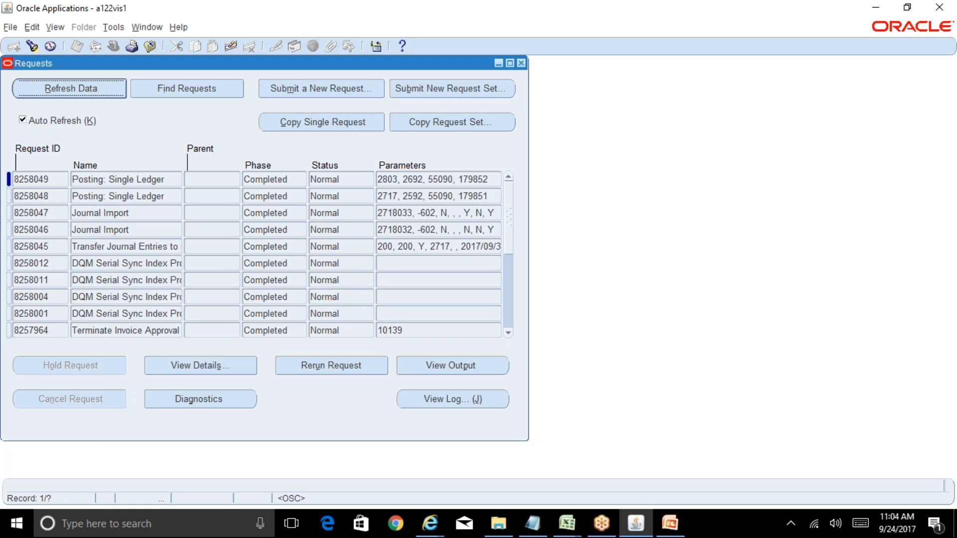
click(153, 213)
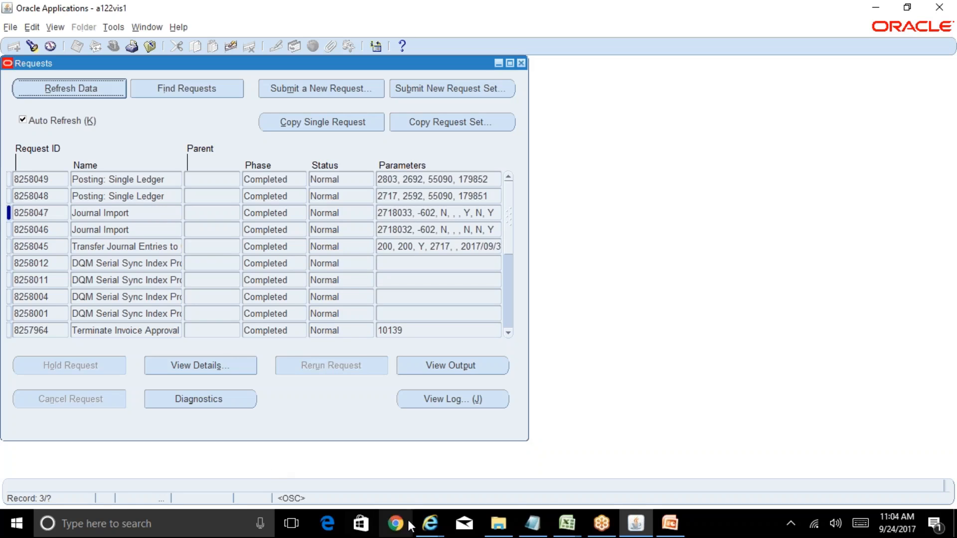
Step: Switch to the R12 Table of Contents workbook in Excel and go to cell L41 of the Running Notes_AP sheet
click(565, 524)
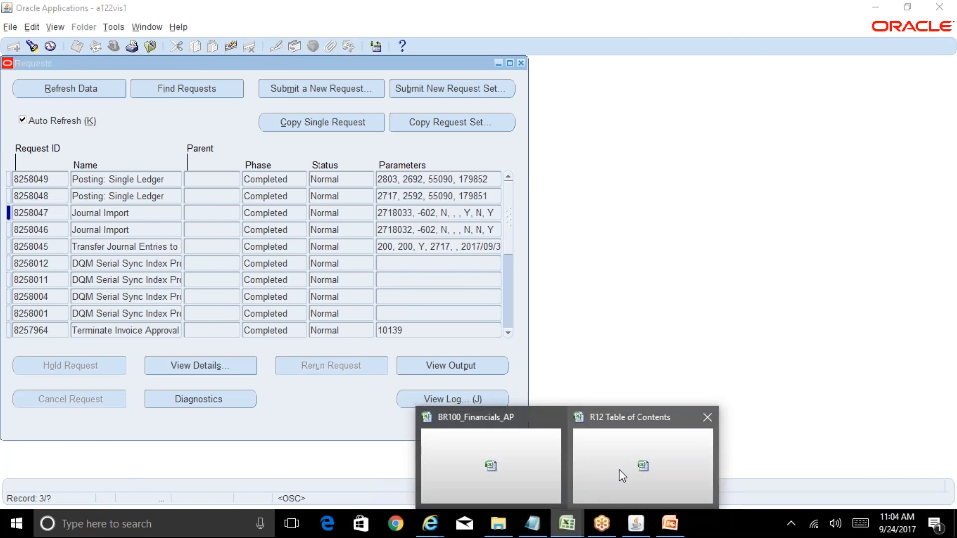
click(619, 474)
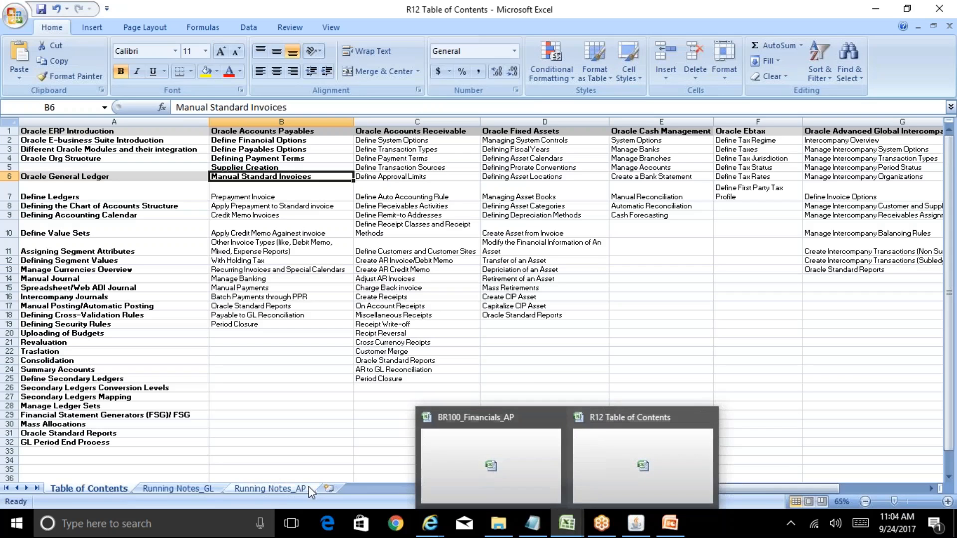
click(273, 488)
click(146, 375)
key(Right)
key(Right)
key(Right)
key(Right)
key(Right)
key(Right)
key(Right)
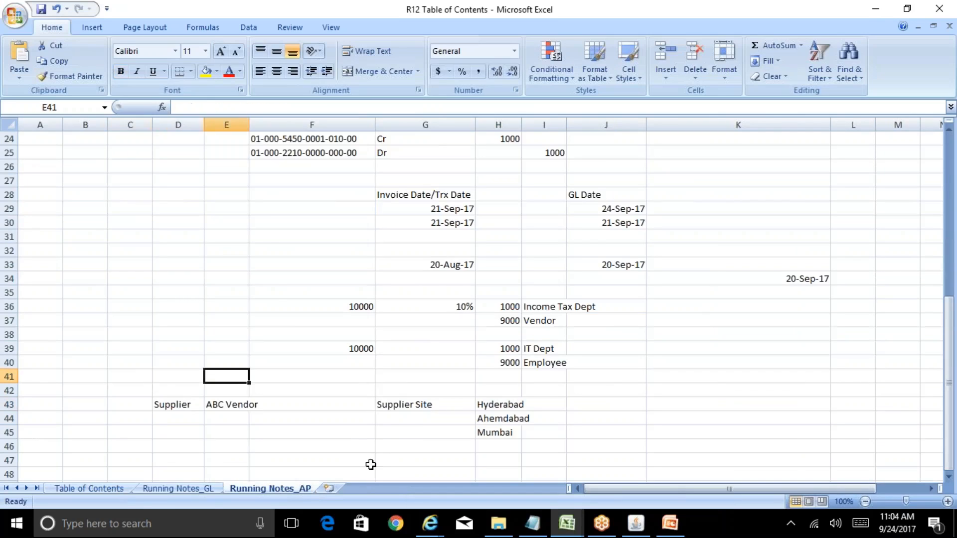
key(Right)
key(Right)
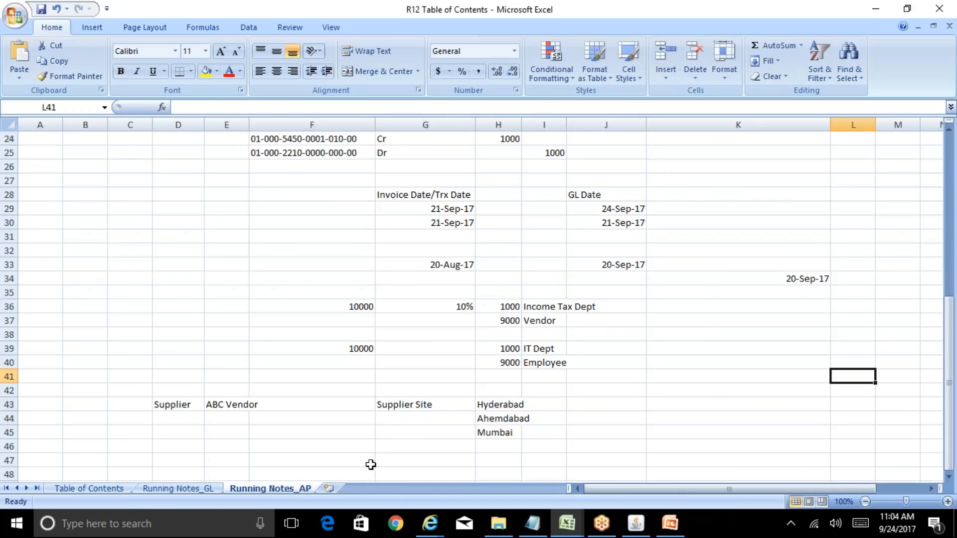
Step: Enter the payables table names AP_INVOICE_ALL in cell L41 and AP_INVOICE_DISTRIBUTIONS in cell L42
text(AP_IN)
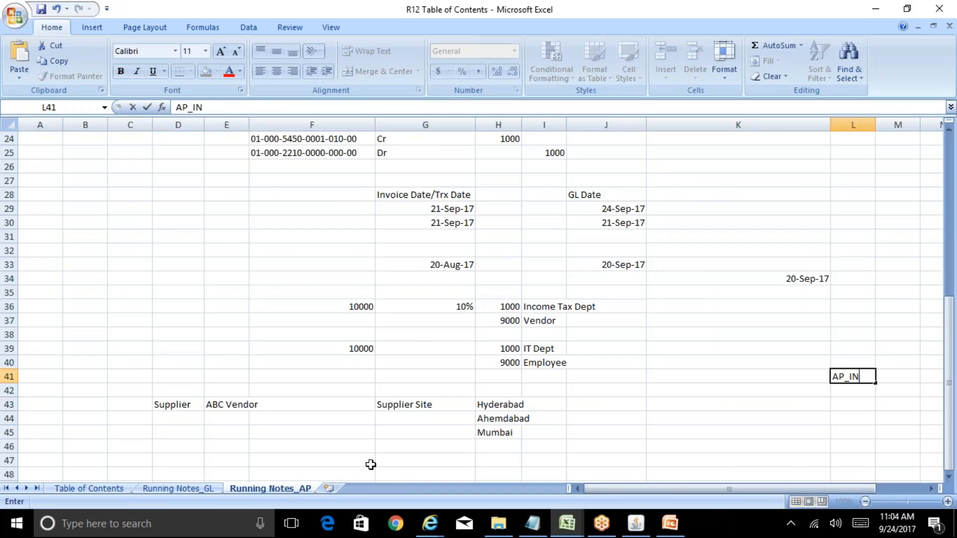
text(VOICE_A)
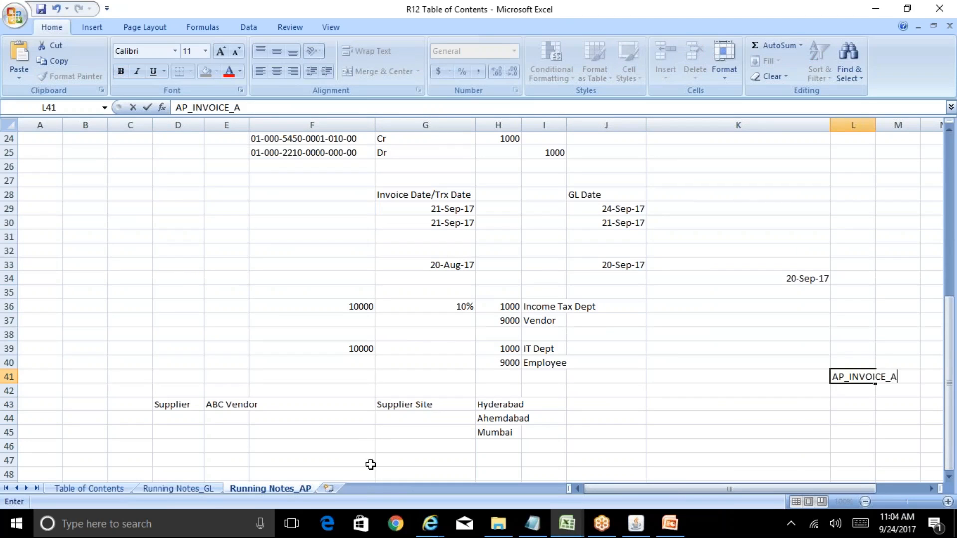
text(LL)
key(Return)
text(AP_INV)
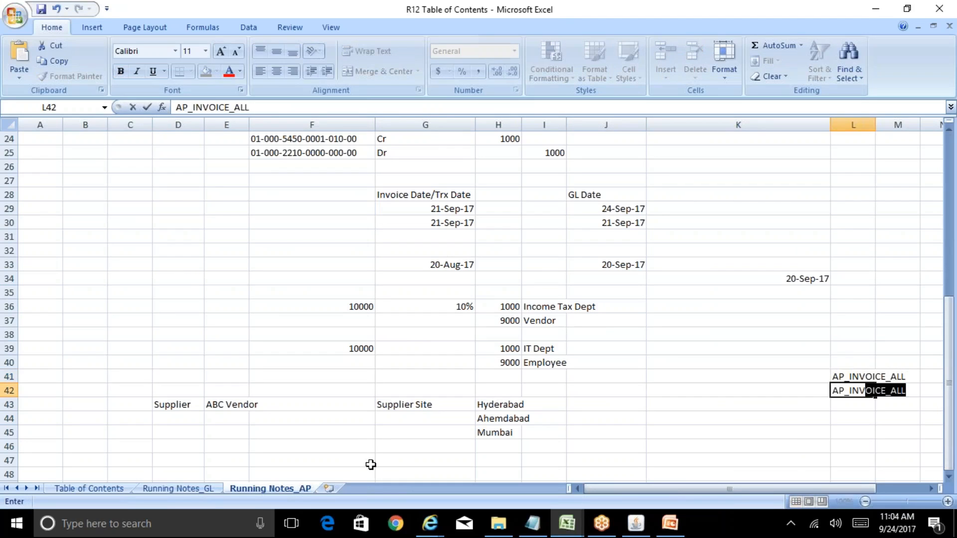
text(OICE_DISTRIBUTIONS)
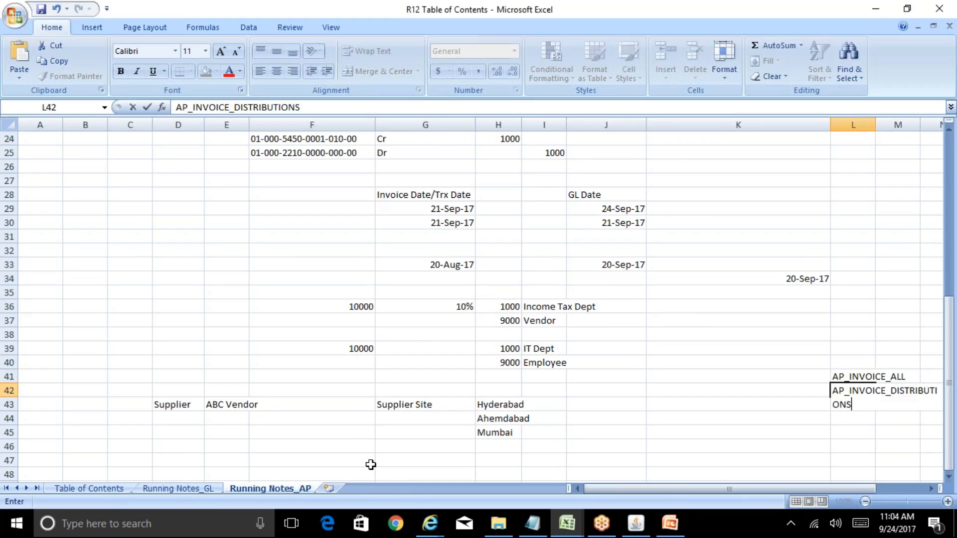
key(Return)
Step: Fit the width of column L to its payables table names
key(Right)
key(Right)
key(Right)
key(Right)
key(Right)
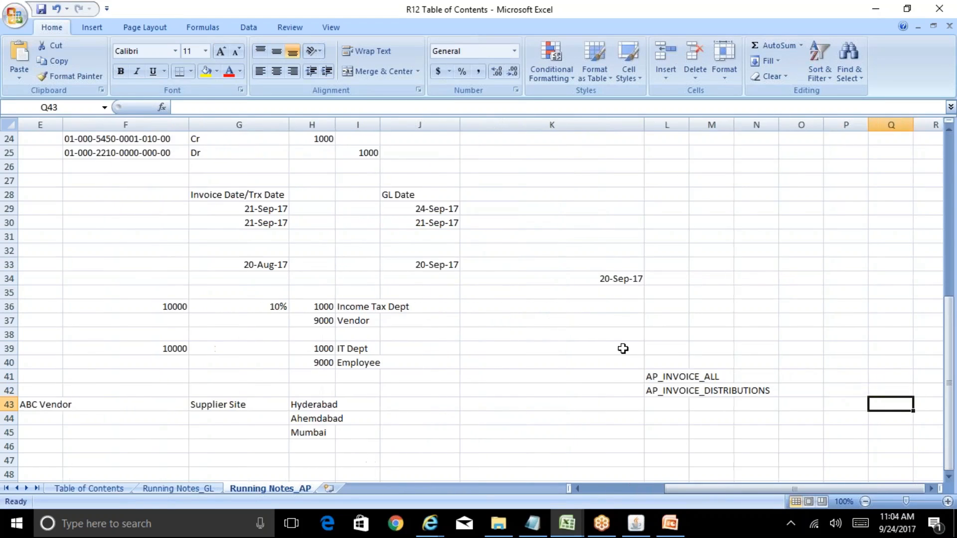
double_click(689, 125)
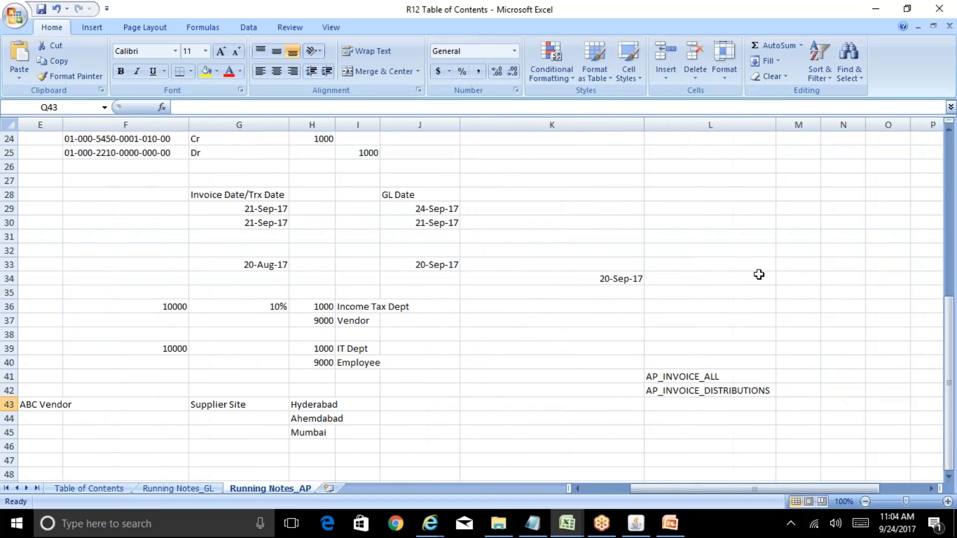
Step: Enter the General Ledger table names GL_JE_BATCHES, GL_JE_HEADERS and GL_JE_LINES in cells N41 to N43
key(Right)
key(Right)
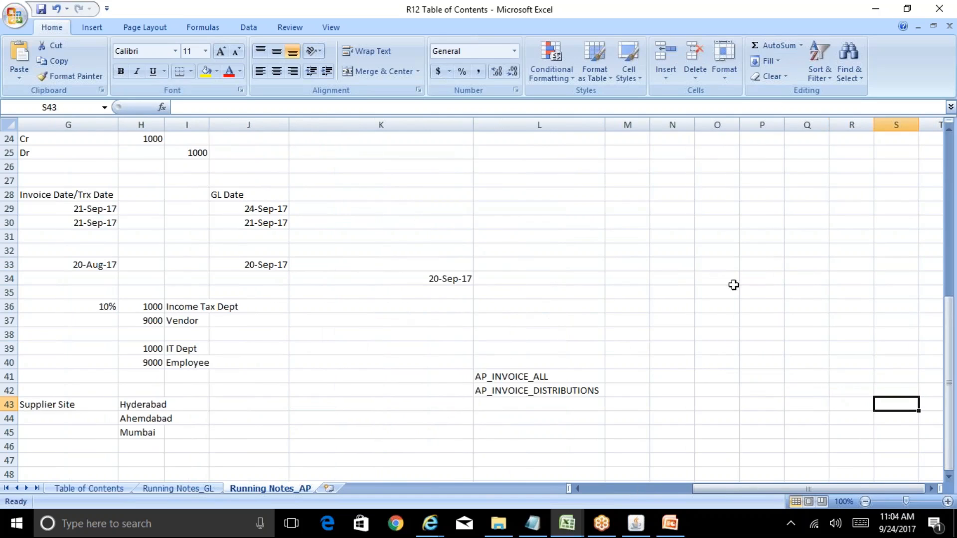
click(684, 380)
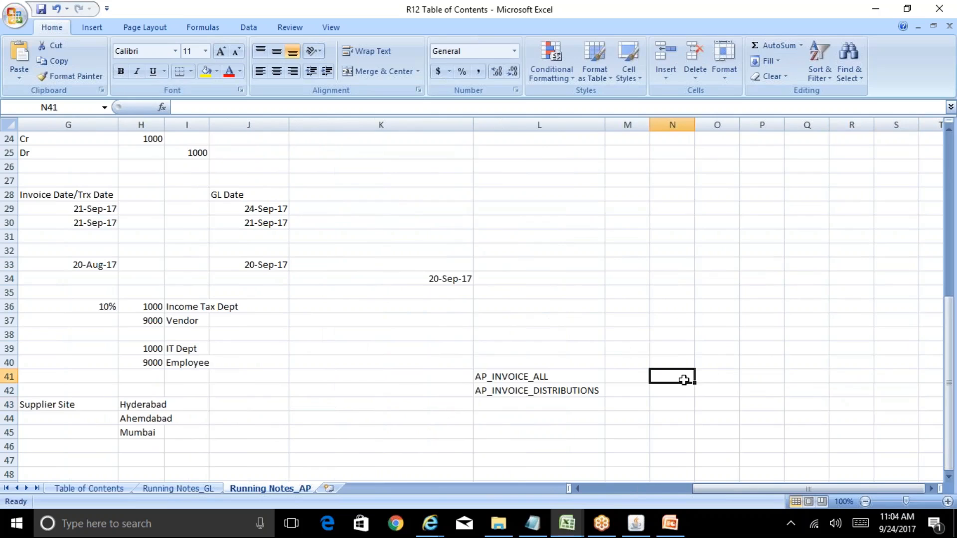
text(GL_JE_BATCHE)
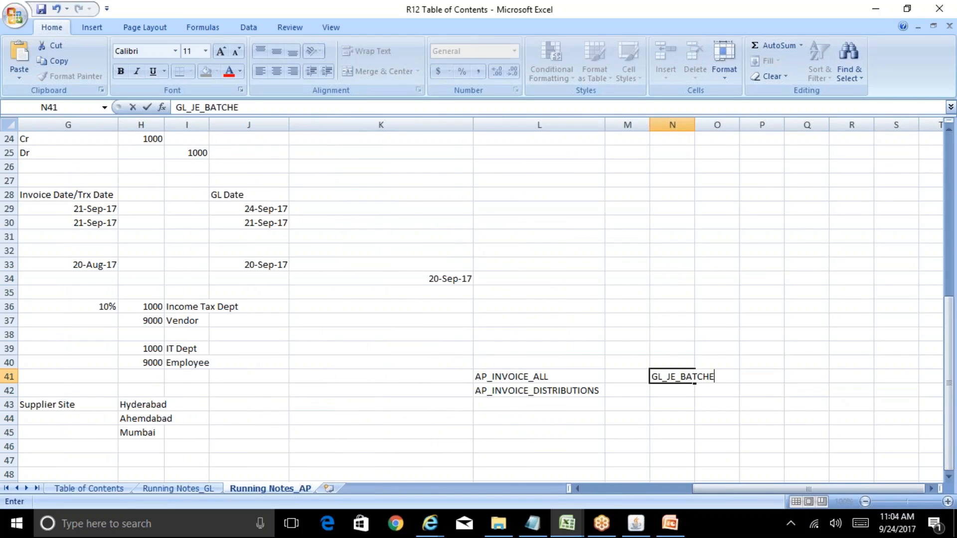
text(S)
key(Return)
text(GL)
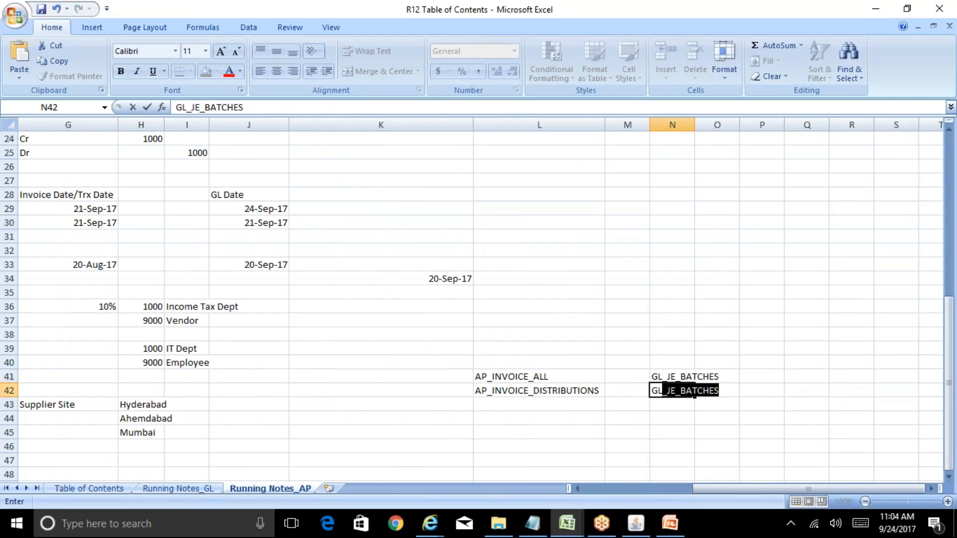
text(_JE_HEAD)
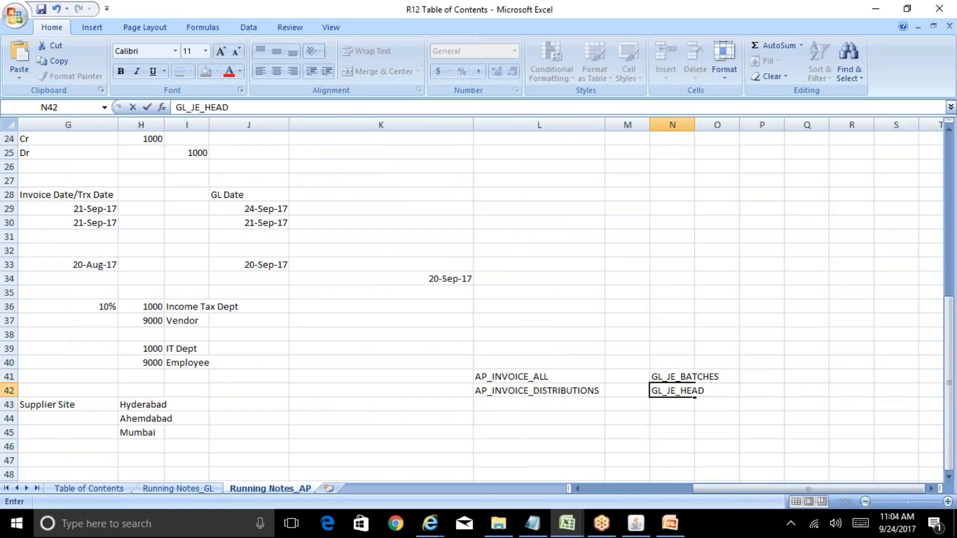
text(ERS)
key(Return)
text(G)
text(JE_LINES)
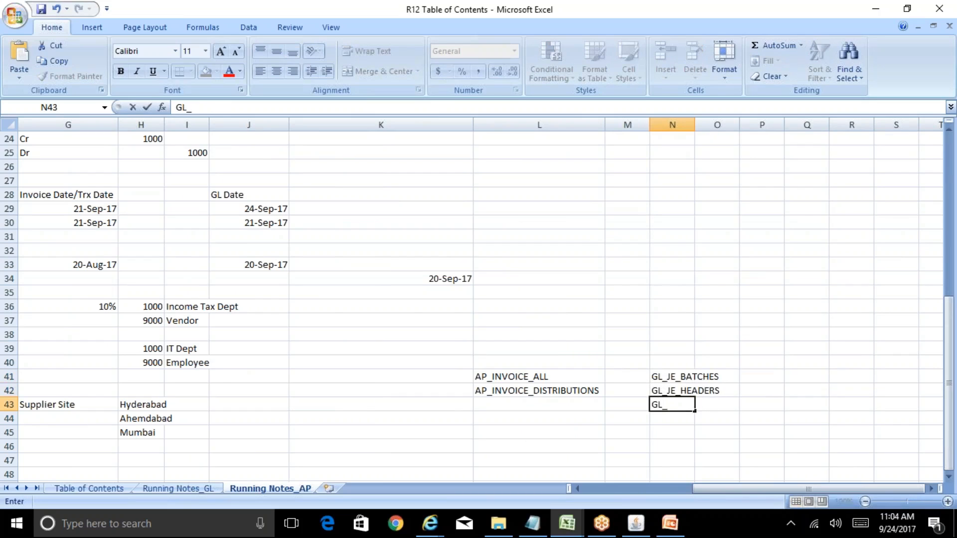
key(Return)
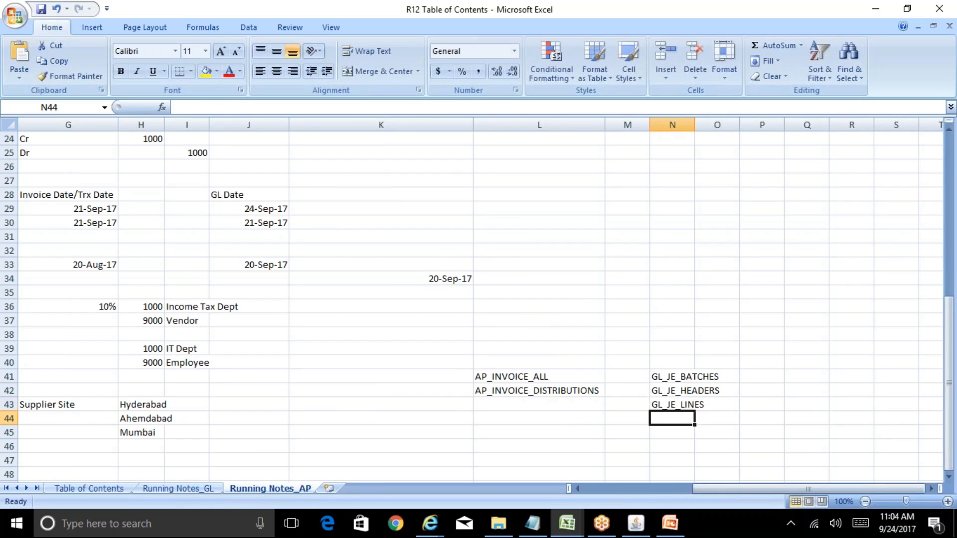
Step: Widen column N to fit the General Ledger table names, and select the AP_INVOICE_ALL cell
drag(696, 126, 723, 125)
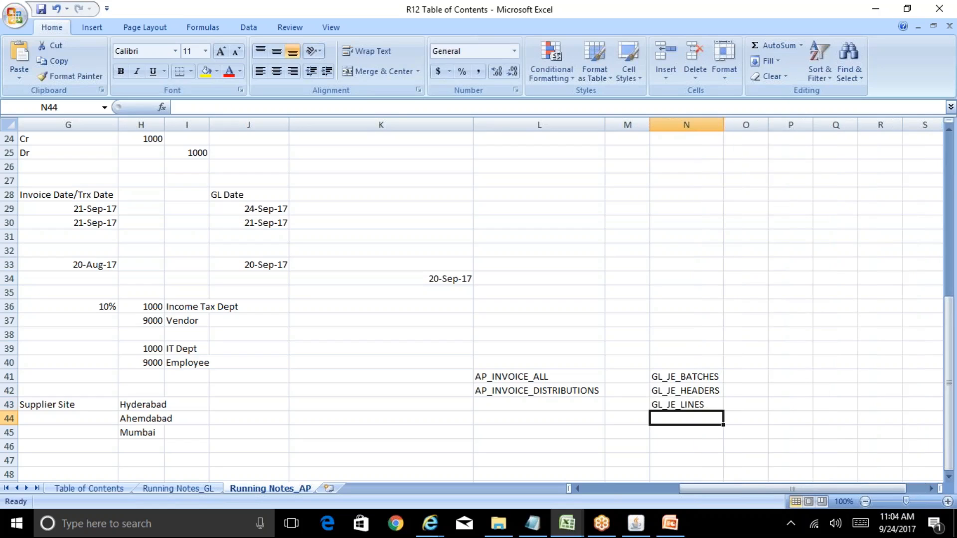
key(Right)
key(Right)
key(Left)
key(Left)
key(Down)
key(Down)
key(Down)
key(Down)
key(Down)
key(Down)
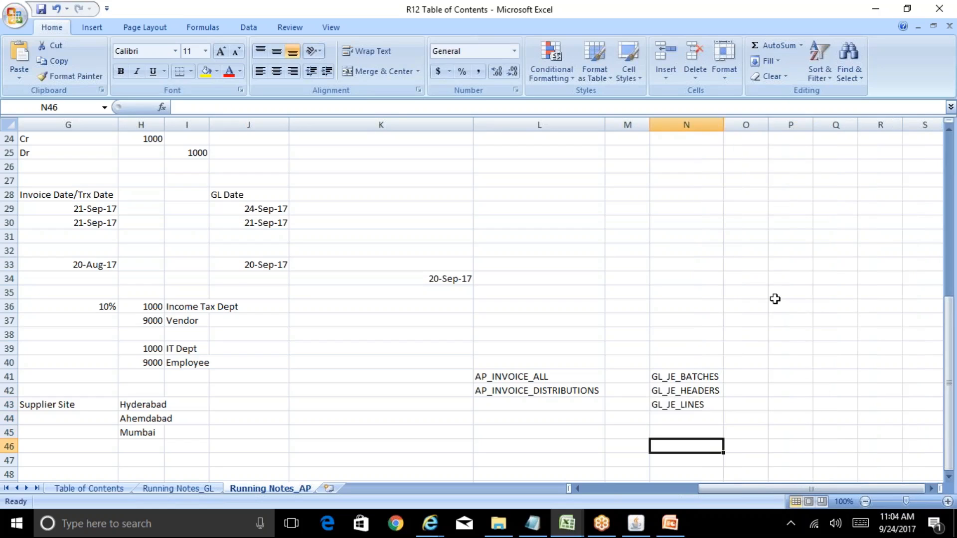
click(531, 348)
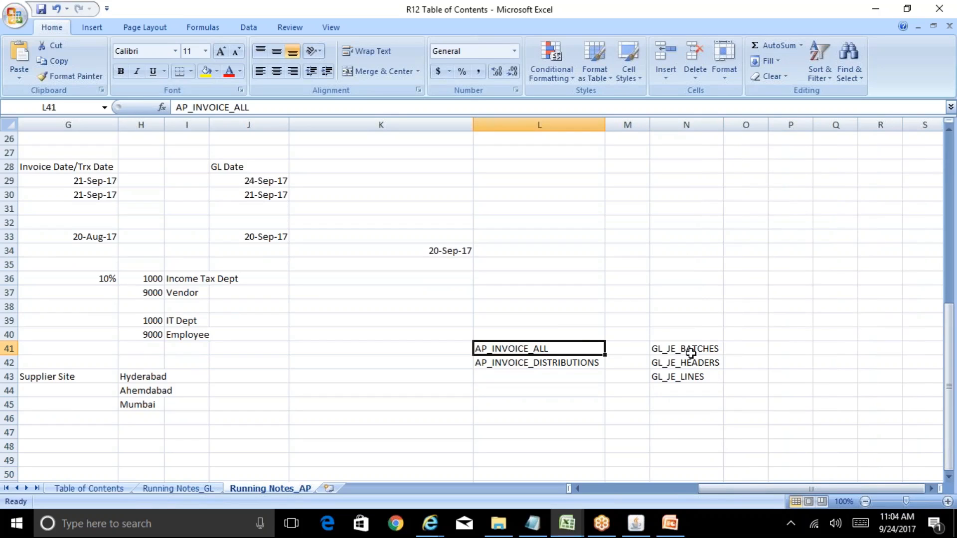
Step: Widen column M and enter the subledger table names XLA_AE_HEADERS in cell M41 and XLA_LINES in cell M42
drag(649, 125, 717, 128)
click(656, 348)
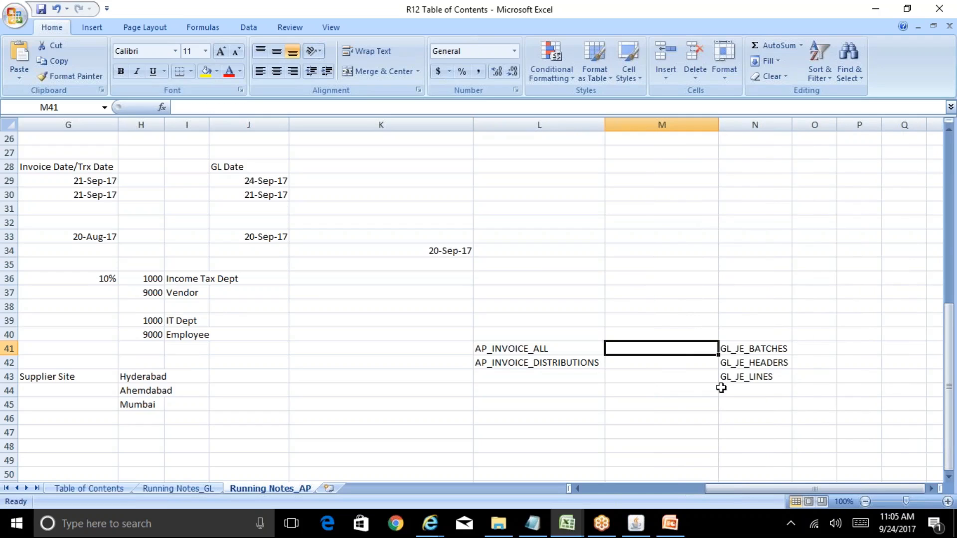
text(XLA_AE)
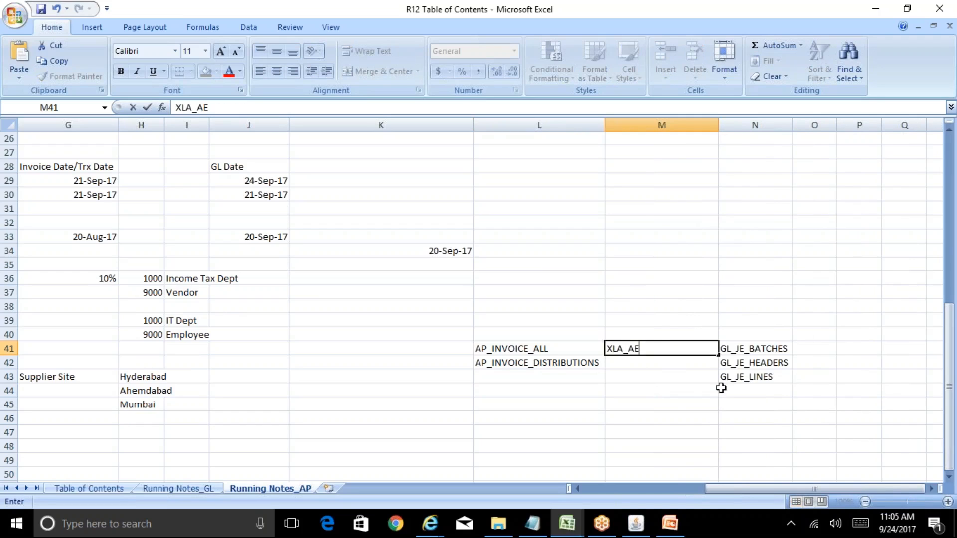
text(_HEADERS)
key(Return)
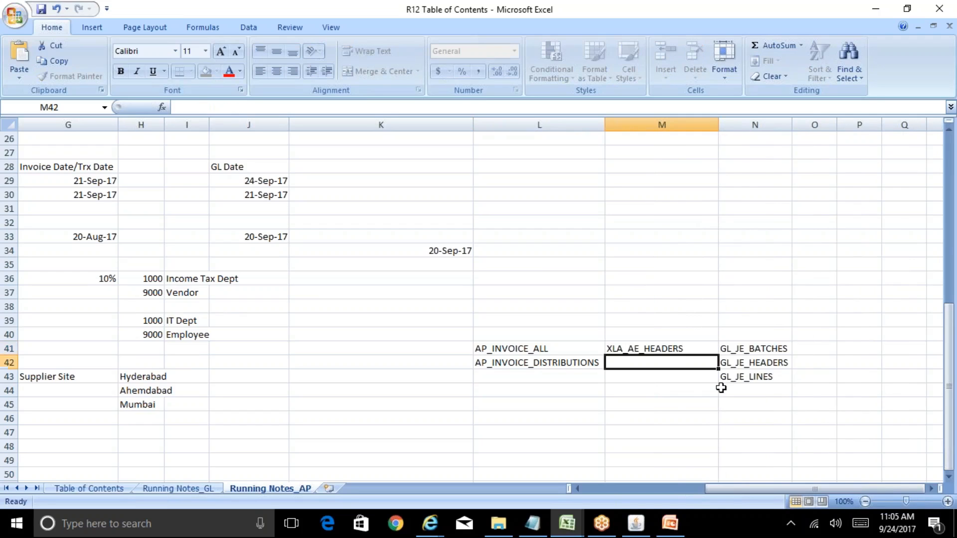
text(XLA_LINES)
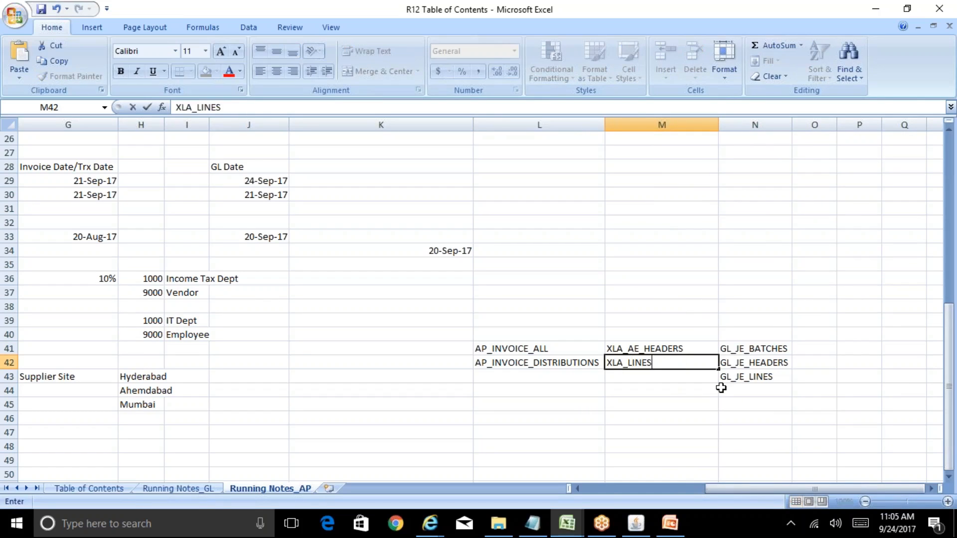
key(Return)
key(Up)
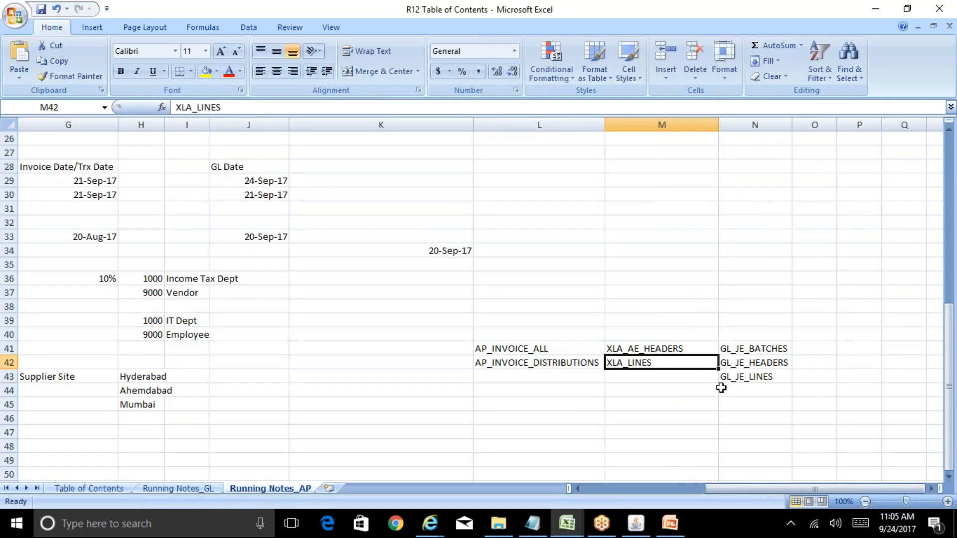
click(658, 119)
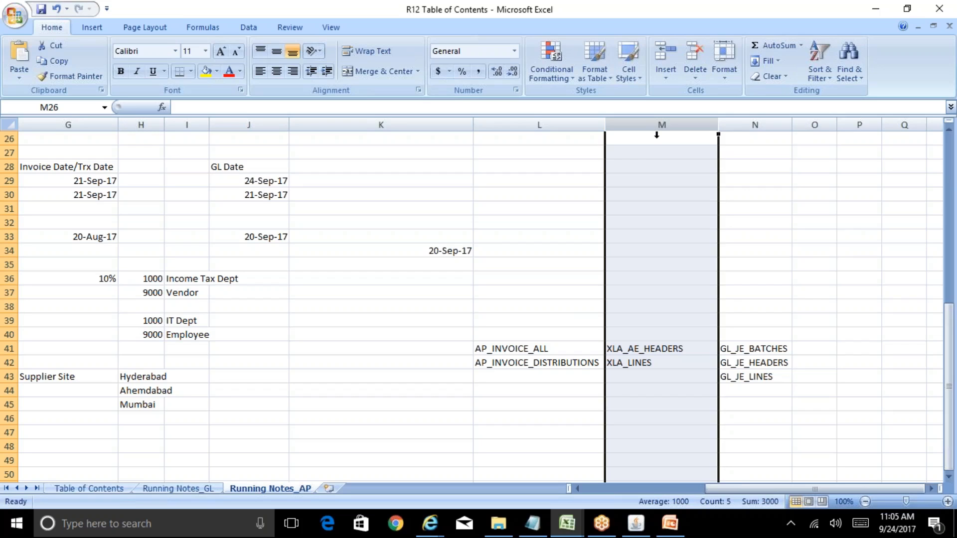
click(544, 401)
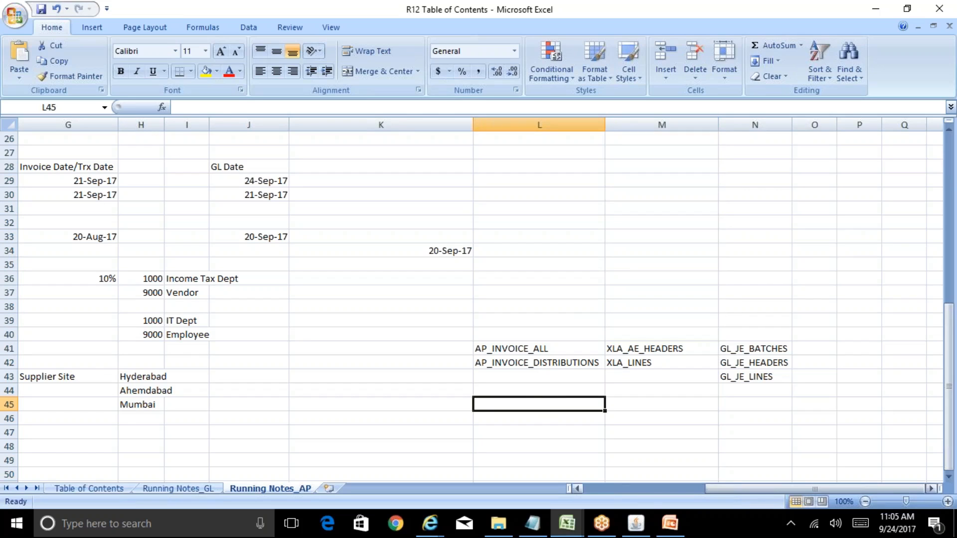
Step: Switch to Oracle Applications, replace the Requests window with the Invoice Workbench, and query invoice ABC100 to view its distributions
click(636, 523)
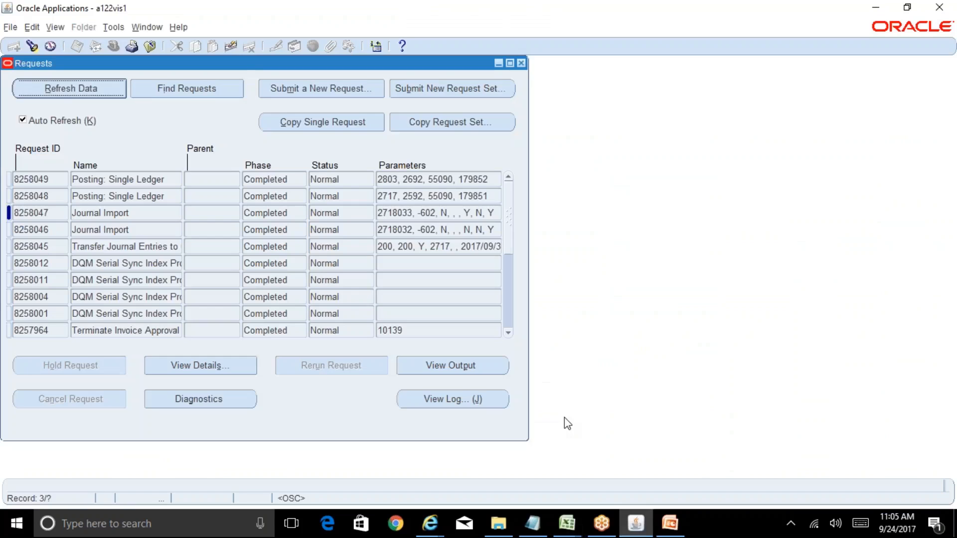
click(520, 63)
click(258, 156)
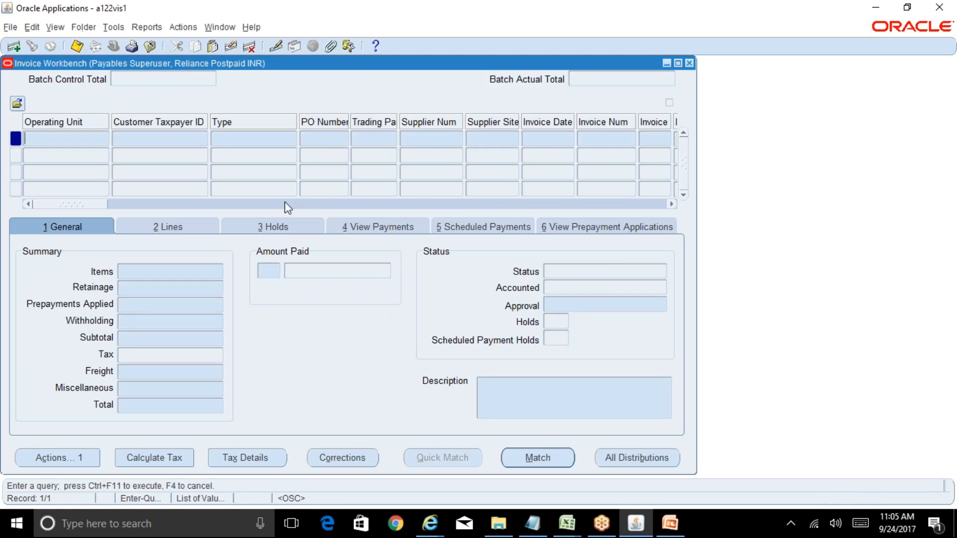
click(597, 140)
key(F11)
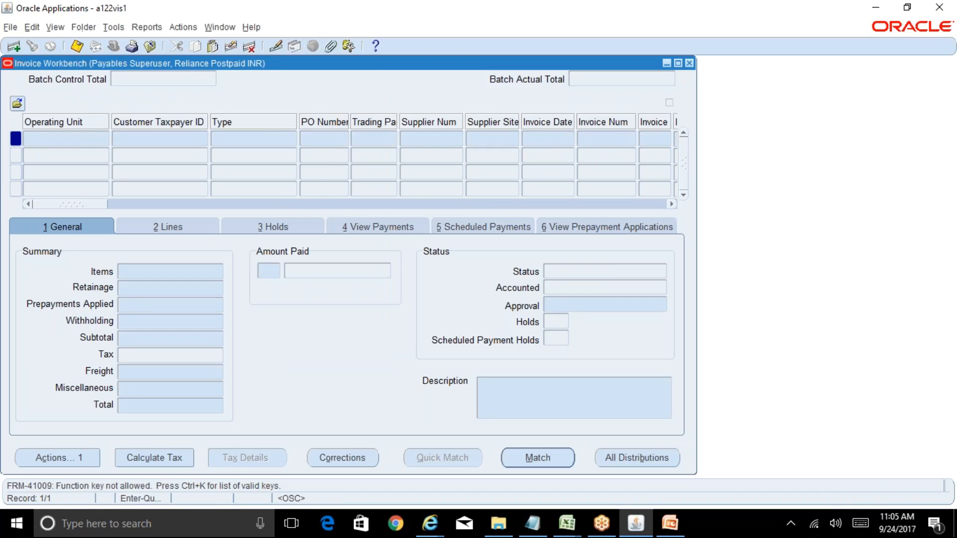
key(F11)
text(AB)
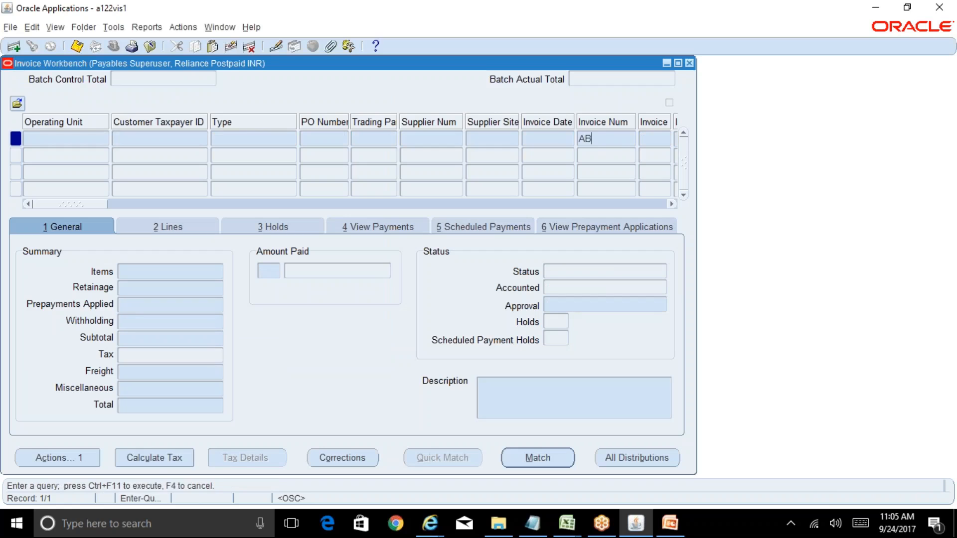
text(C100)
key(ctrl+F11)
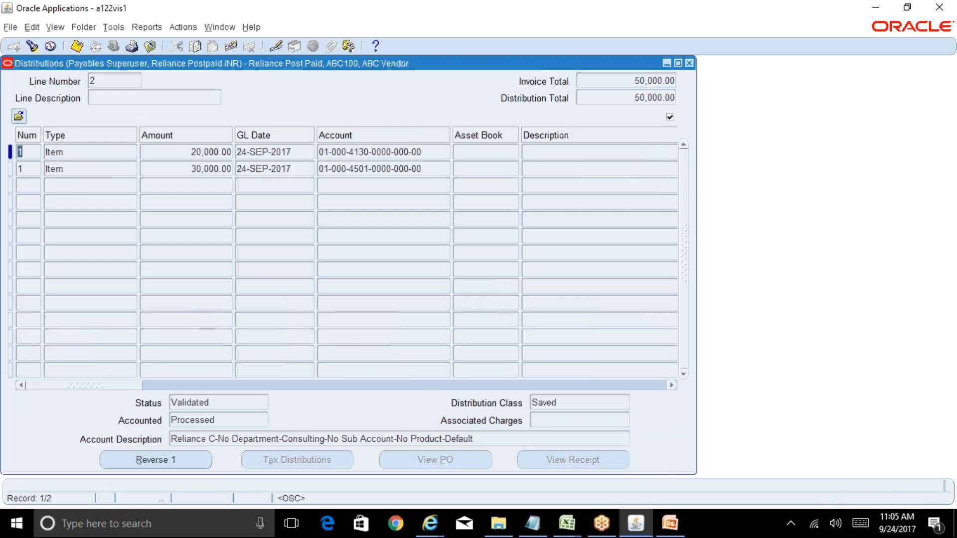
click(423, 168)
key(ctrl+c)
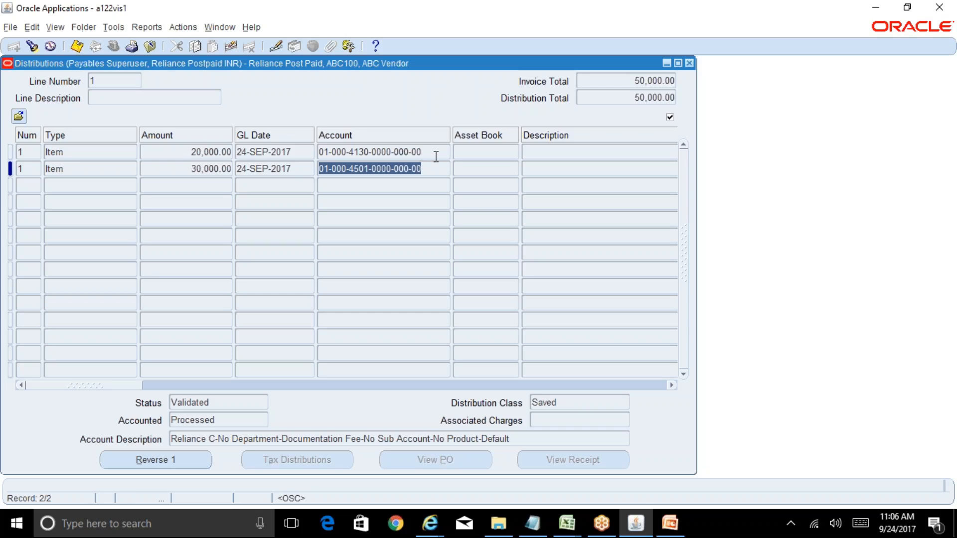
click(567, 523)
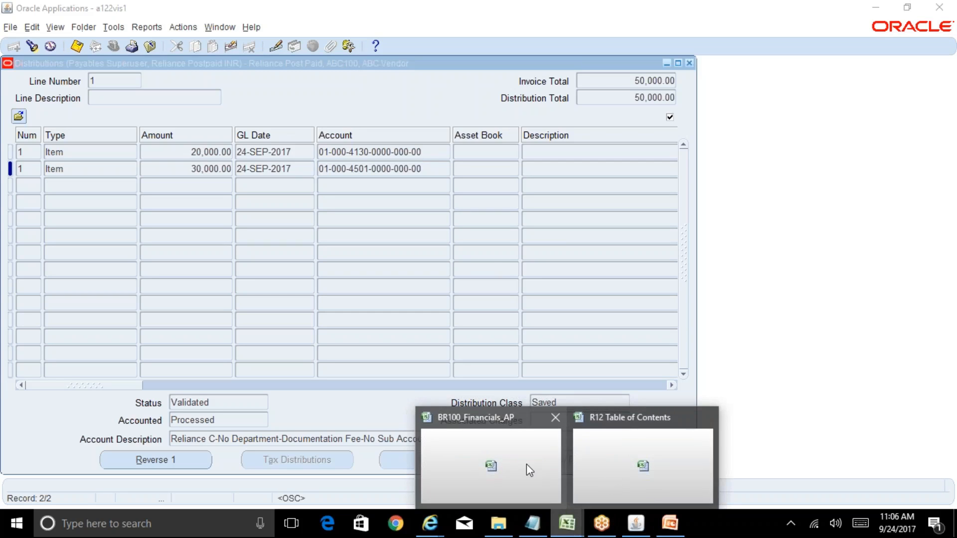
click(577, 474)
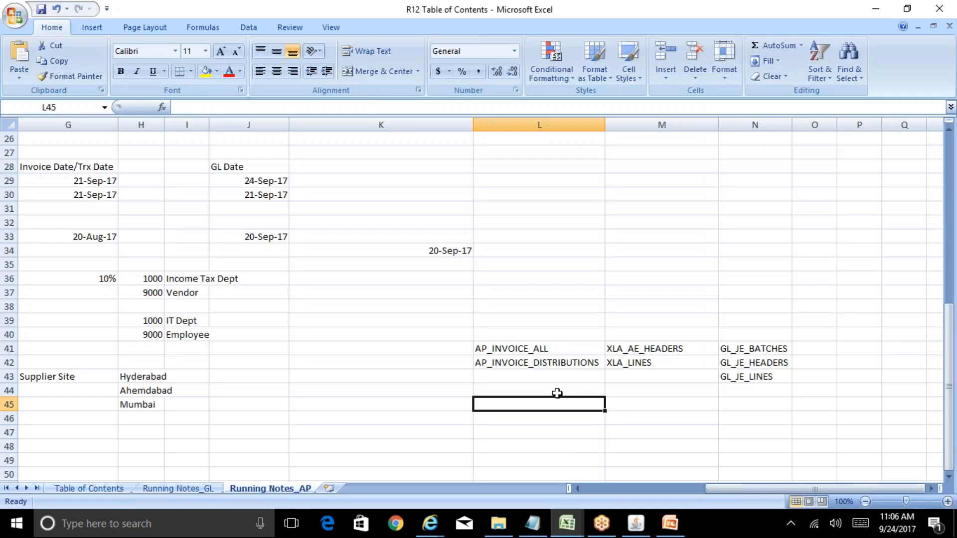
key(Down)
key(Down)
key(Down)
key(Down)
key(Down)
key(Down)
key(Down)
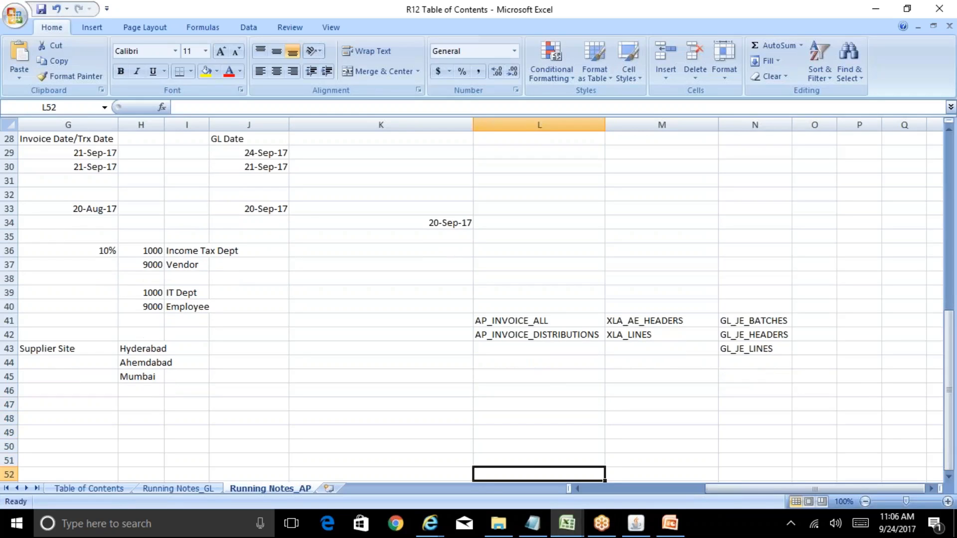
Step: Copy the account of the 20,000.00 distribution line from Oracle Applications into cell L47 of the Excel notes
click(636, 531)
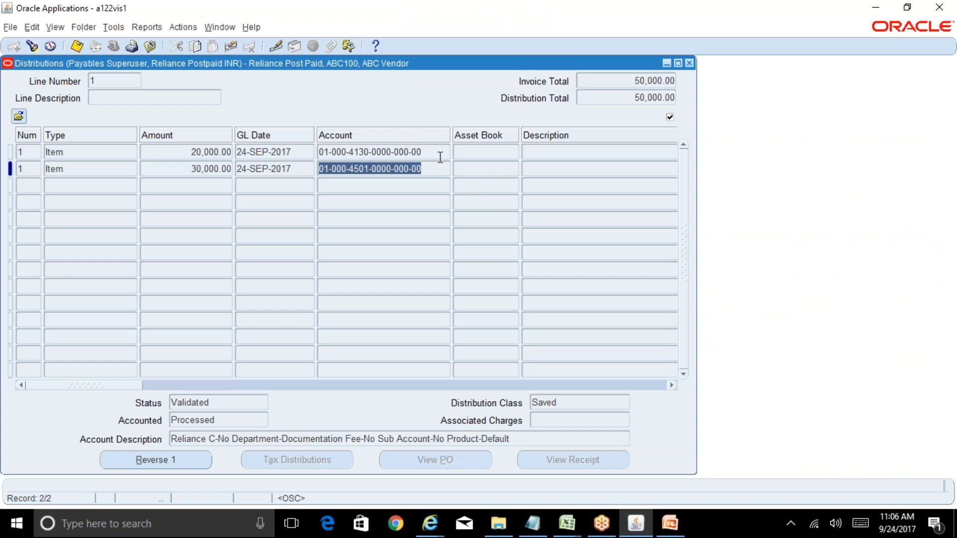
click(440, 152)
key(alt+Tab)
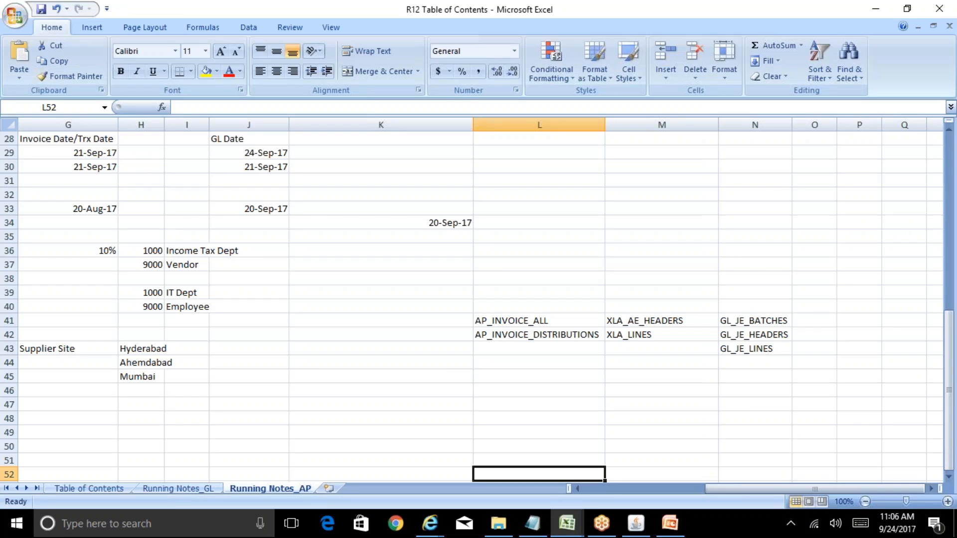
key(Up)
key(Up)
key(Up)
key(ctrl+v)
Step: Mark rows 47 and 48 as Dr in column M and enter the amount 30000 in cell N47
key(Right)
text(Dr)
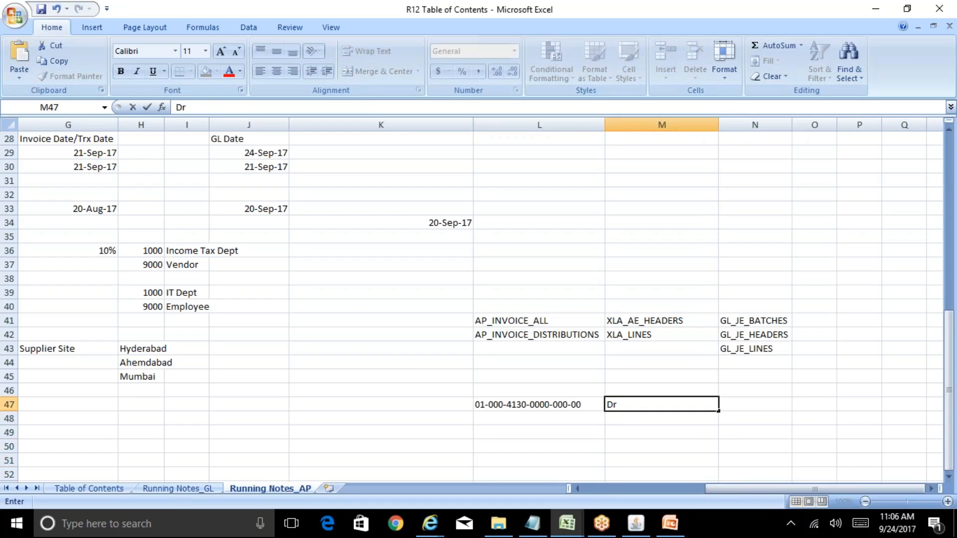
key(Right)
text(30000)
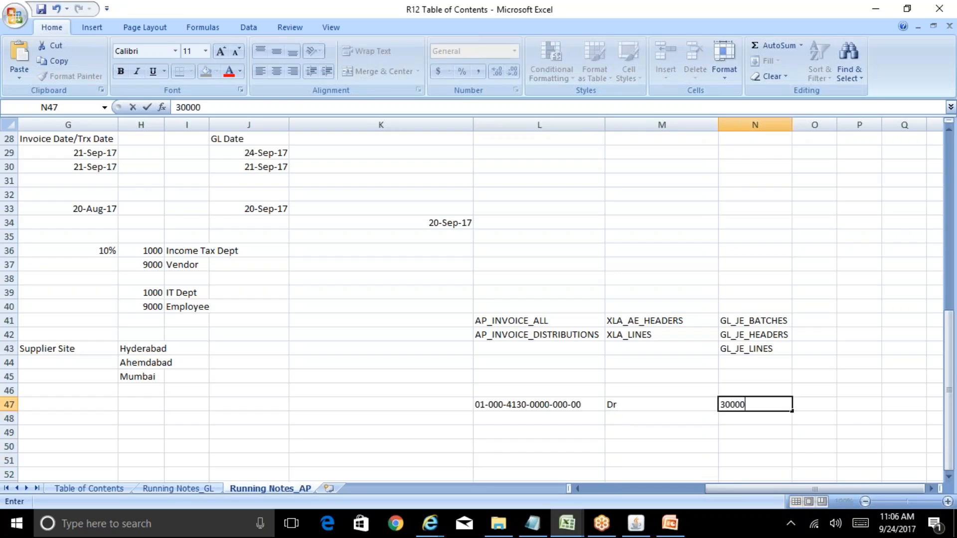
key(Return)
key(Left)
text(Dr)
key(Left)
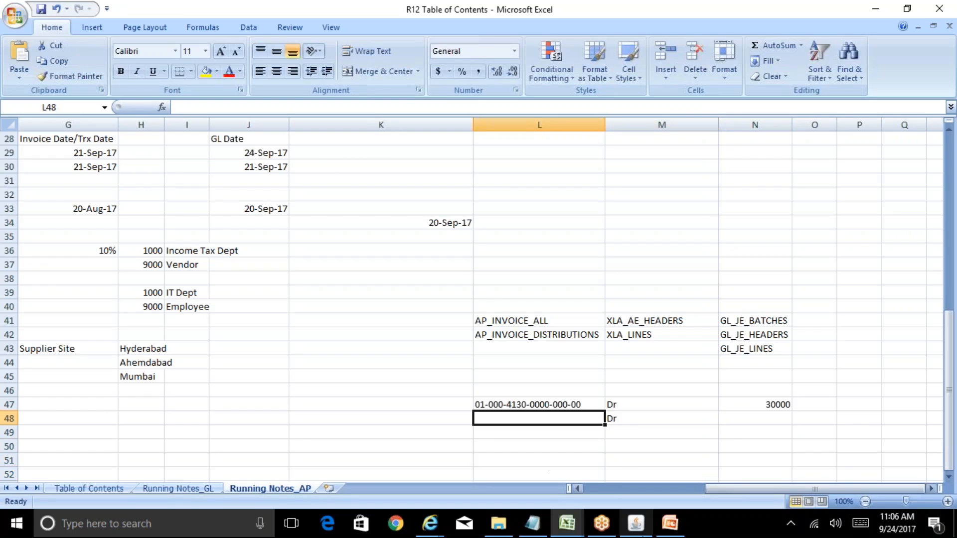
Step: Copy the account of the 30,000.00 distribution line from Oracle Applications into cell L48 of the Excel notes
click(636, 523)
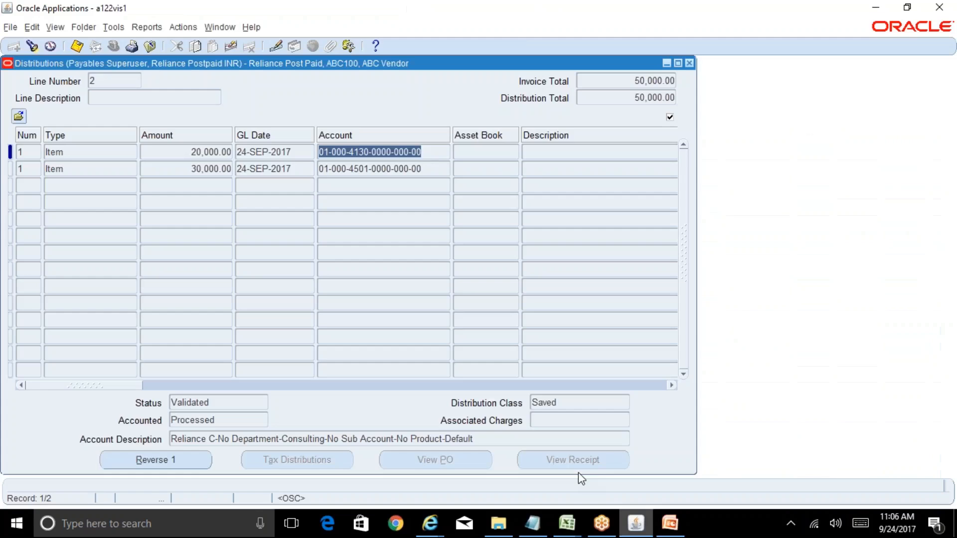
click(429, 171)
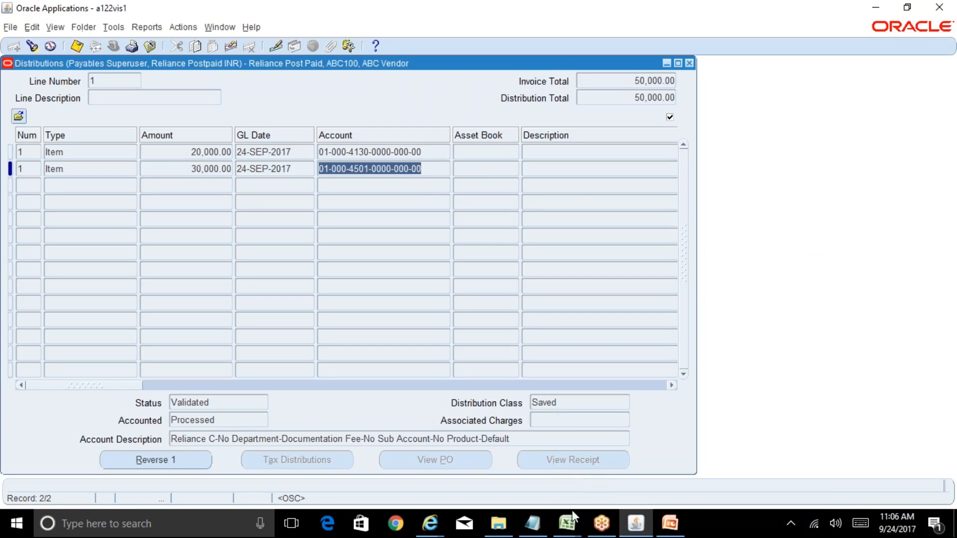
mouse_move(573, 516)
click(650, 487)
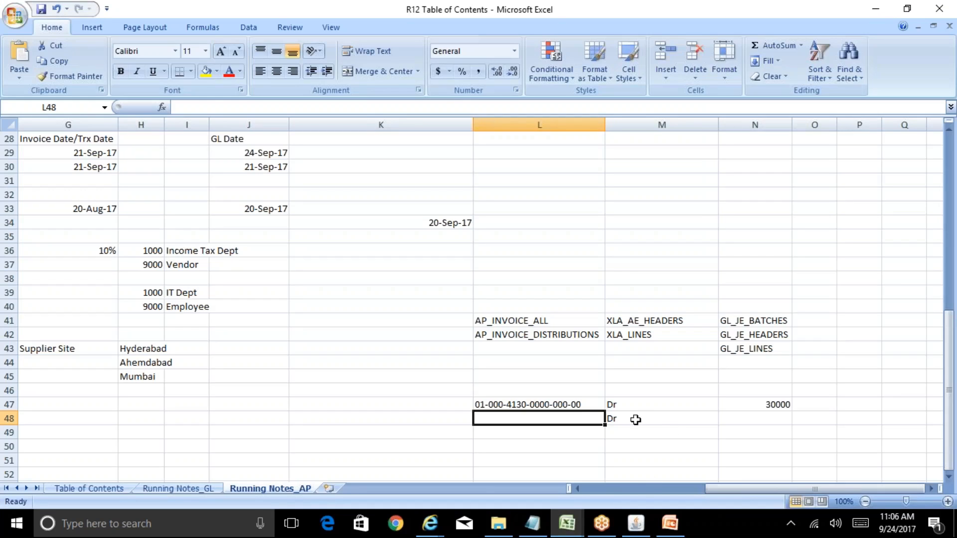
key(ctrl+v)
Step: Set the debit amounts to 20000 in cell N47 and 30000 in cell N48
key(Tab)
key(Tab)
key(Up)
text(2)
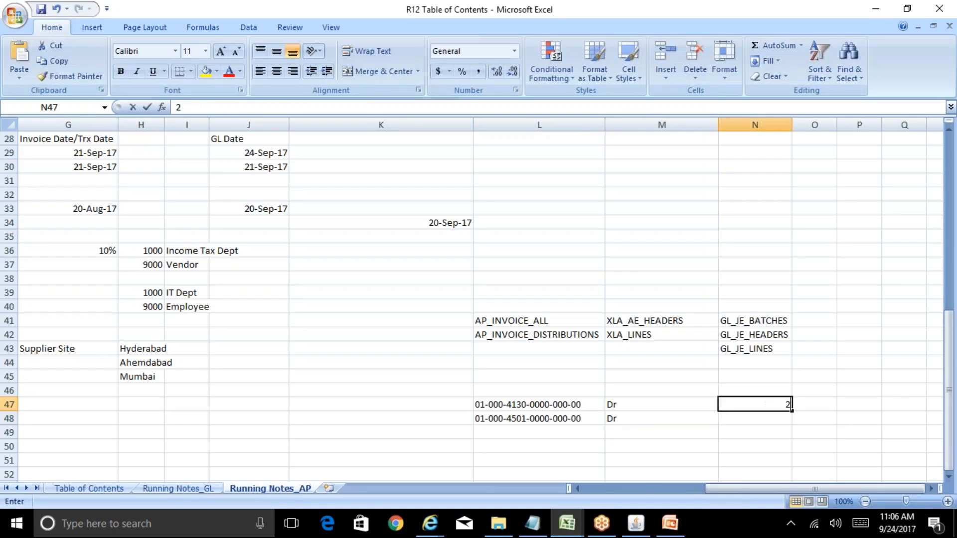
text(0000)
key(Return)
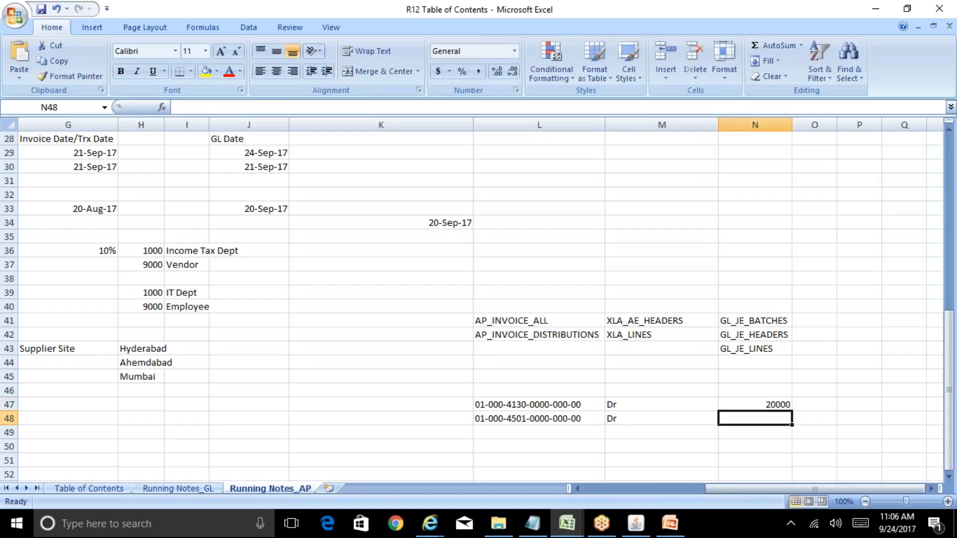
text(30000)
key(Return)
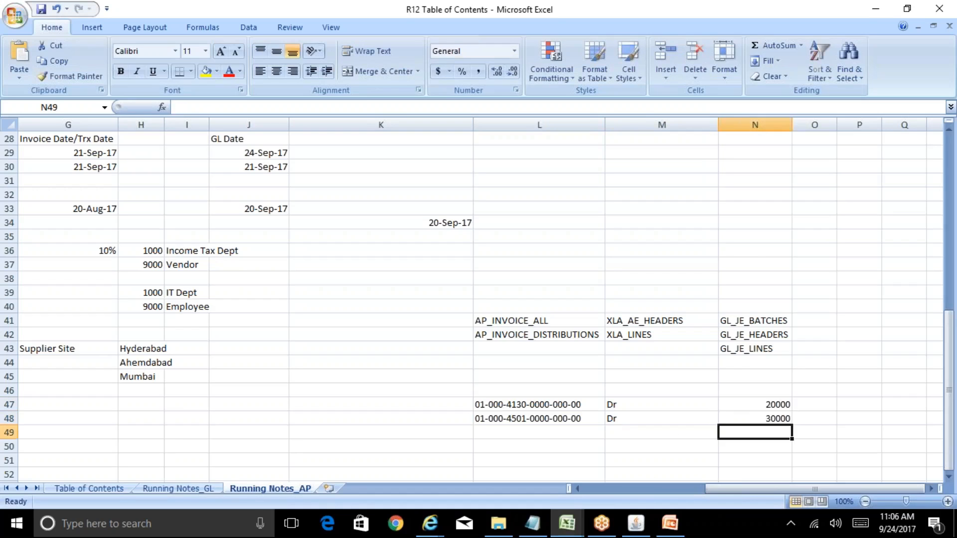
Step: Copy the Liability line's account from the Subledger Journal Entry page in Internet Explorer into cell L49 of the Excel notes
key(Left)
key(Left)
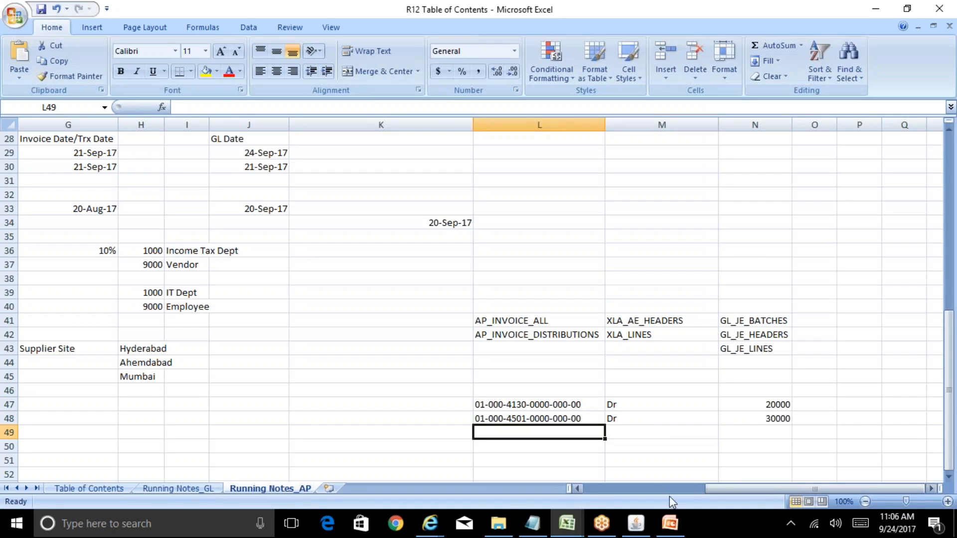
click(431, 524)
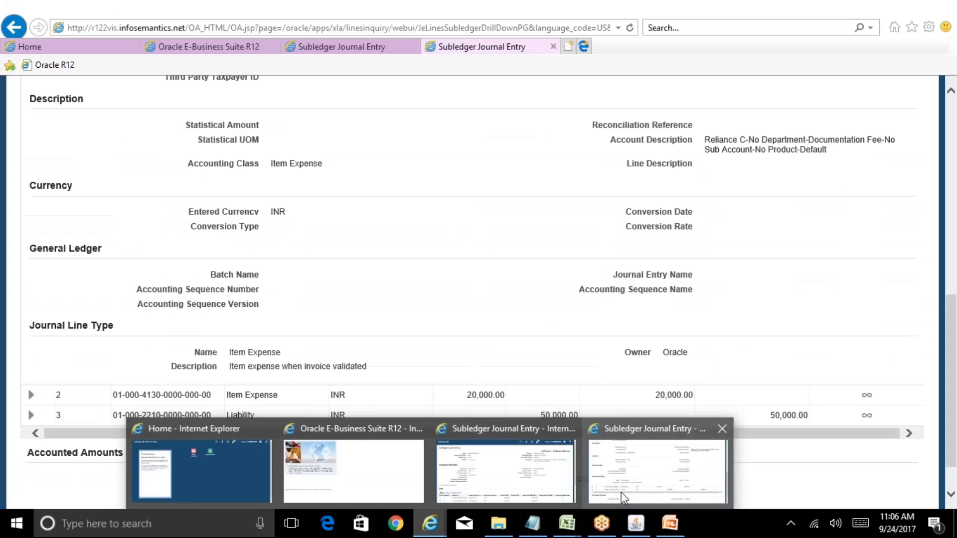
click(621, 492)
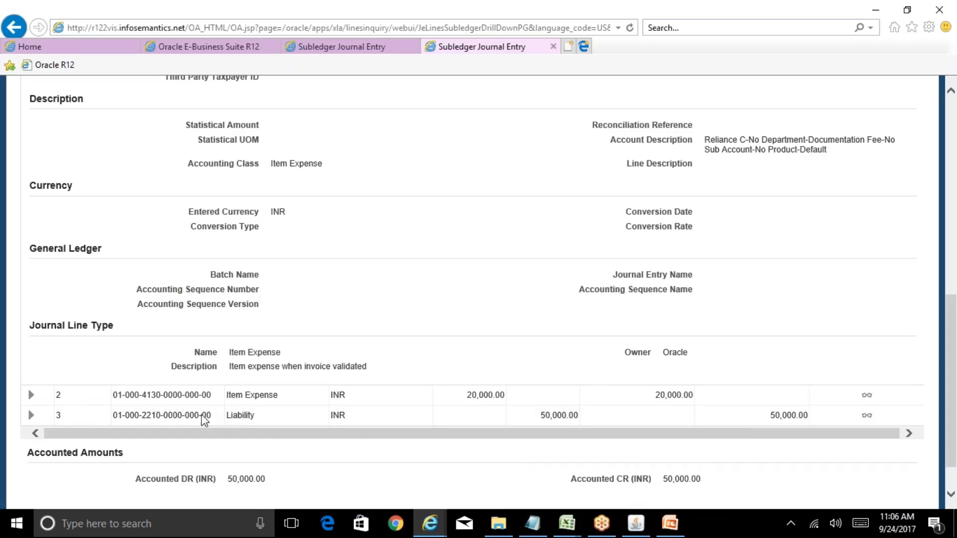
drag(211, 416, 118, 416)
key(ctrl+c)
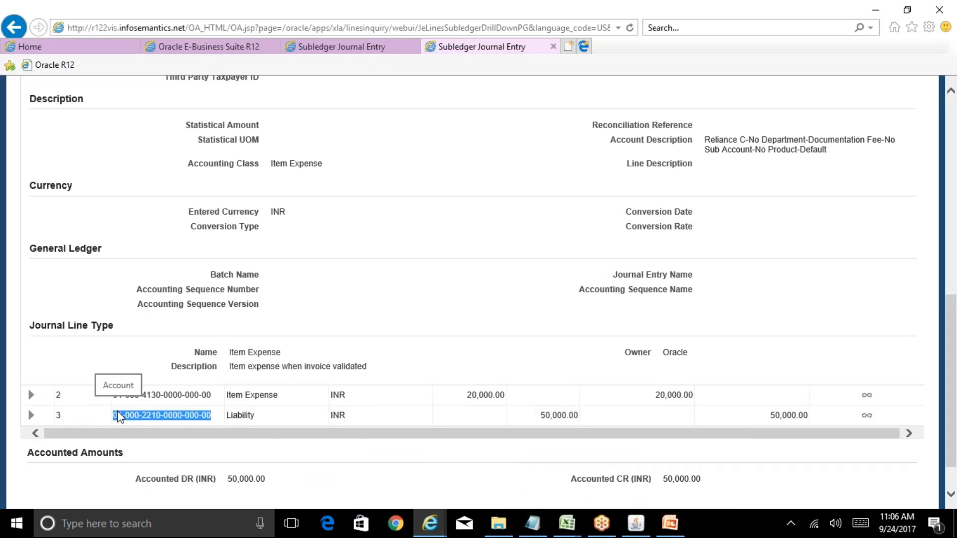
click(567, 524)
click(657, 477)
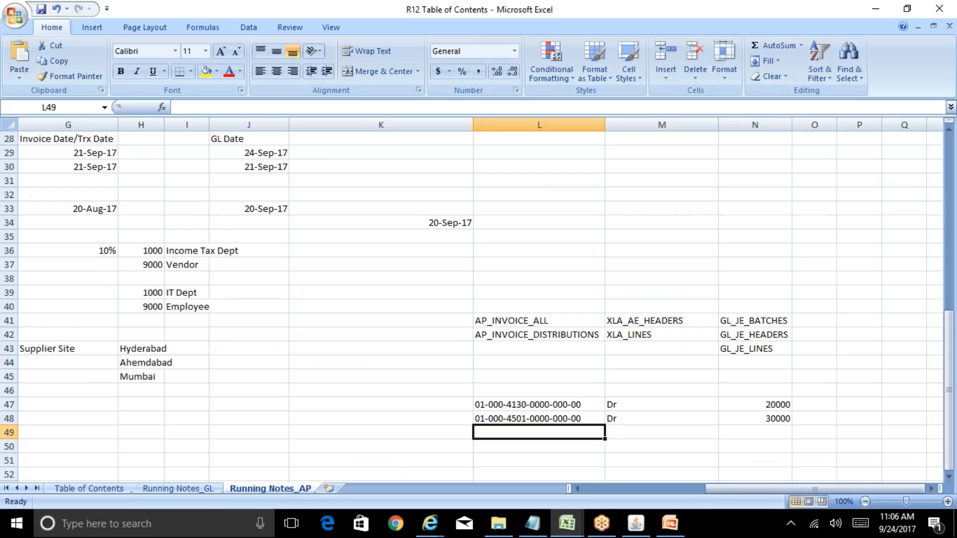
key(ctrl+v)
Step: Mark the liability row as Cr in cell M49 and enter the credit amount 50000 in cell O49
key(Tab)
text(Cr)
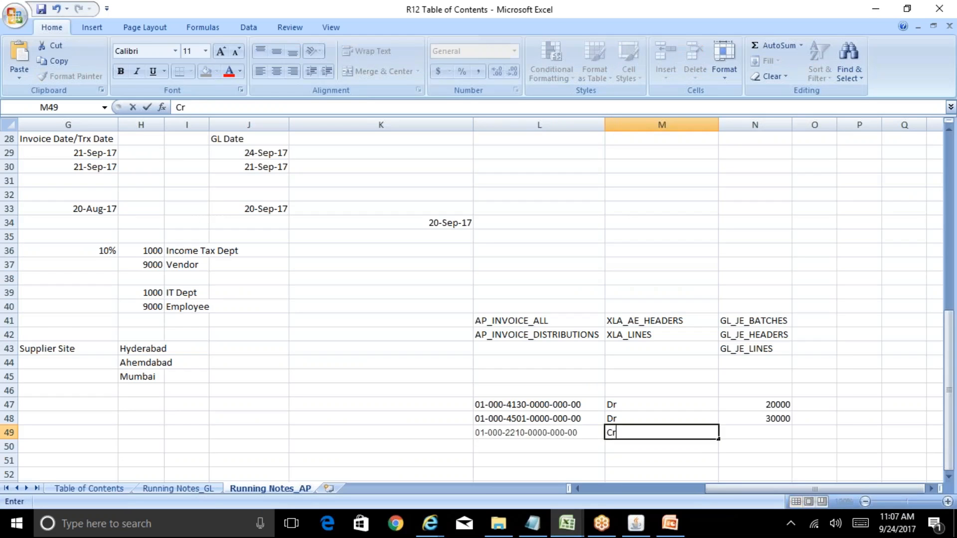
key(Tab)
key(Tab)
text(50000)
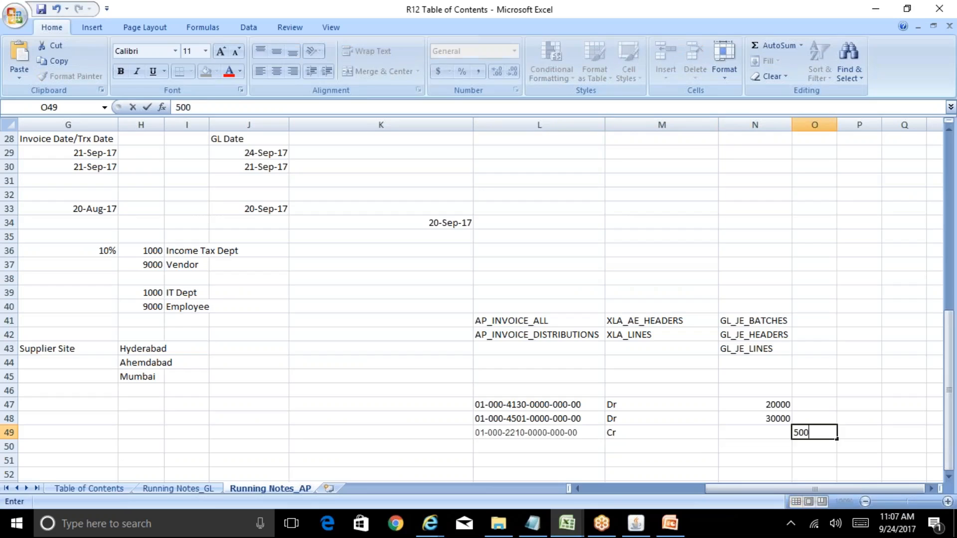
key(Left)
key(Left)
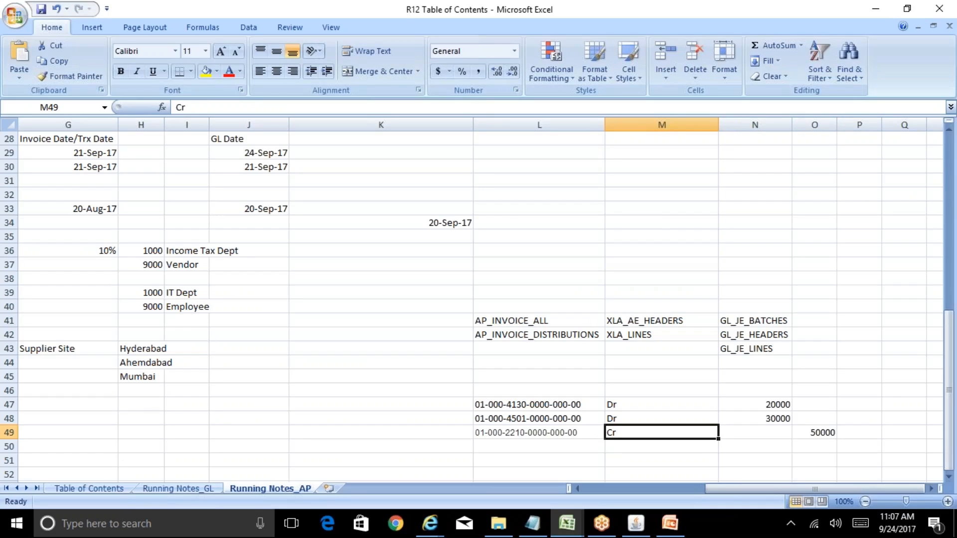
Step: Review the debit and credit lines of the journal entry in L47:O49 of the Excel notes
key(Up)
key(Left)
key(Left)
key(Right)
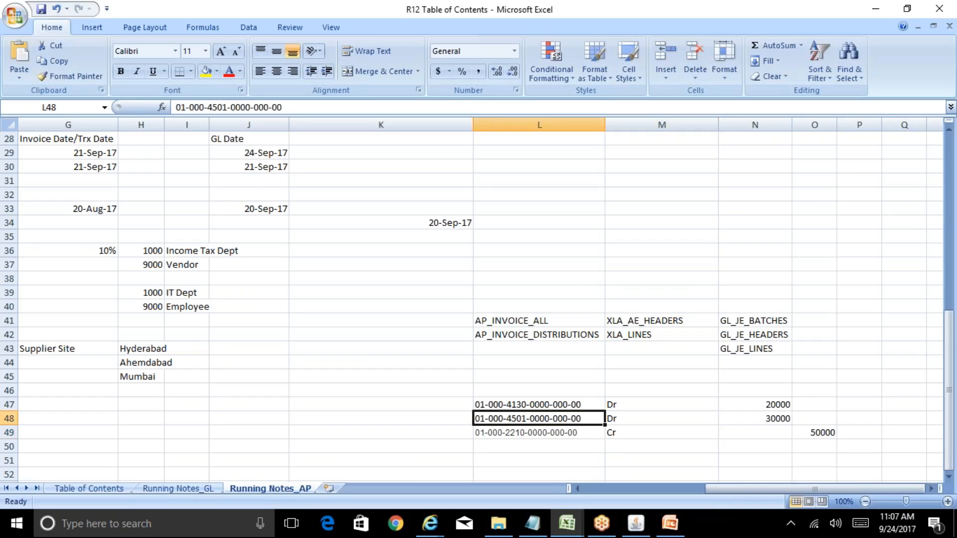
key(Up)
key(Down)
key(Down)
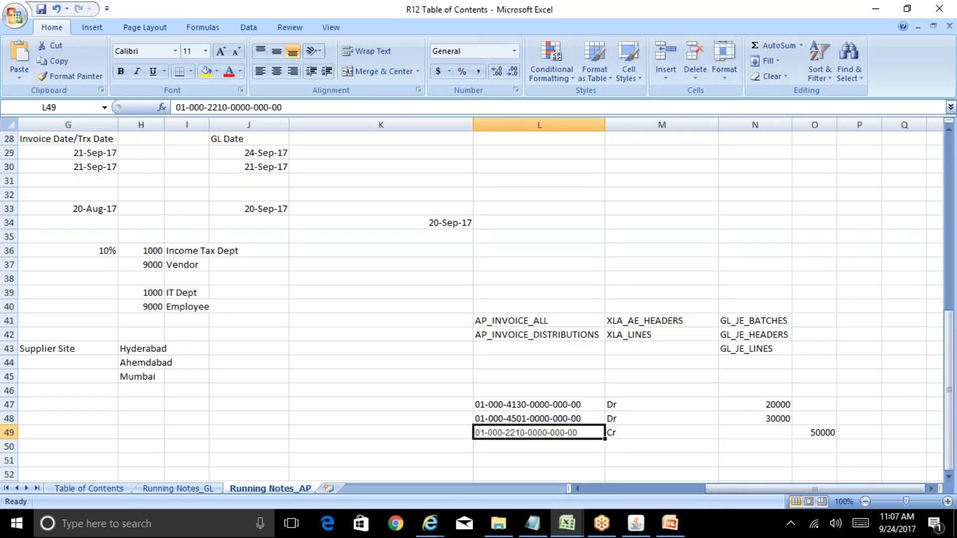
key(Up)
key(Up)
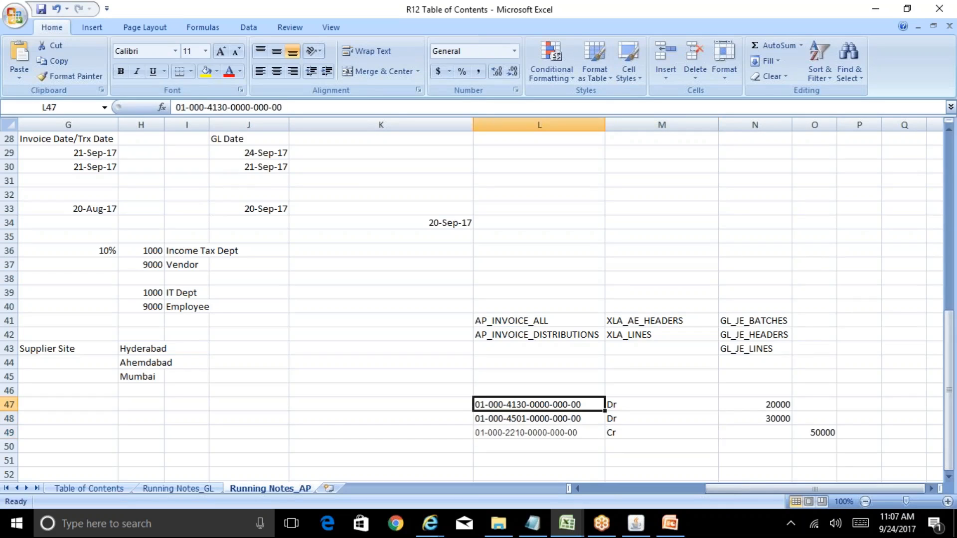
key(shift+Down)
key(shift+Right)
key(shift+Right)
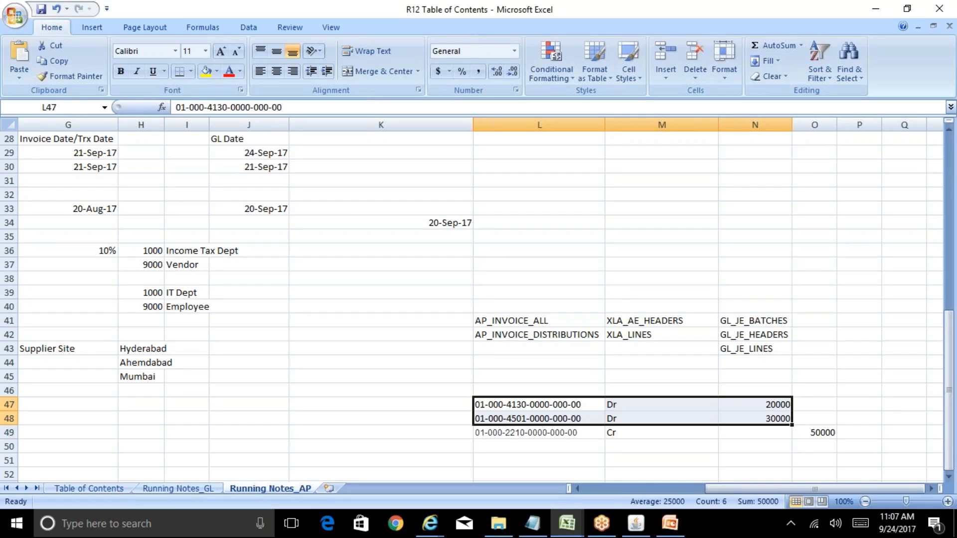
key(Down)
key(Down)
key(Right)
key(Right)
key(Right)
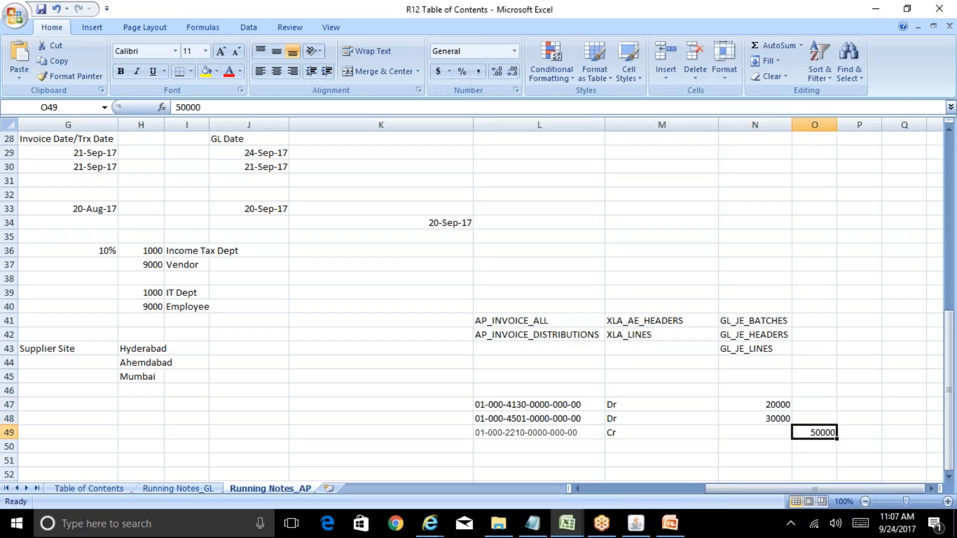
key(Left)
key(Left)
key(Up)
key(Up)
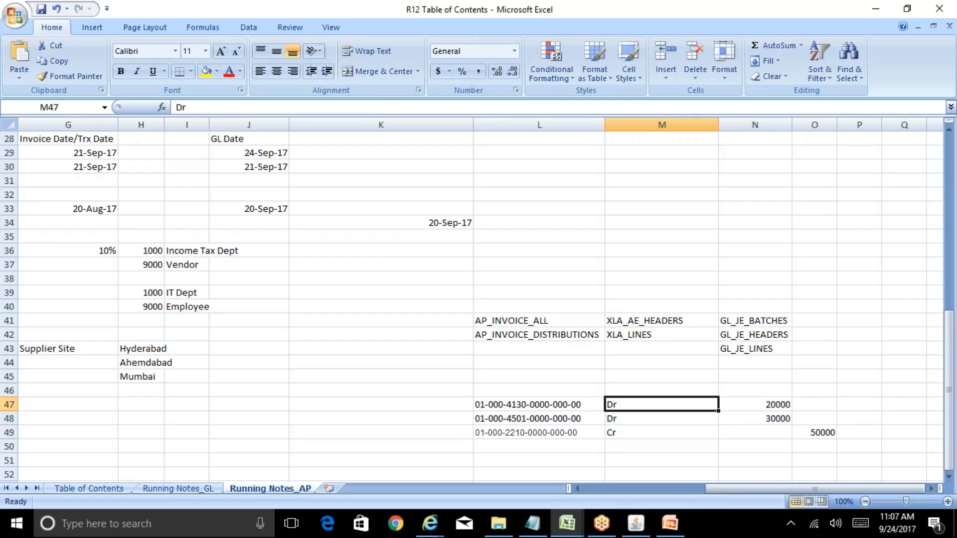
key(Left)
key(shift+Down)
key(shift+Down)
key(shift+Right)
key(shift+Right)
key(shift+Right)
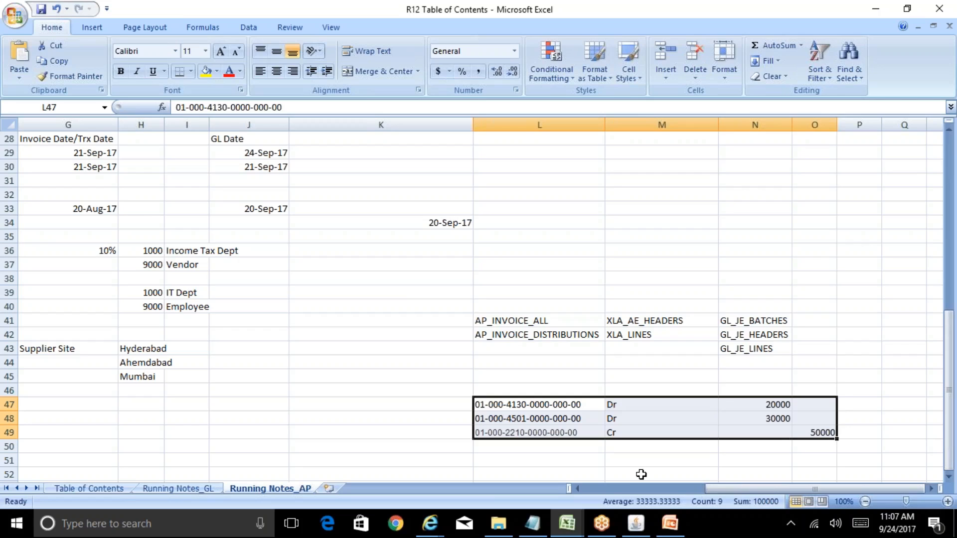
Step: Switch to Oracle Applications and inspect the accounting flexfield segments of the 20,000.00 distribution line
click(636, 524)
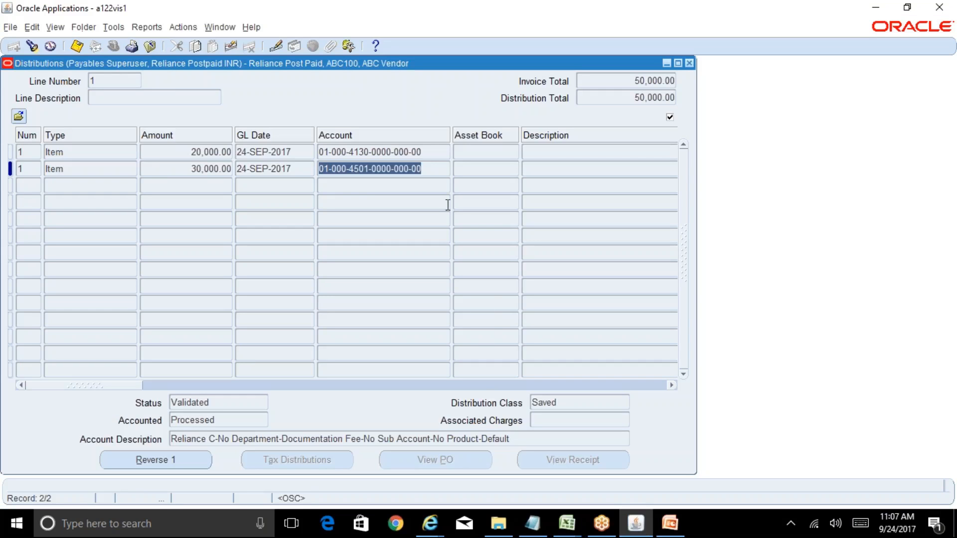
click(424, 152)
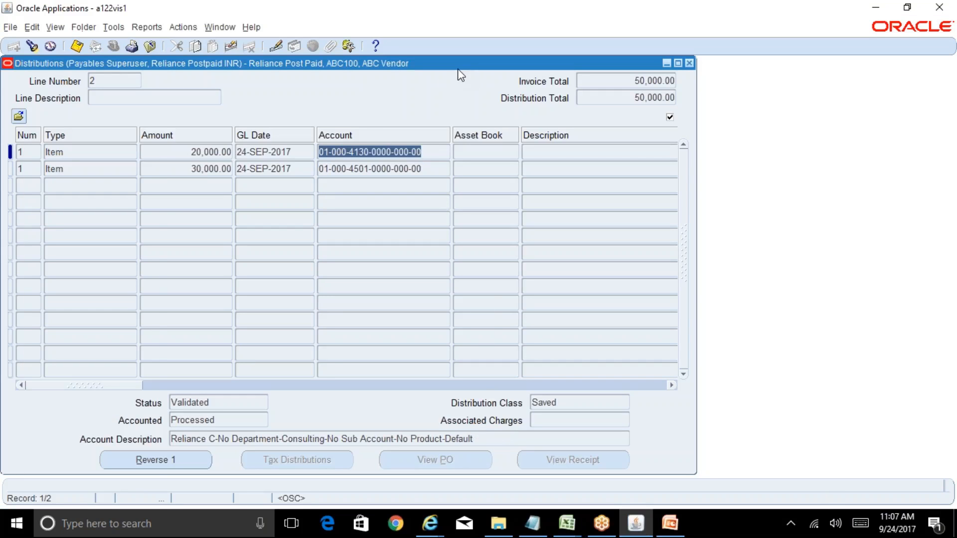
drag(457, 68, 693, 113)
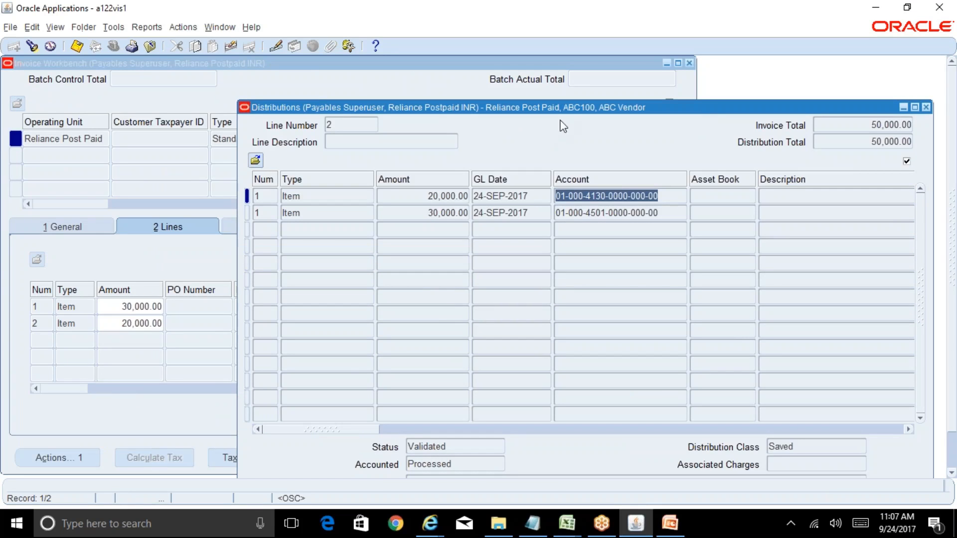
drag(575, 106, 454, 169)
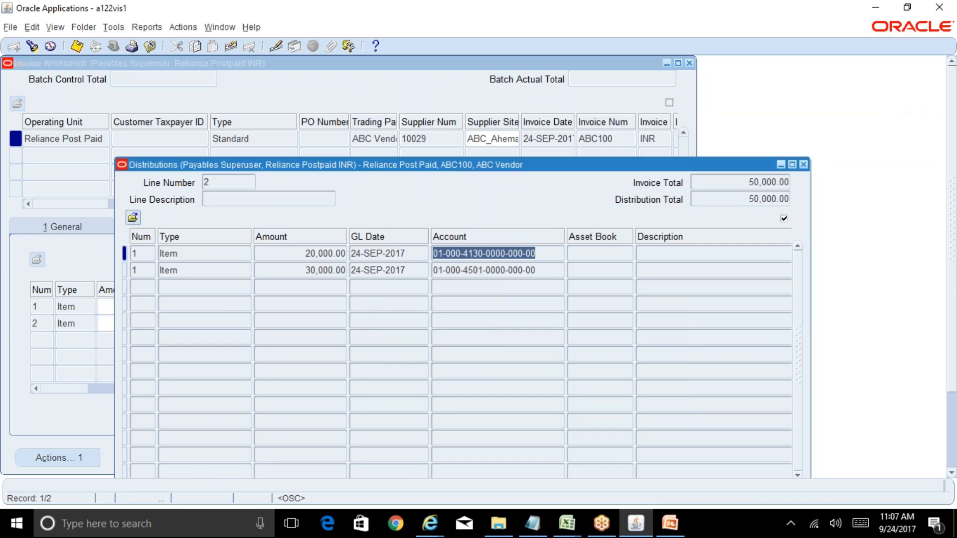
key(ctrl+l)
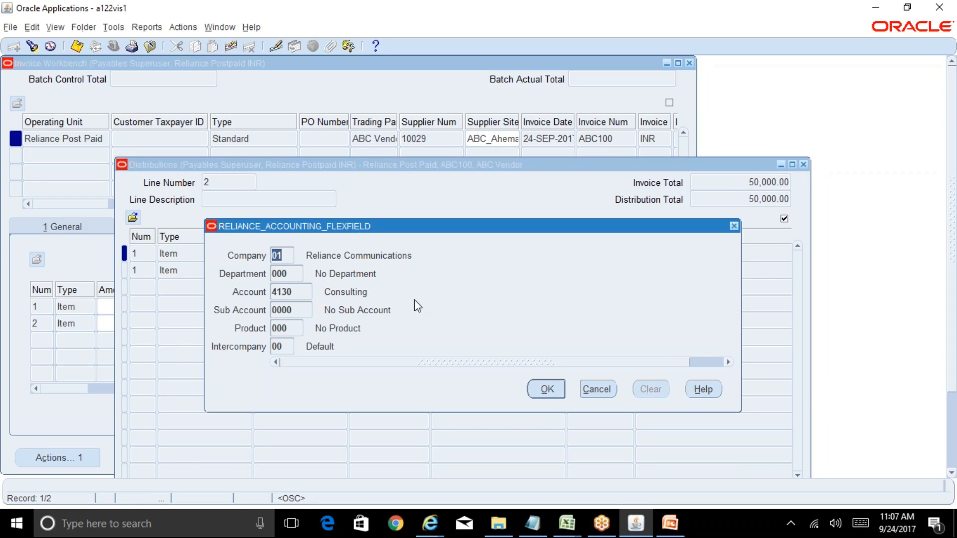
double_click(295, 296)
click(595, 387)
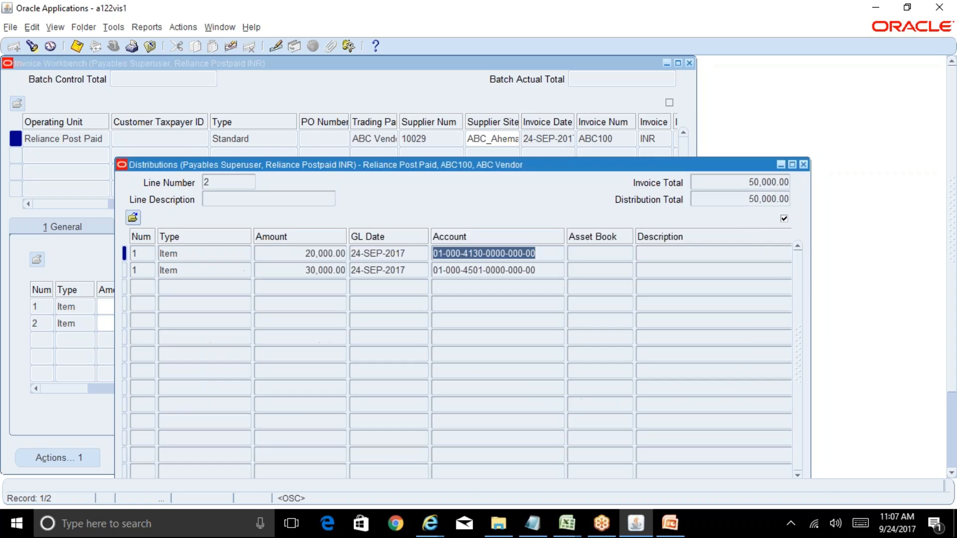
Step: Return to the R12 Table of Contents workbook in Excel and copy the journal entry in L47:O49 to the rows starting at L52
click(566, 524)
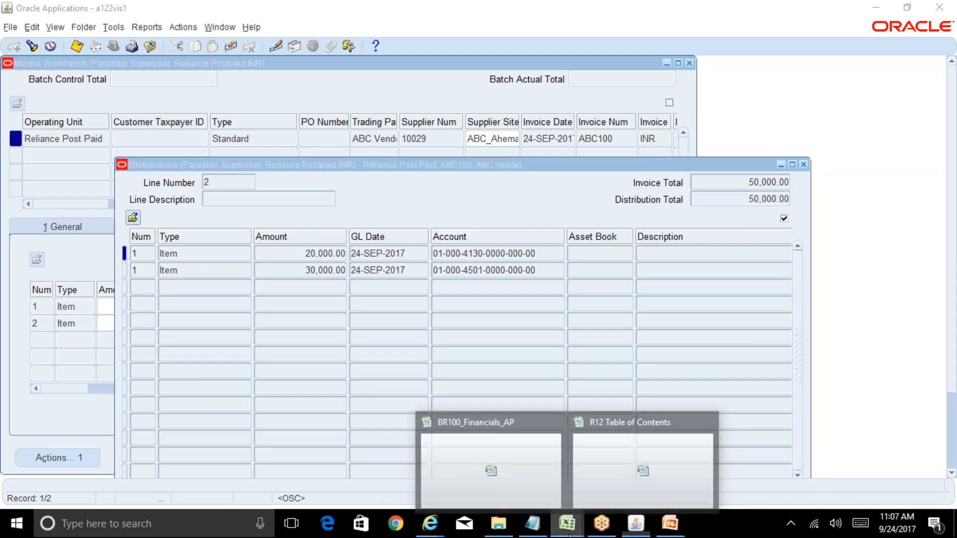
click(629, 495)
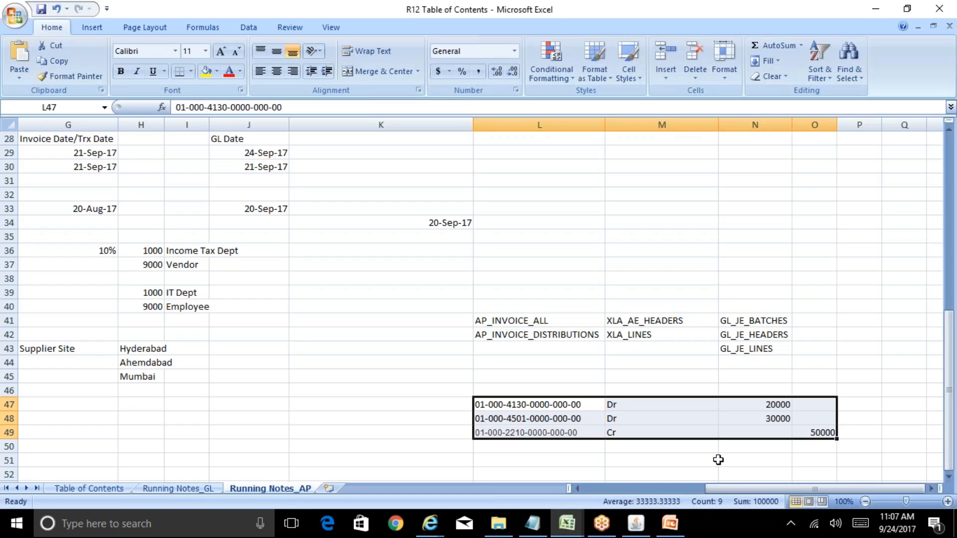
key(Down)
key(Down)
key(Down)
key(Down)
key(Down)
key(Down)
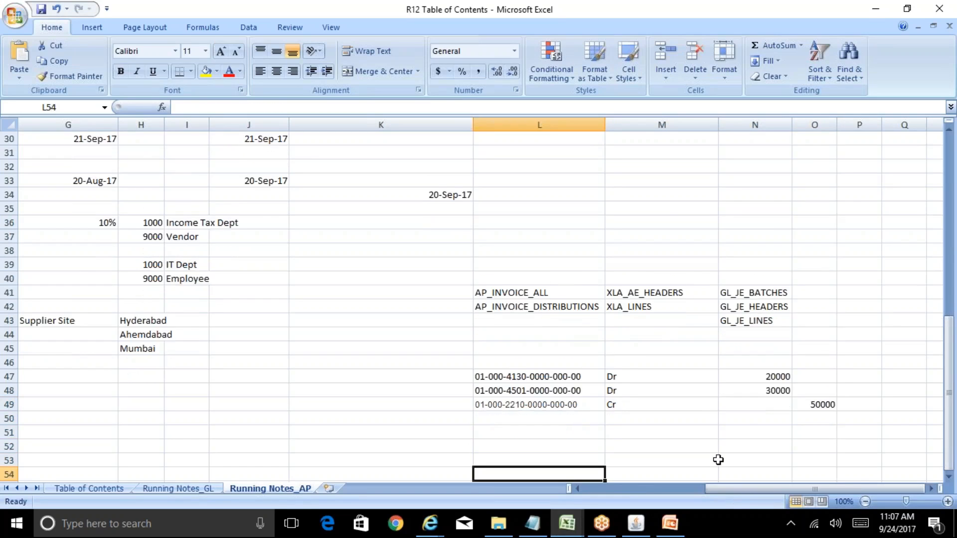
key(Up)
key(Up)
key(Up)
key(Up)
key(Up)
key(Up)
key(shift+Down)
key(shift+Down)
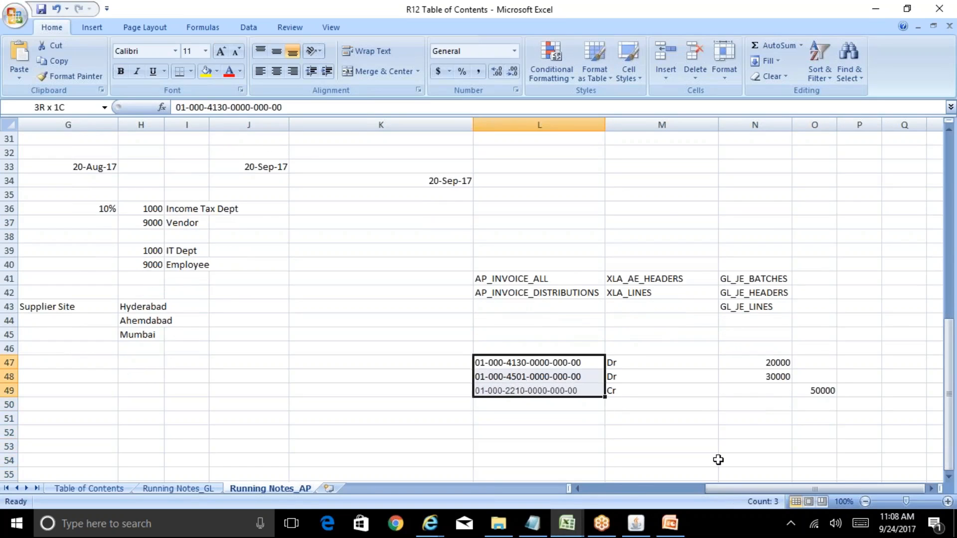
key(shift+Right)
key(shift+Right)
key(shift+Right)
key(ctrl+c)
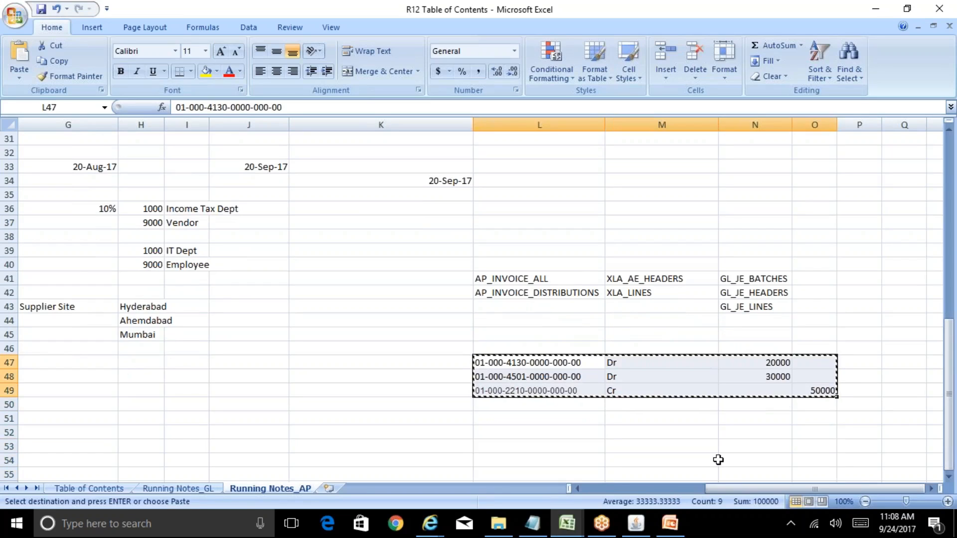
key(Down)
key(Down)
key(Down)
key(Down)
key(Down)
key(ctrl+v)
key(Down)
key(Down)
key(Down)
key(Down)
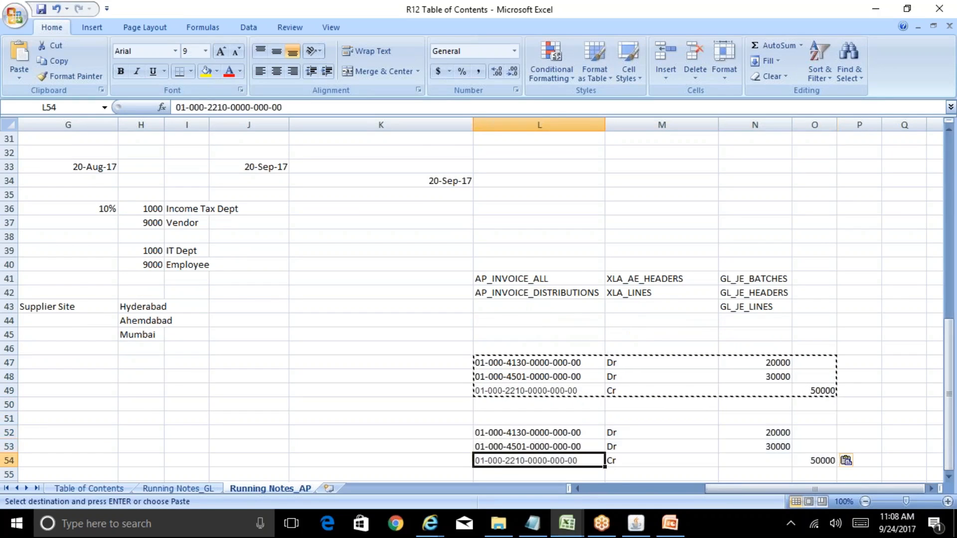
key(Escape)
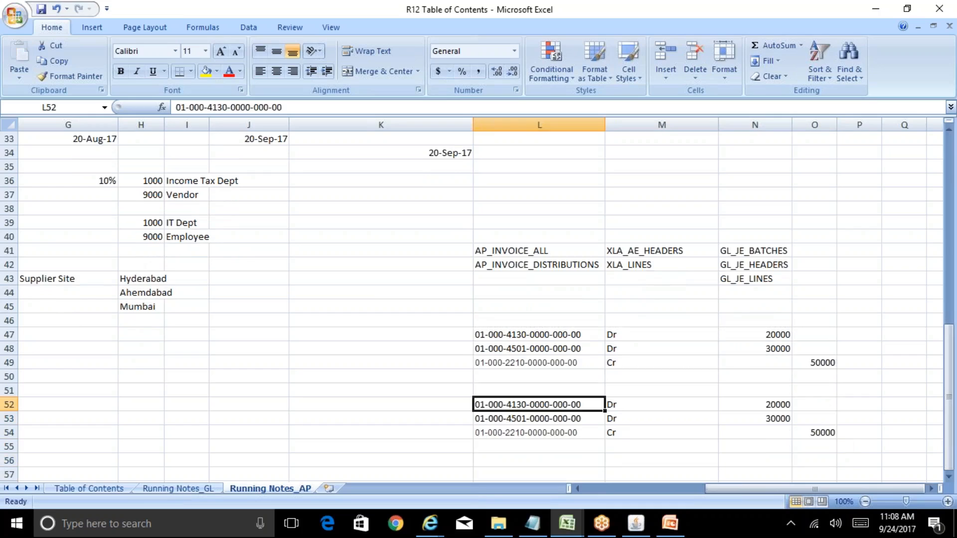
Step: Change the account segment in cell L52 of the copied entry to 4131
double_click(576, 404)
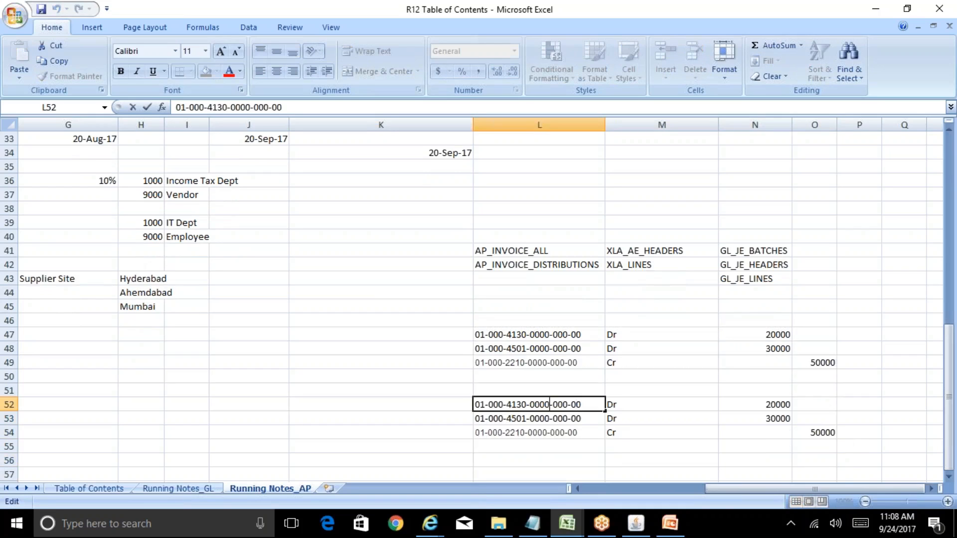
key(Left)
key(Left)
key(Left)
key(Left)
key(Left)
key(Left)
key(shift+Right)
text(1)
key(Return)
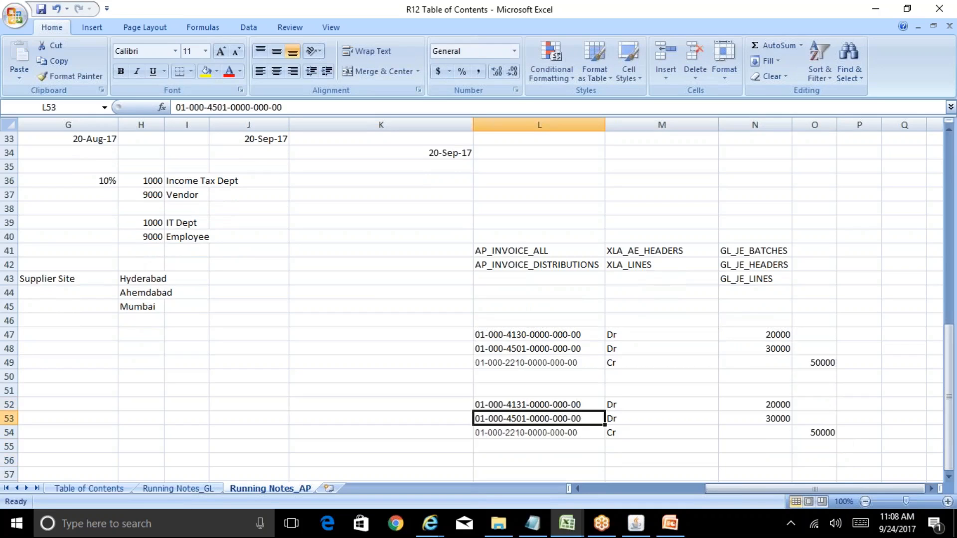
key(Up)
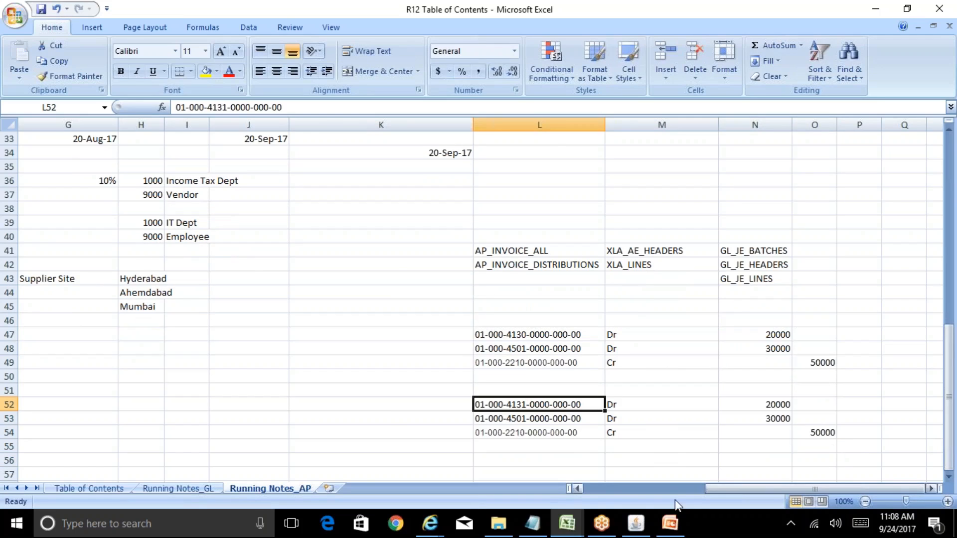
Step: Check the distributions in Oracle Applications and the Subledger Journal Entry lines in Internet Explorer, ending back in the Excel notes
click(636, 523)
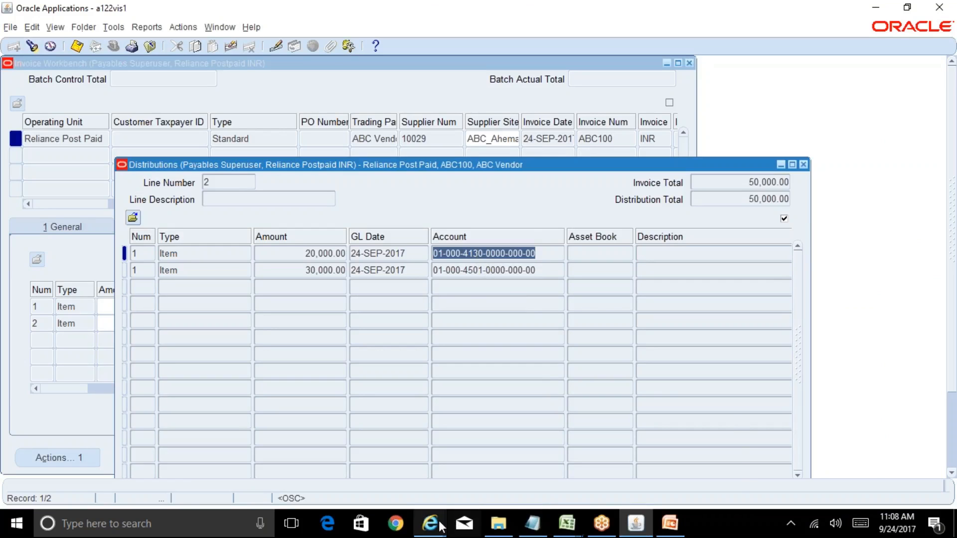
mouse_move(429, 524)
click(627, 479)
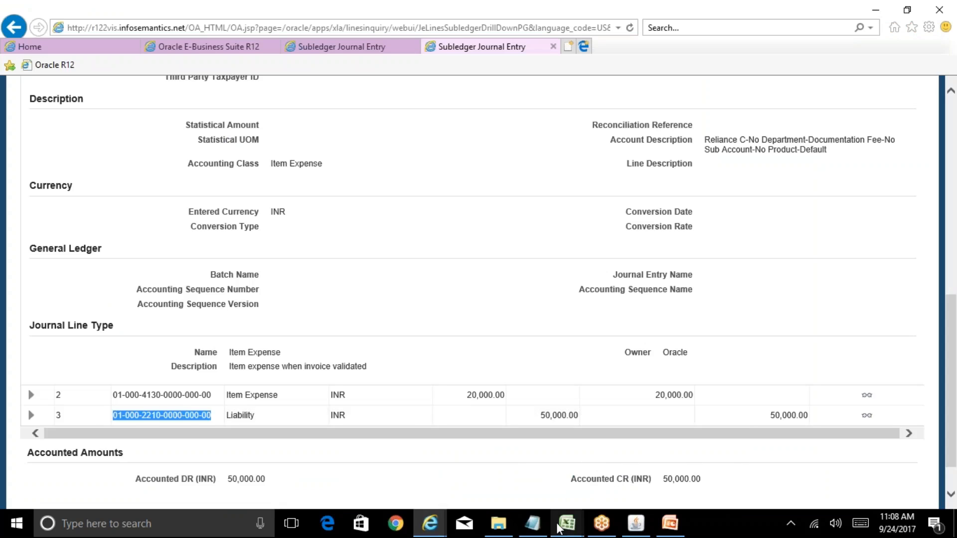
mouse_move(567, 523)
click(641, 487)
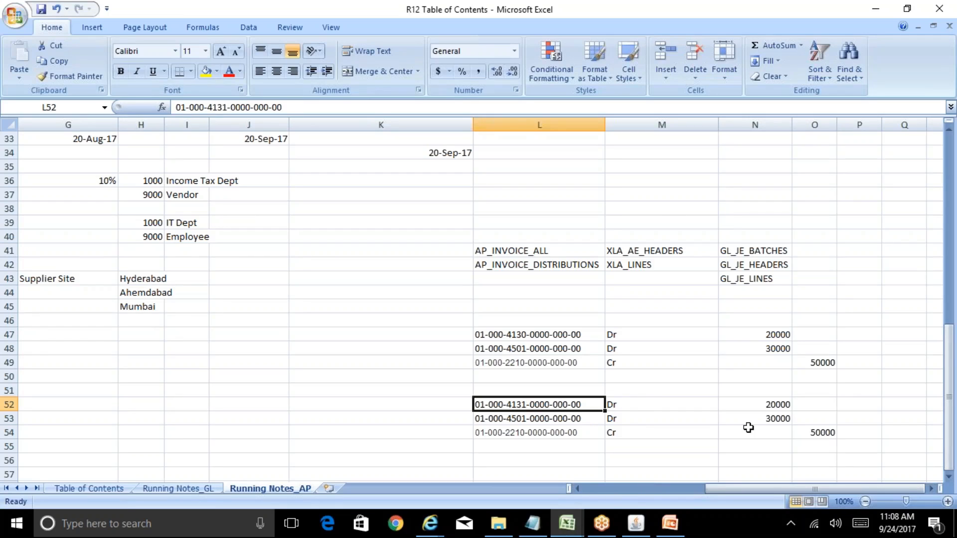
Step: Examine the copied journal entry and the XLA, GL and AP table names listed in rows 41 and 42
click(700, 419)
drag(546, 391, 820, 433)
click(665, 252)
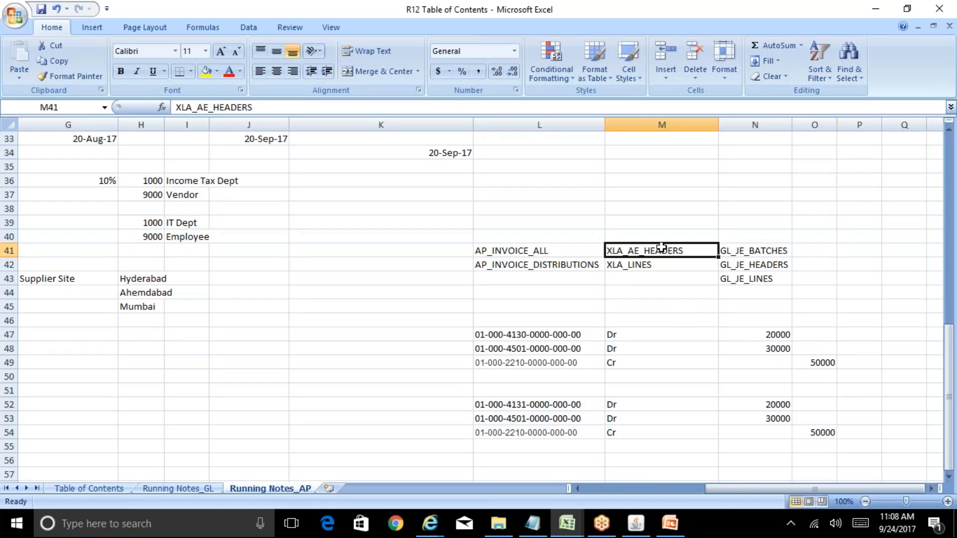
click(745, 253)
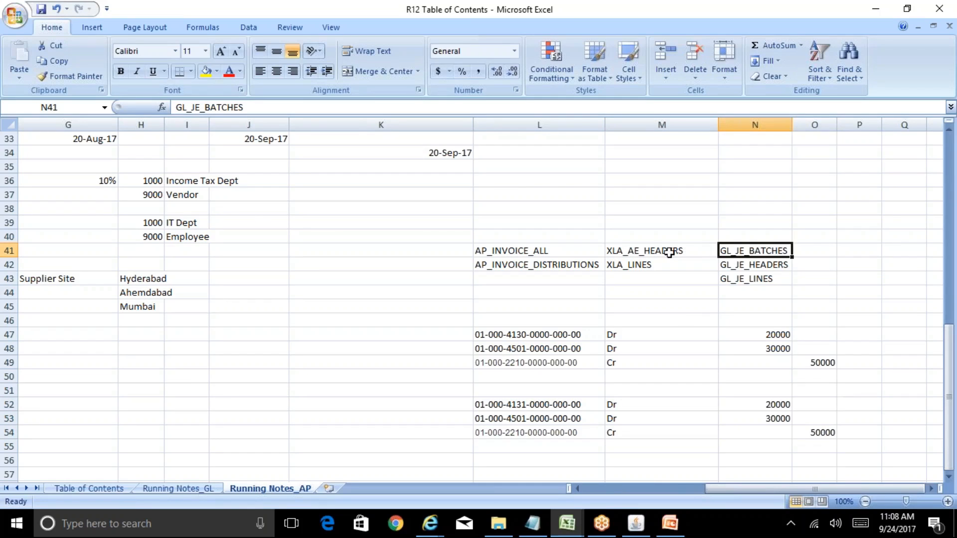
click(669, 252)
click(747, 264)
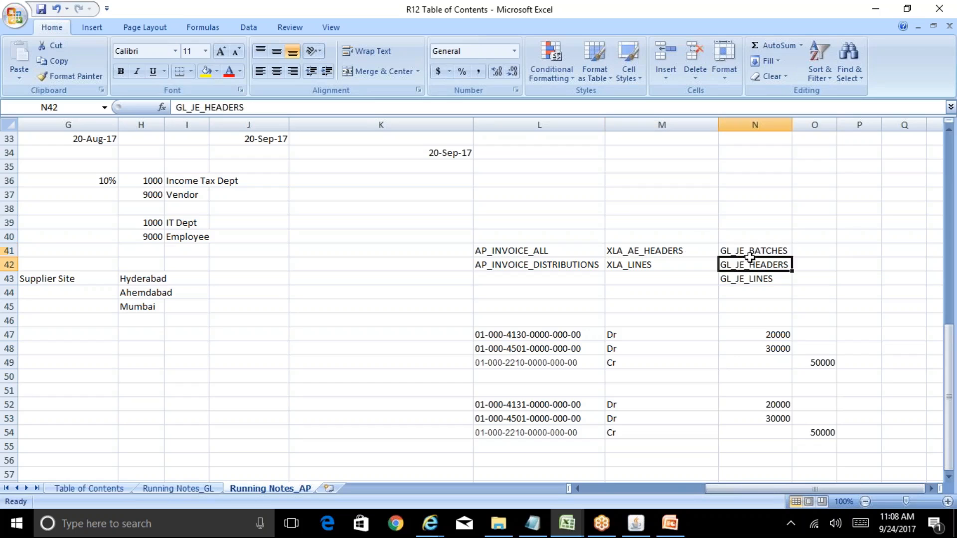
click(549, 256)
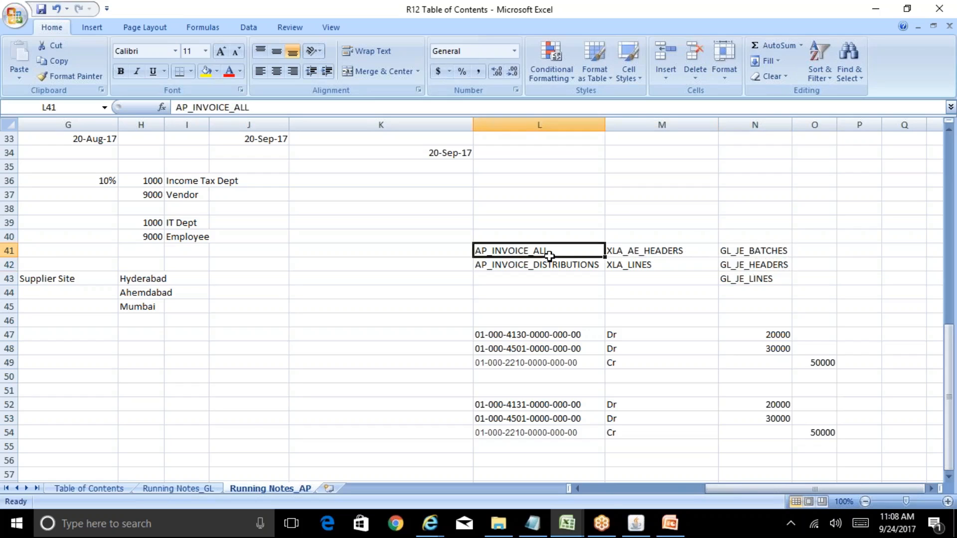
Step: Compare the Oracle Applications distribution accounts and the Internet Explorer subledger entry with the AP and XLA table notes in Excel
click(638, 524)
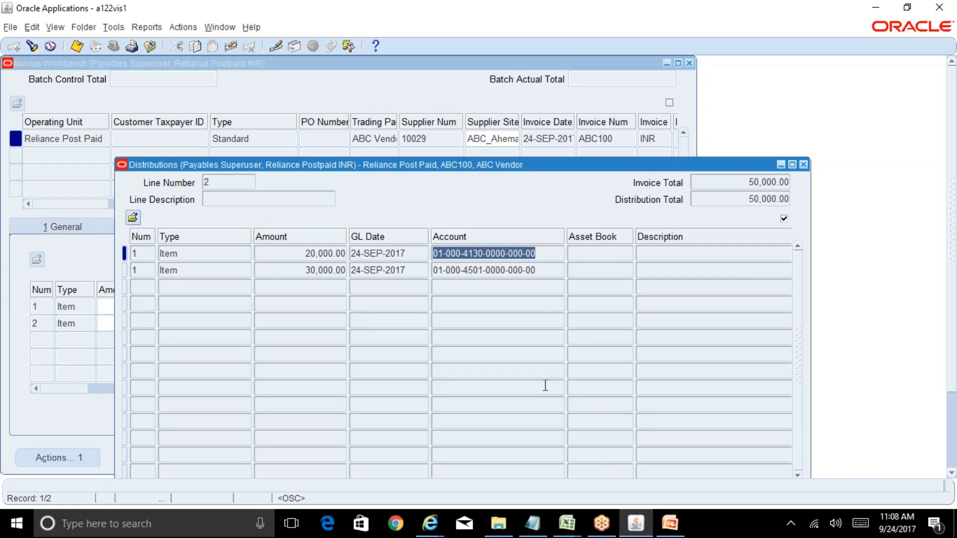
mouse_move(430, 524)
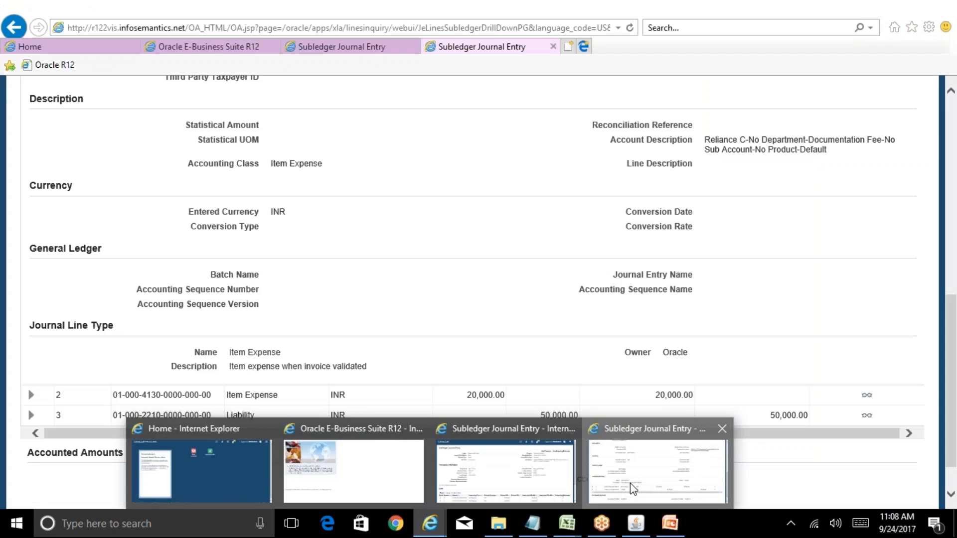
click(629, 483)
mouse_move(567, 524)
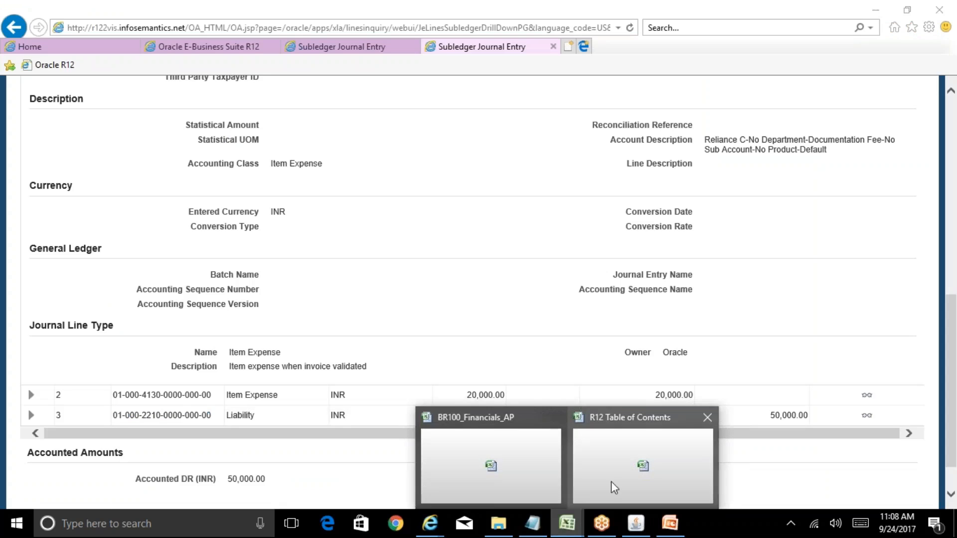
click(602, 469)
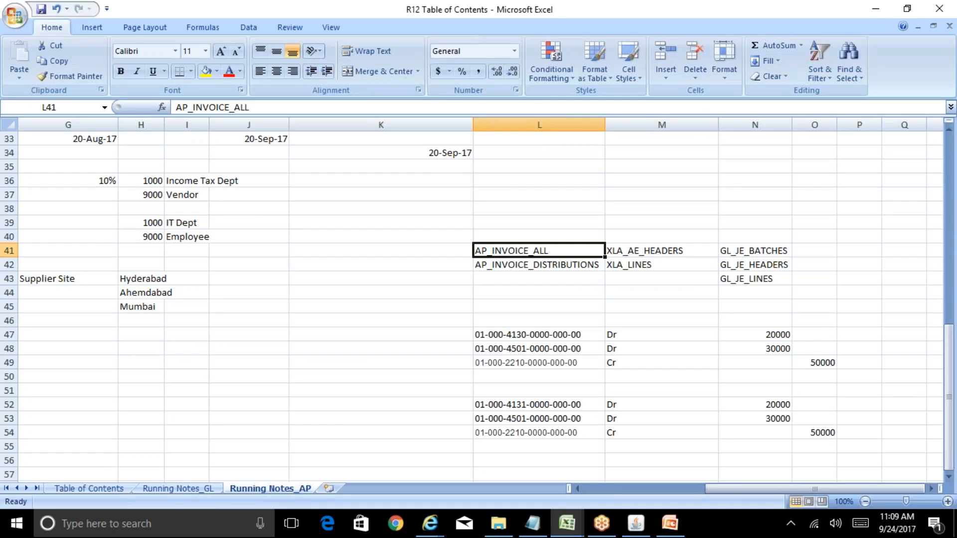
click(636, 524)
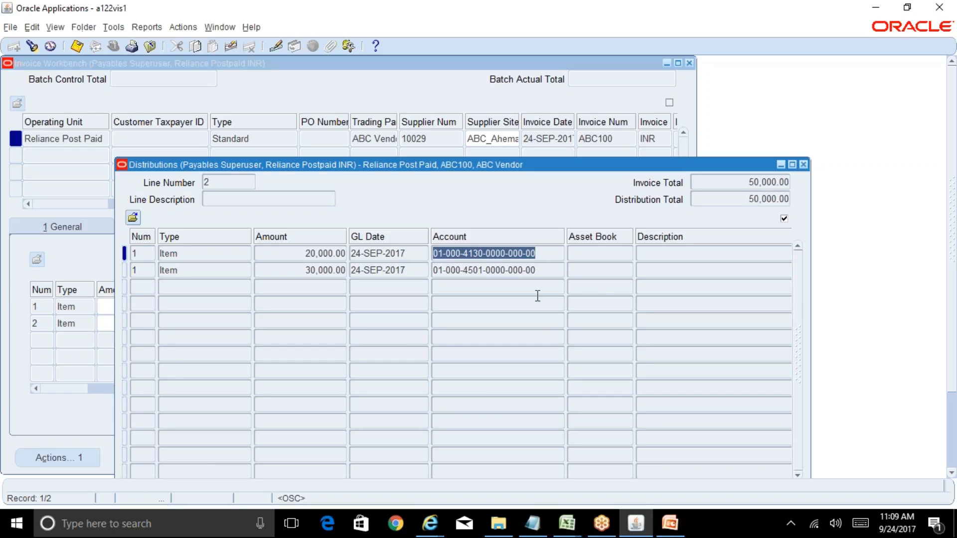
click(440, 517)
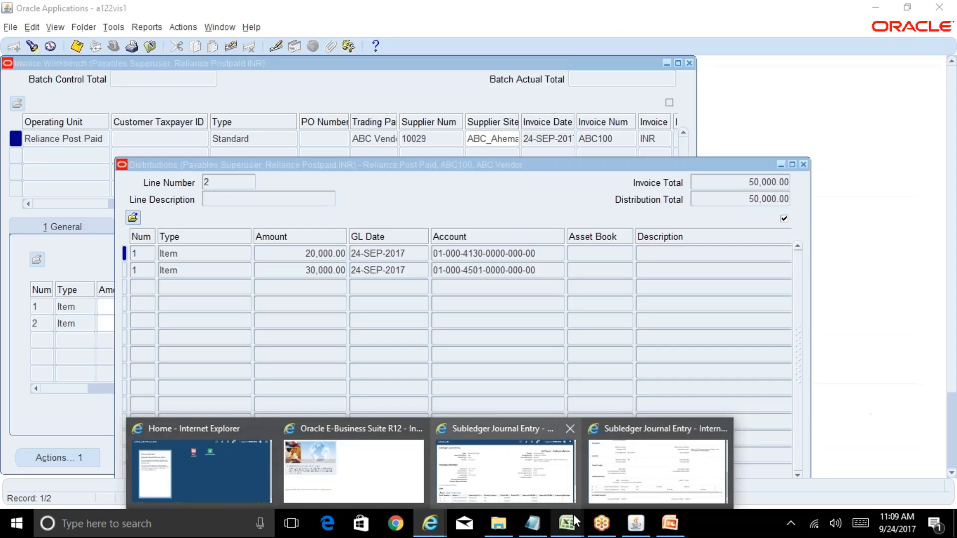
mouse_move(574, 514)
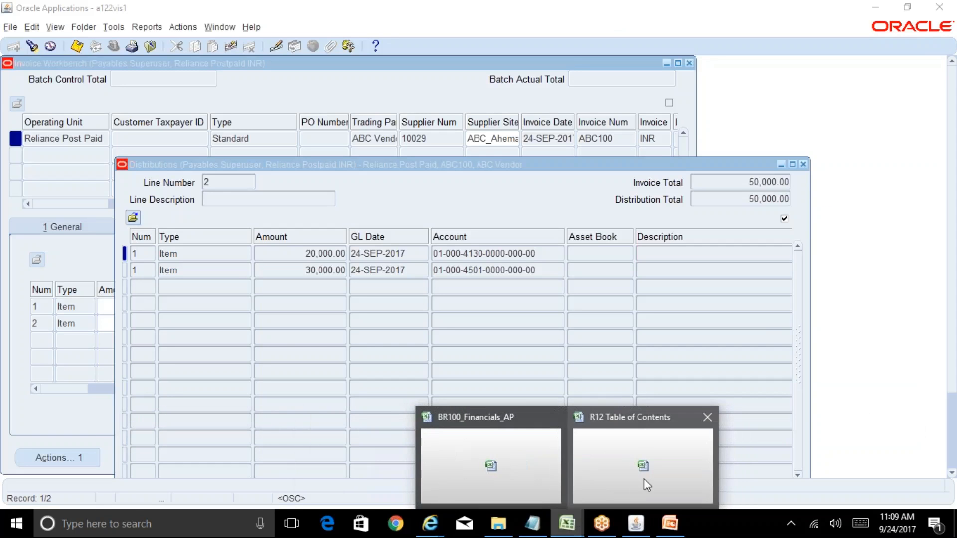
click(647, 485)
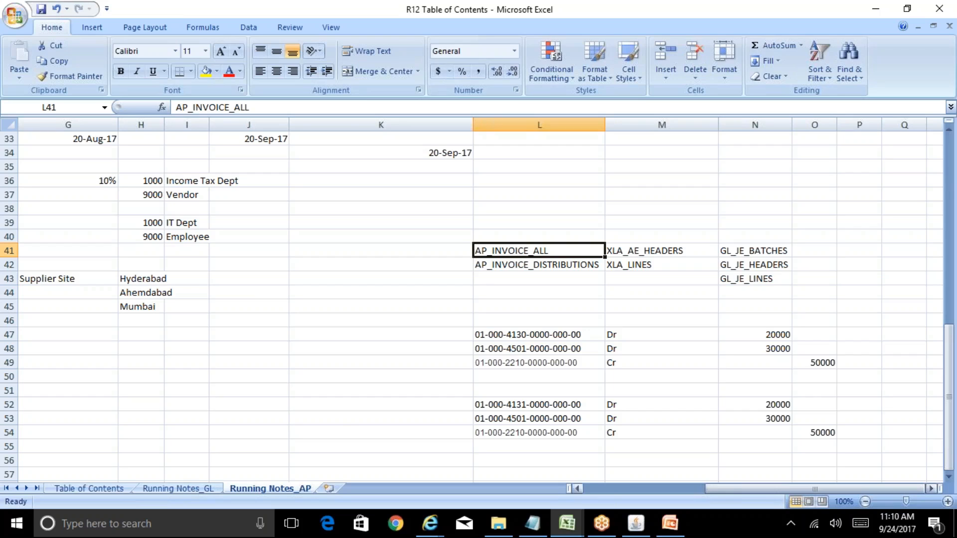
Step: Close the Distributions window in Oracle Applications, view the report options for invoice ABC100 and return to the Excel notes
click(646, 514)
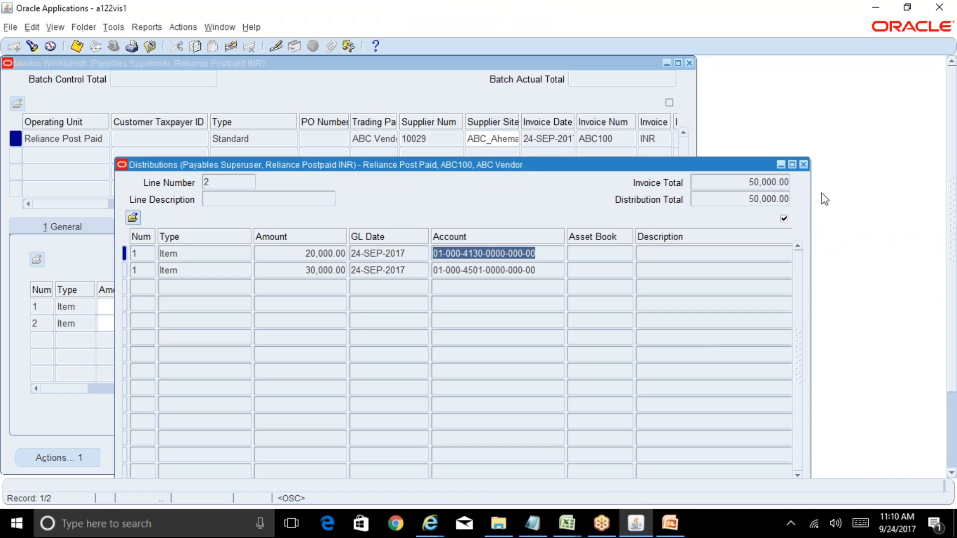
click(803, 165)
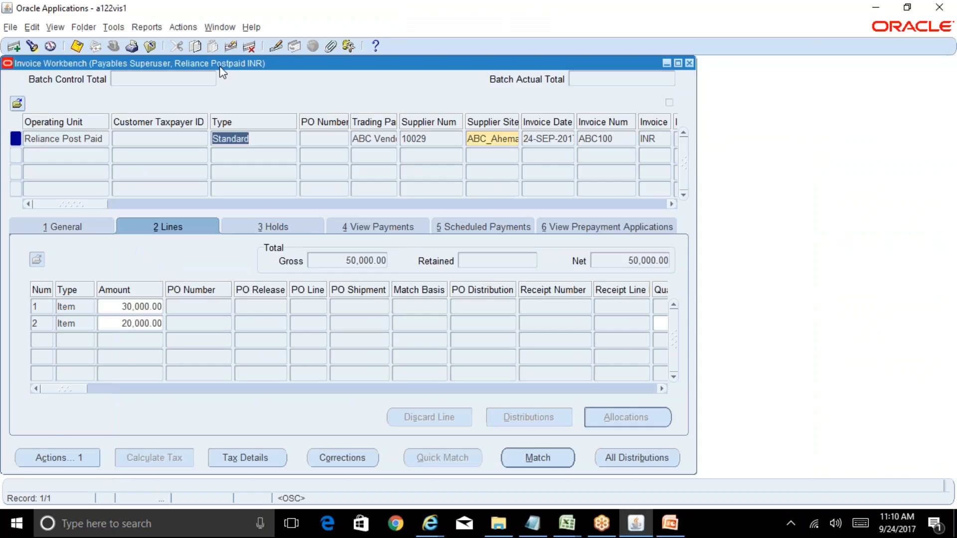
click(149, 27)
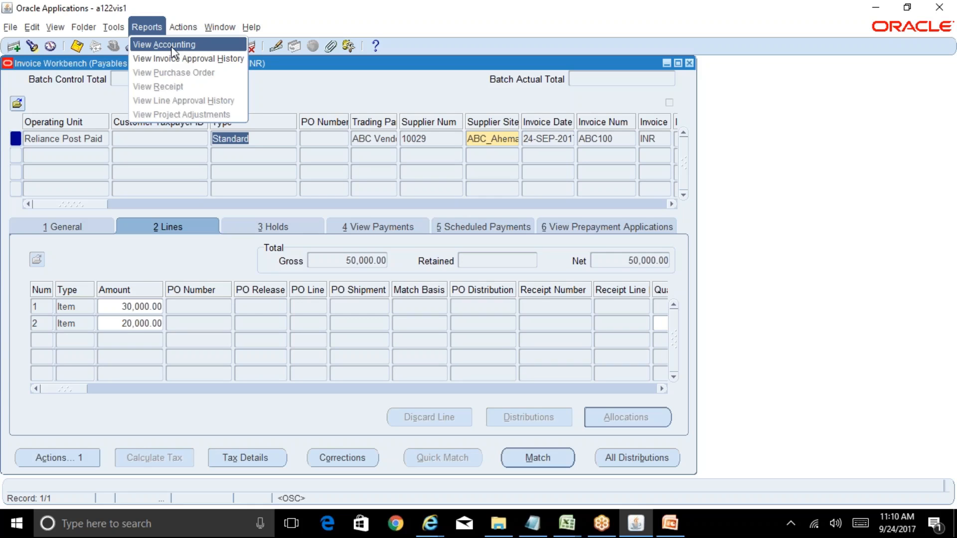
click(567, 524)
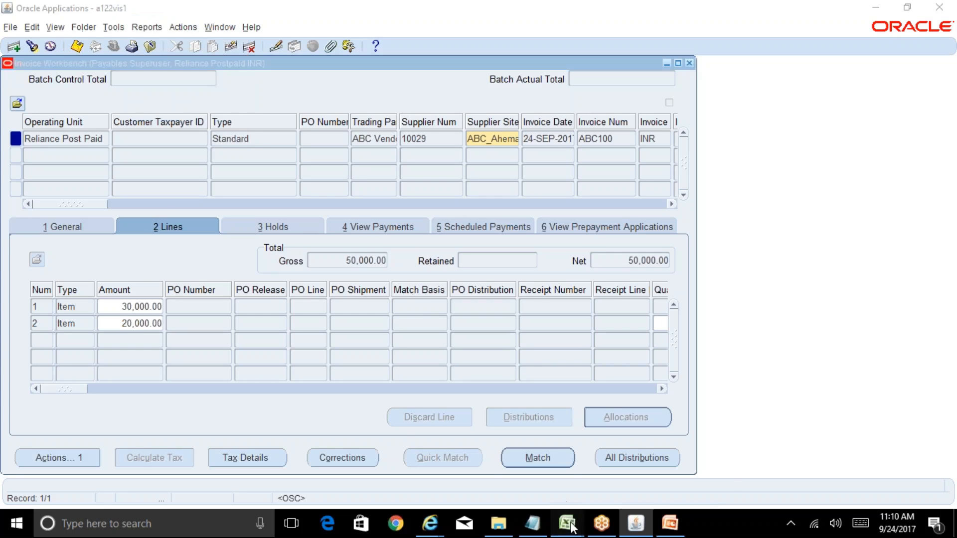
click(614, 489)
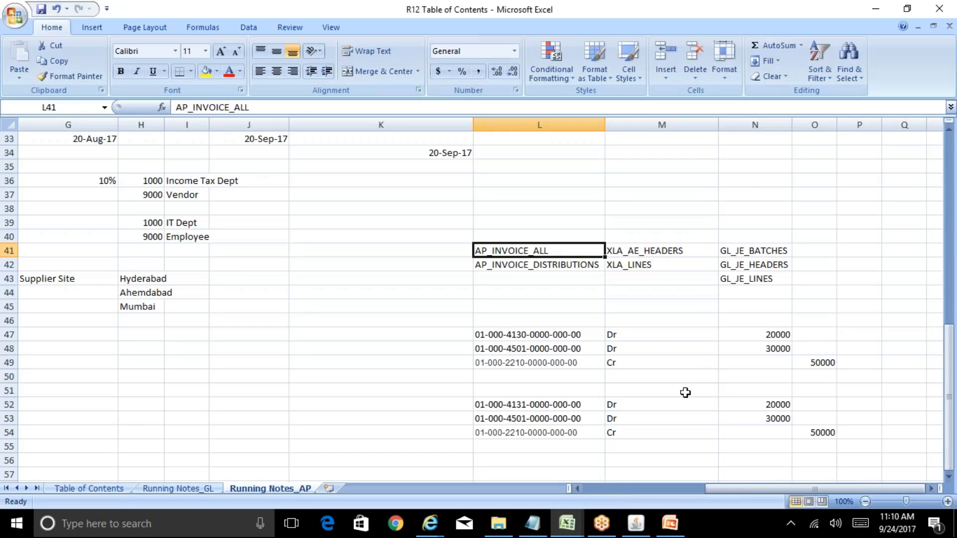
Step: Label the first journal entry Draft in cell K47
click(625, 338)
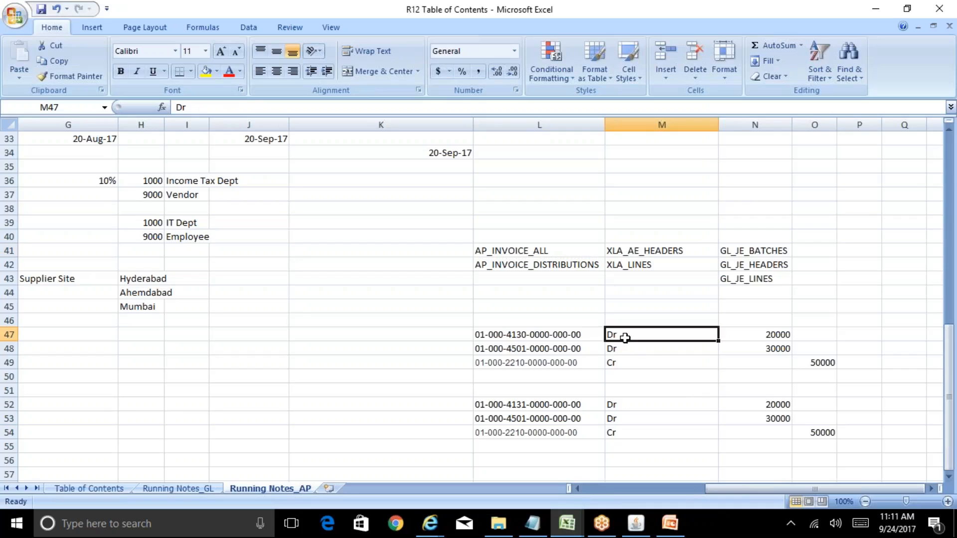
key(Left)
key(Left)
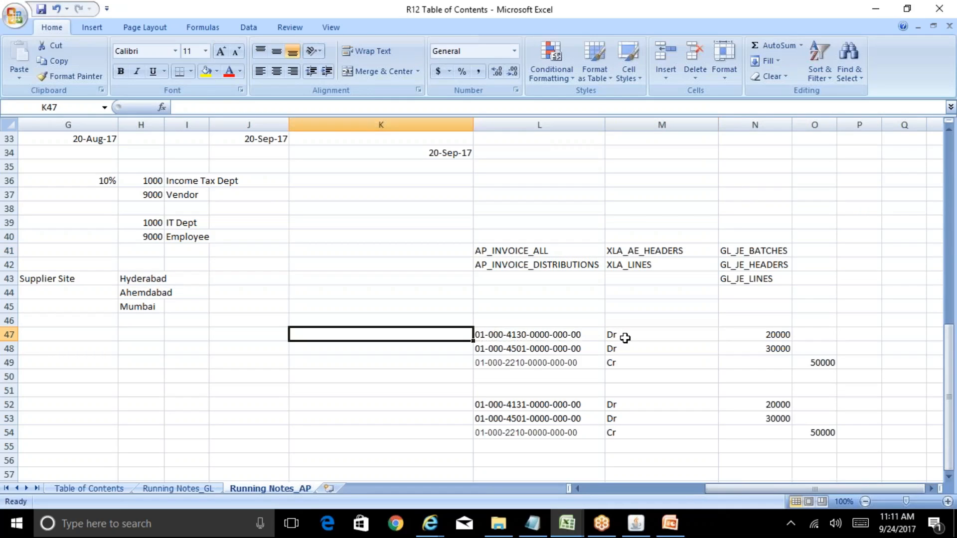
text(Draft)
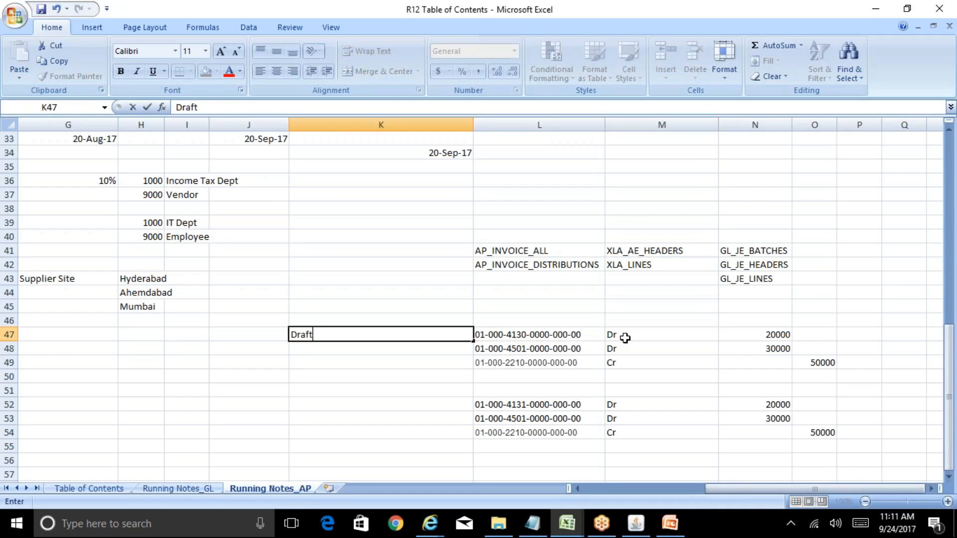
Step: Enter the heading Accounting Status in cell K46, above the Draft label
key(Up)
text(Accountign)
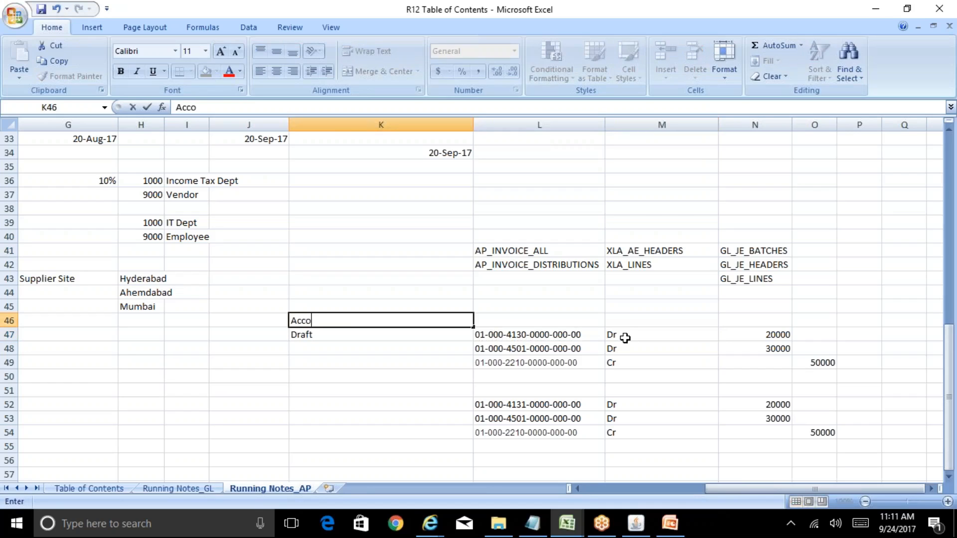
key(BackSpace)
key(BackSpace)
text(ng Statis)
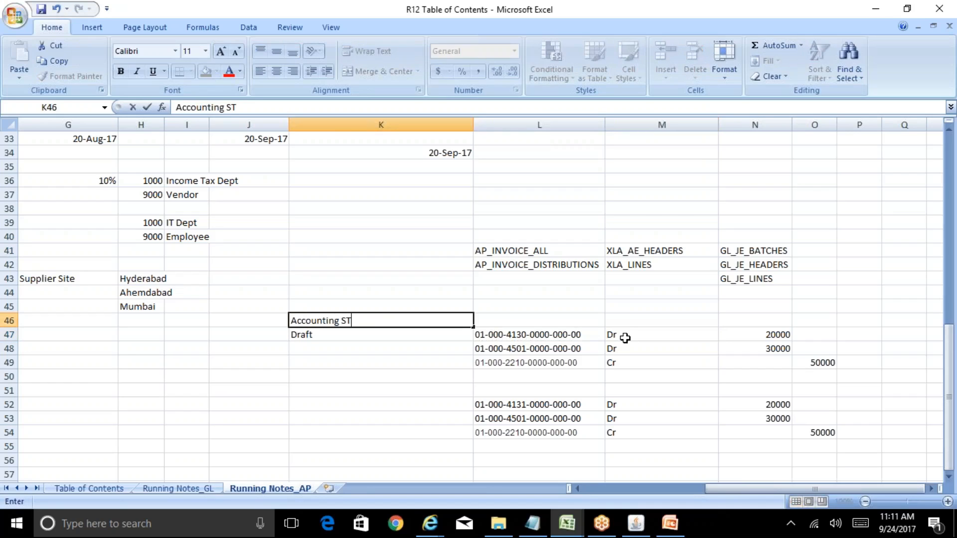
key(Return)
key(Up)
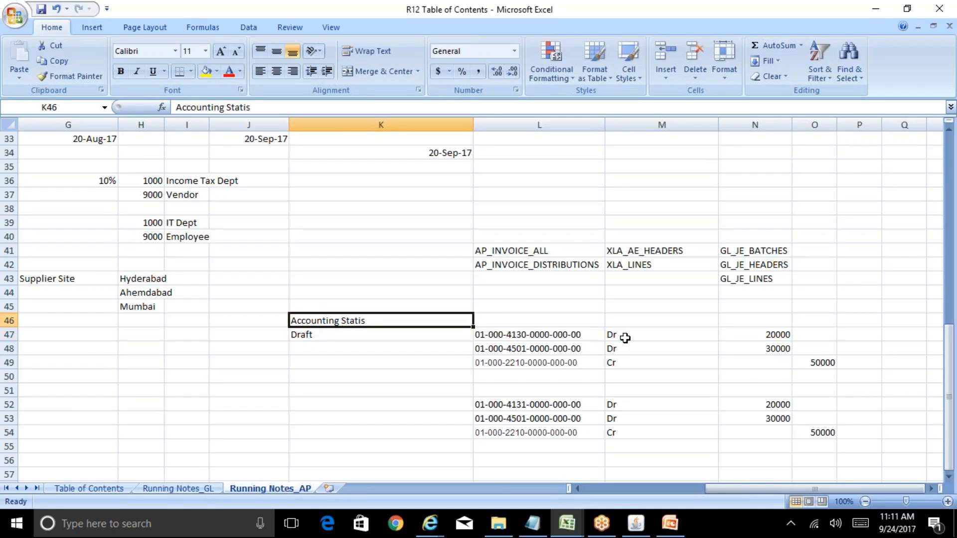
key(F2)
key(BackSpace)
key(BackSpace)
text(us)
key(Return)
key(Return)
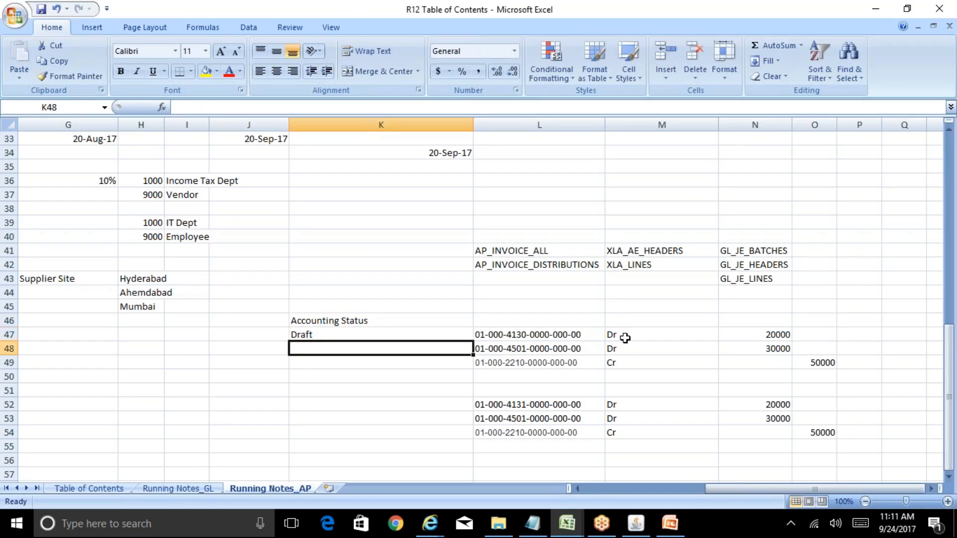
Step: Label the second journal entry Final in cell K52
key(Down)
key(Down)
key(Down)
key(Down)
text(Final)
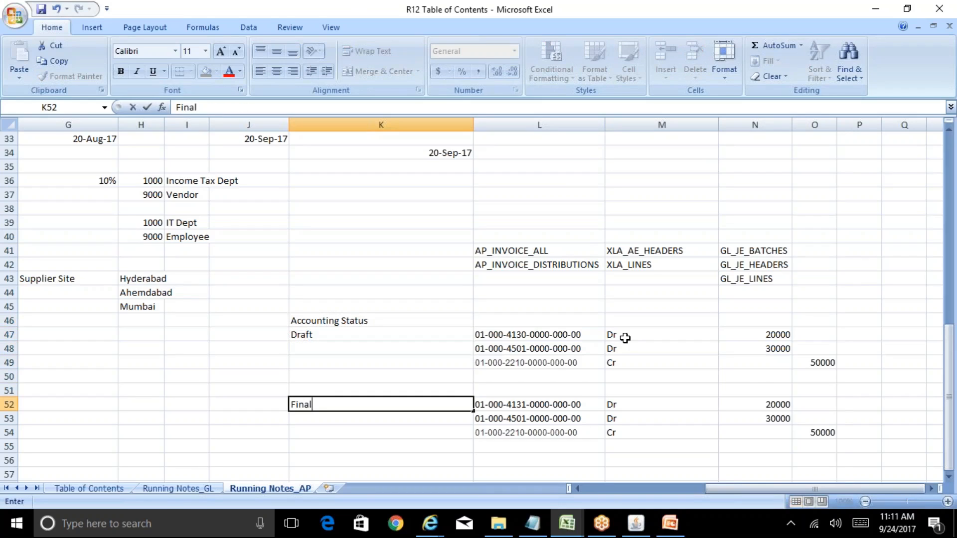
key(ctrl+Return)
Step: Compare the account codes of the Draft entry in rows 47 to 49 with the Final entry starting in row 52
key(Up)
key(Up)
key(Up)
key(Up)
key(Up)
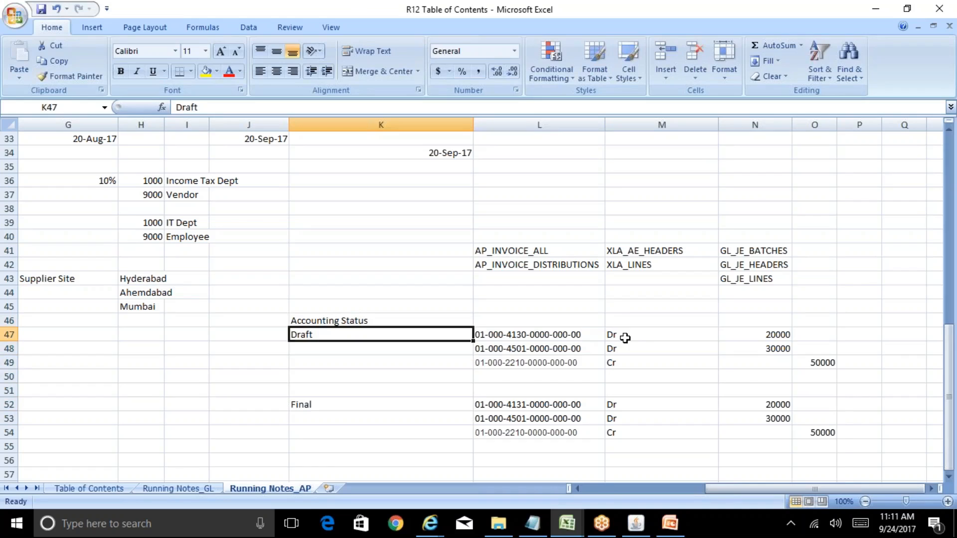
key(Right)
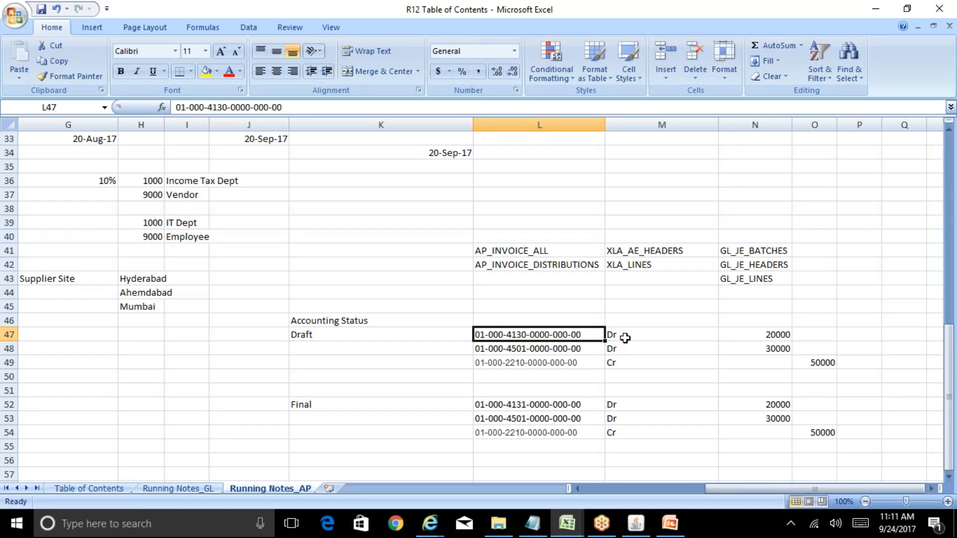
key(Down)
key(Down)
key(Down)
key(Down)
key(Down)
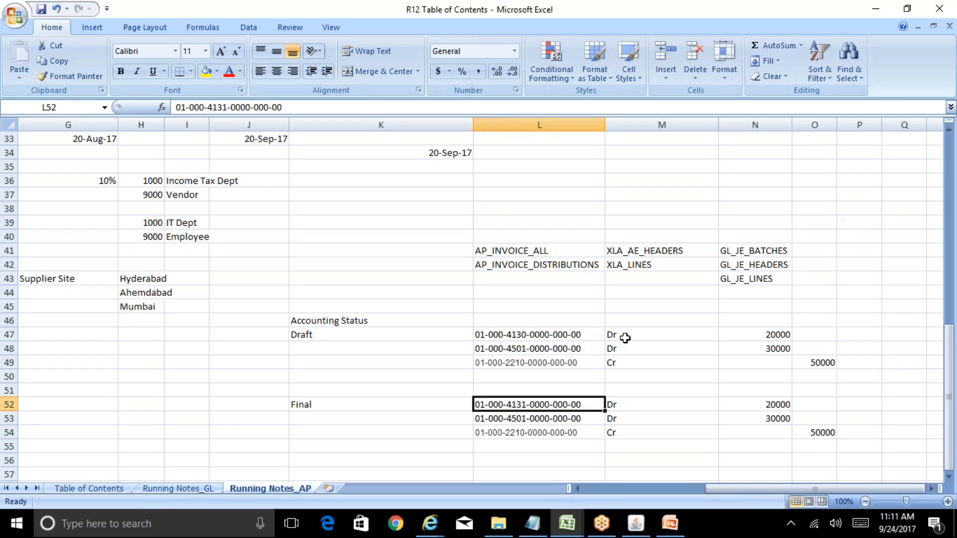
key(Up)
key(Up)
key(Up)
key(Up)
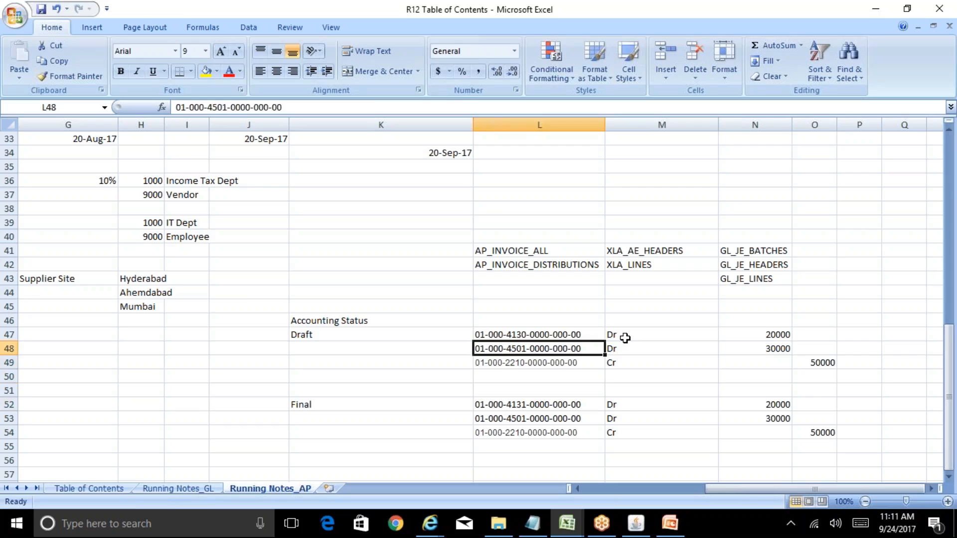
key(Down)
key(Down)
key(Down)
key(Down)
key(Up)
key(Up)
key(Up)
key(Up)
Step: Overwrite the Draft entry lines starting at L47 with a copy of the Final entry lines in L52:O54
key(Down)
key(Down)
key(Down)
key(Down)
key(shift+Down)
key(shift+Down)
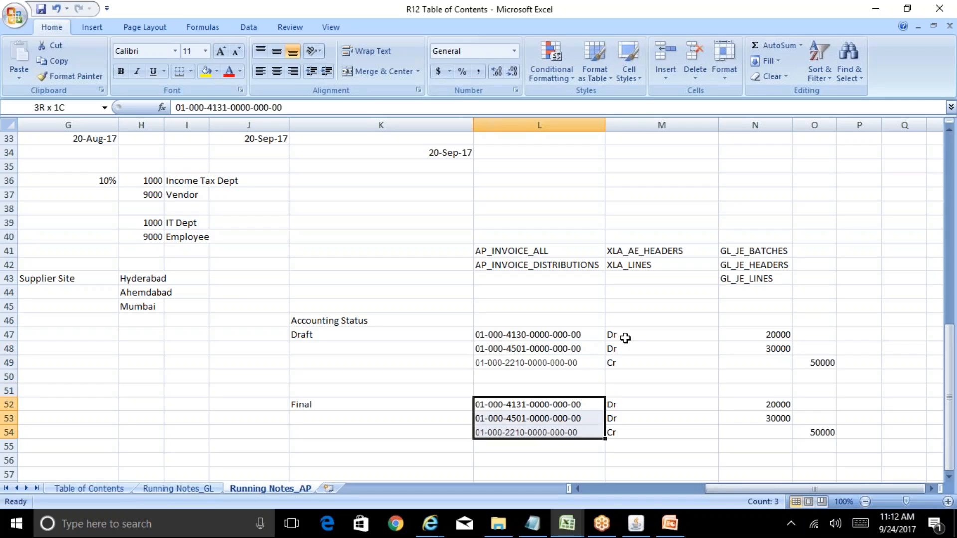
key(shift+Right)
key(shift+Right)
key(shift+Right)
key(ctrl+c)
key(Up)
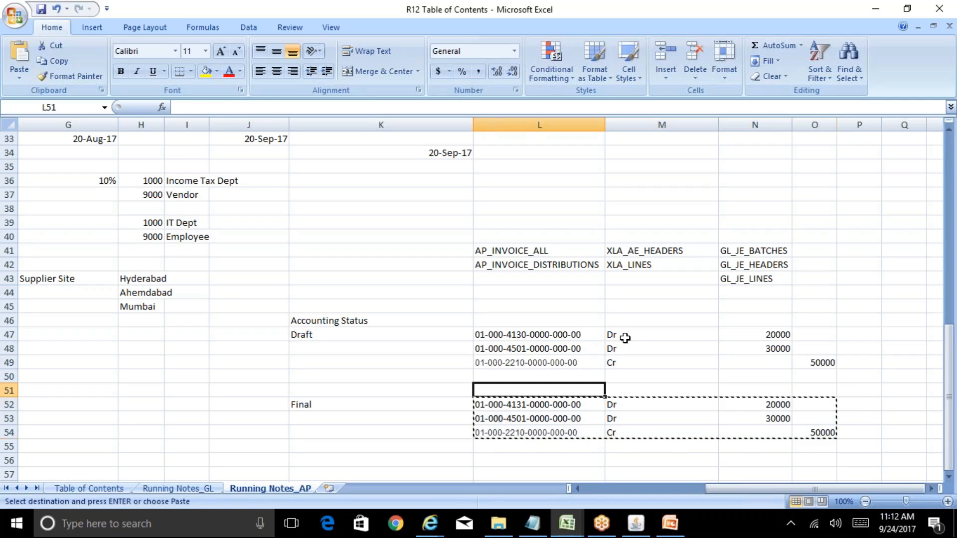
key(Up)
key(Up)
key(Up)
key(Up)
key(ctrl+v)
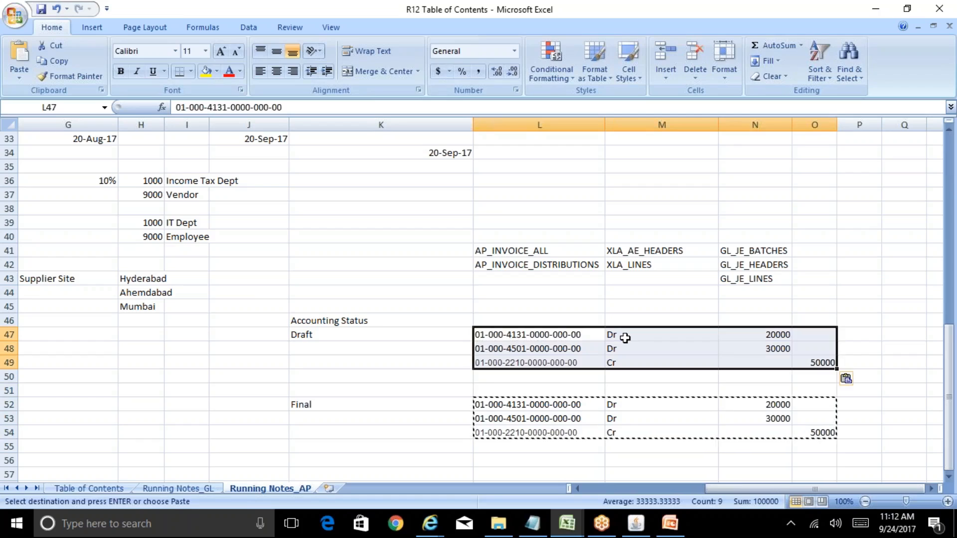
key(Escape)
key(Down)
key(Down)
key(Up)
key(Up)
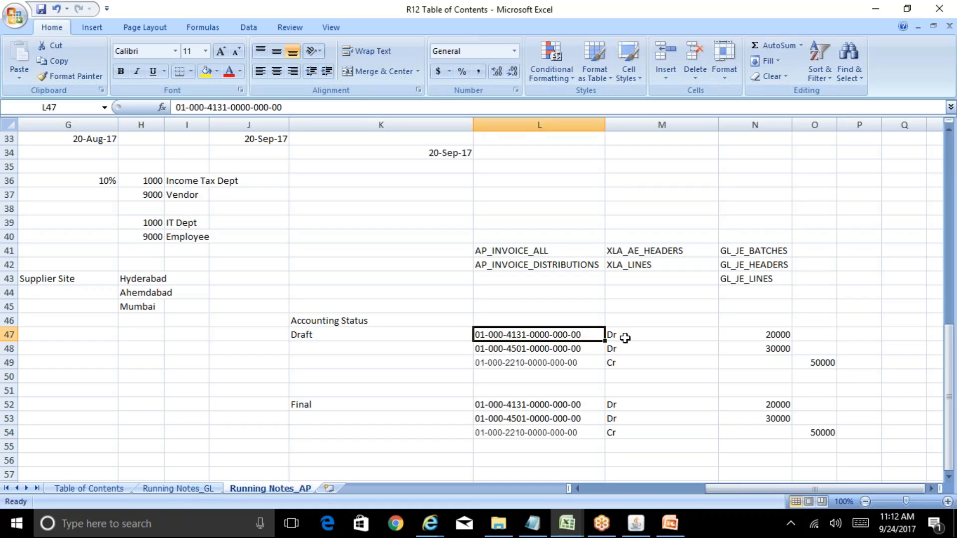
Step: Switch to Oracle Applications and duplicate invoice ABC100 into a new row of the Invoice Workbench
click(636, 523)
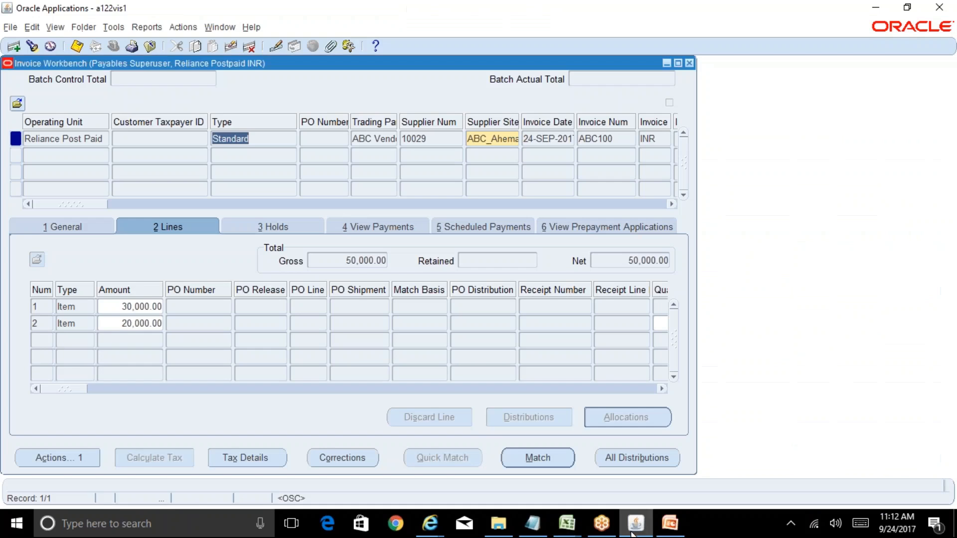
click(83, 156)
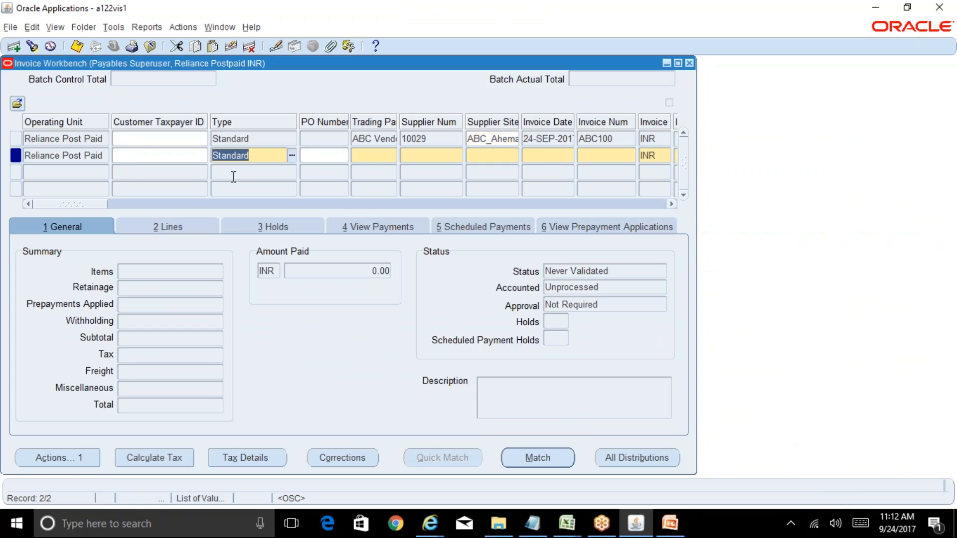
key(shift+F6)
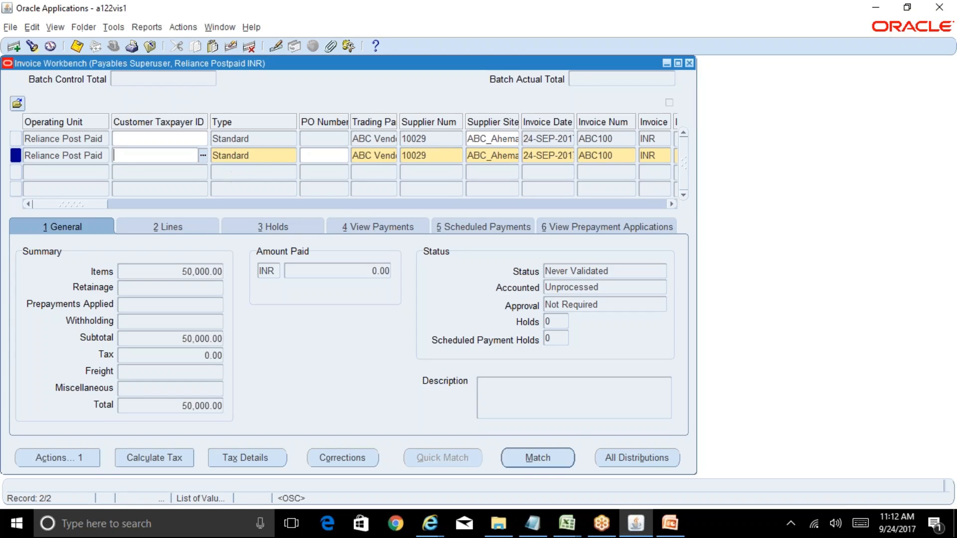
Step: Set the duplicated invoice's number to ABC101 and its invoice amount to 25000
mouse_move(67, 206)
mouse_down()
mouse_move(364, 213)
mouse_move(69, 204)
mouse_up()
click(616, 156)
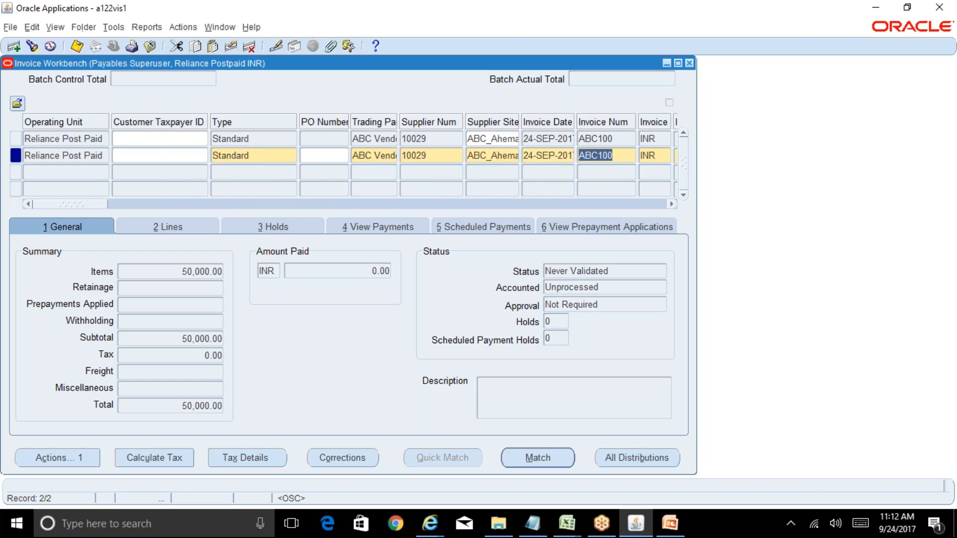
key(Tab)
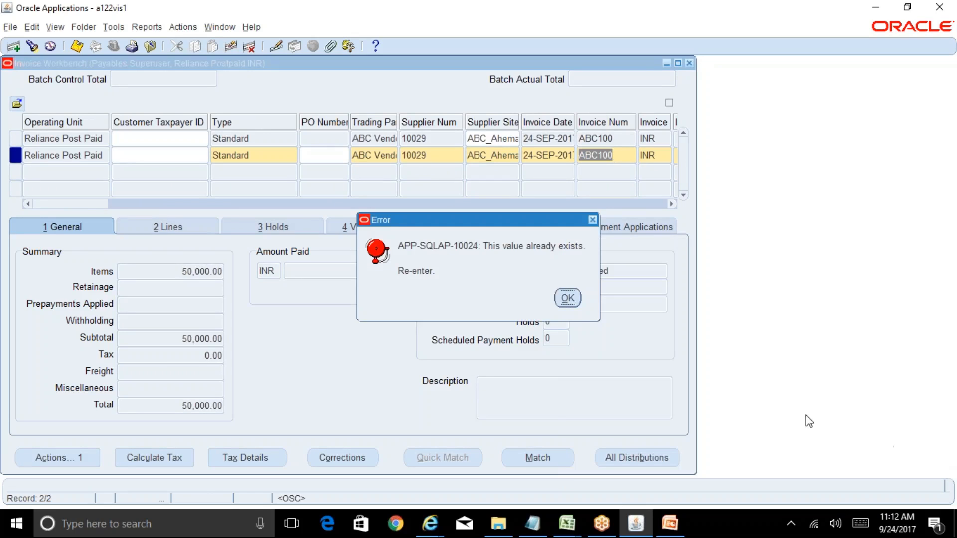
click(568, 300)
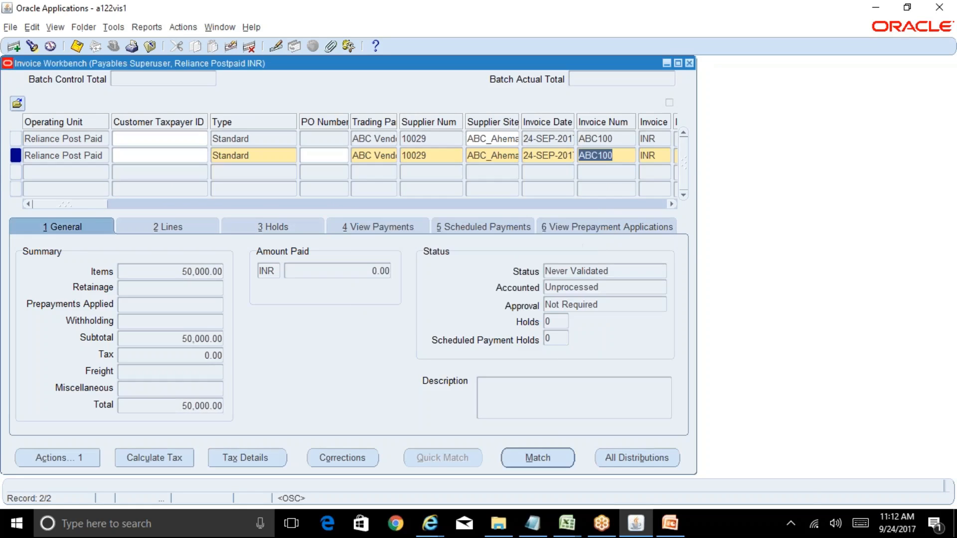
click(618, 156)
key(BackSpace)
text(1)
drag(90, 205, 118, 206)
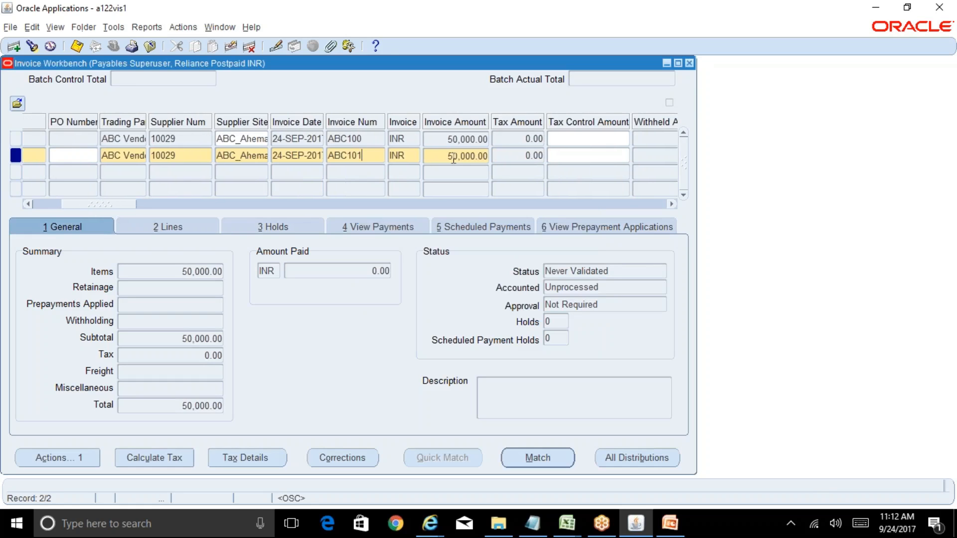
key(Tab)
text(25000)
click(358, 156)
Step: Enter 25000 as the amount of item line 1 for invoice ABC101
click(187, 224)
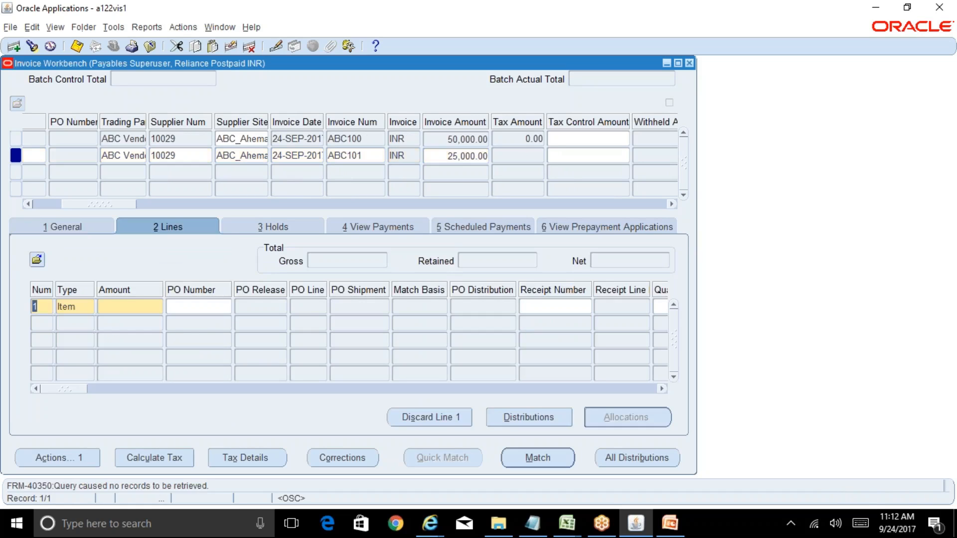
key(Tab)
key(Tab)
text(25000)
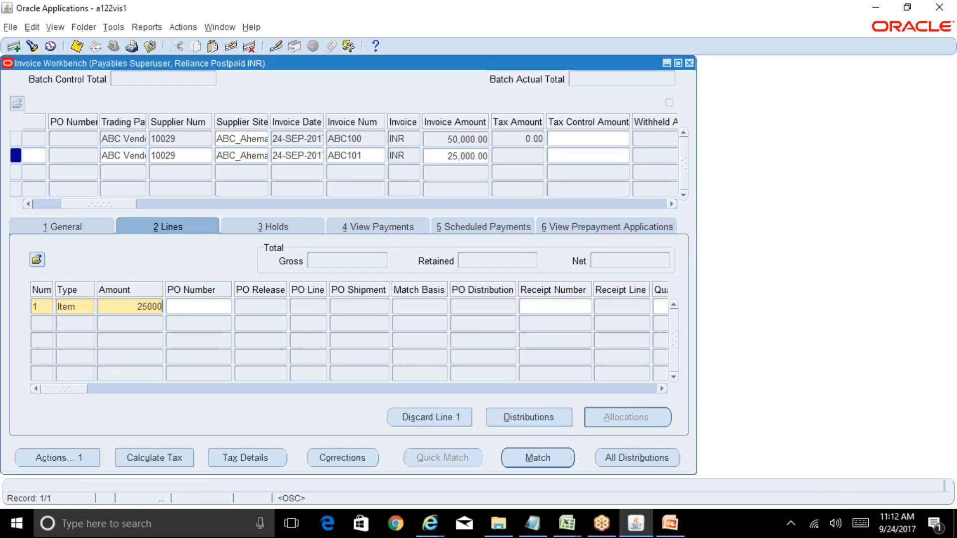
Step: Open the distributions of line 1 and enter an item distribution amount of 25000
click(552, 415)
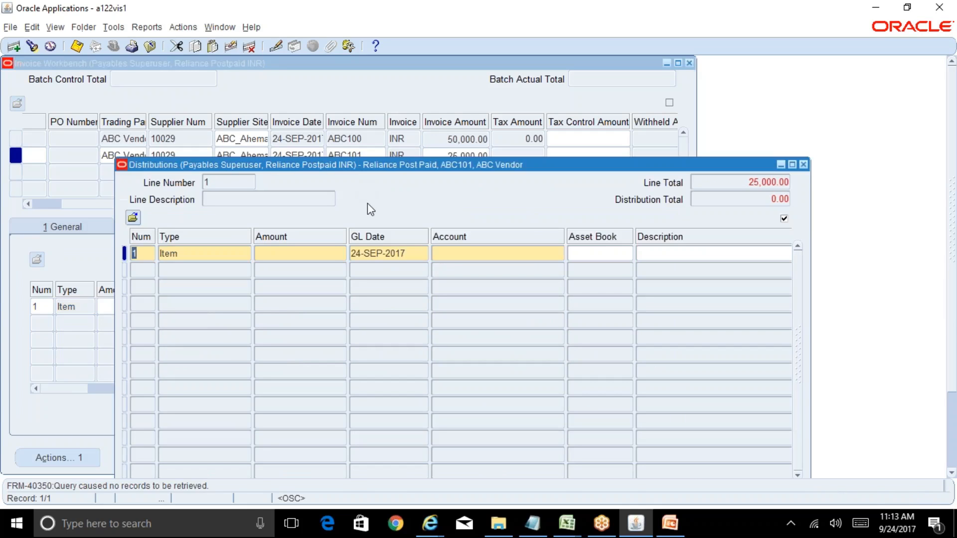
click(327, 254)
text(25000)
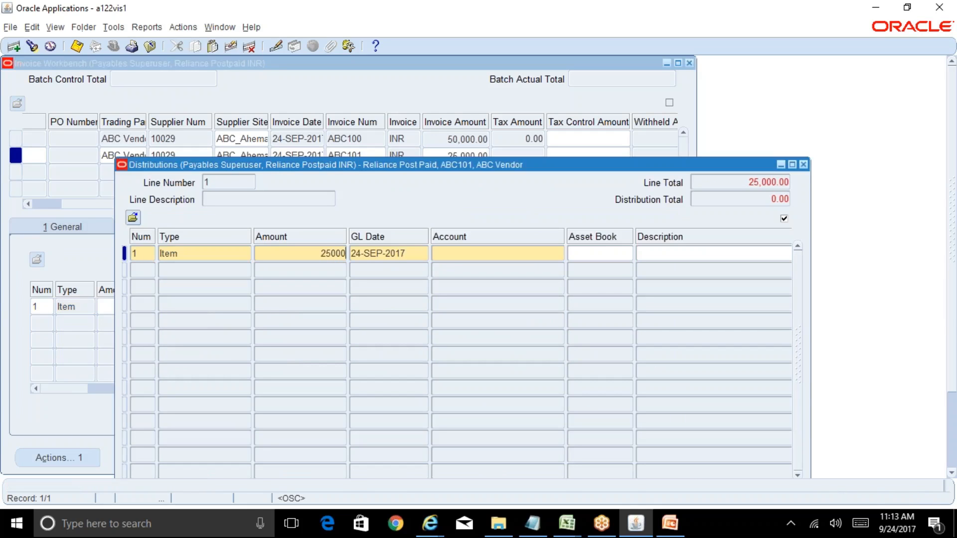
click(465, 257)
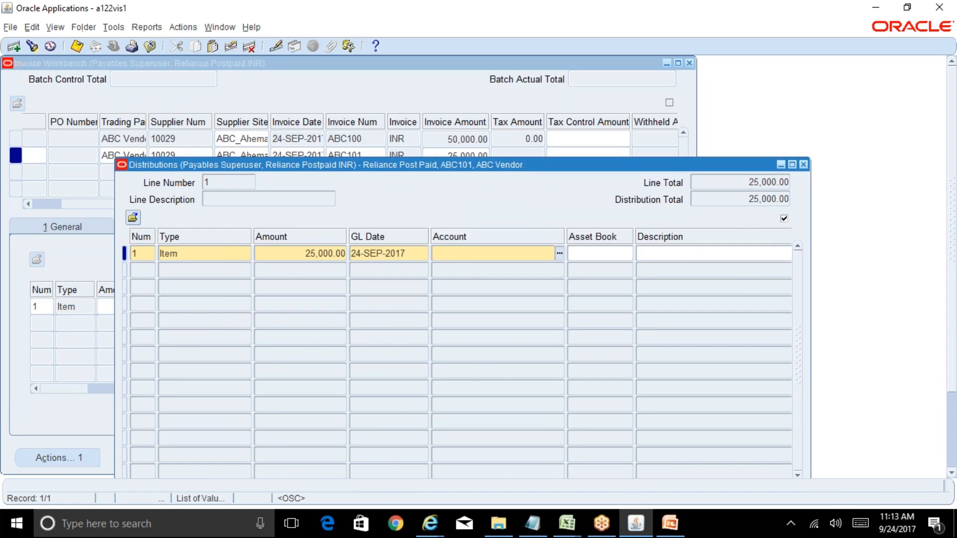
text(01)
key(Tab)
text(000)
key(Tab)
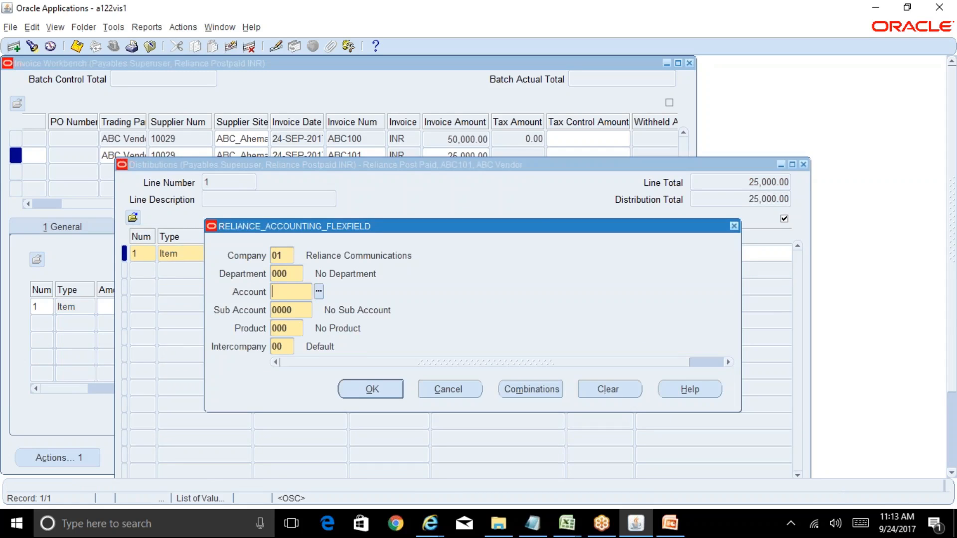
key(ctrl+l)
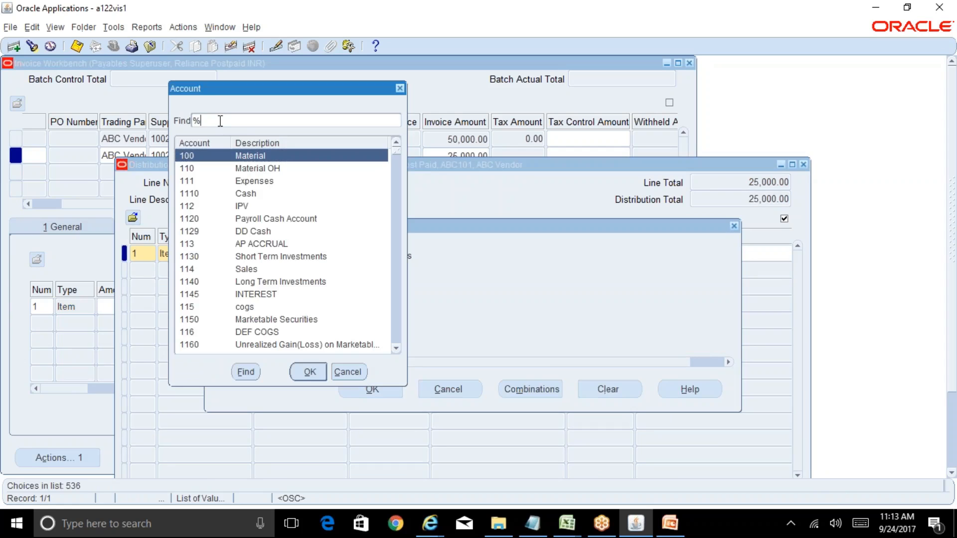
text(cons%)
key(Return)
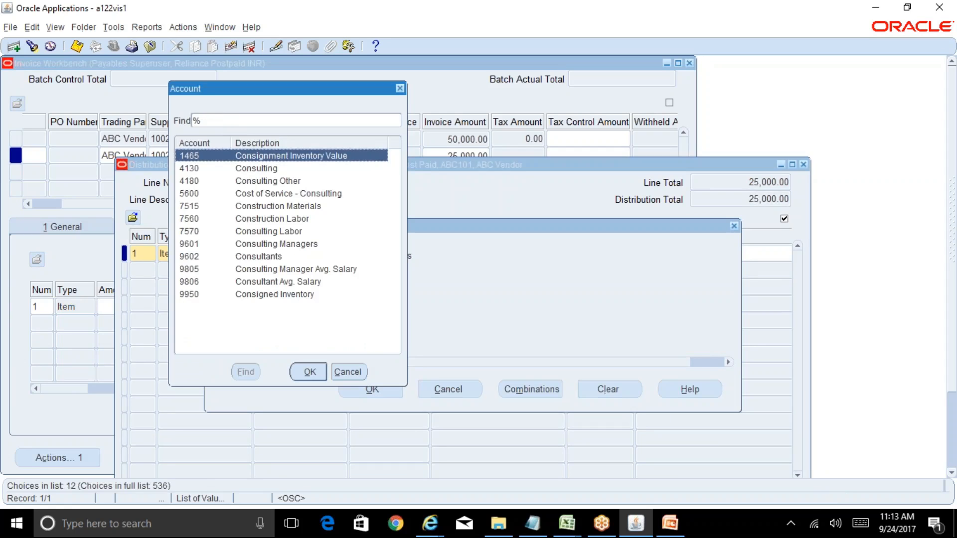
key(Down)
key(Return)
click(370, 389)
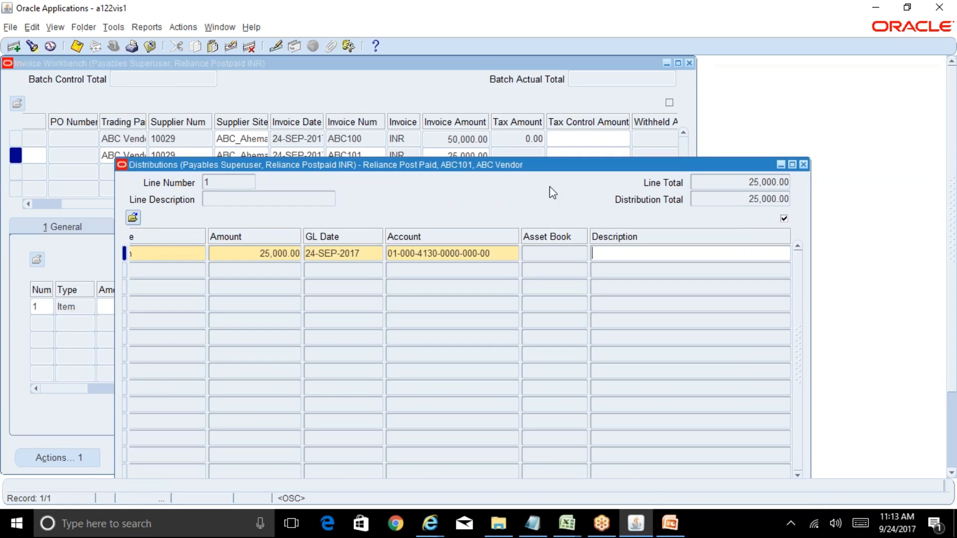
click(803, 164)
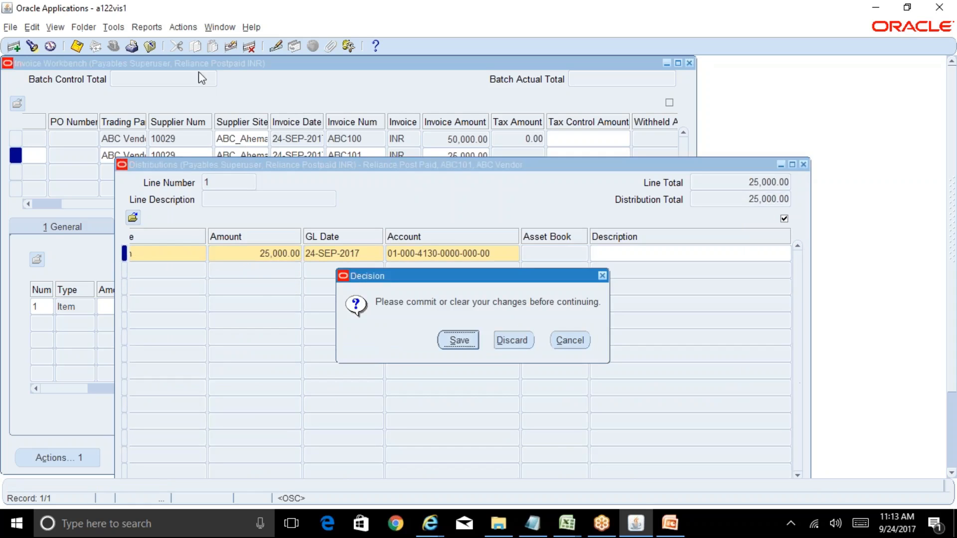
click(458, 340)
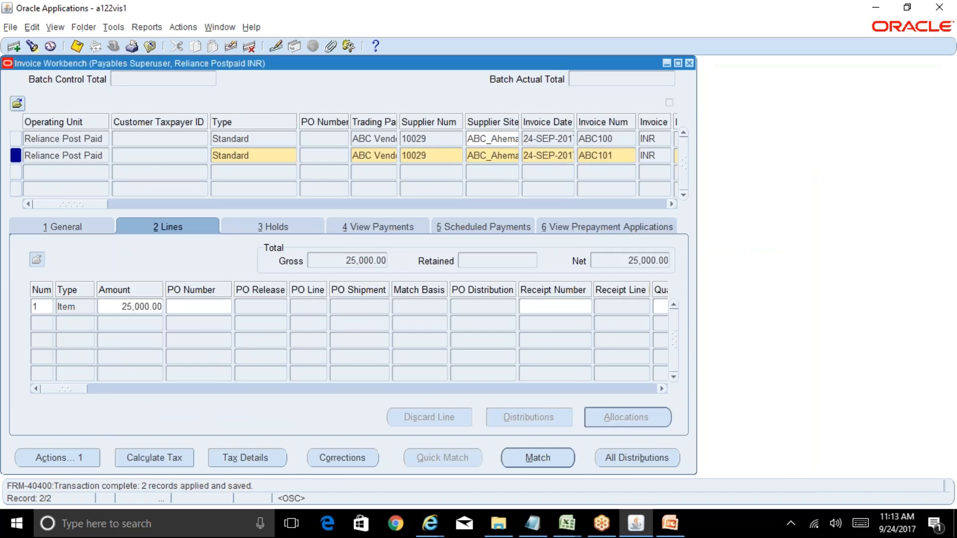
Step: Show the general summary of invoice ABC101 and validate the invoice
click(64, 228)
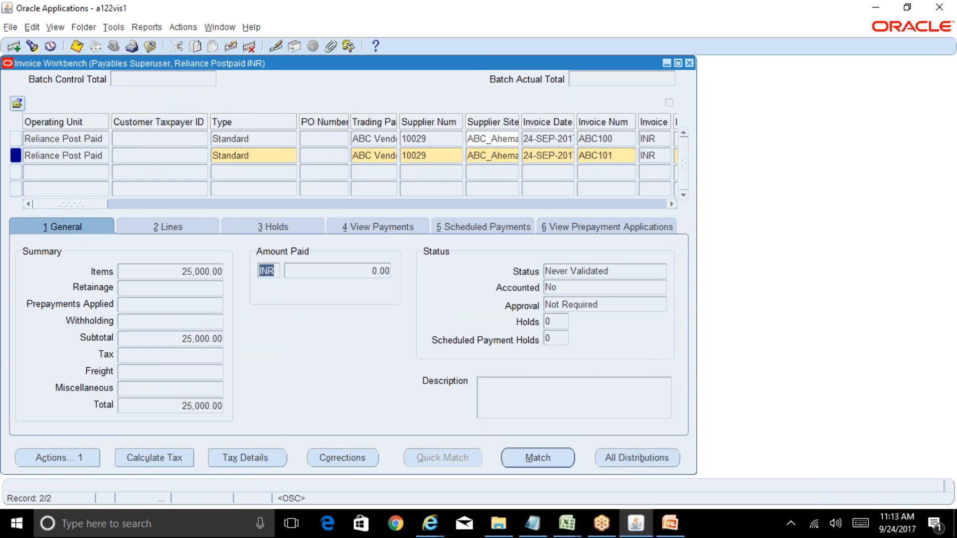
click(76, 460)
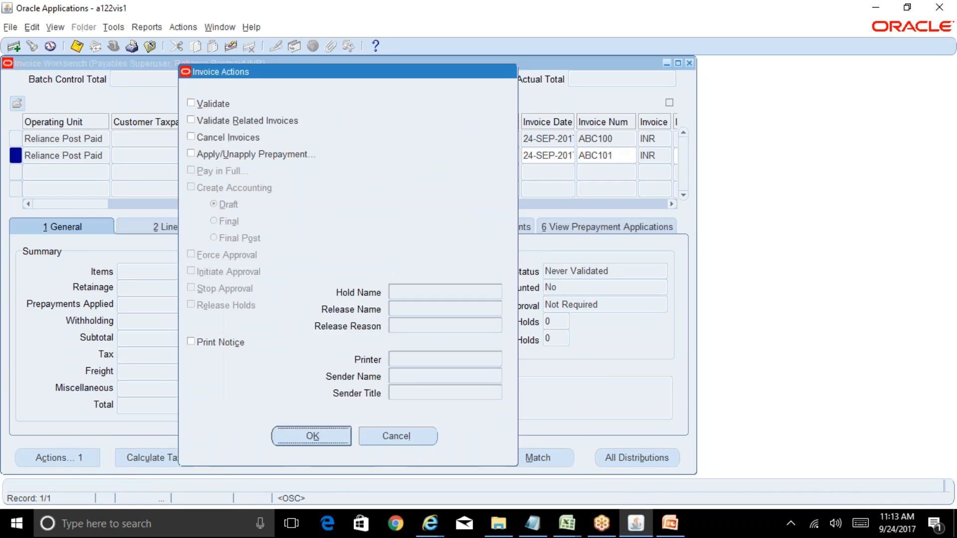
click(203, 106)
click(345, 434)
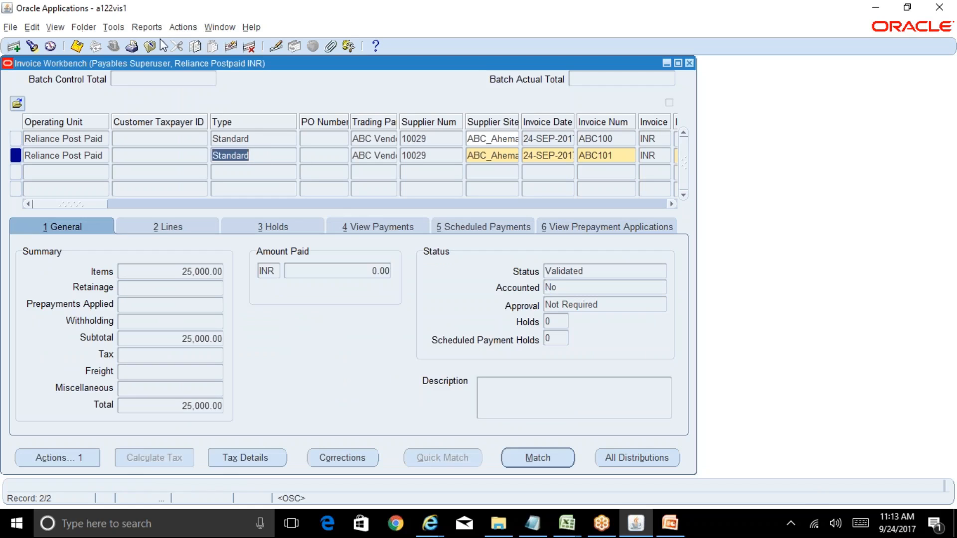
Step: Create draft accounting for the validated invoice ABC101
click(147, 27)
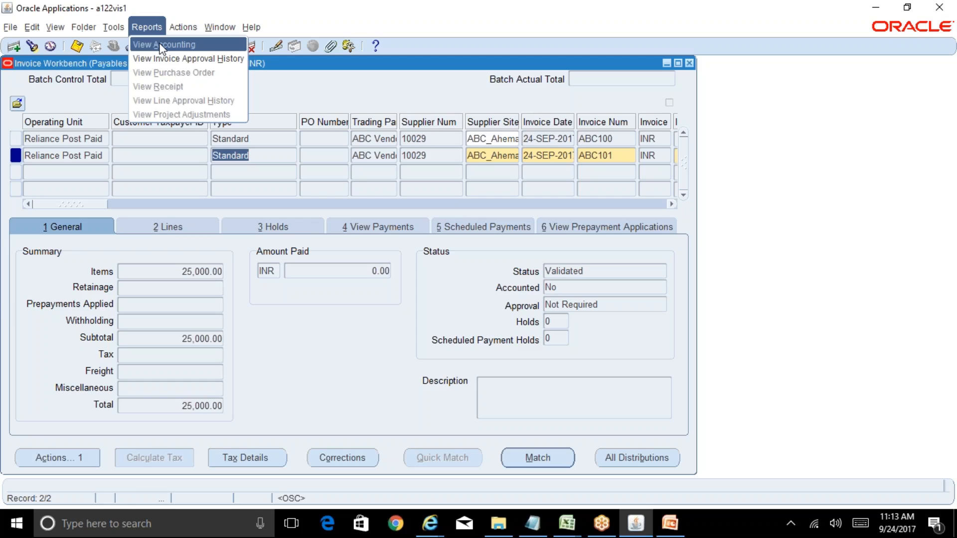
click(306, 85)
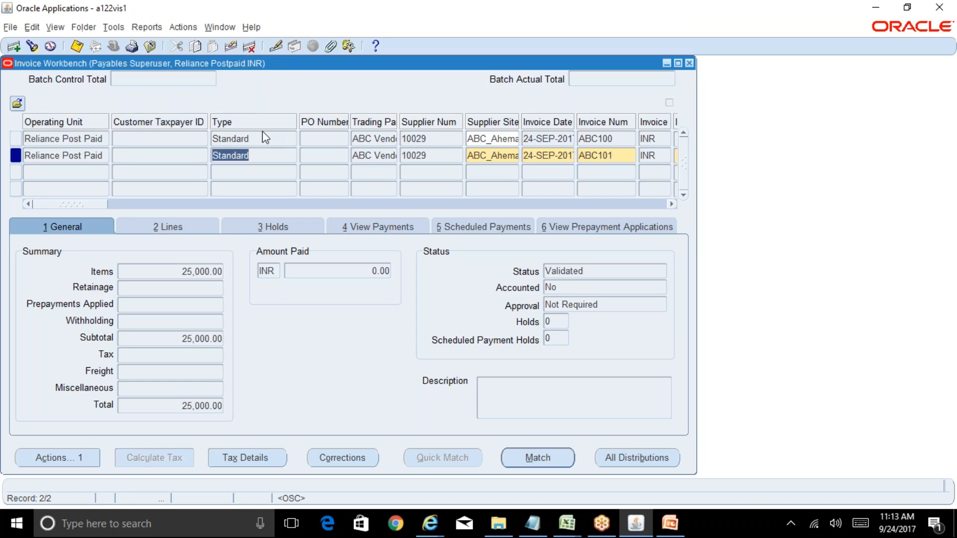
click(77, 470)
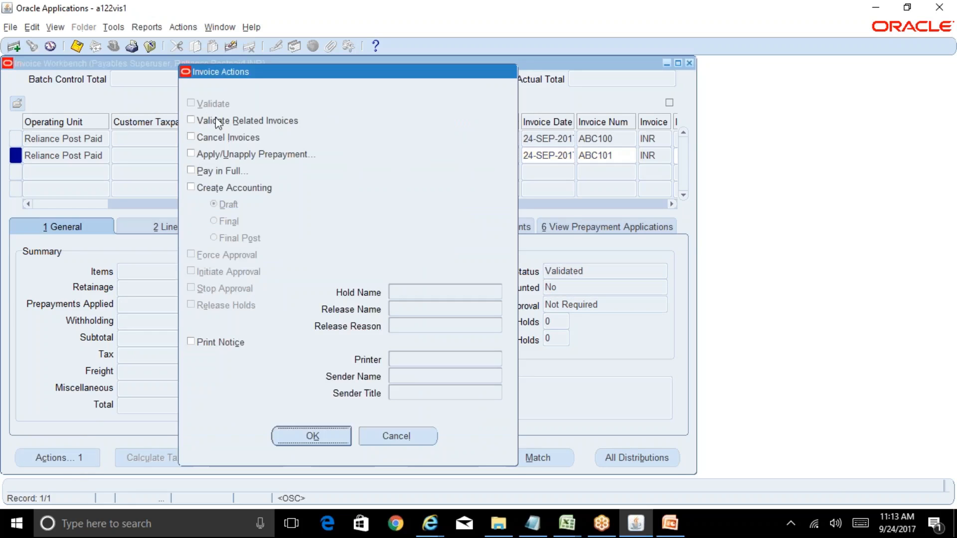
click(208, 189)
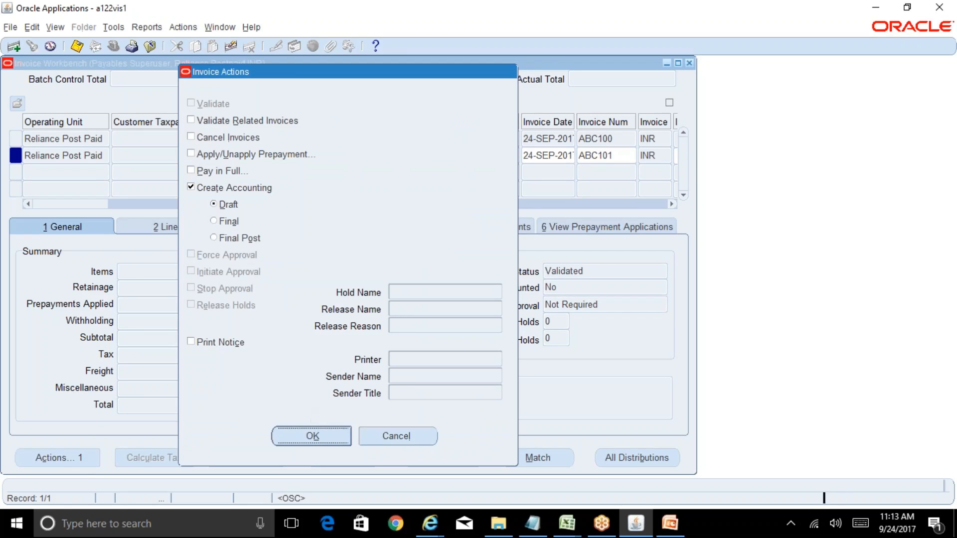
click(313, 436)
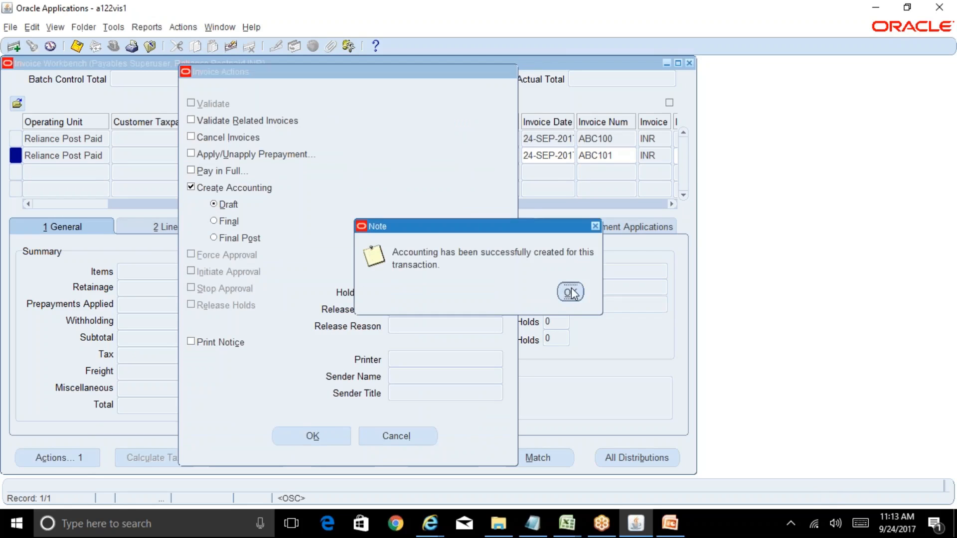
key(Return)
Step: Check the Accounted status of invoice ABC101, view its accounting, and open the Item Expense line's journal entry in the Reliance INR Ledger
double_click(551, 288)
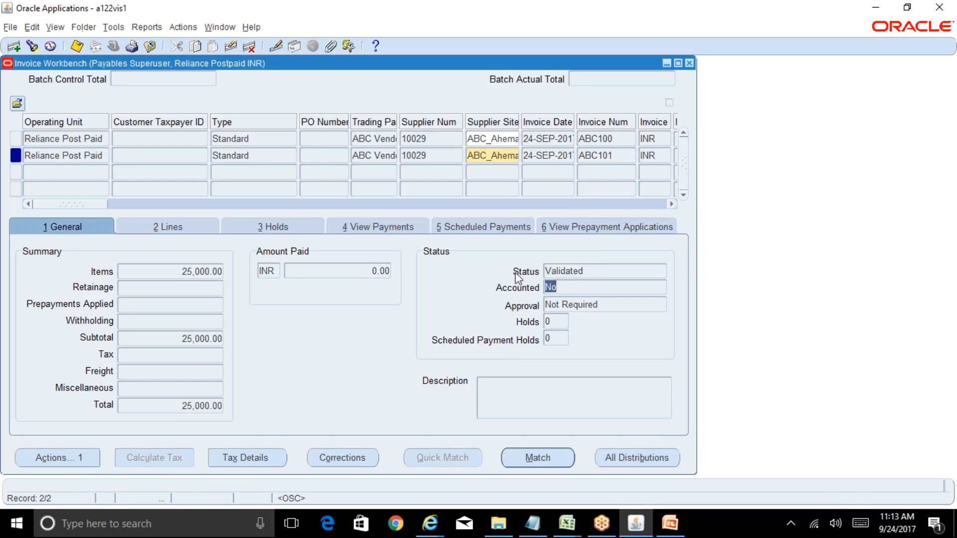
click(560, 287)
click(259, 155)
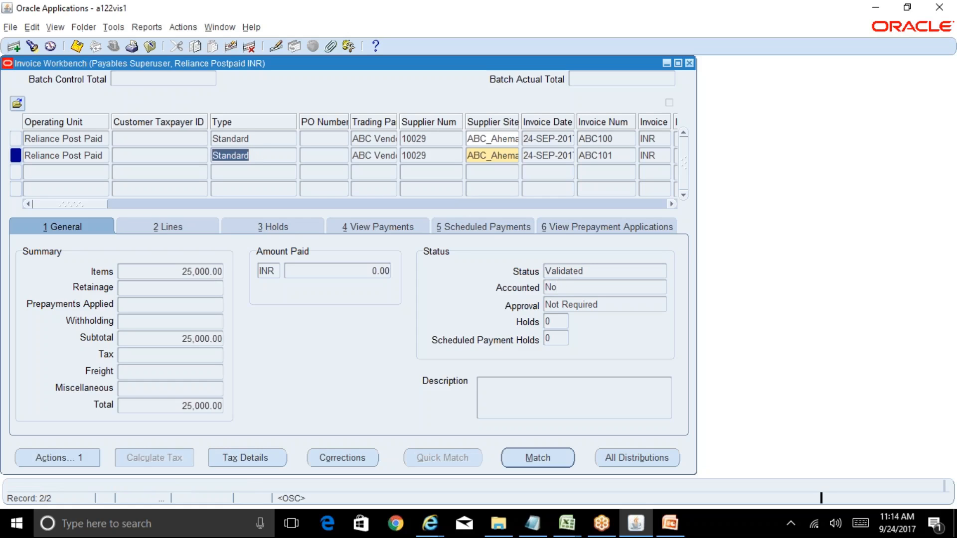
click(147, 27)
click(154, 44)
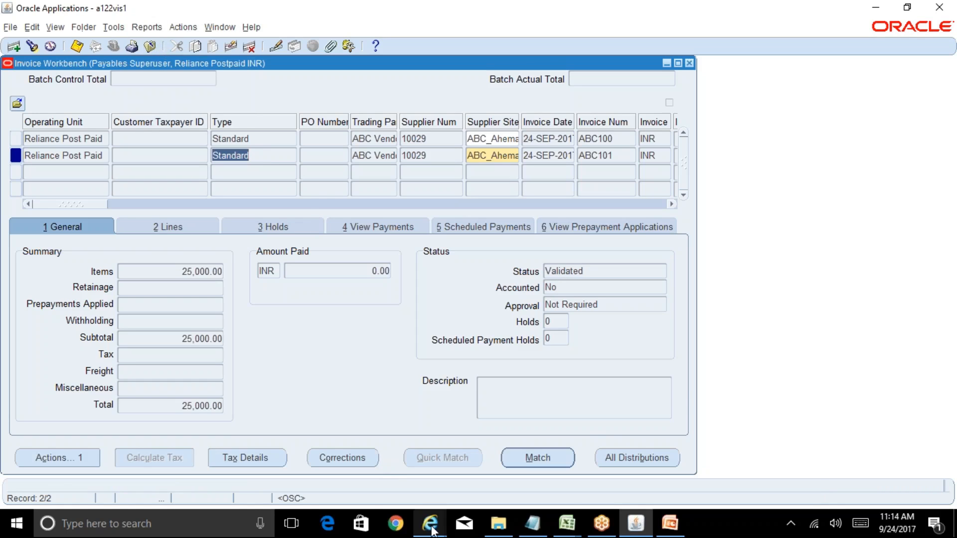
mouse_move(429, 528)
click(668, 489)
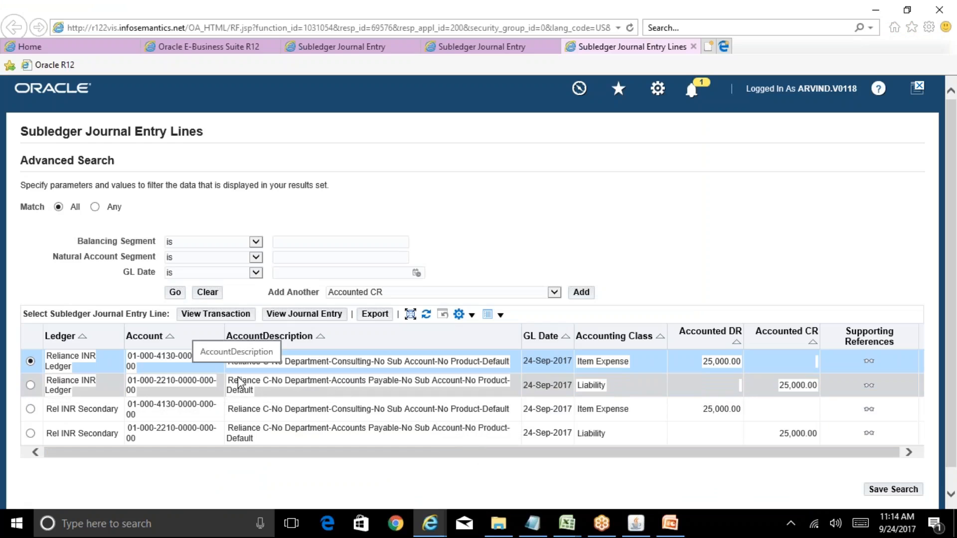
click(317, 319)
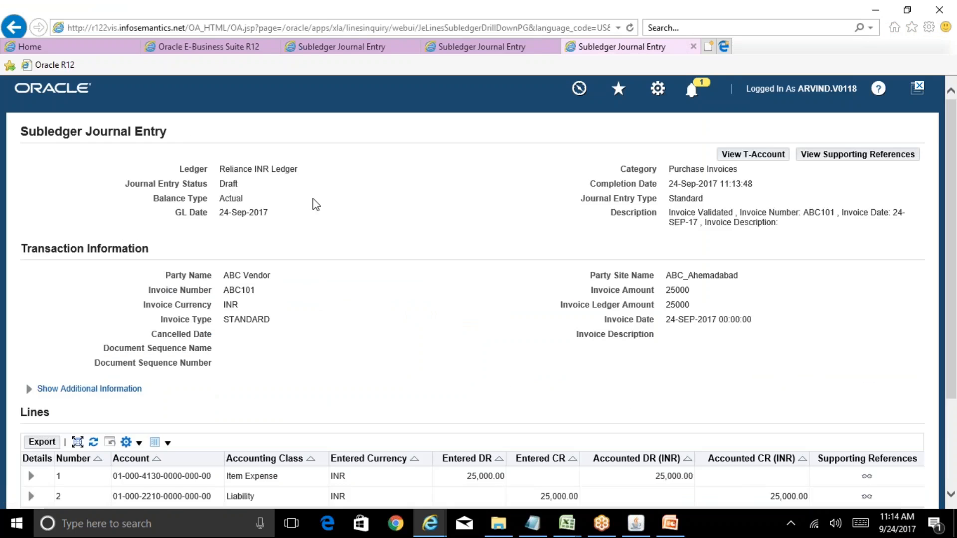
Step: Compare the invoice's Accounted status in Oracle Applications with the Journal Entry Status on the Subledger Journal Entry page in Internet Explorer
click(637, 524)
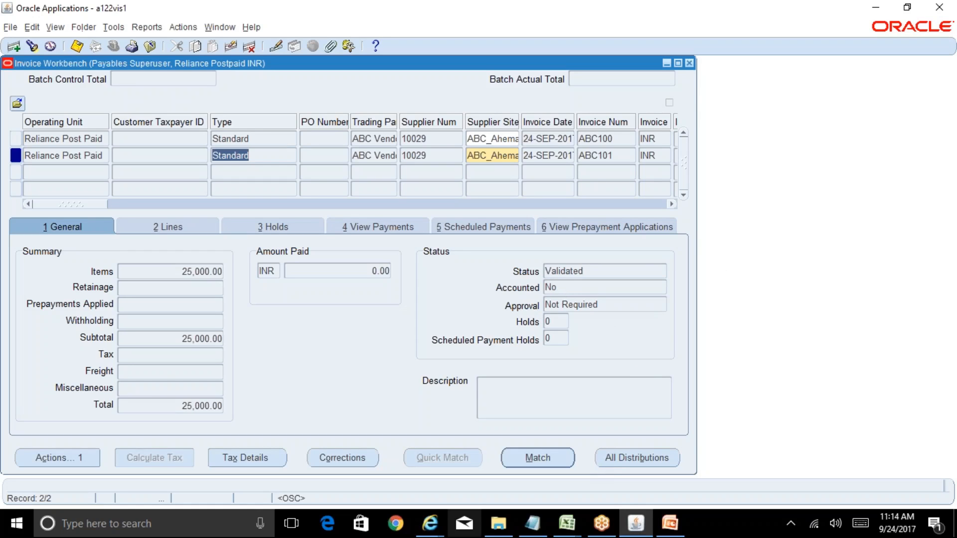
click(430, 524)
click(559, 493)
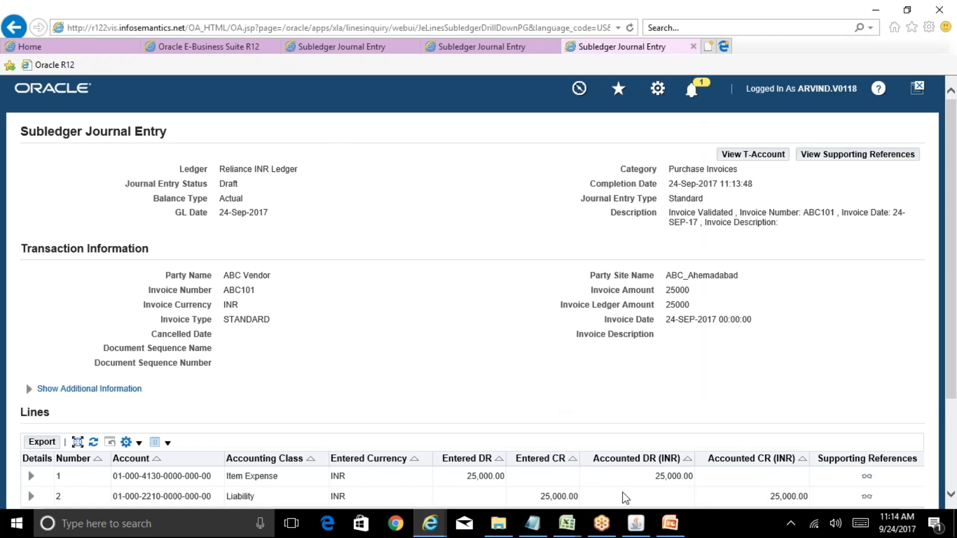
click(636, 523)
click(564, 288)
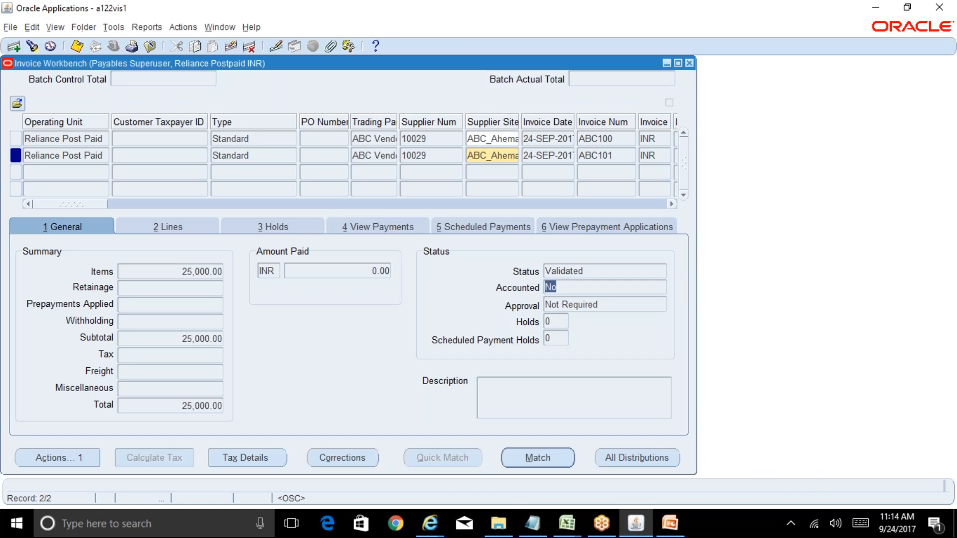
click(430, 523)
click(688, 474)
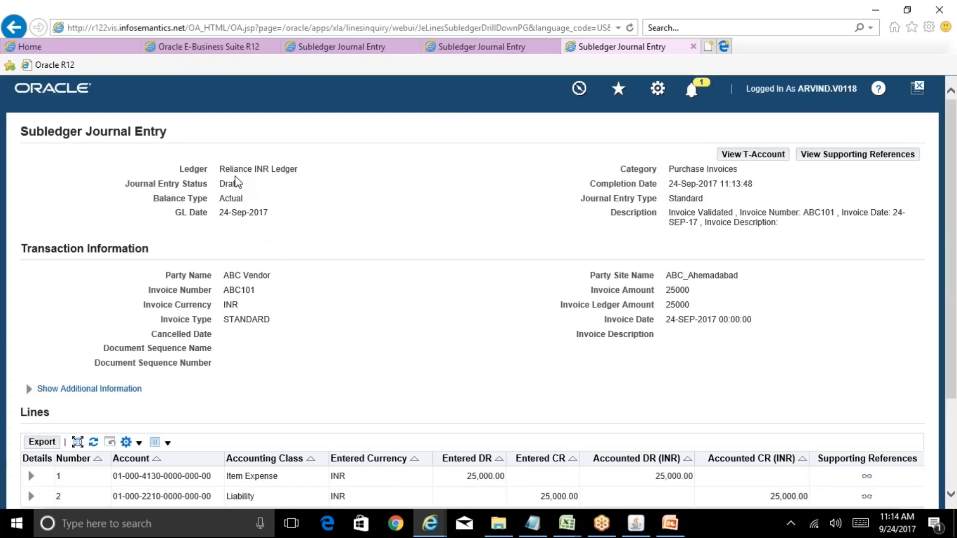
drag(238, 185, 128, 174)
click(285, 214)
drag(221, 185, 247, 188)
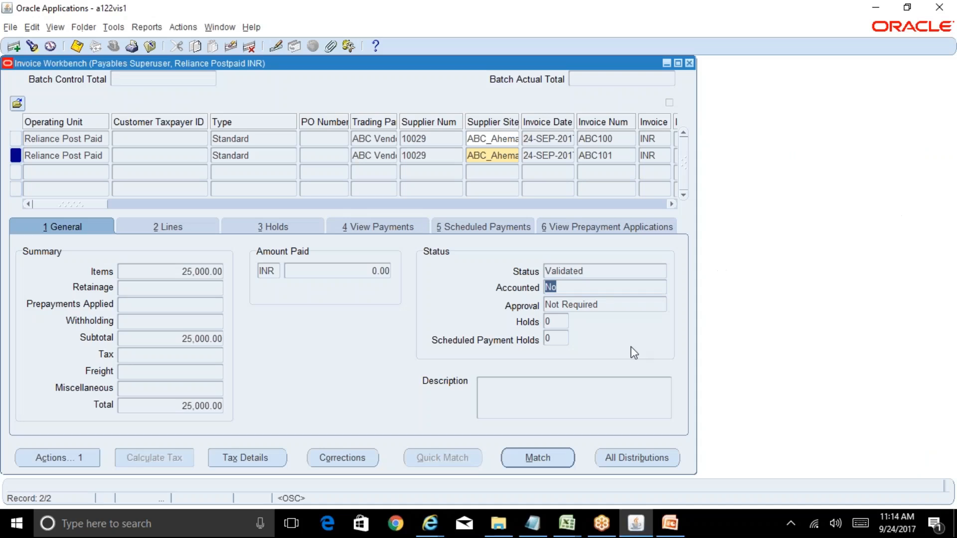
Step: Recheck the Accounted field, review the journal entry's lines and accounted amounts in Internet Explorer, and return to Oracle Applications
click(566, 290)
click(430, 523)
click(706, 468)
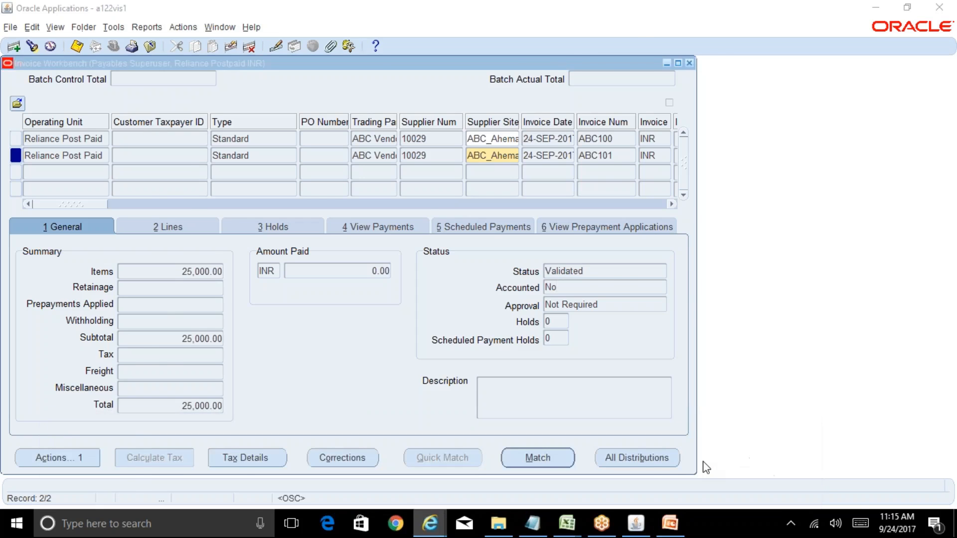
scroll(599, 397, down, 5)
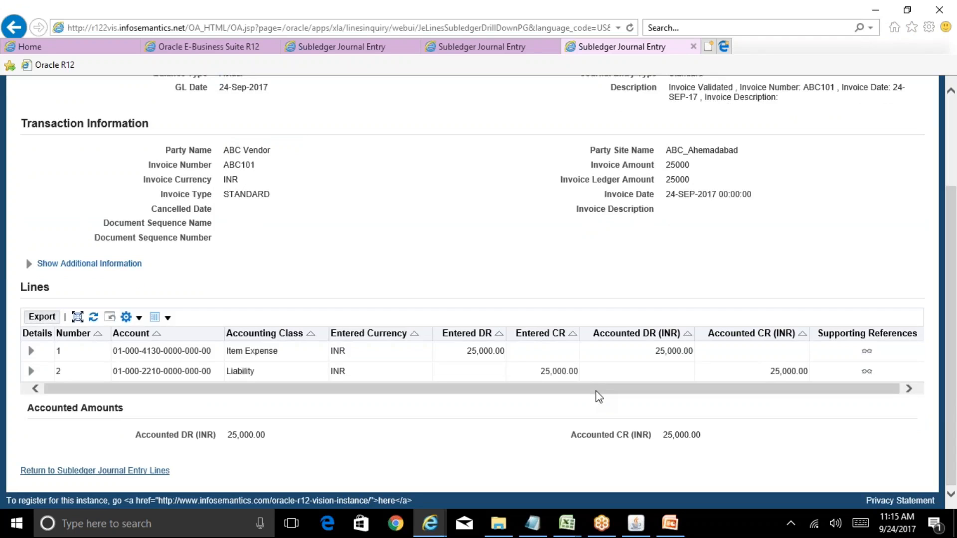
scroll(599, 397, up, 5)
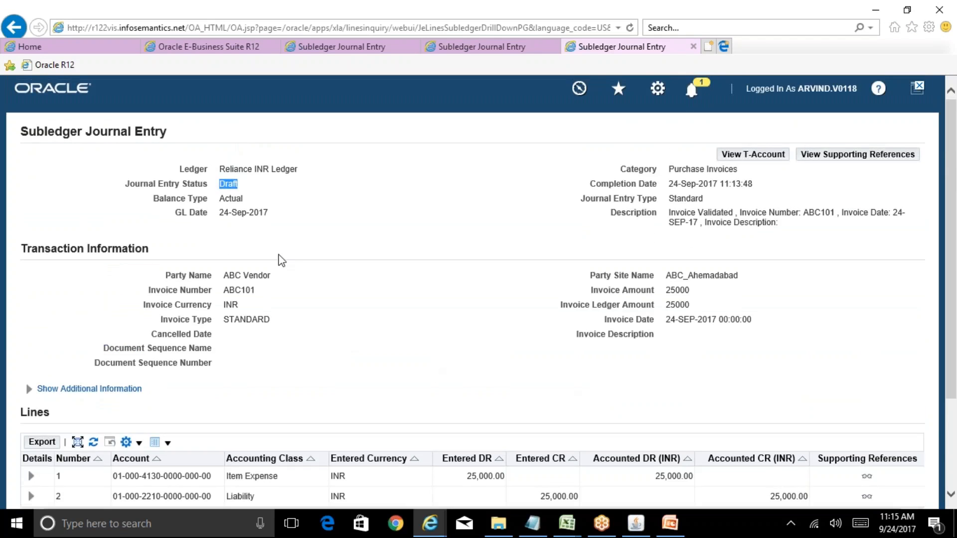
click(636, 523)
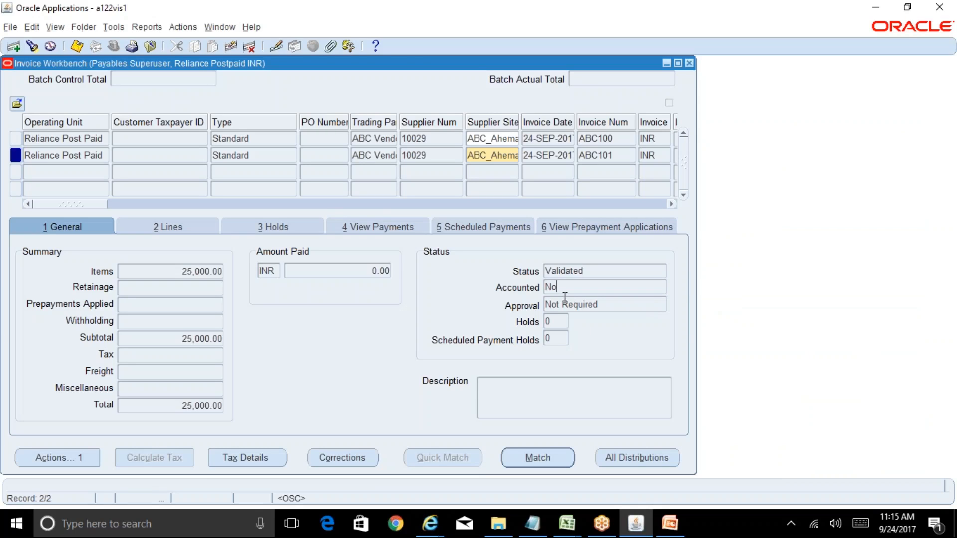
click(86, 458)
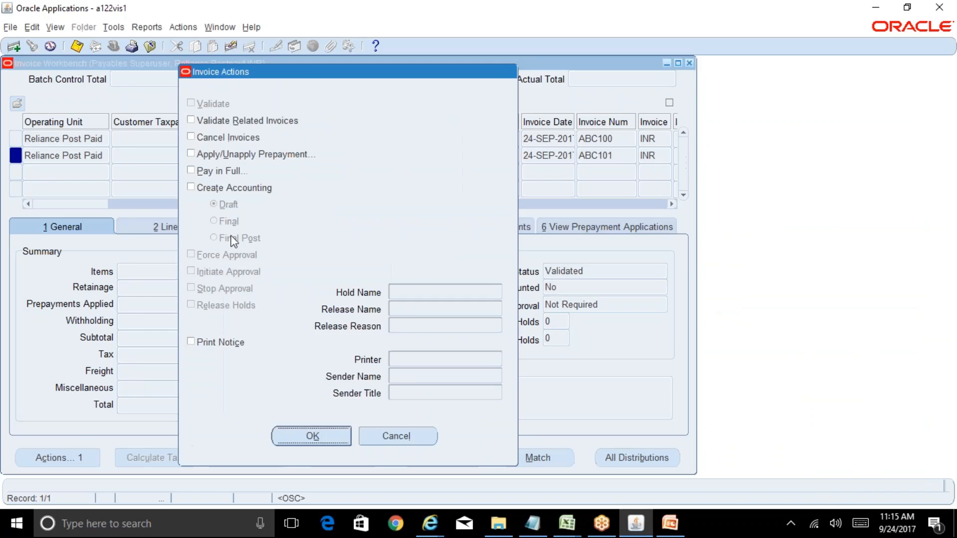
click(219, 189)
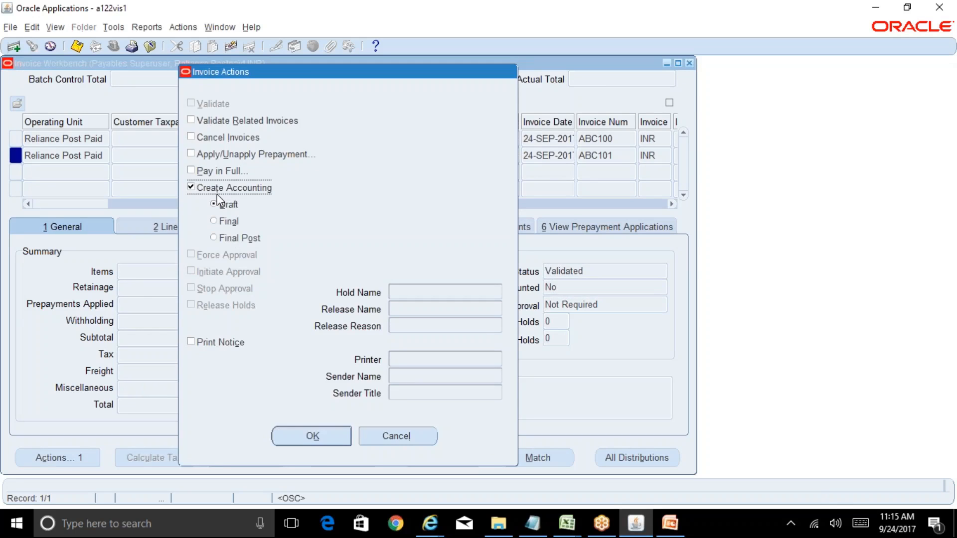
click(239, 238)
click(402, 438)
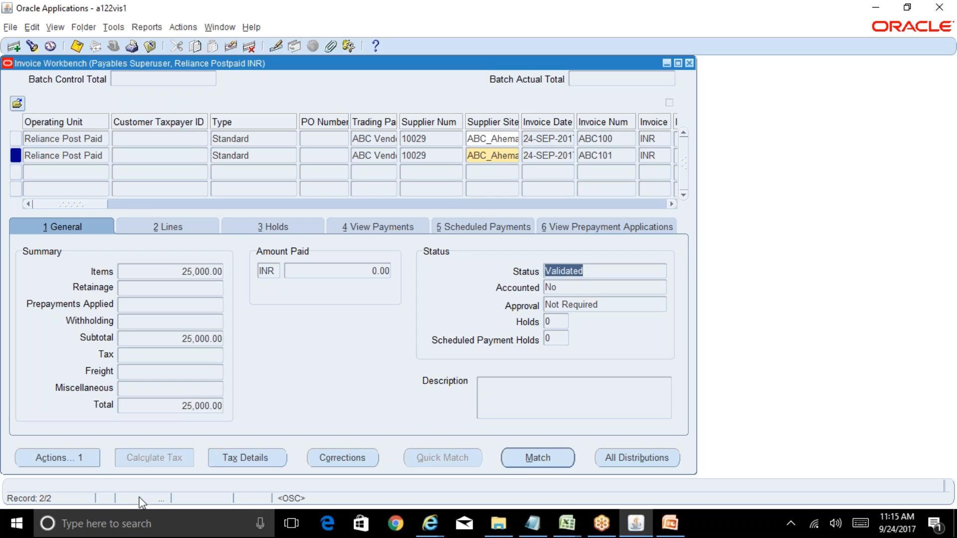
click(265, 153)
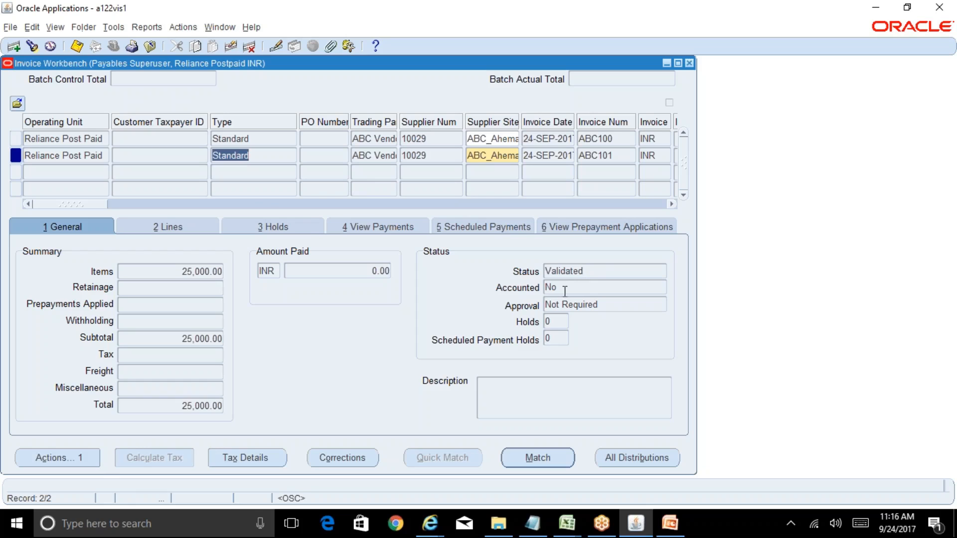
click(55, 459)
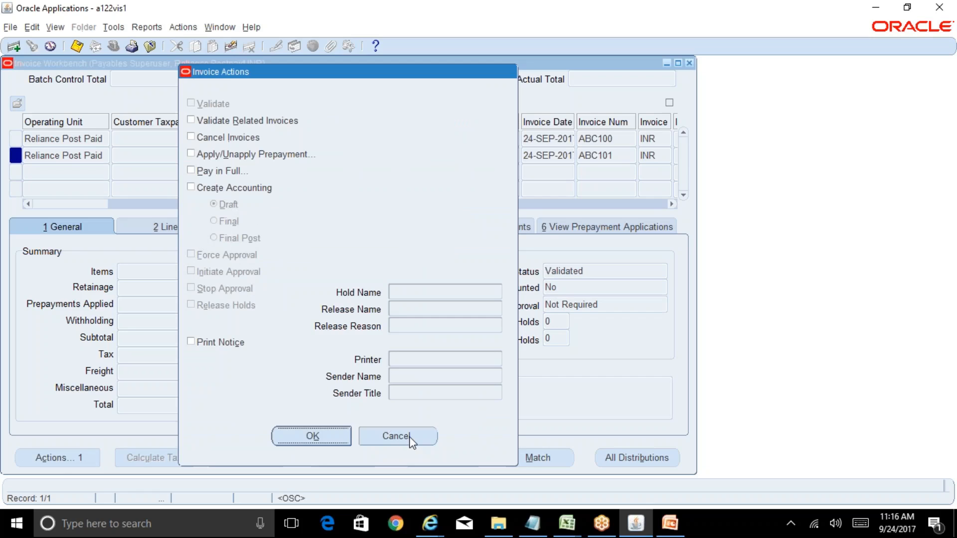
click(396, 437)
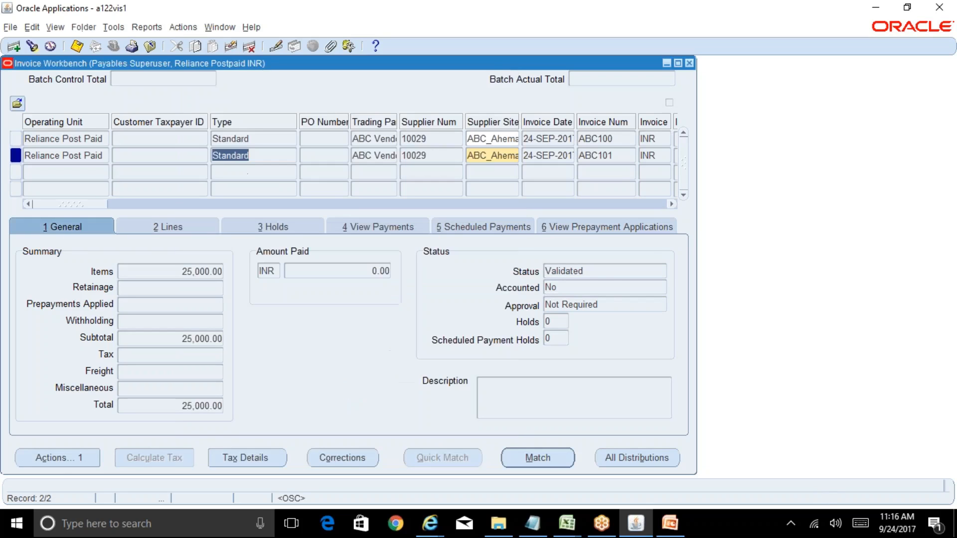
Step: Check the Accounted status of invoice ABC101 and create its accounting with the Final Post option
click(588, 275)
key(Tab)
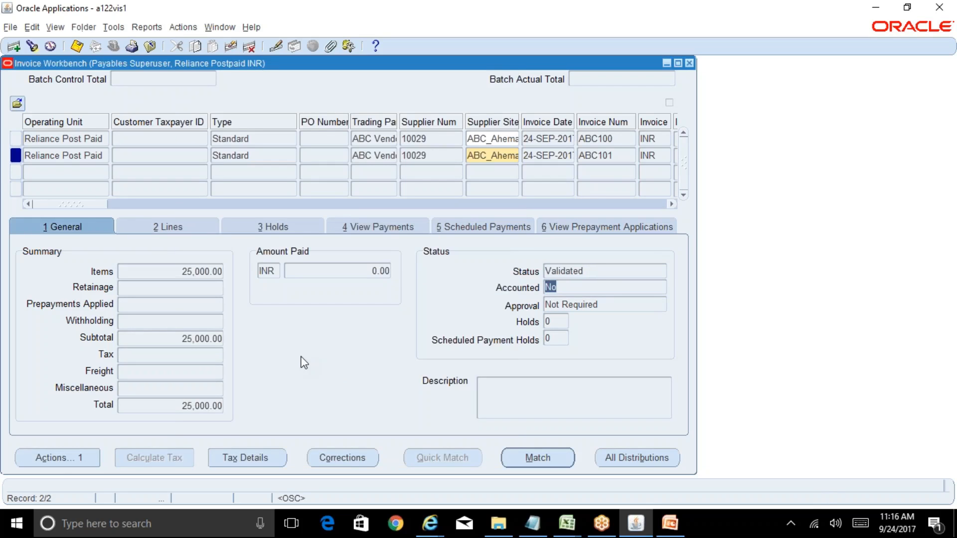
click(86, 456)
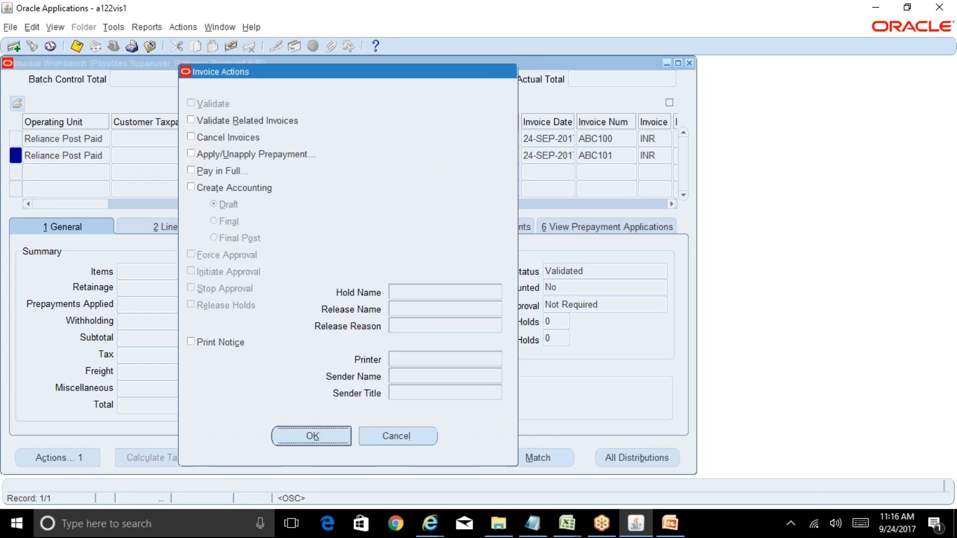
click(215, 189)
click(237, 238)
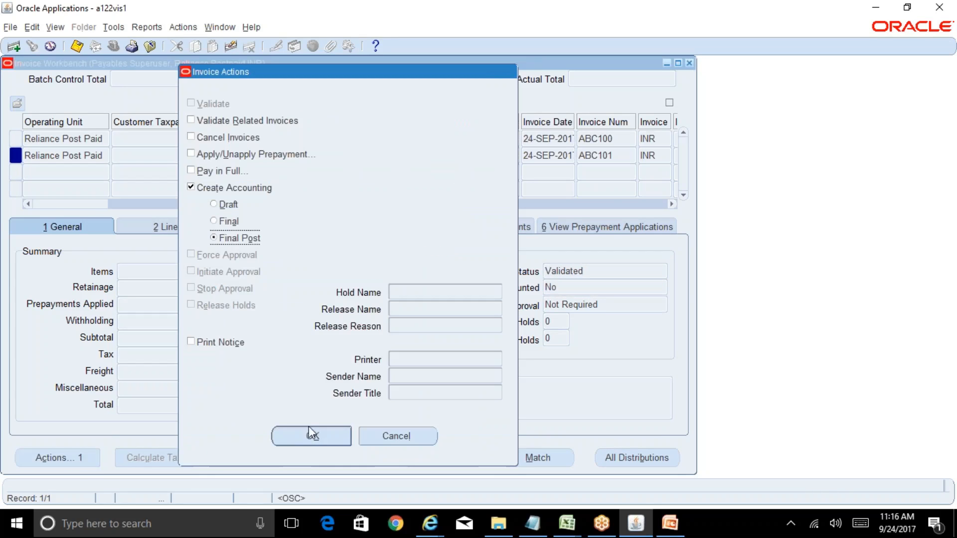
click(319, 437)
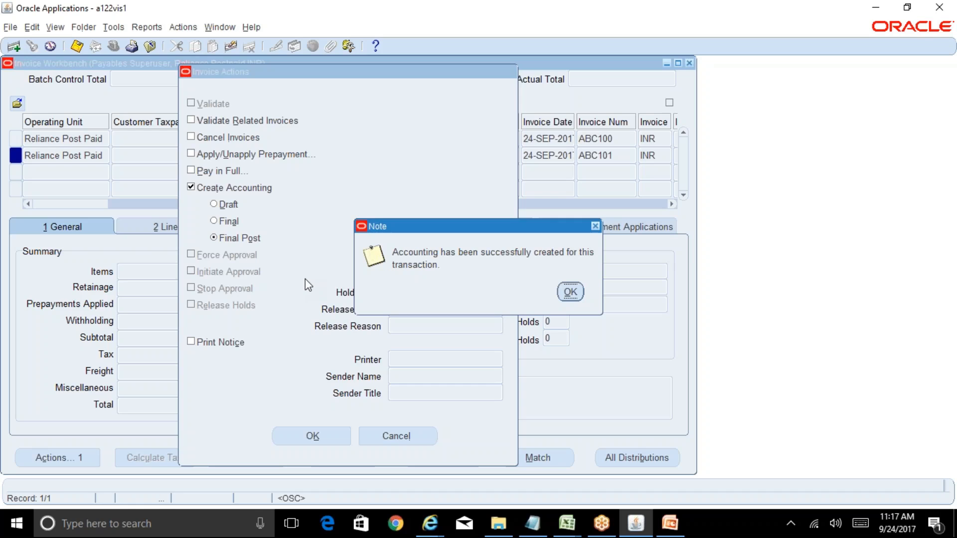
click(570, 292)
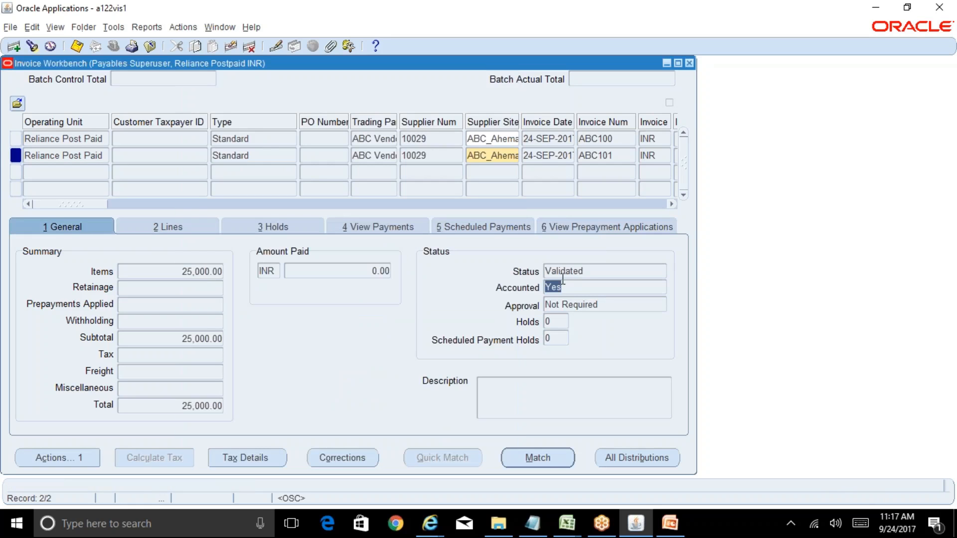
Step: View the accounting of invoice ABC101 and open the Item Expense line's journal entry for the Reliance INR Ledger in Internet Explorer
click(258, 148)
click(147, 27)
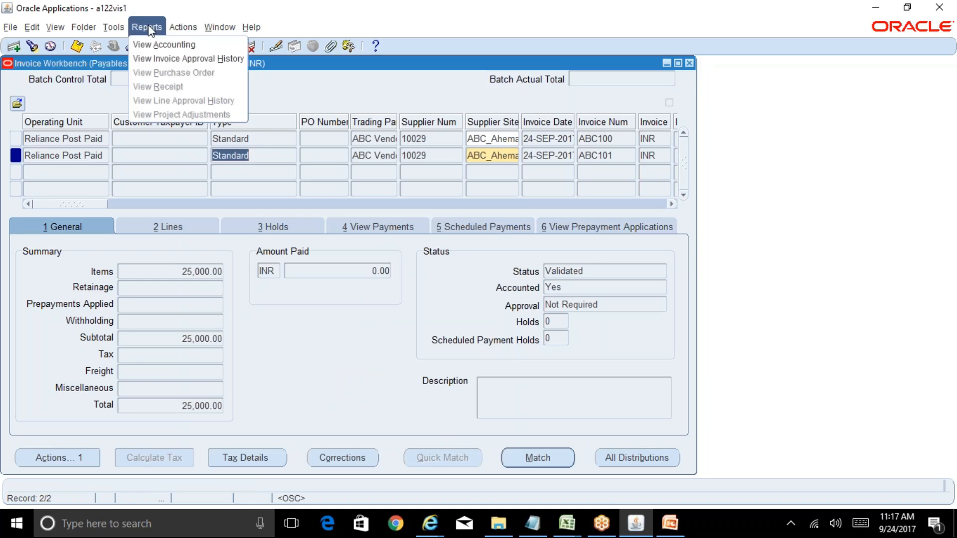
click(161, 42)
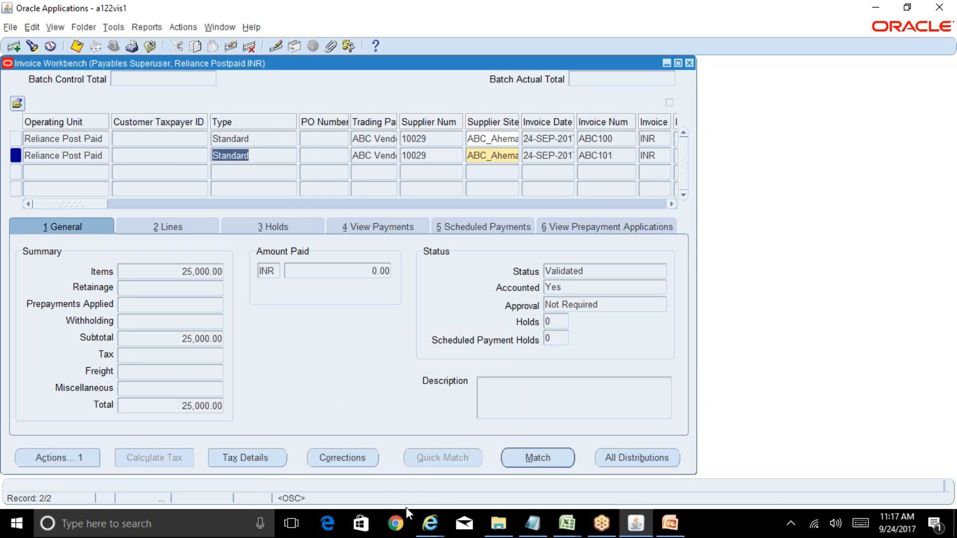
mouse_move(430, 524)
click(807, 466)
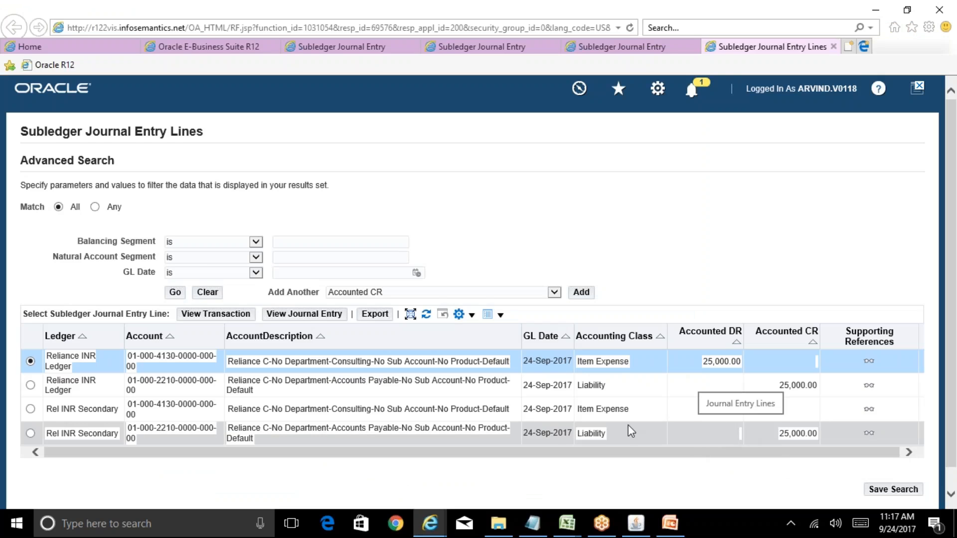
click(329, 315)
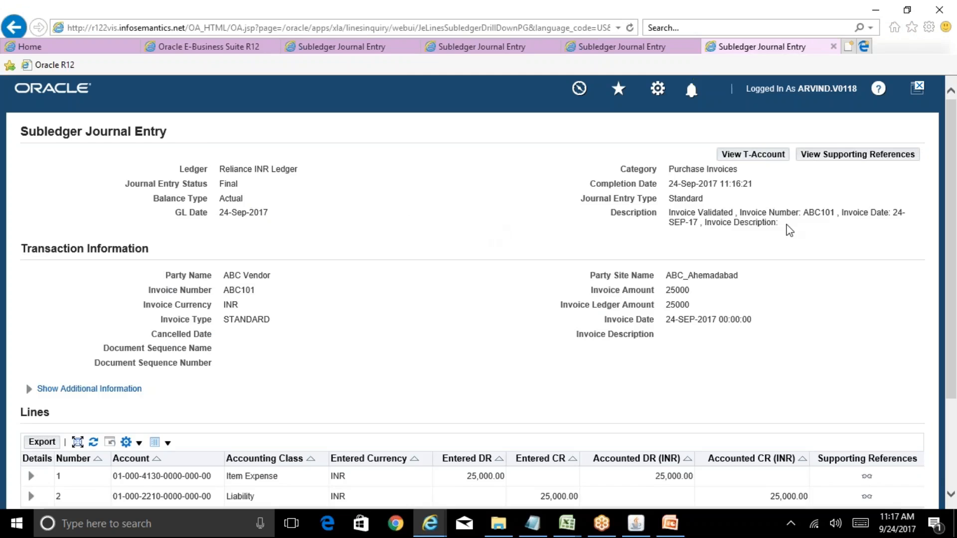
Step: Expand the details of the Item Expense line, copy its General Ledger batch name, and return to Oracle Applications
scroll(613, 343, down, 3)
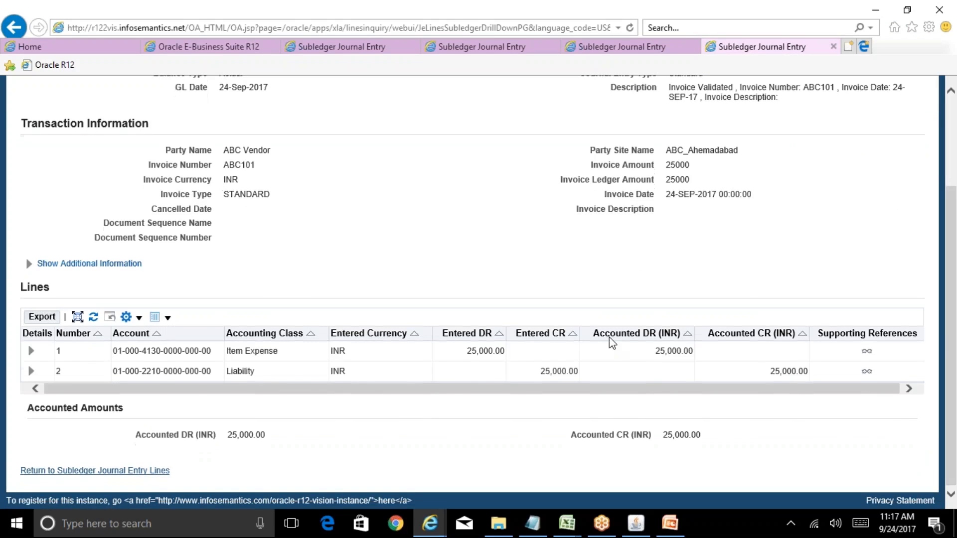
click(31, 352)
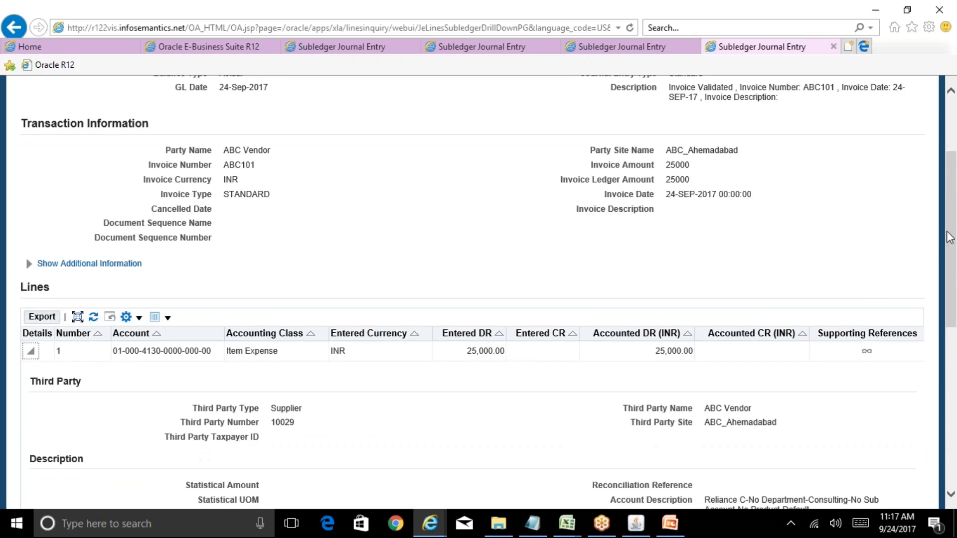
scroll(949, 237, down, 6)
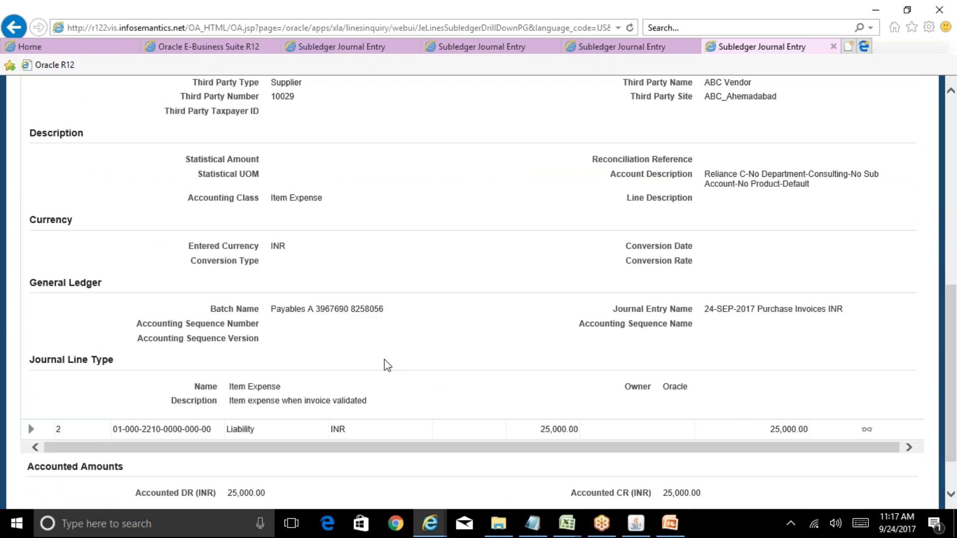
drag(383, 311, 294, 313)
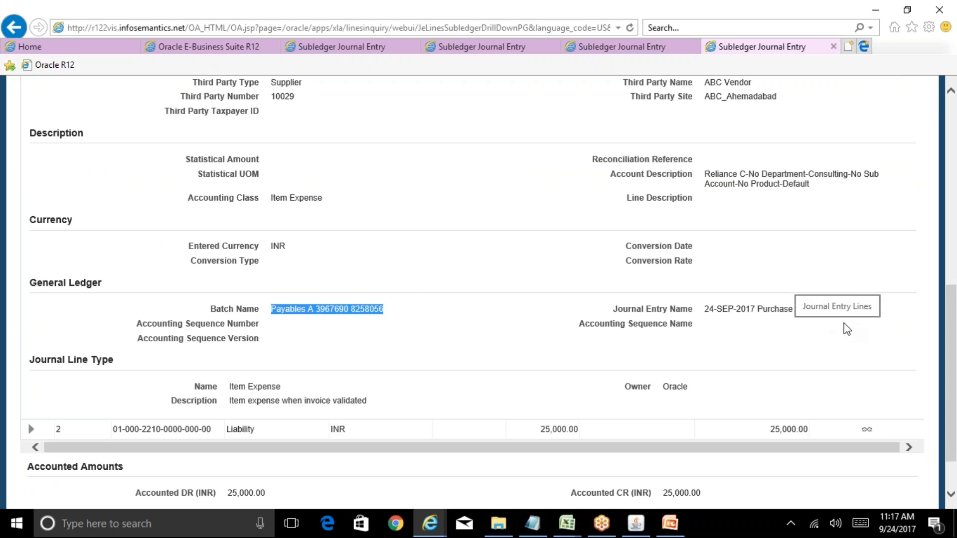
click(494, 341)
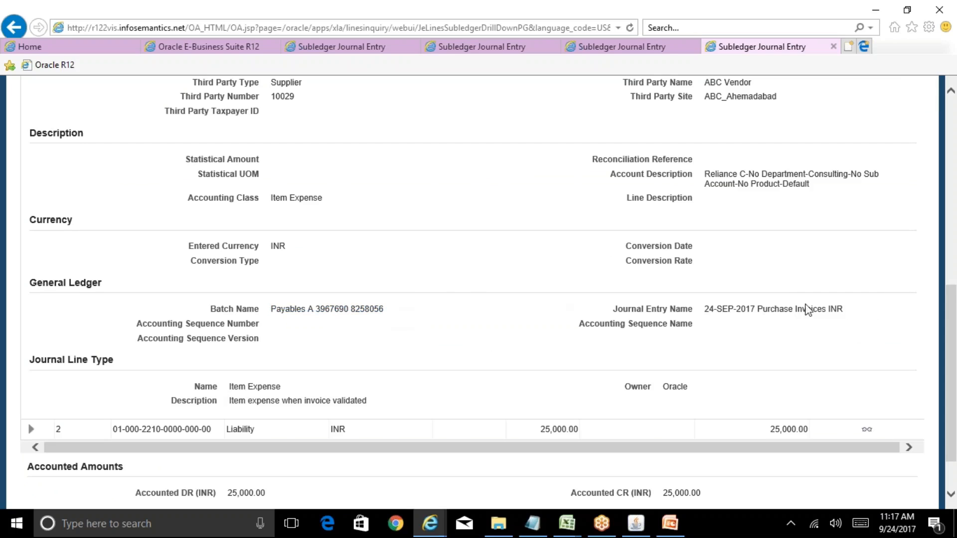
drag(382, 311, 294, 310)
key(ctrl+c)
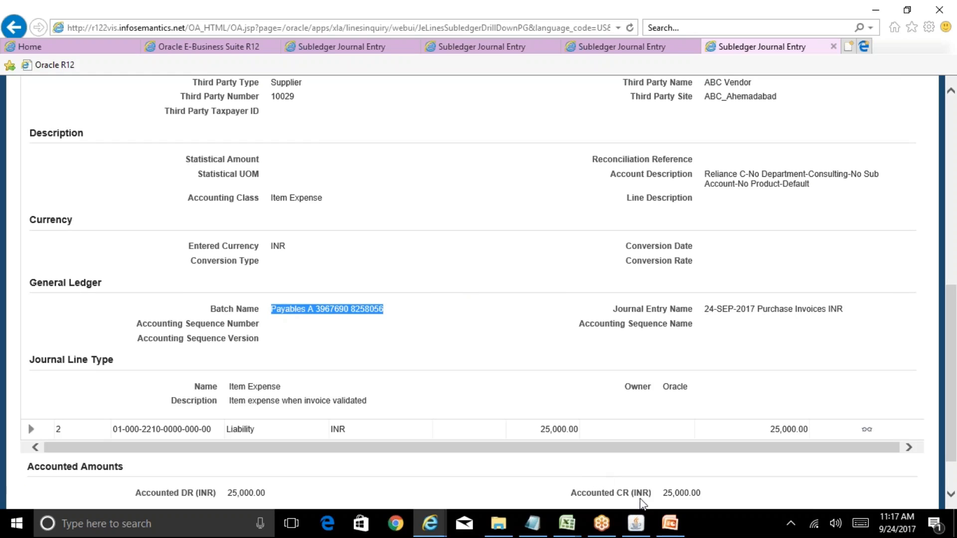
click(642, 523)
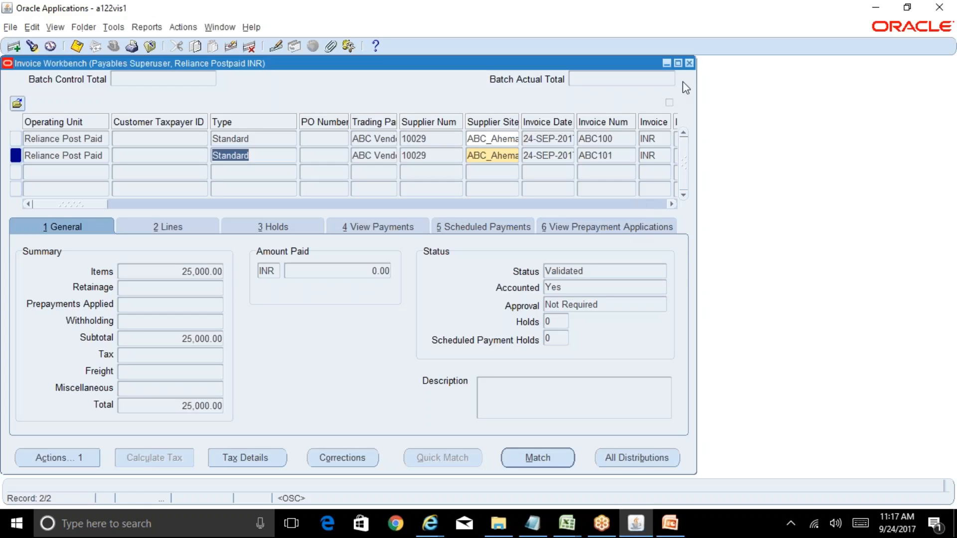
Step: Close the Invoice Workbench and switch to the General Ledger Superuser, Reliance INR responsibility
click(689, 64)
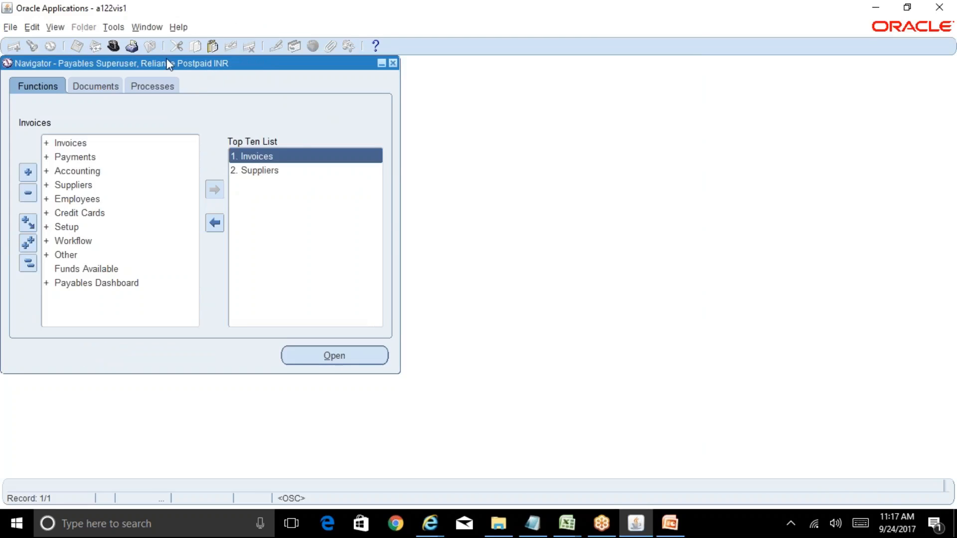
click(113, 46)
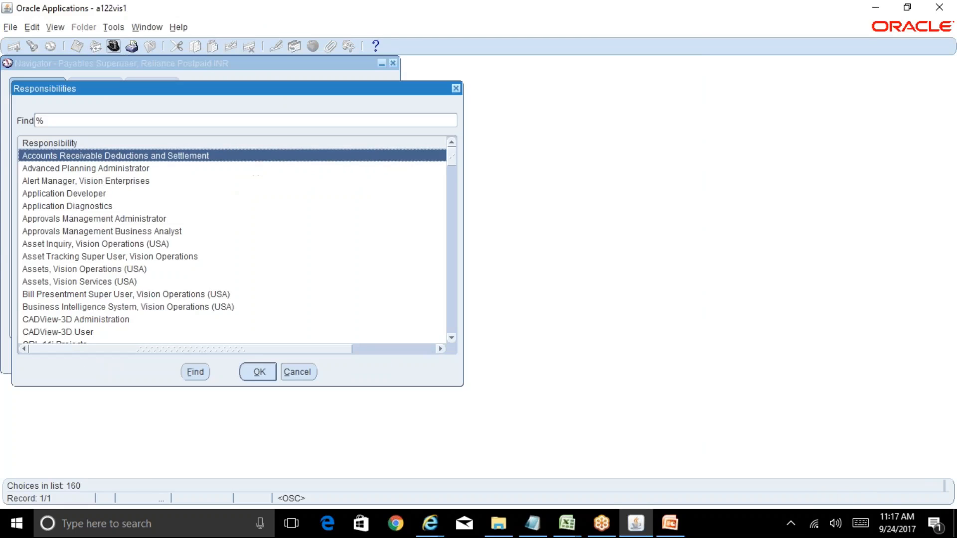
text(general Ledger)
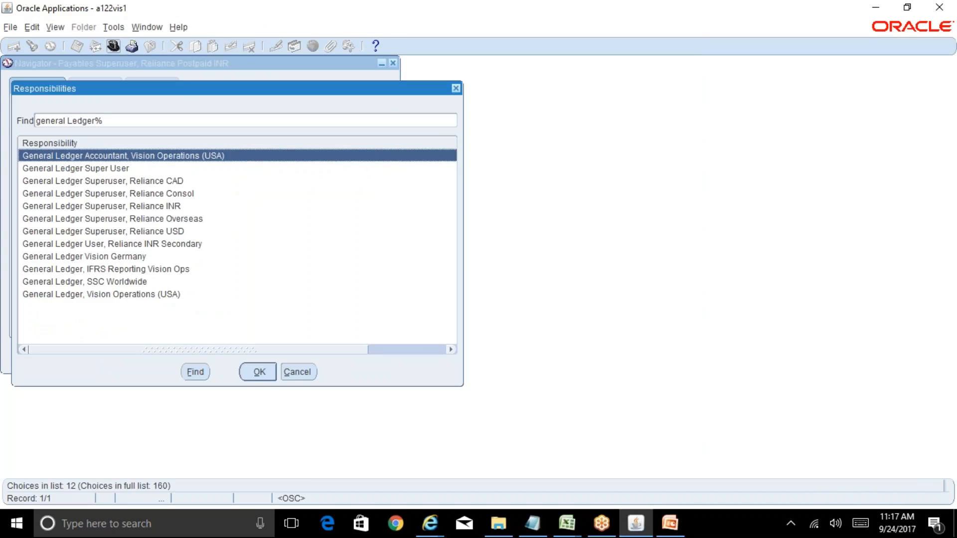
key(Down)
key(Down)
key(Down)
key(Down)
key(Return)
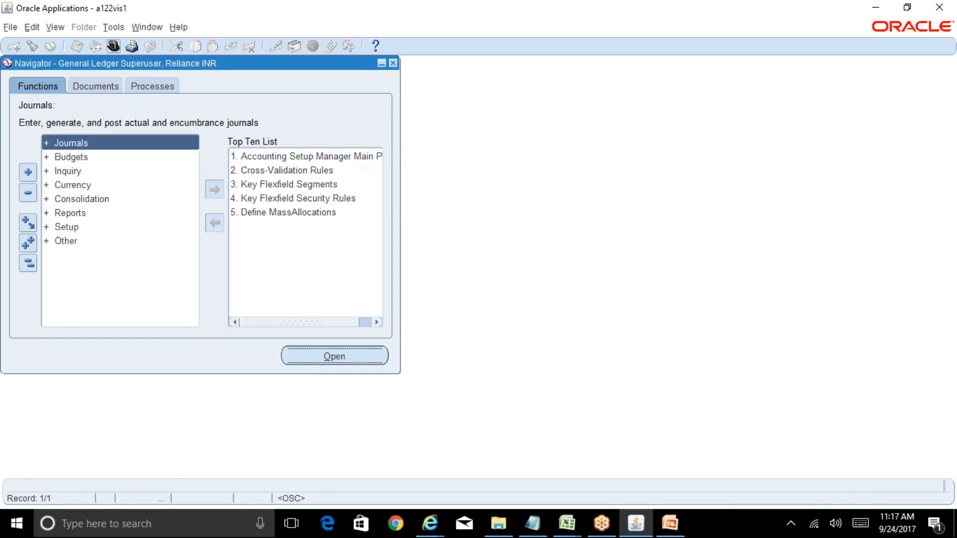
key(Return)
key(Return)
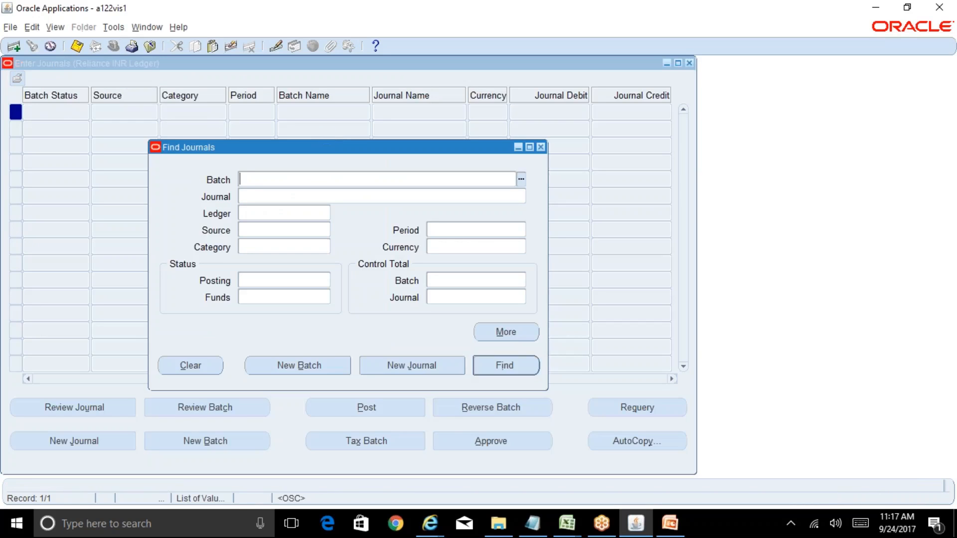
key(ctrl+v)
key(Return)
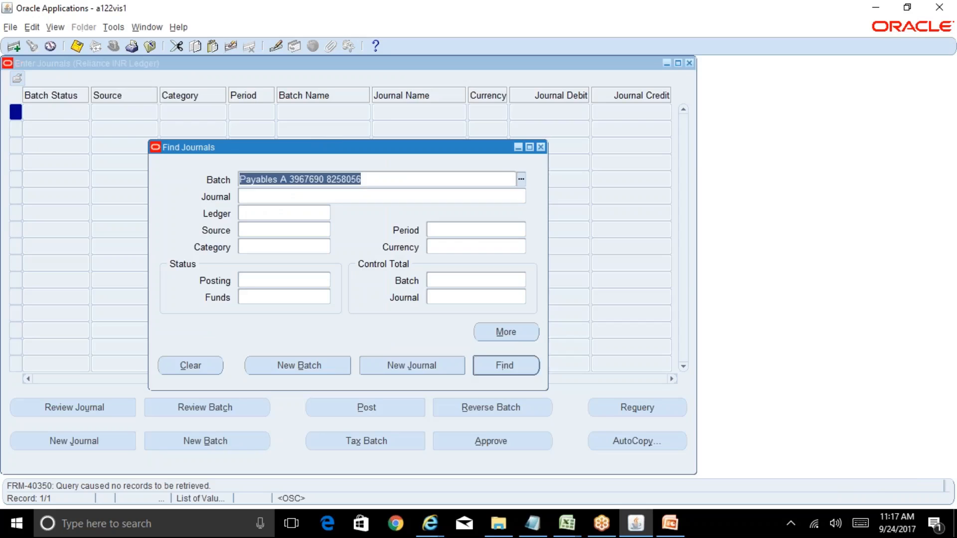
click(524, 370)
click(429, 523)
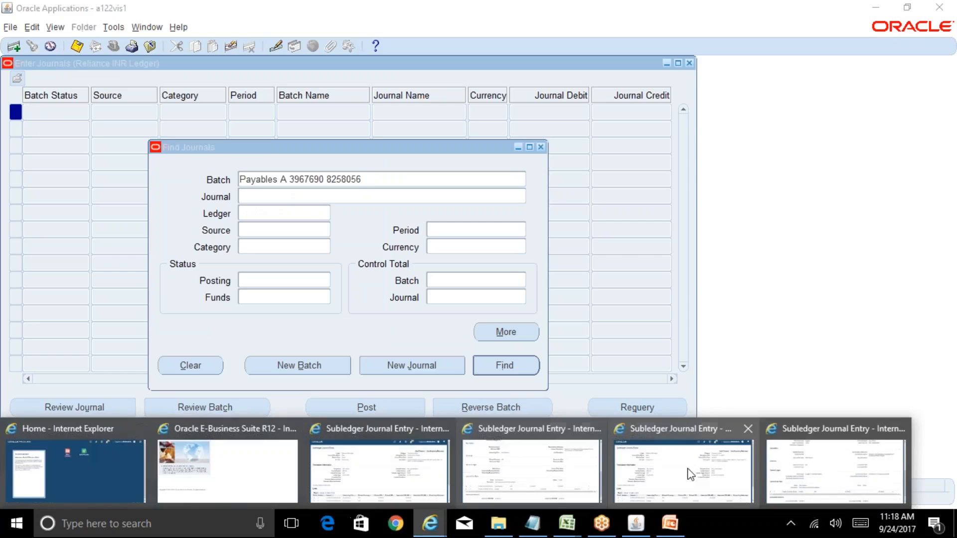
click(798, 481)
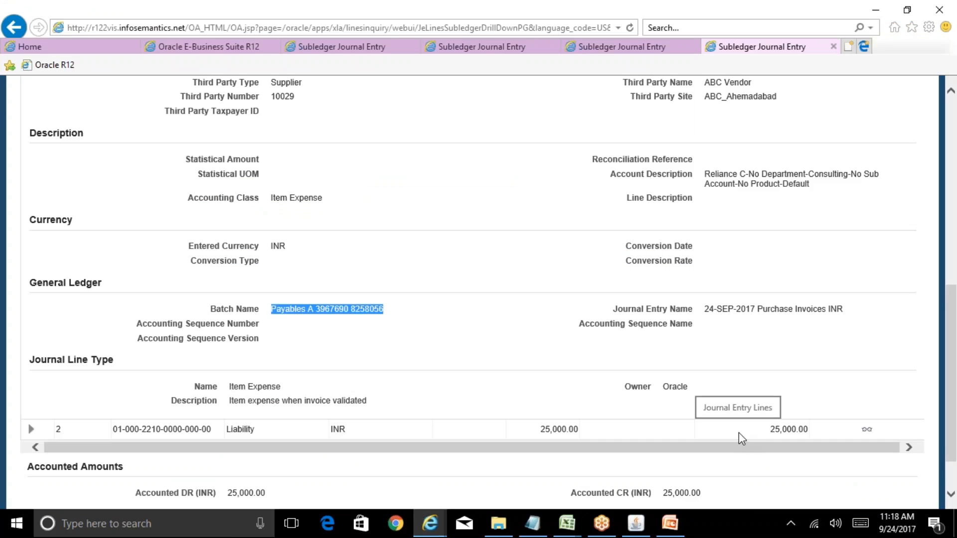
click(636, 523)
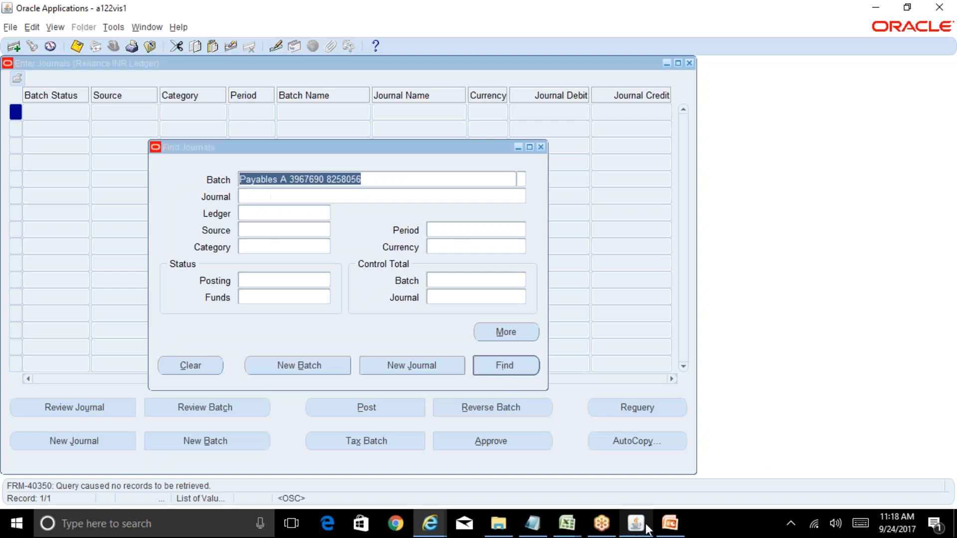
click(391, 177)
text(%)
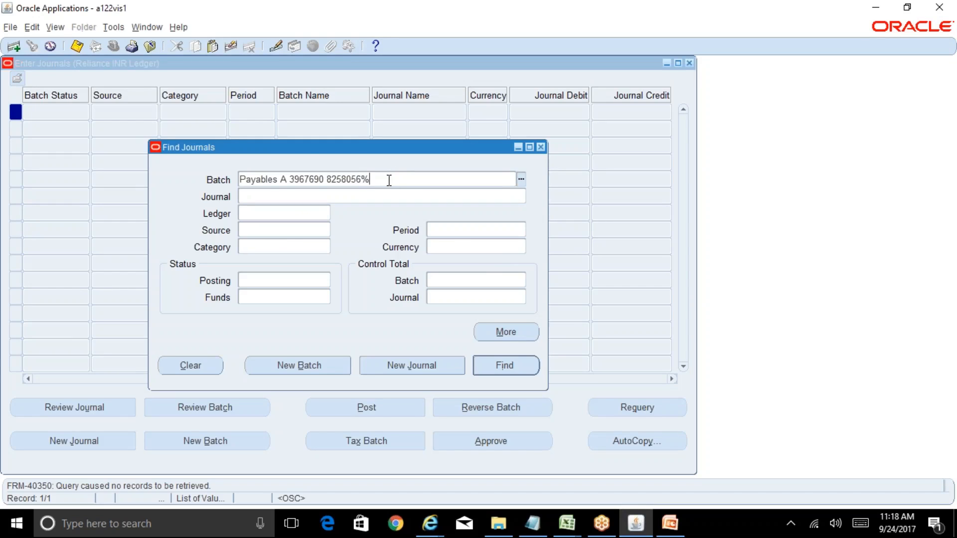
key(Return)
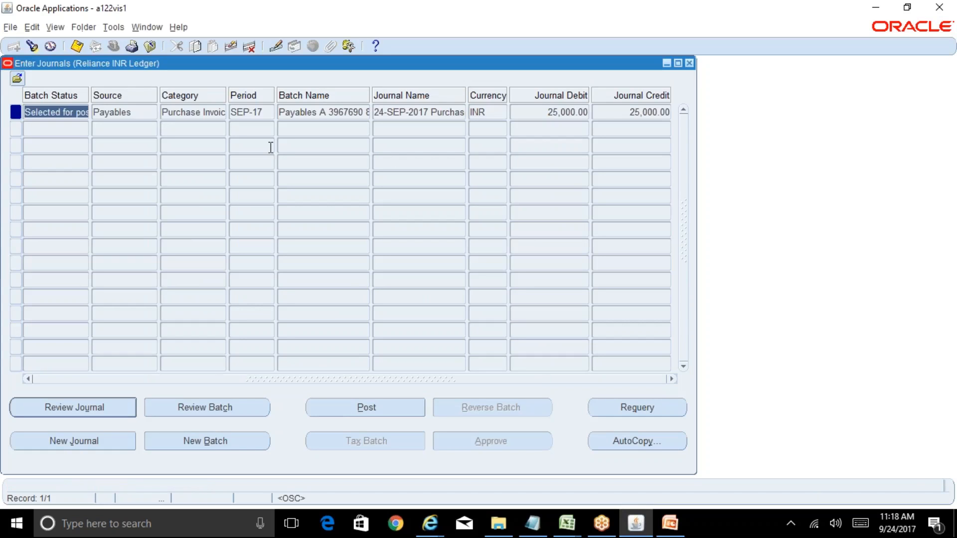
Step: Widen the Batch Name column and compare the found batch with the batch name on the Subledger Journal Entry page in Internet Explorer
drag(365, 95, 528, 95)
click(430, 109)
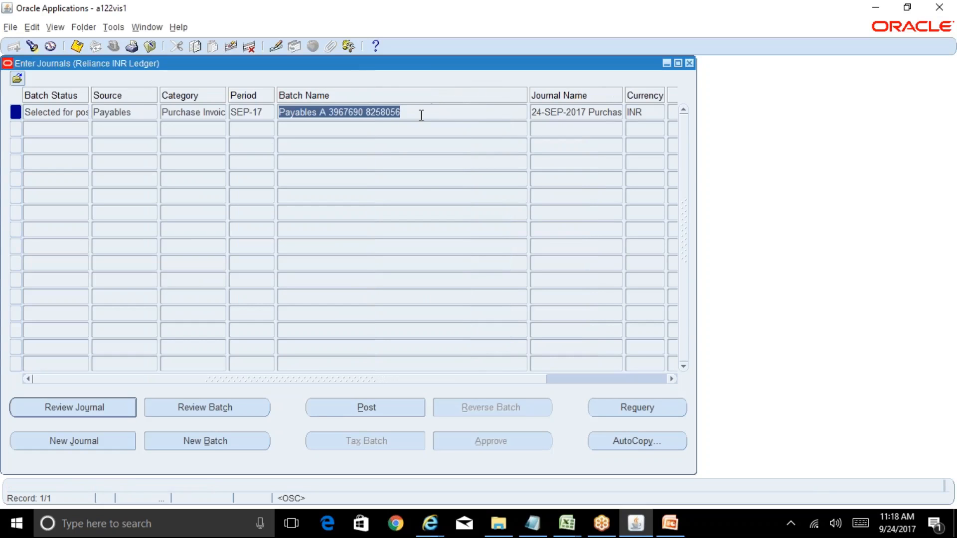
click(430, 523)
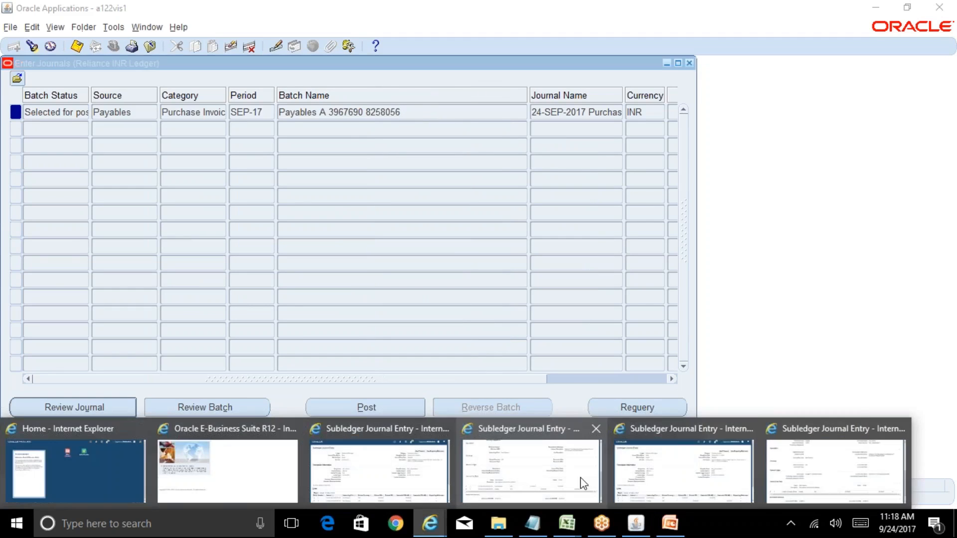
click(784, 492)
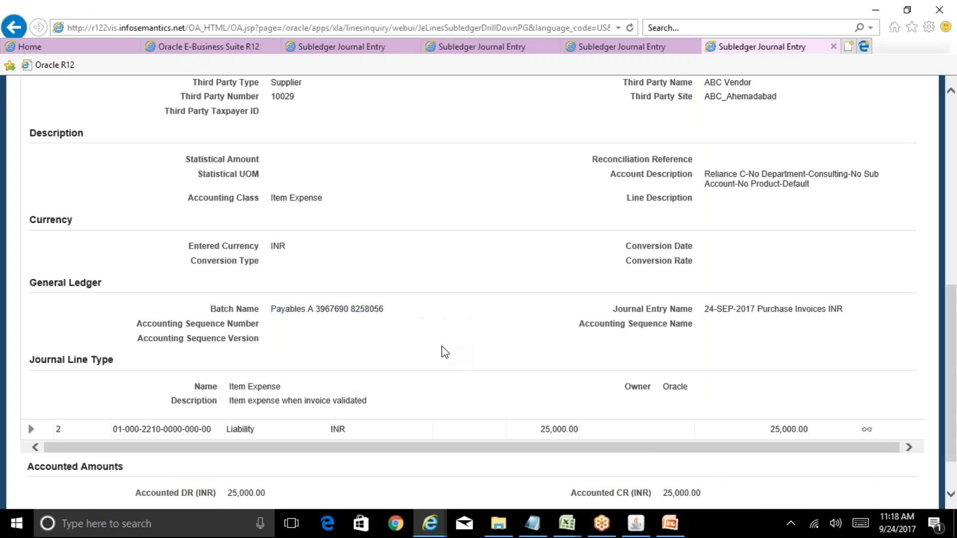
click(638, 523)
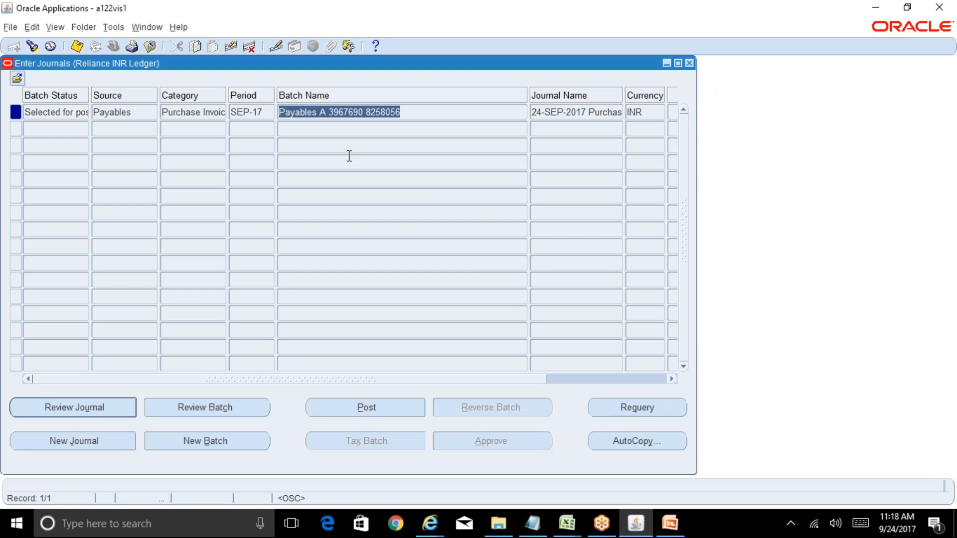
Step: Check the journal's category and batch status, requery the batch, and open its journal for review
click(202, 112)
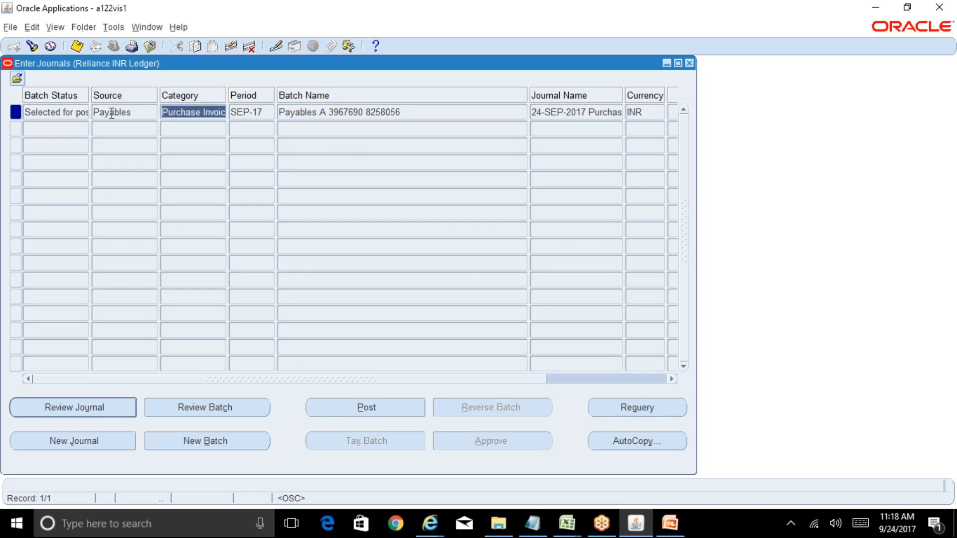
click(82, 113)
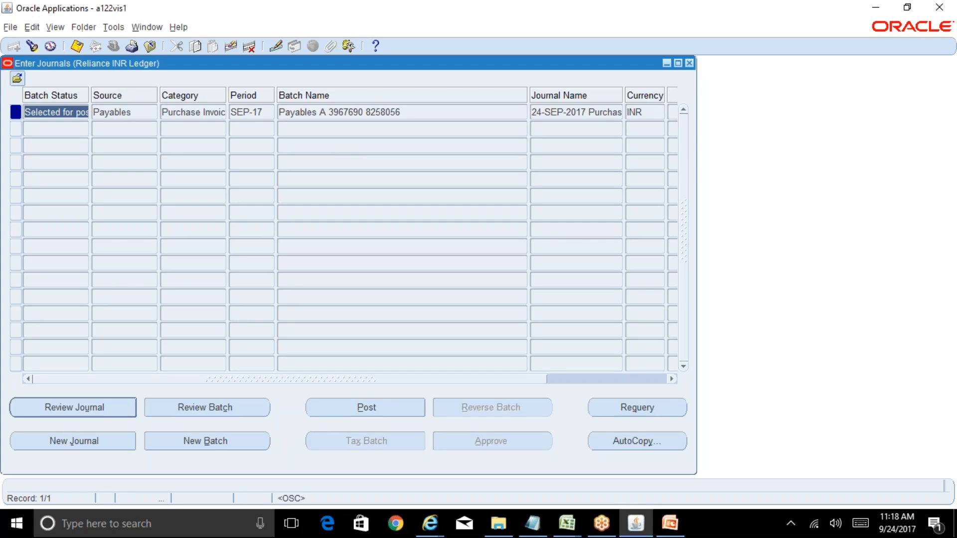
click(646, 414)
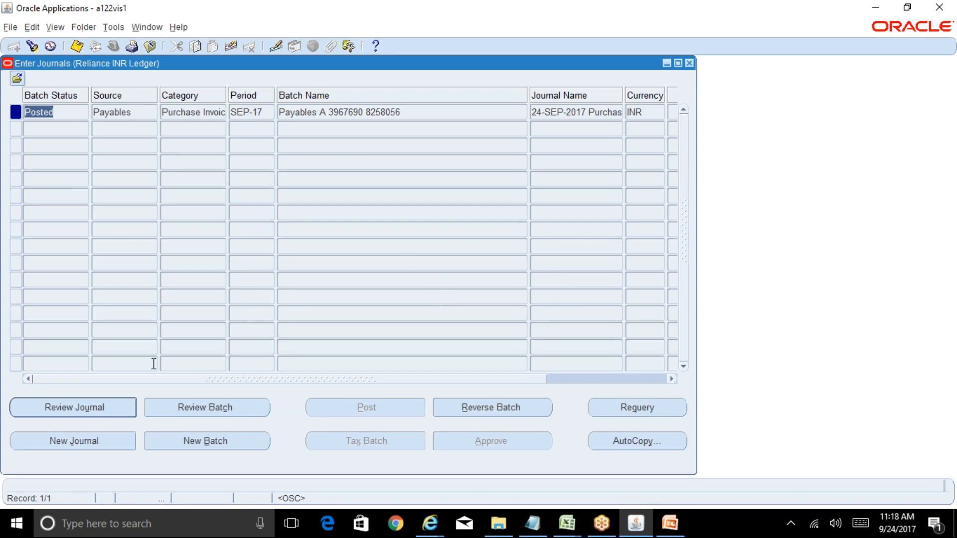
click(94, 415)
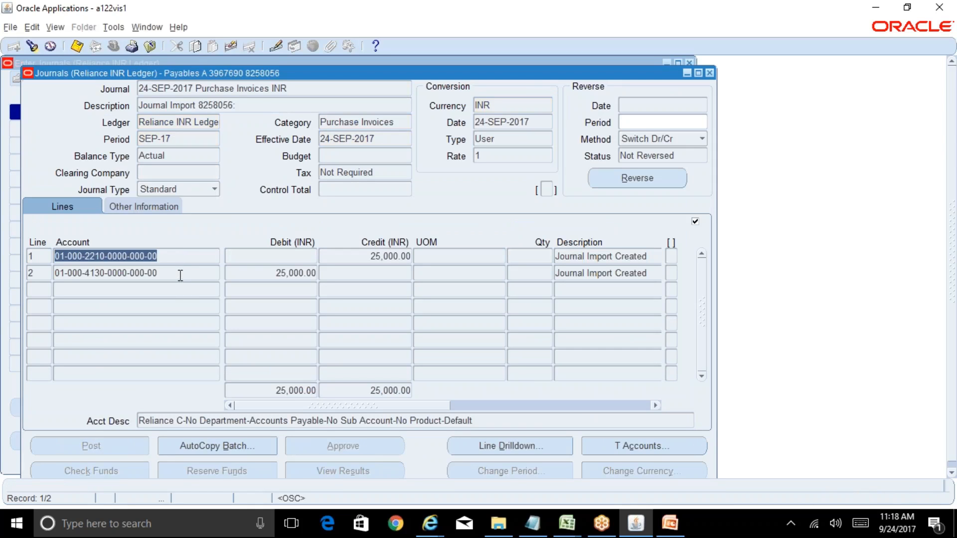
Step: Check the account descriptions of journal lines 1 and 2
click(181, 276)
click(170, 257)
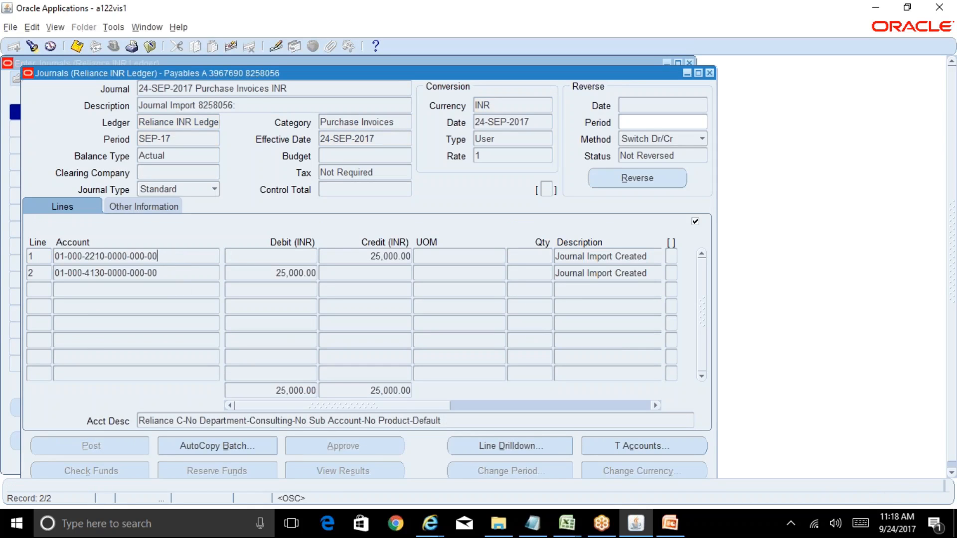
click(170, 272)
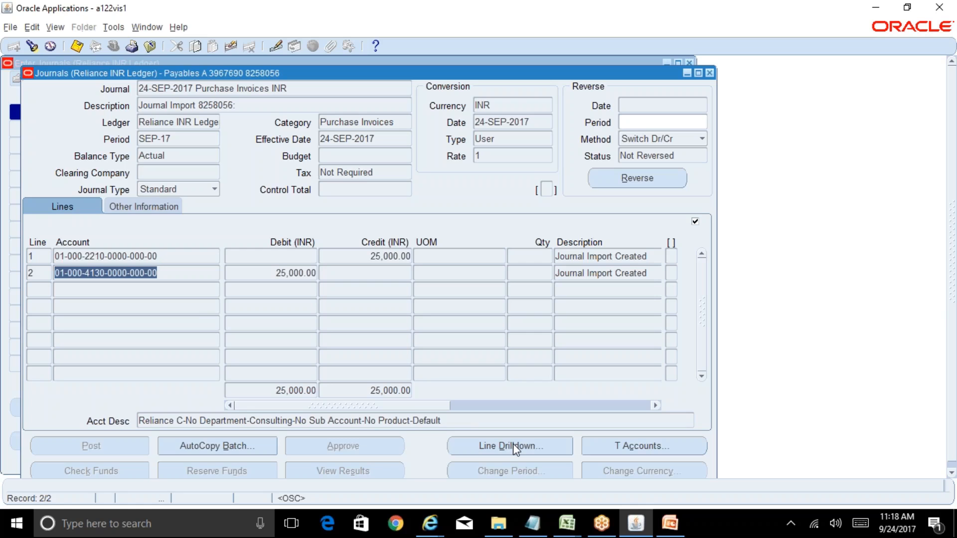
Step: Close the open Subledger Journal Entry pages in Internet Explorer and return to Oracle Applications
click(429, 523)
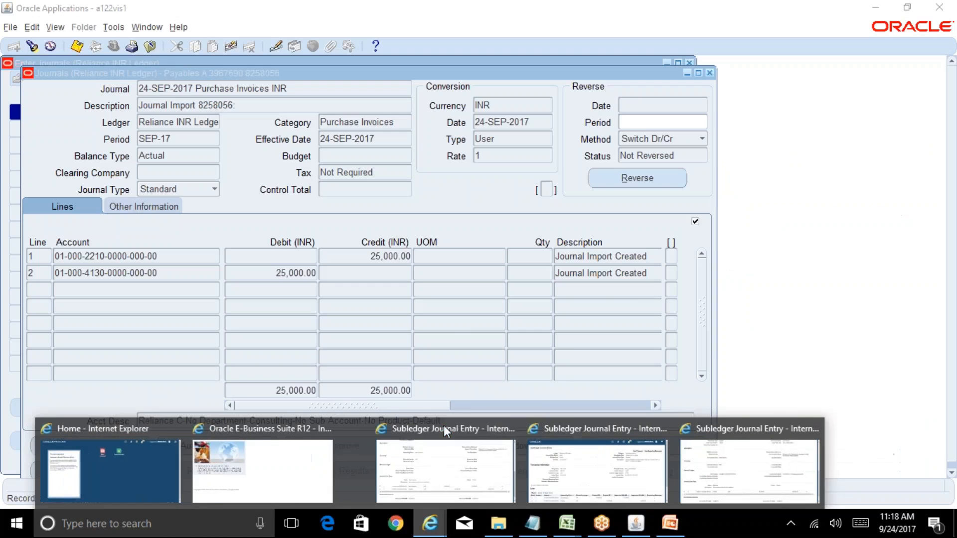
click(444, 428)
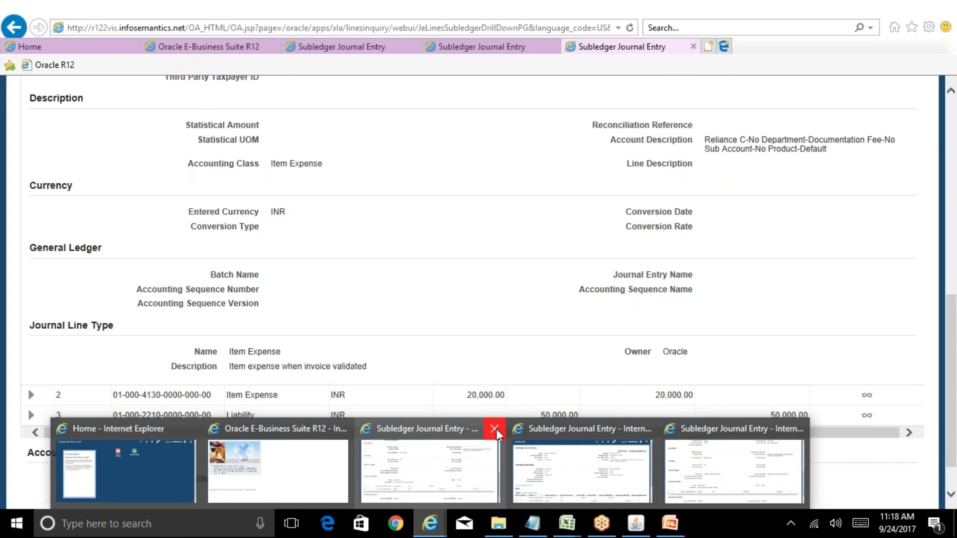
click(495, 429)
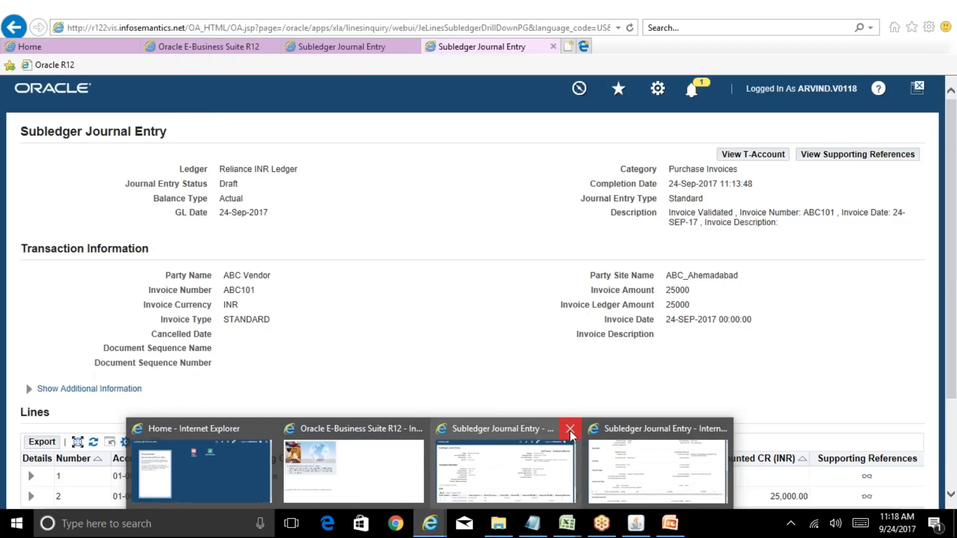
click(569, 429)
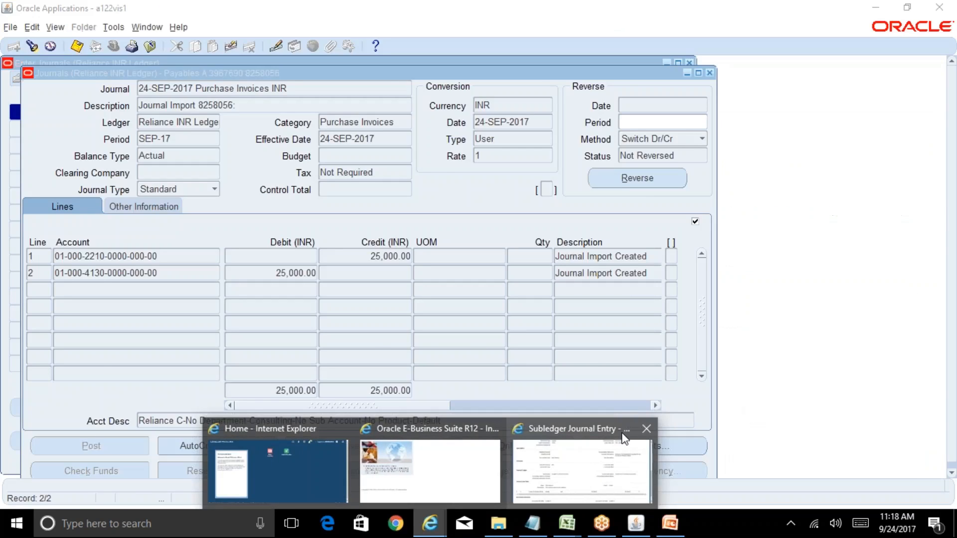
click(646, 429)
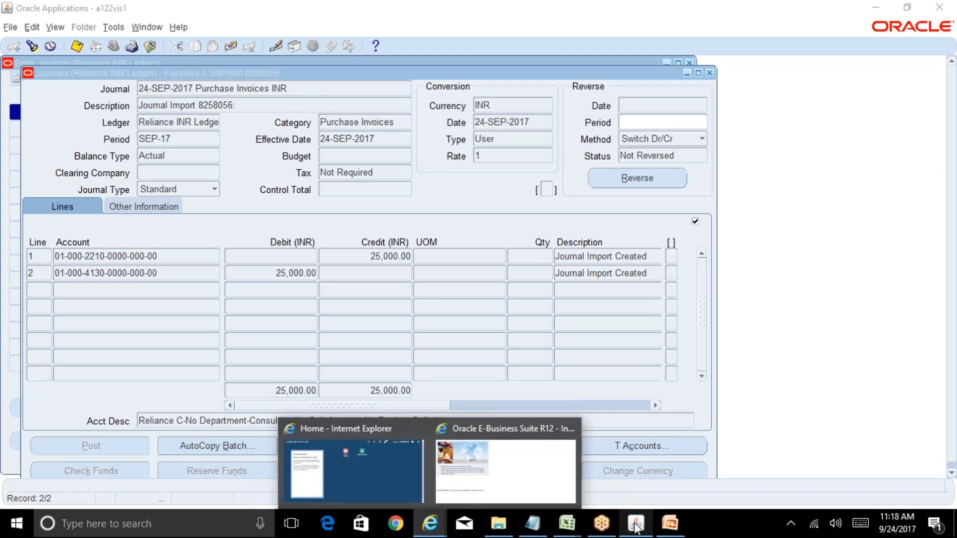
click(636, 528)
click(635, 527)
click(647, 524)
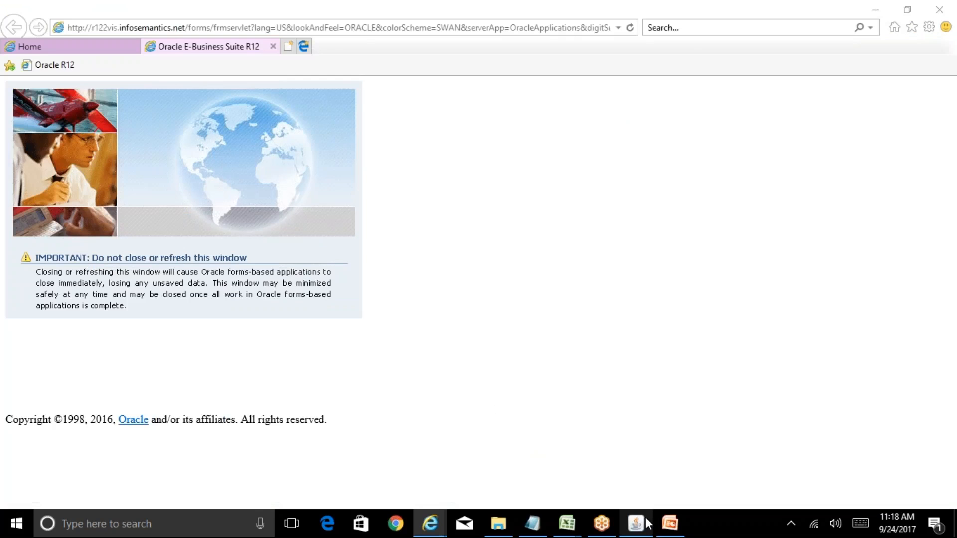
click(647, 523)
click(531, 443)
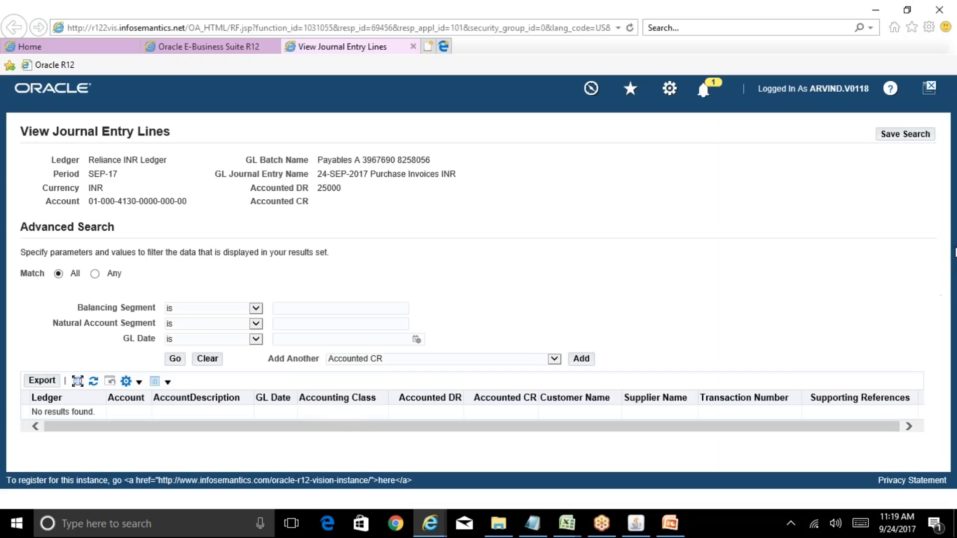
drag(955, 253, 956, 339)
click(732, 234)
mouse_move(638, 523)
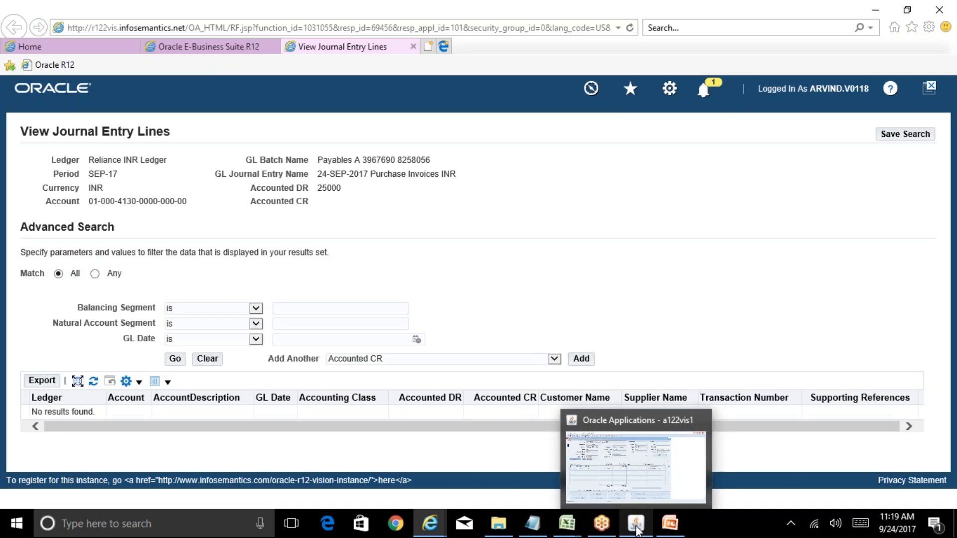
click(638, 481)
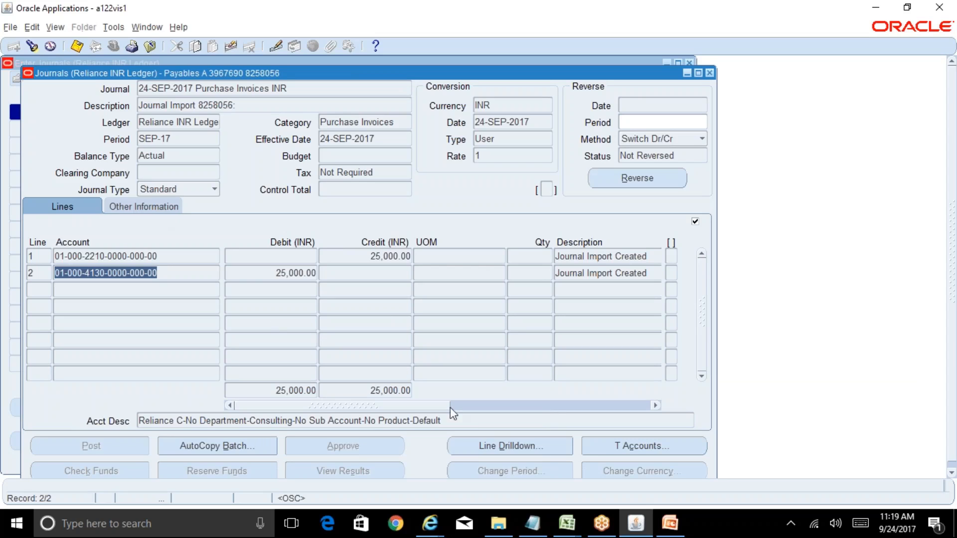
click(547, 450)
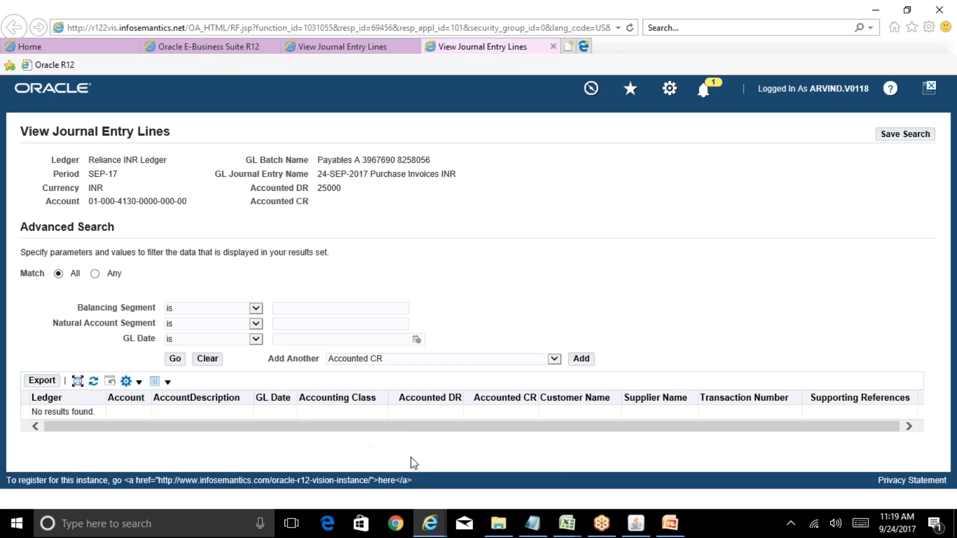
click(636, 524)
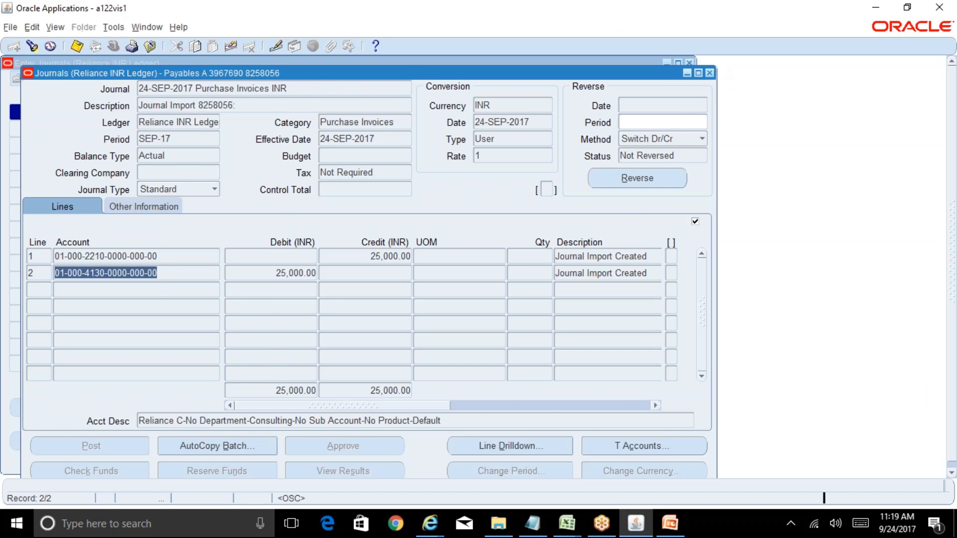
Step: Close the journal forms and switch to the System Administrator Vision responsibility
click(709, 73)
click(689, 62)
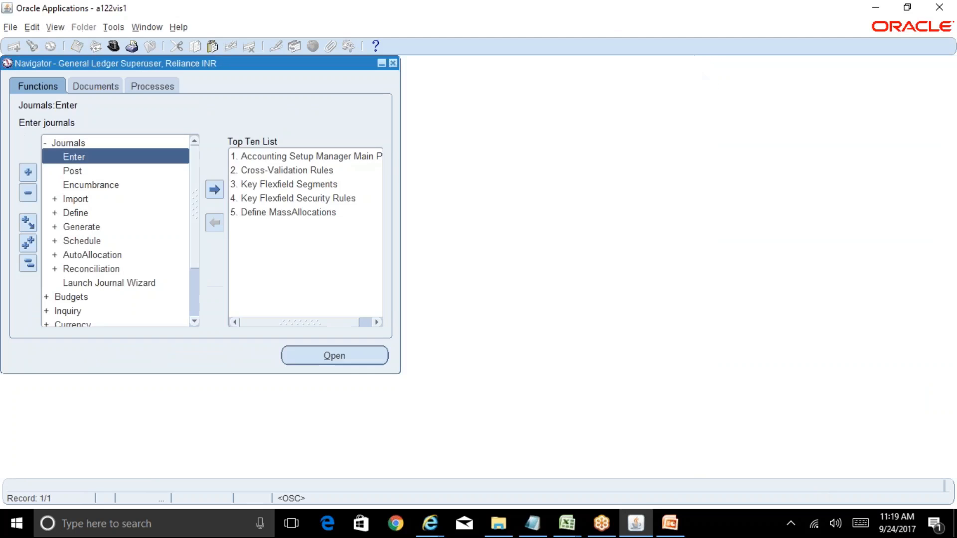
click(28, 263)
click(113, 47)
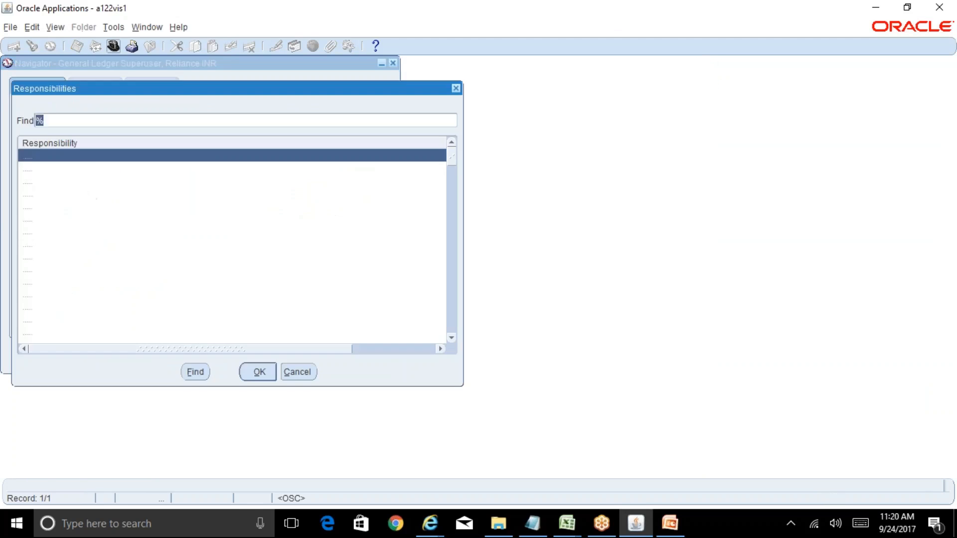
text(S)
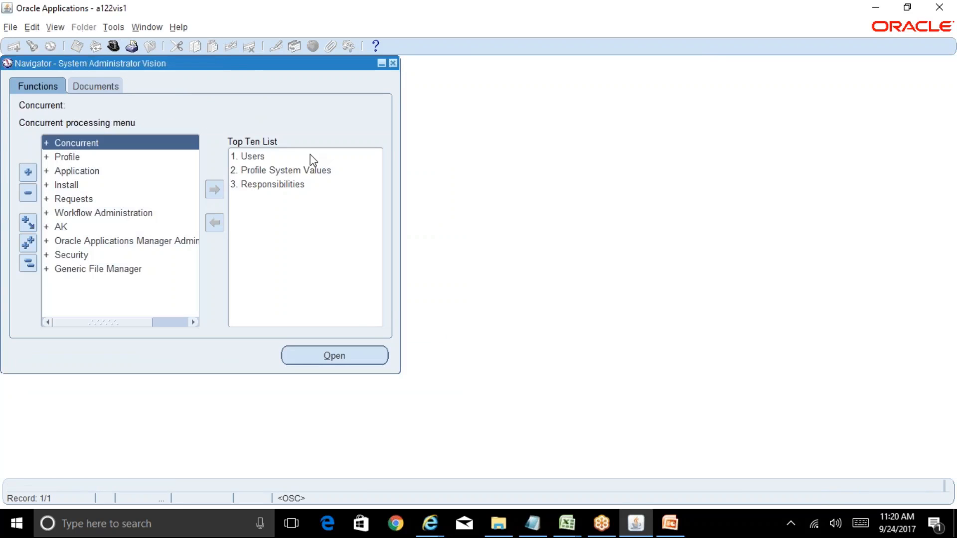
Step: Open Profile System Values and restrict the profile search to the responsibility General Ledger Superuser, Reliance INR
double_click(317, 172)
click(288, 128)
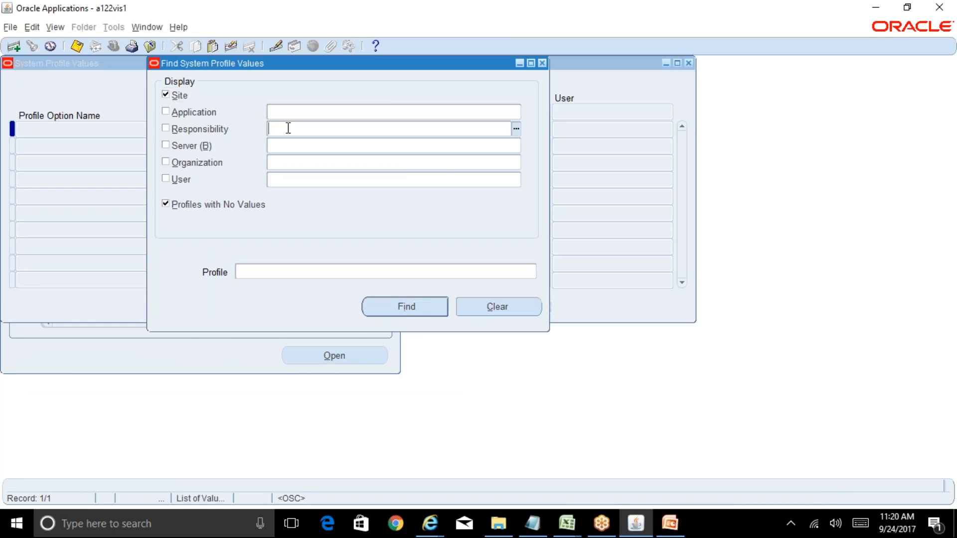
text(General%Ledg)
text(er%)
text(Super%R)
text(el%INR%)
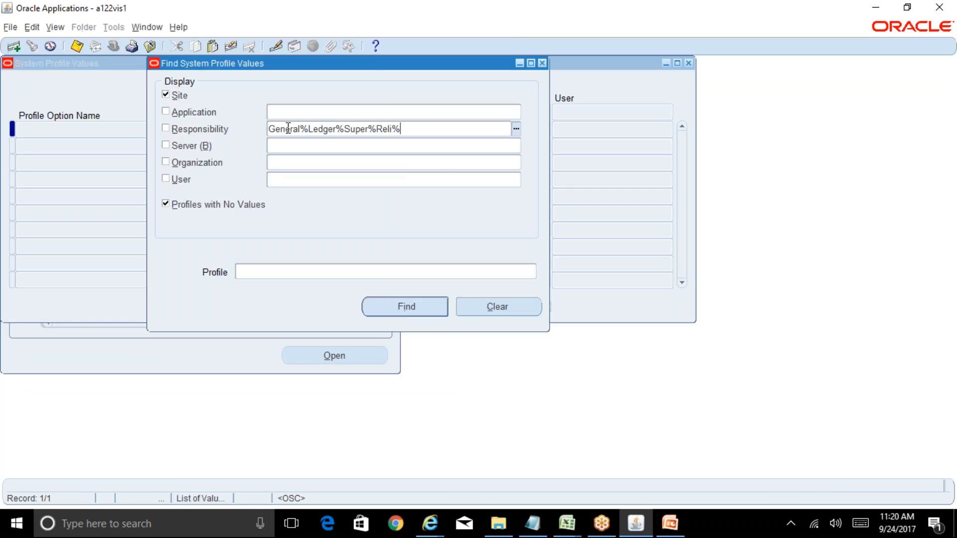
key(Tab)
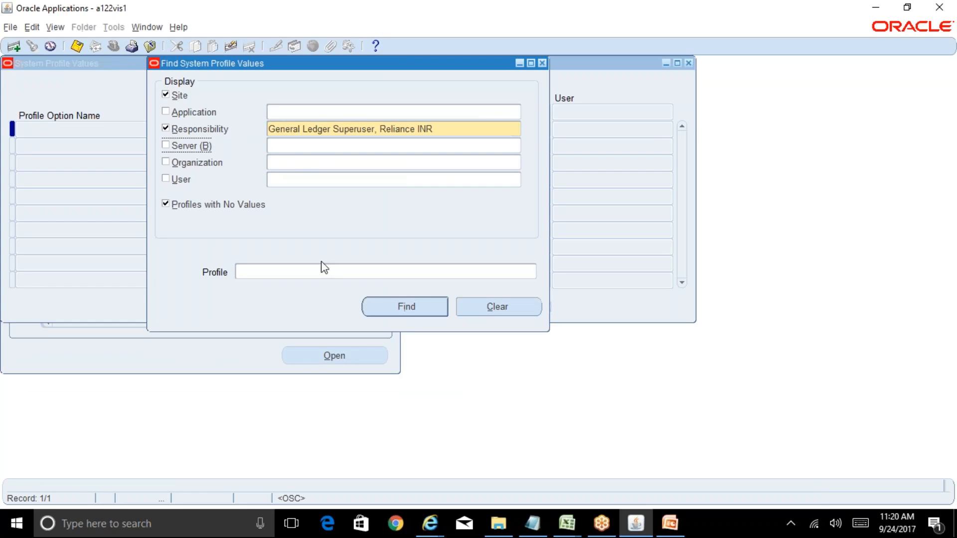
click(359, 273)
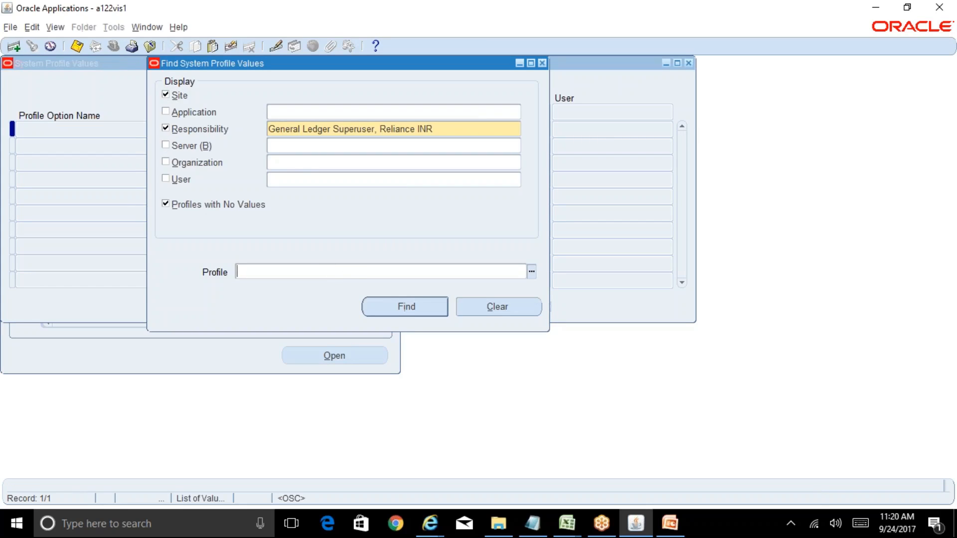
Step: Switch to File Explorer and open the BR100_Financials_GL workbook from the BR100 folder
click(499, 524)
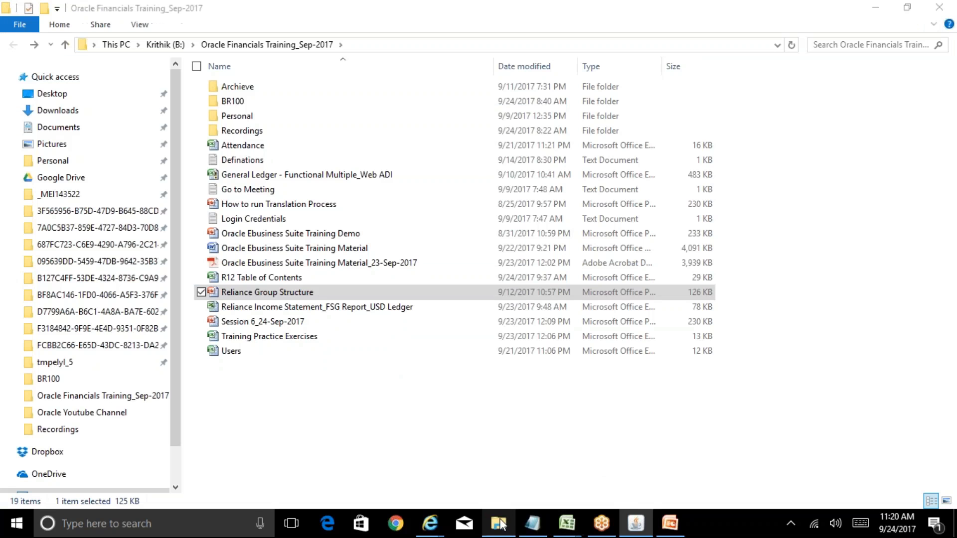
double_click(234, 101)
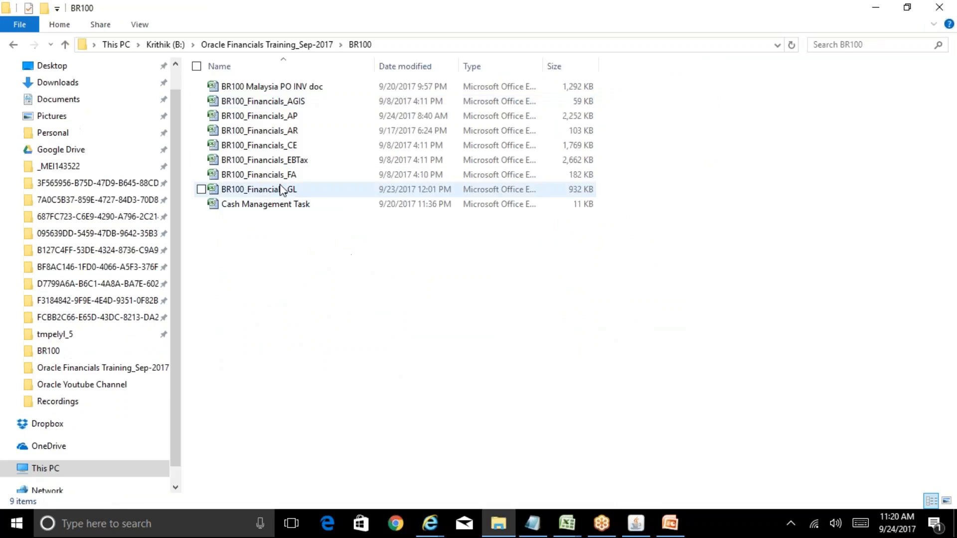
double_click(298, 192)
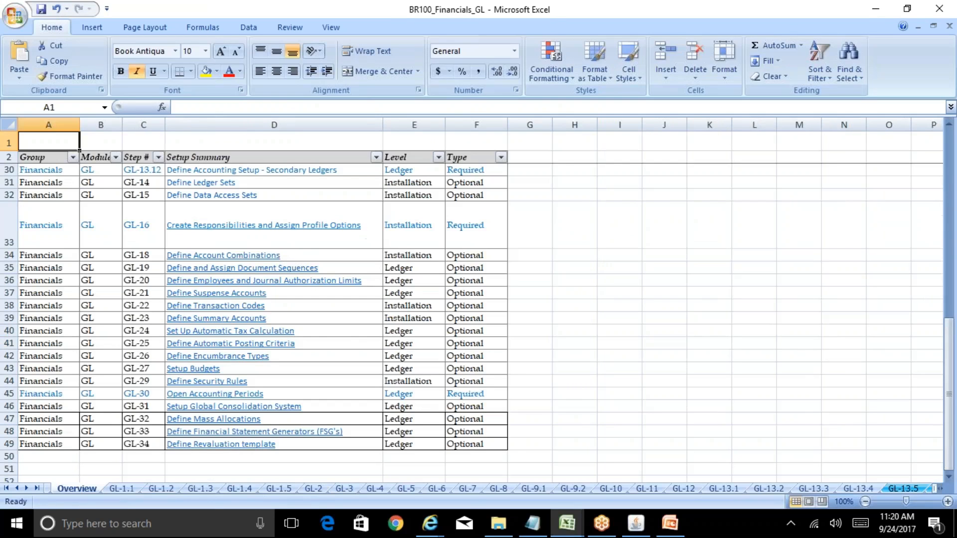
Step: Search the workbook's overview for "profile" and open the linked Create Responsibilities and Assign Profile Options sheet
key(ctrl+f)
text(profile)
key(Return)
key(Escape)
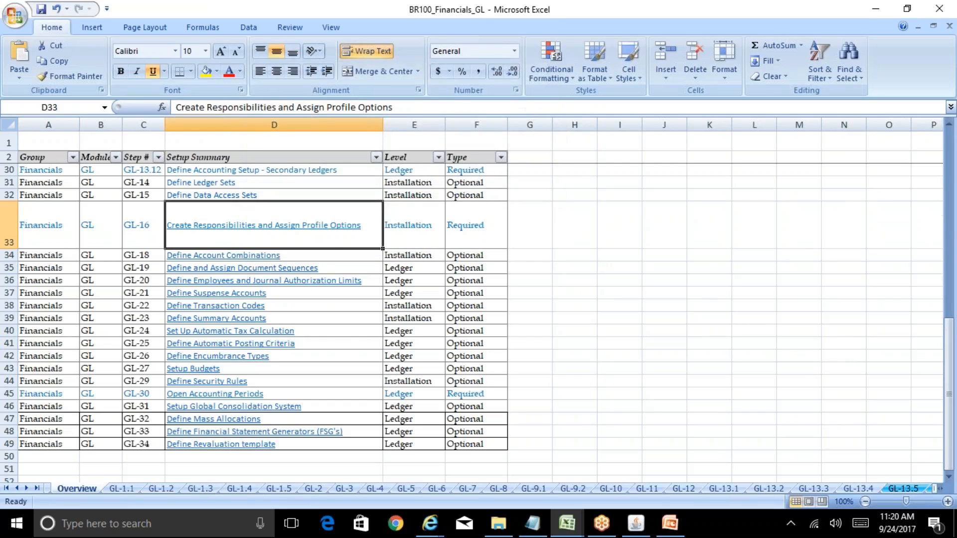
click(333, 226)
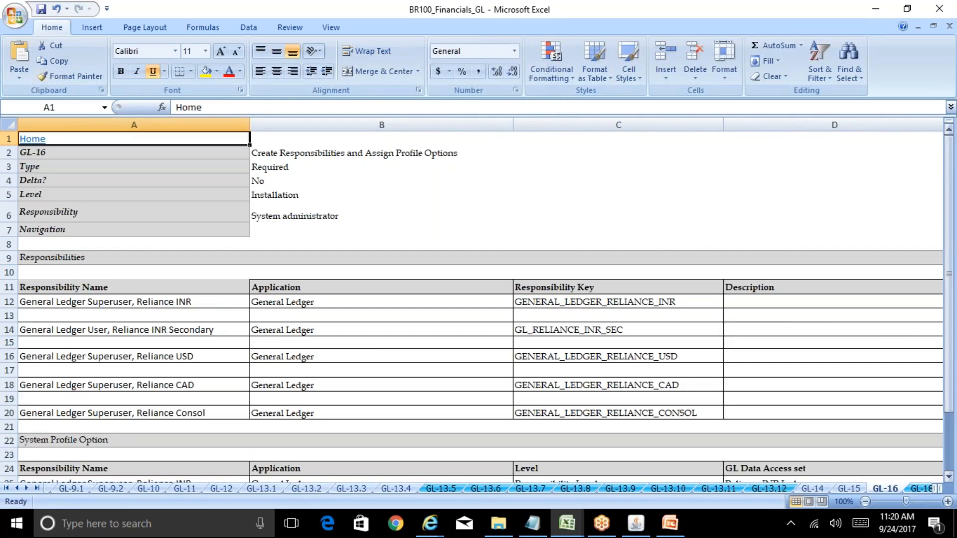
Step: Examine the Level, GL Data Access set and MO: Operating Unit entries for General Ledger Superuser, Reliance INR
drag(949, 174, 949, 234)
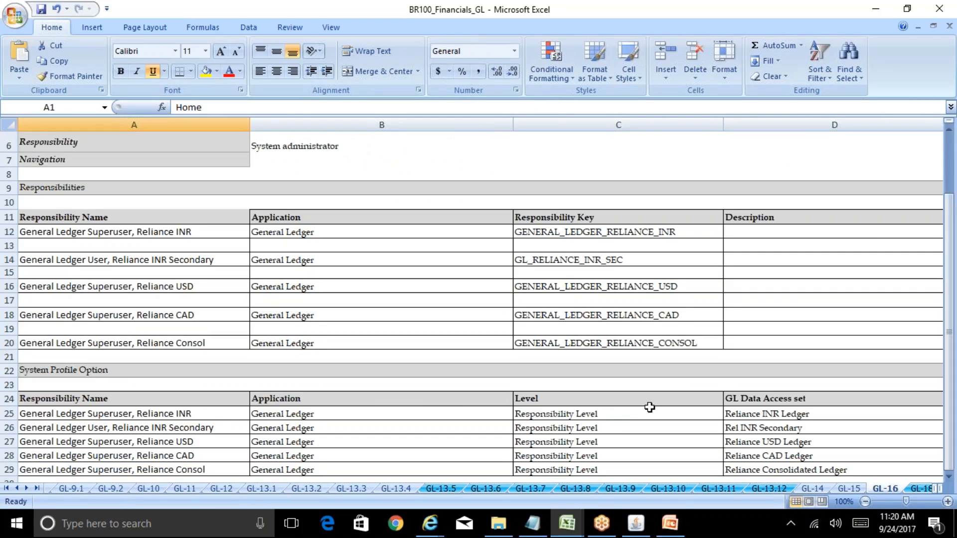
click(609, 419)
mouse_move(635, 523)
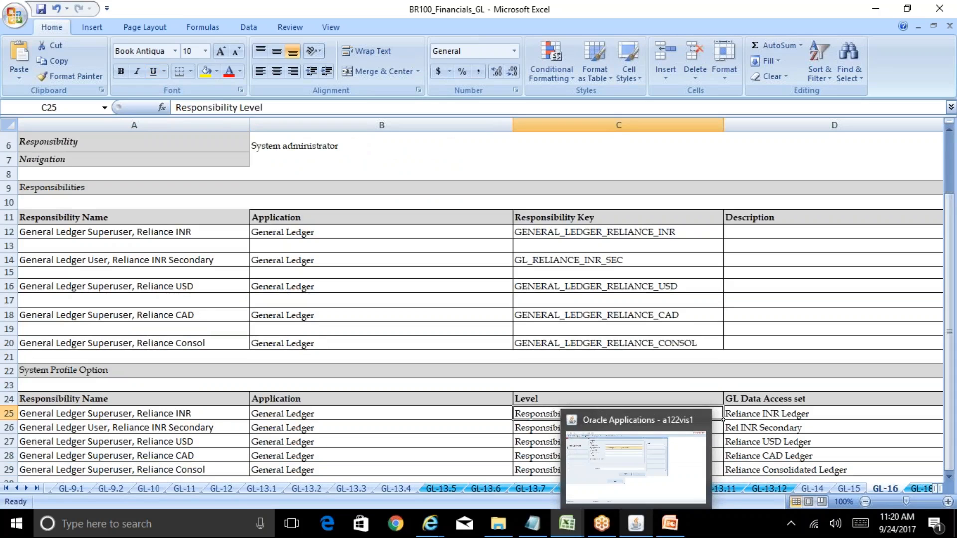
key(Right)
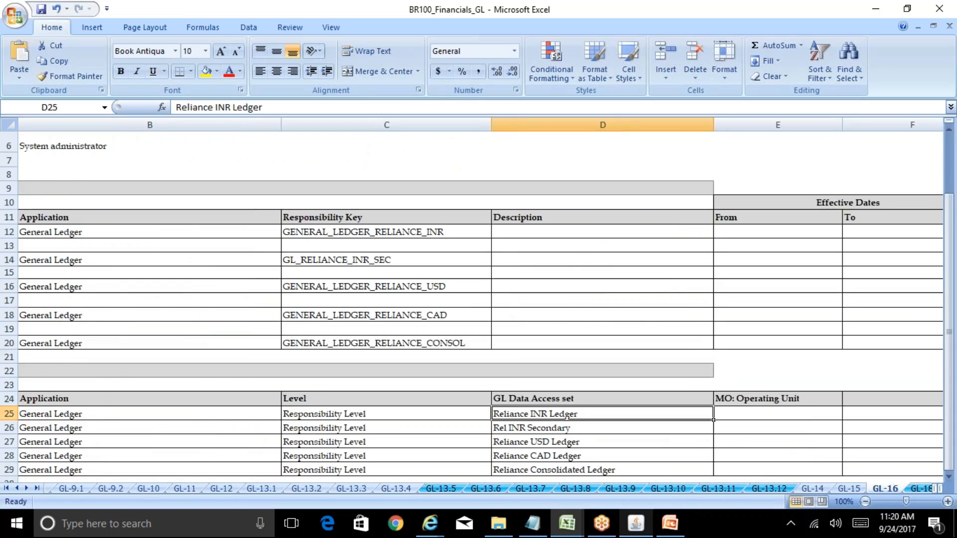
key(Right)
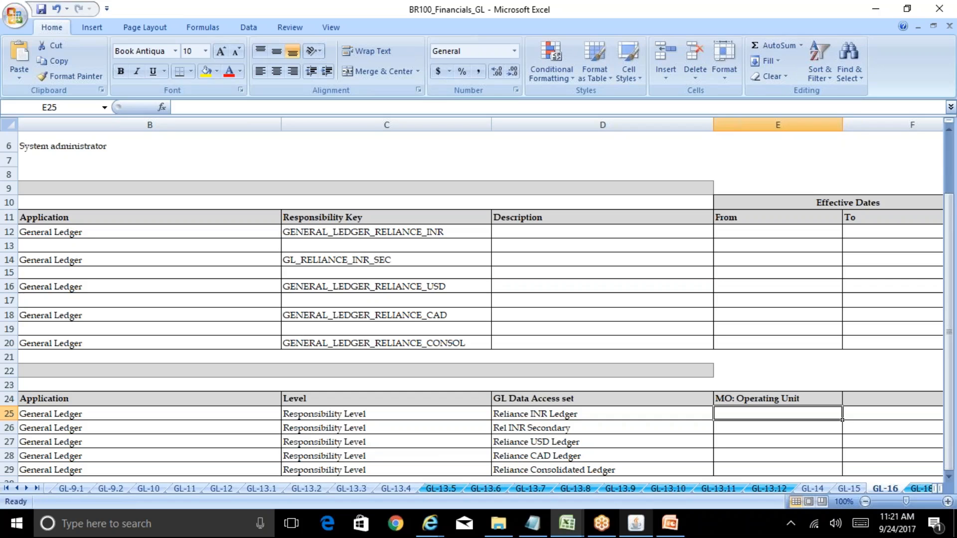
Step: Return to Oracle Applications and find the system profile options matching MO%Ope%
click(636, 524)
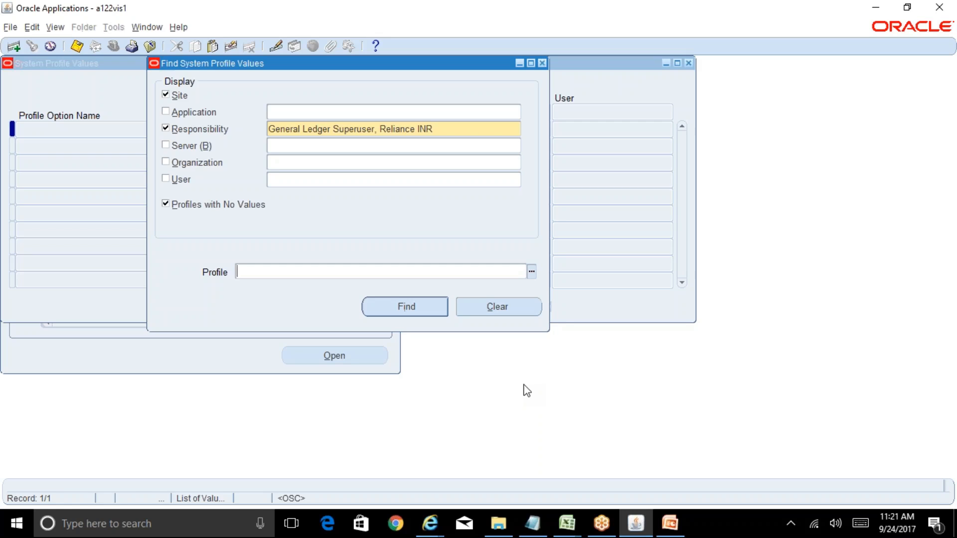
text(MO%Ope%)
key(Return)
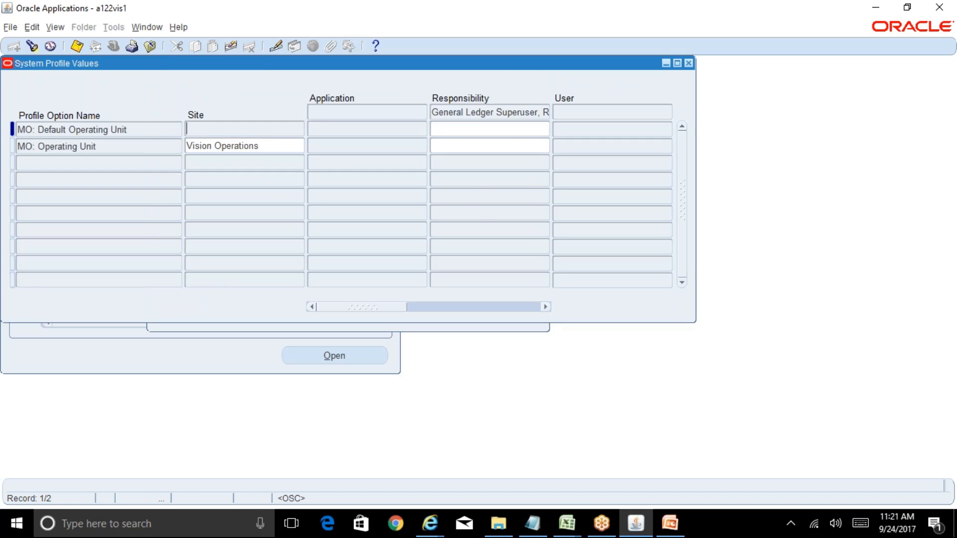
Step: Set MO: Operating Unit to Reliance Post Paid at responsibility level and save the profile value
click(453, 147)
key(ctrl+l)
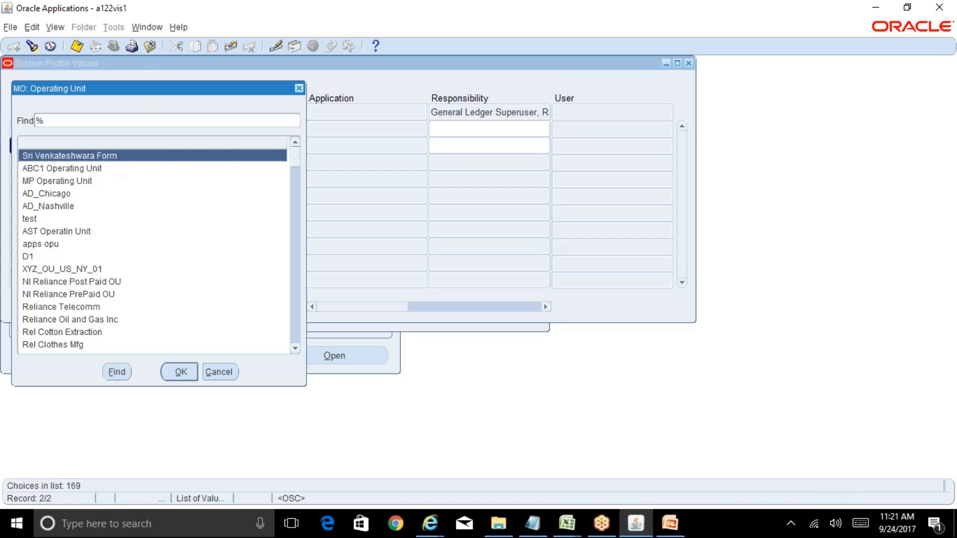
text(r)
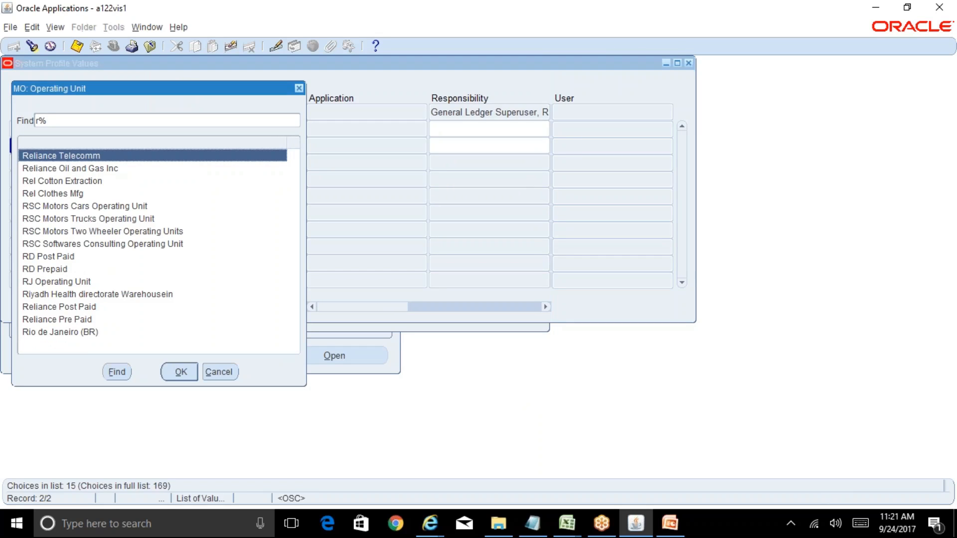
click(90, 168)
key(Down)
key(Down)
key(Down)
key(Down)
key(Down)
key(Down)
key(Down)
key(Down)
key(Down)
key(Down)
key(Down)
key(Down)
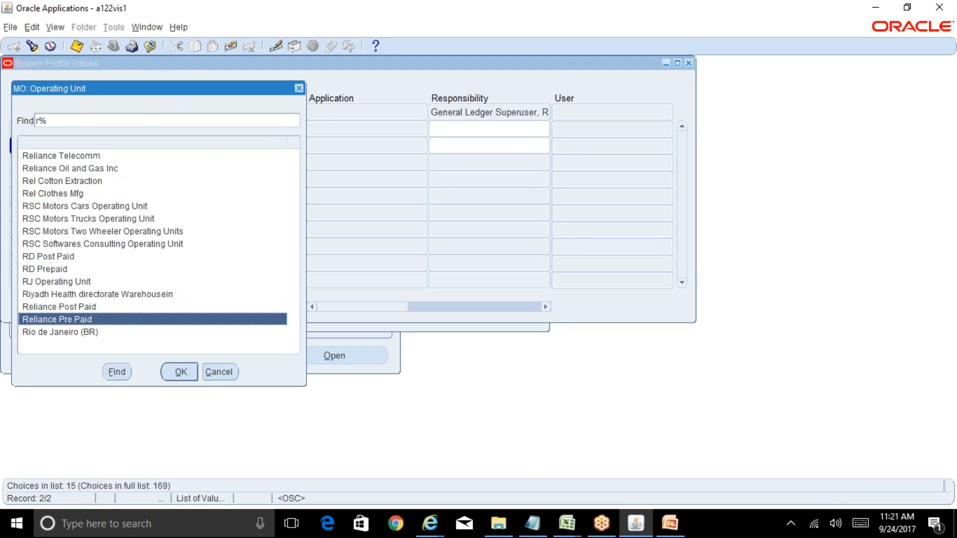
key(Up)
key(Return)
key(ctrl+s)
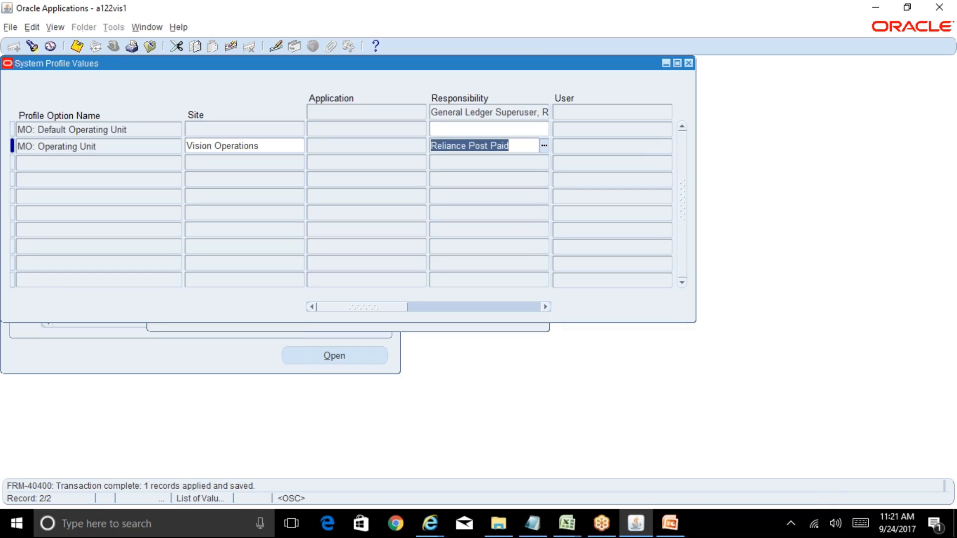
Step: Compare the Reliance Post Paid operating unit with the Reliance Group Org Structure slide in PowerPoint and return to Oracle Applications
click(671, 523)
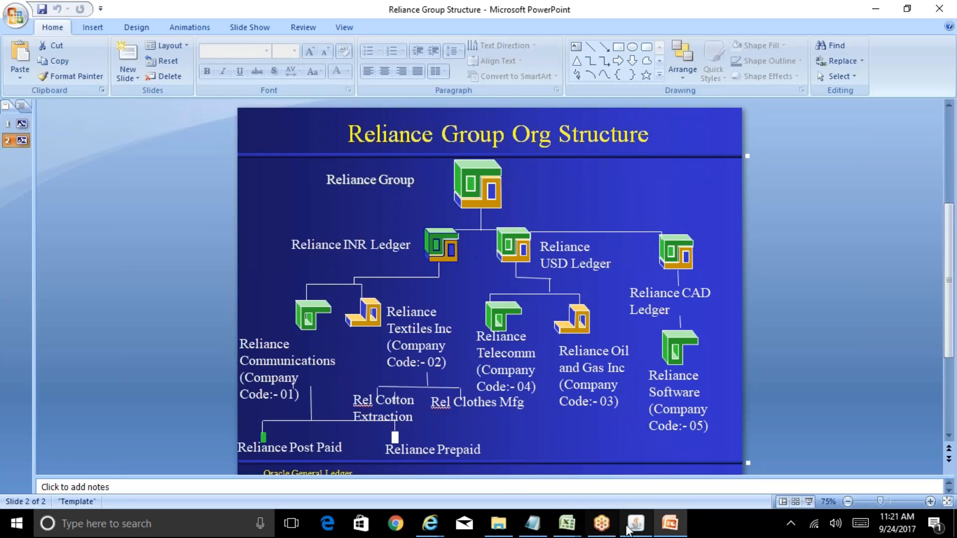
mouse_move(638, 528)
click(660, 486)
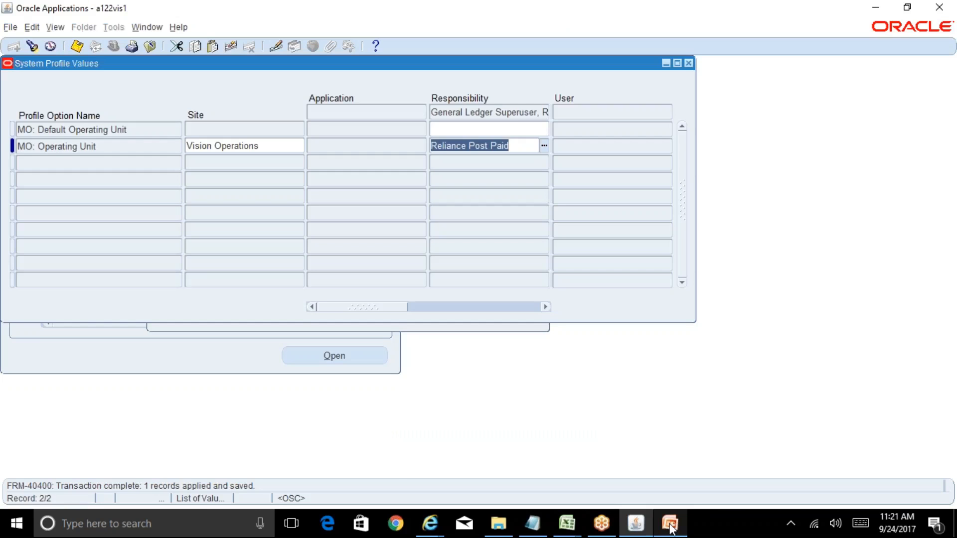
click(671, 525)
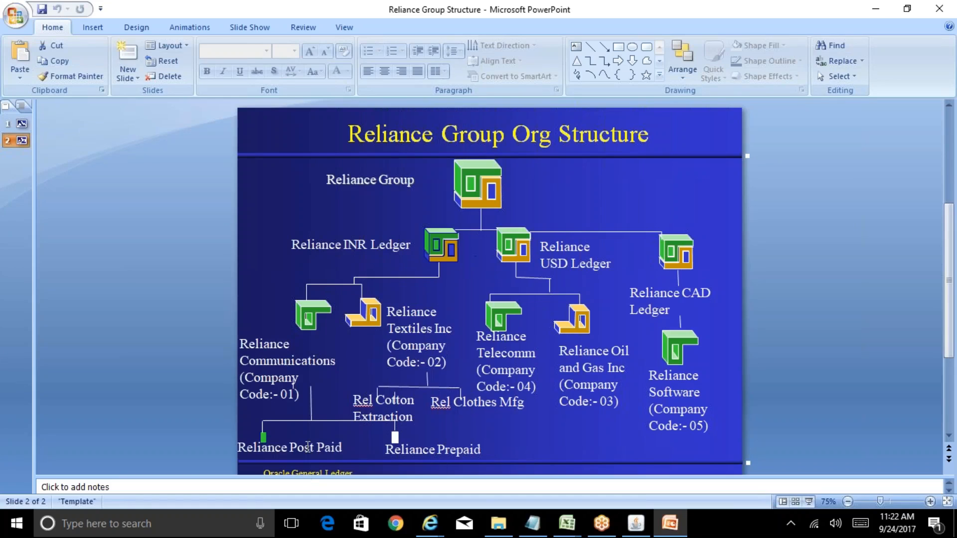
click(630, 530)
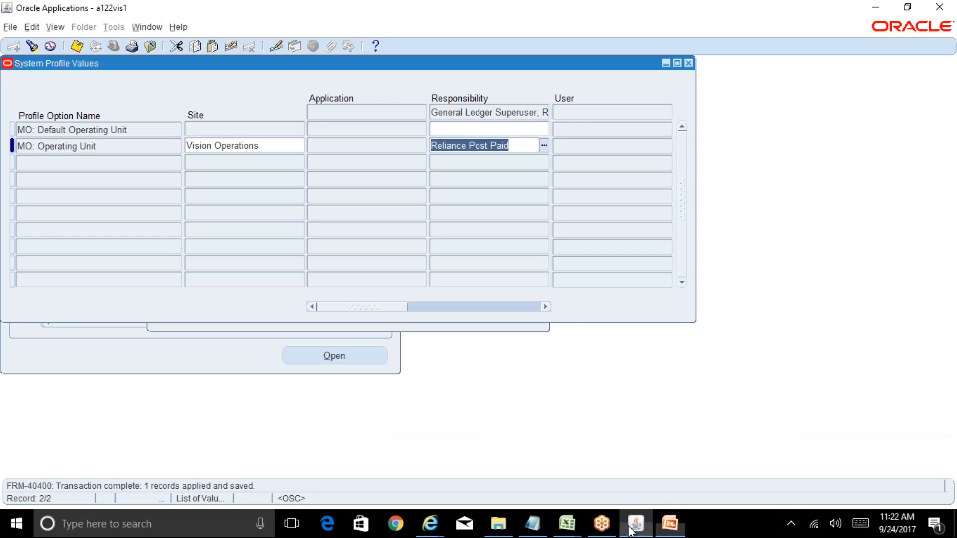